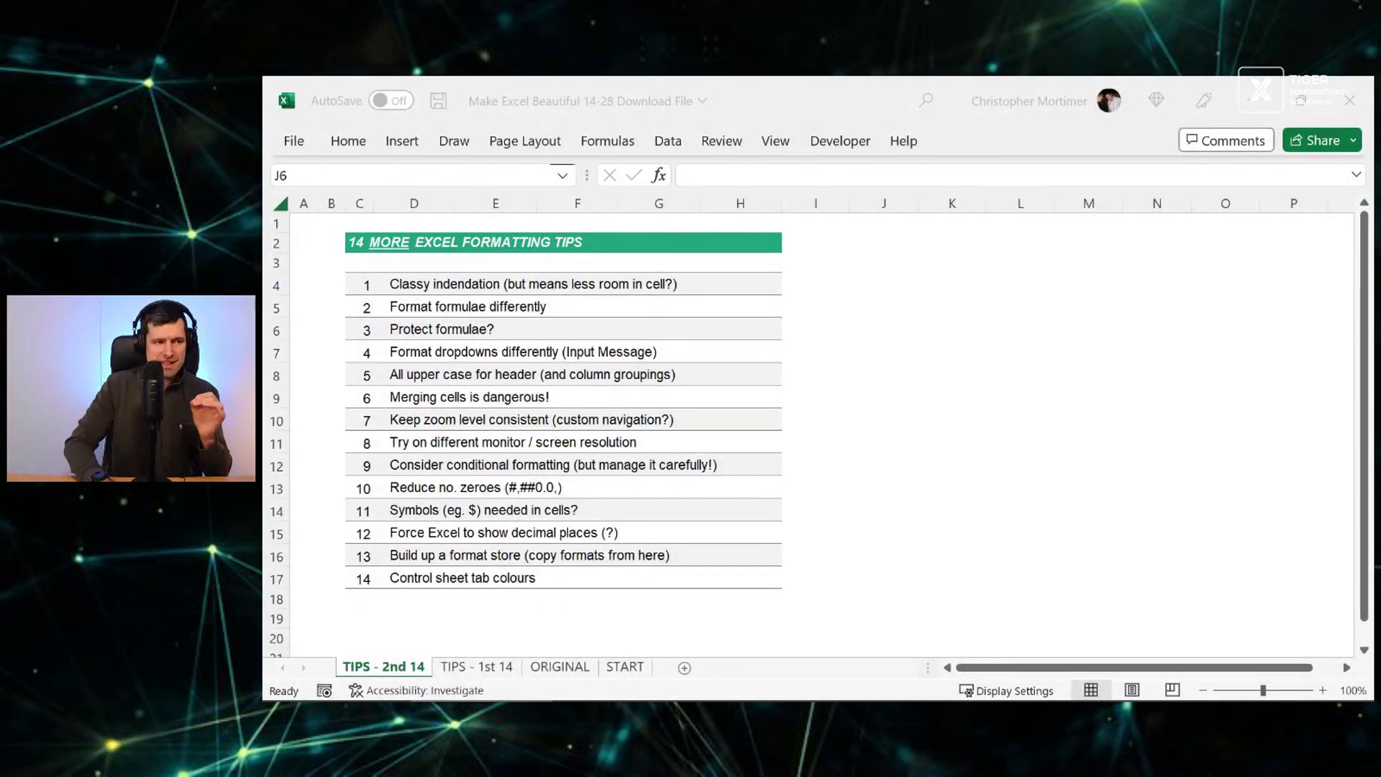
# Step: Review the first formatting tip on the tips sheet, selecting its text cell D4
pyautogui.hotkey('alt', 'Tab')
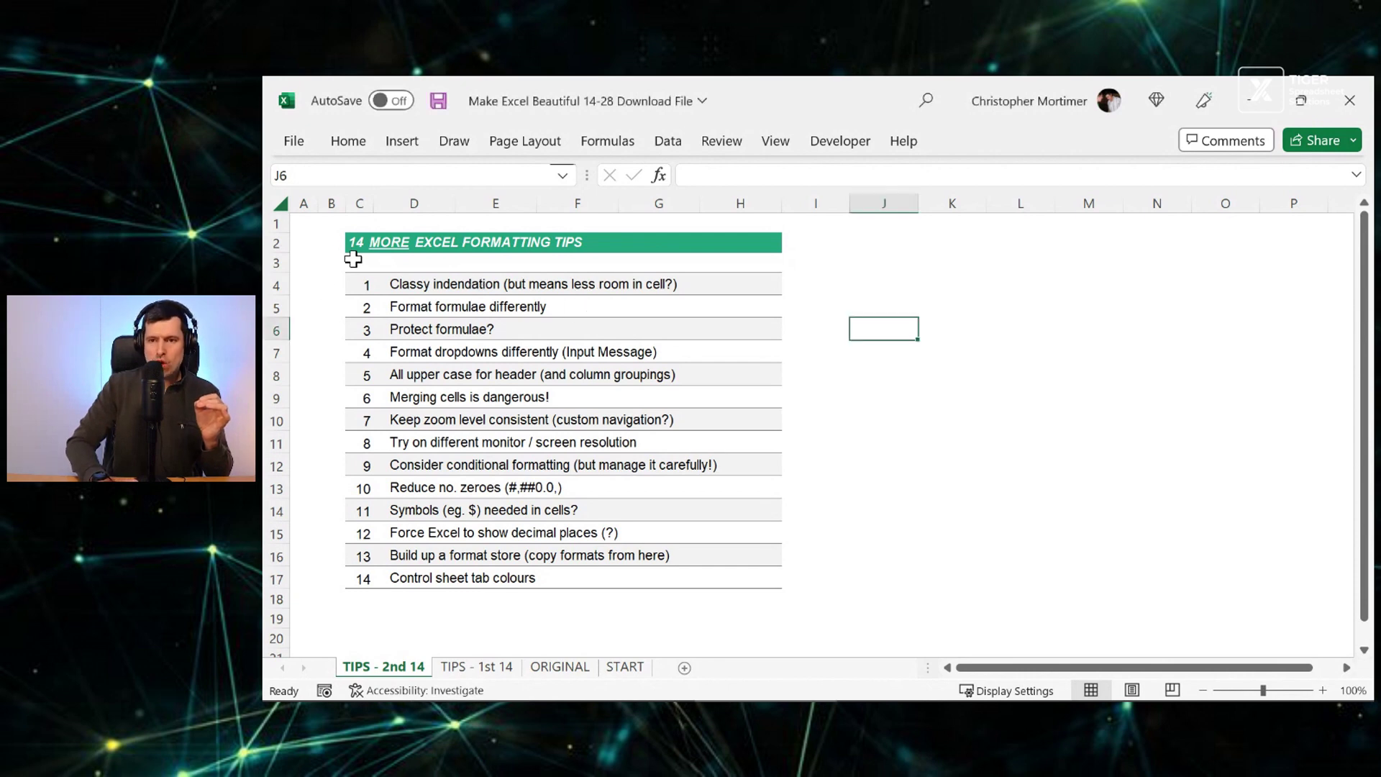
pyautogui.click(363, 245)
pyautogui.press('Down')
pyautogui.press('Down')
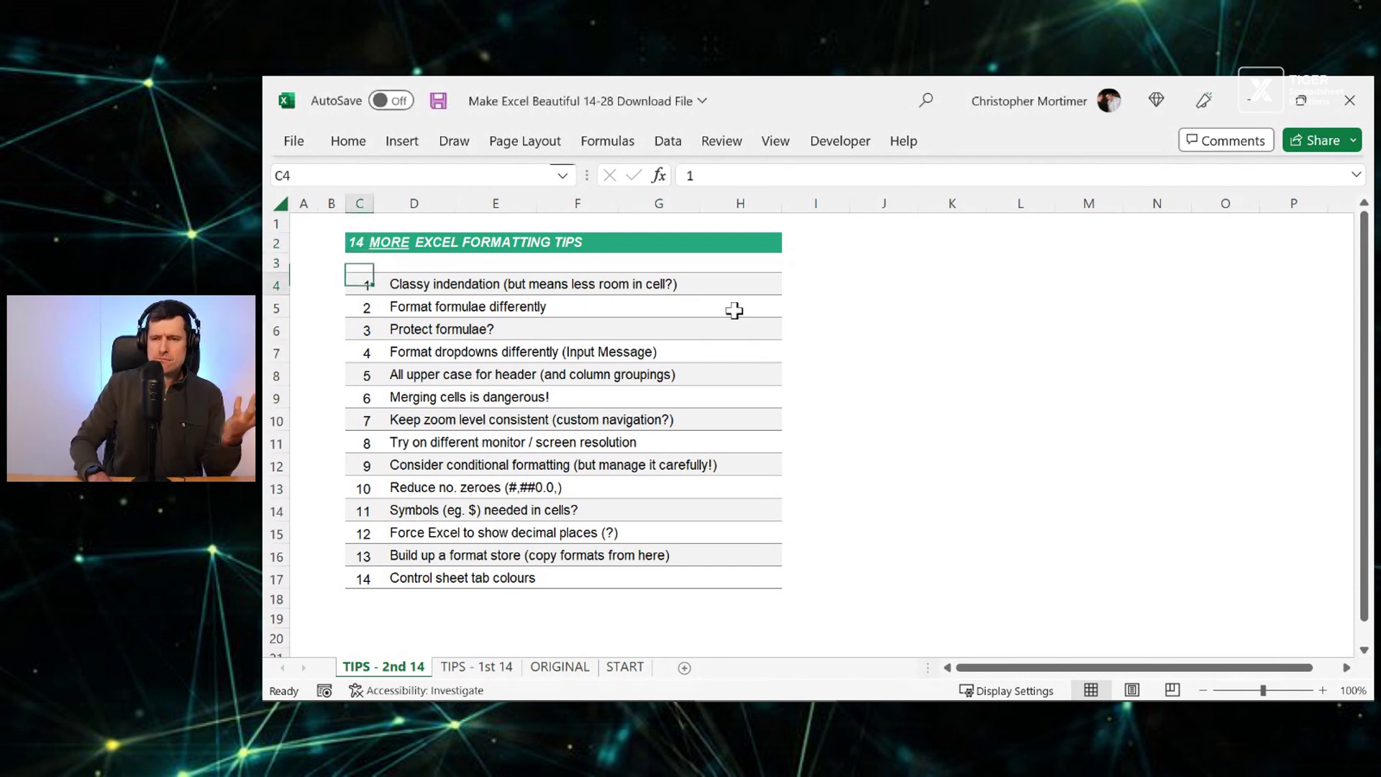
pyautogui.hotkey('shift', 'Right')
pyautogui.hotkey('shift', 'Right')
pyautogui.hotkey('shift', 'Right')
pyautogui.hotkey('shift', 'Right')
pyautogui.hotkey('shift', 'Right')
pyautogui.hotkey('shift', 'Right')
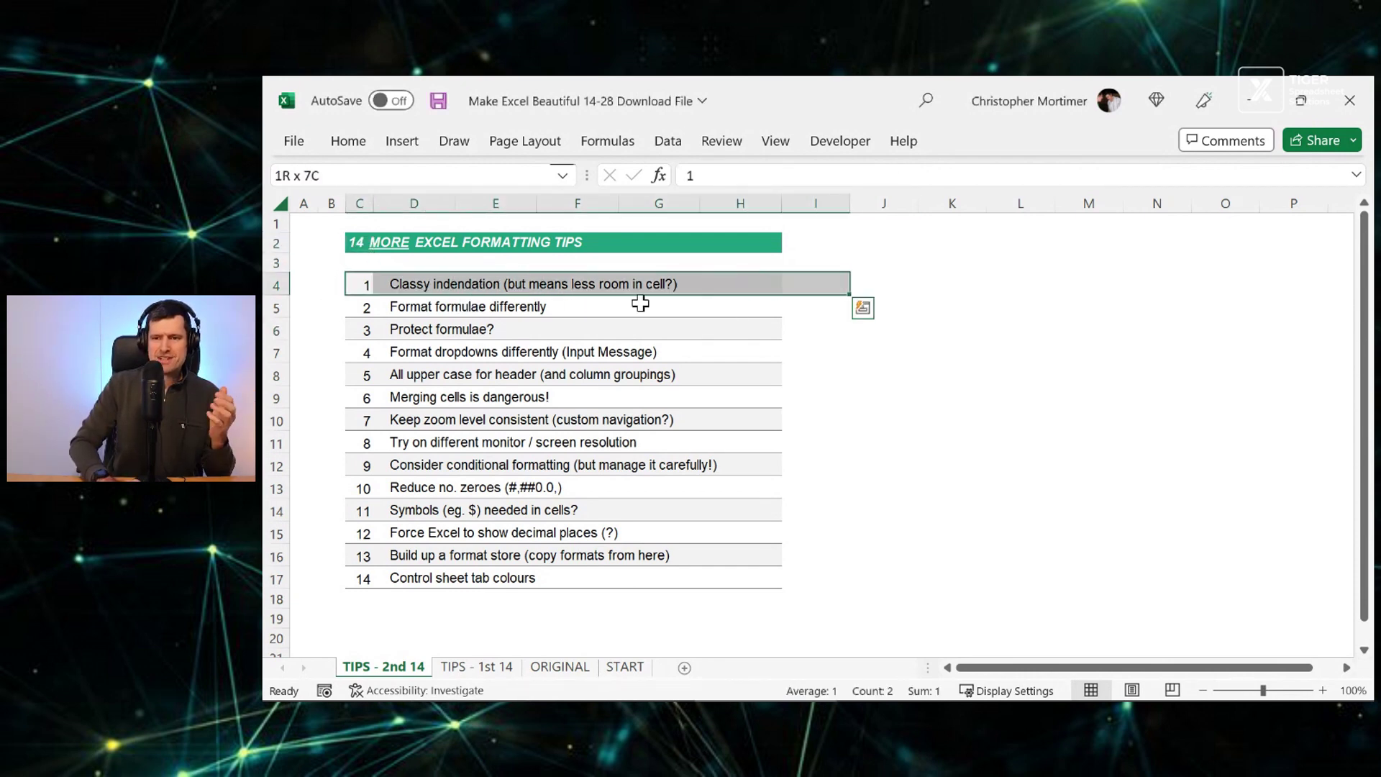
pyautogui.click(419, 279)
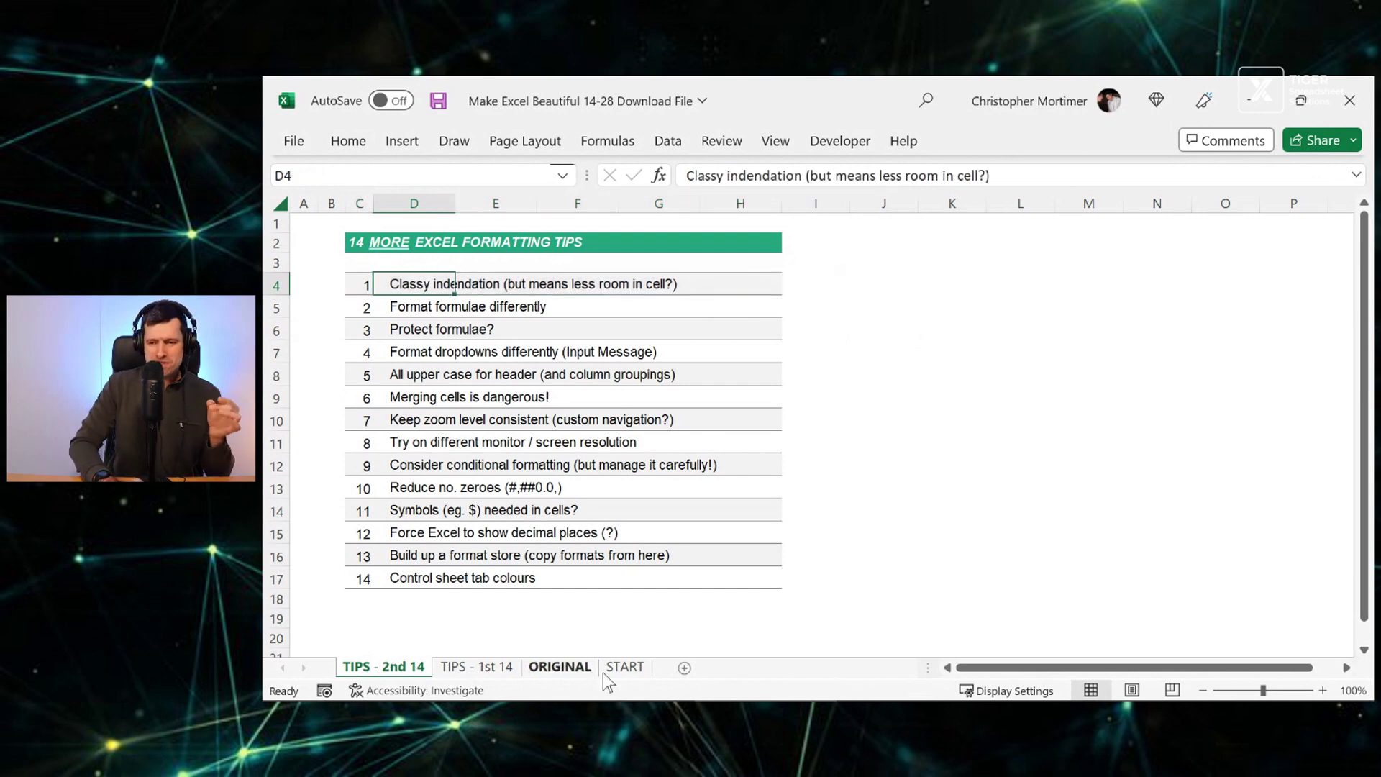
# Step: On START, increase the indent of the SURNAME column D5:D105
pyautogui.click(636, 676)
pyautogui.click(495, 367)
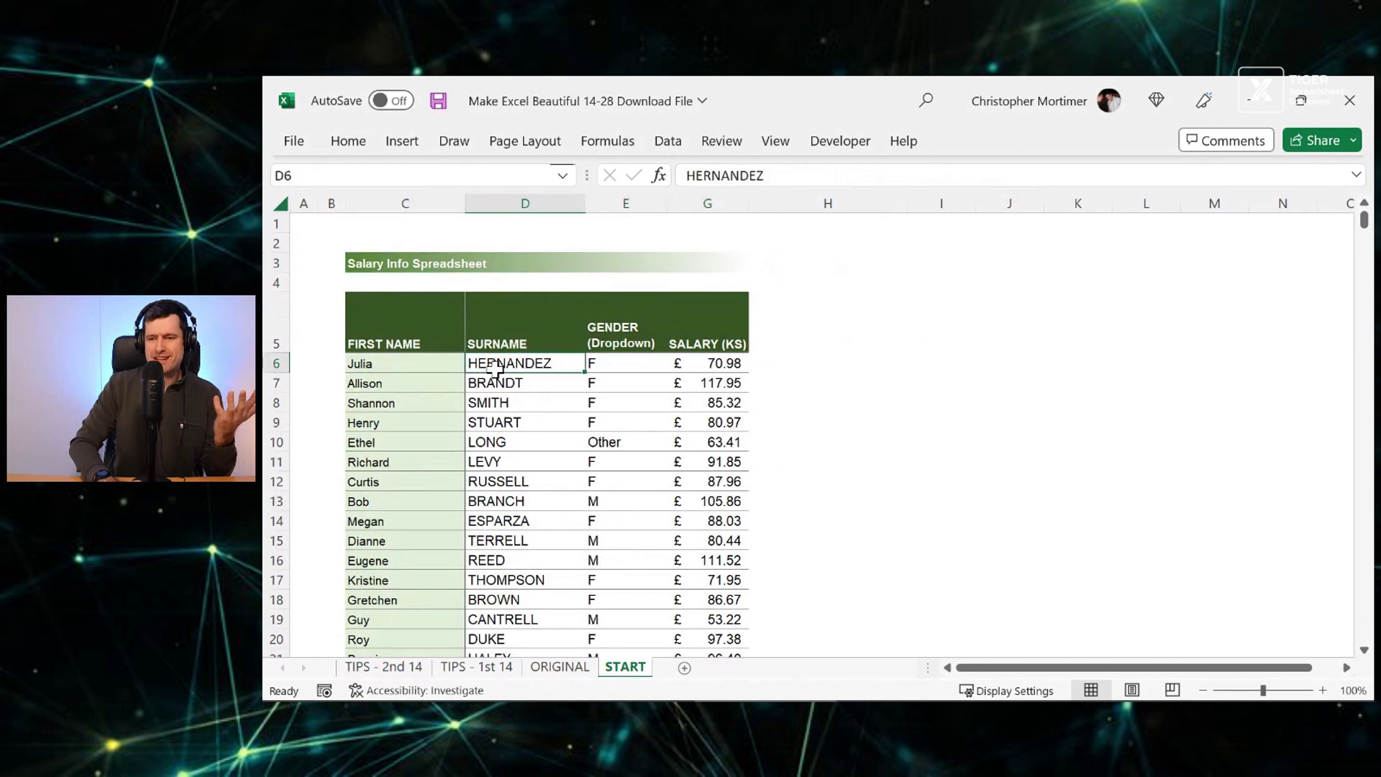
pyautogui.press('Up')
pyautogui.hotkey('ctrl', 'shift', 'Down')
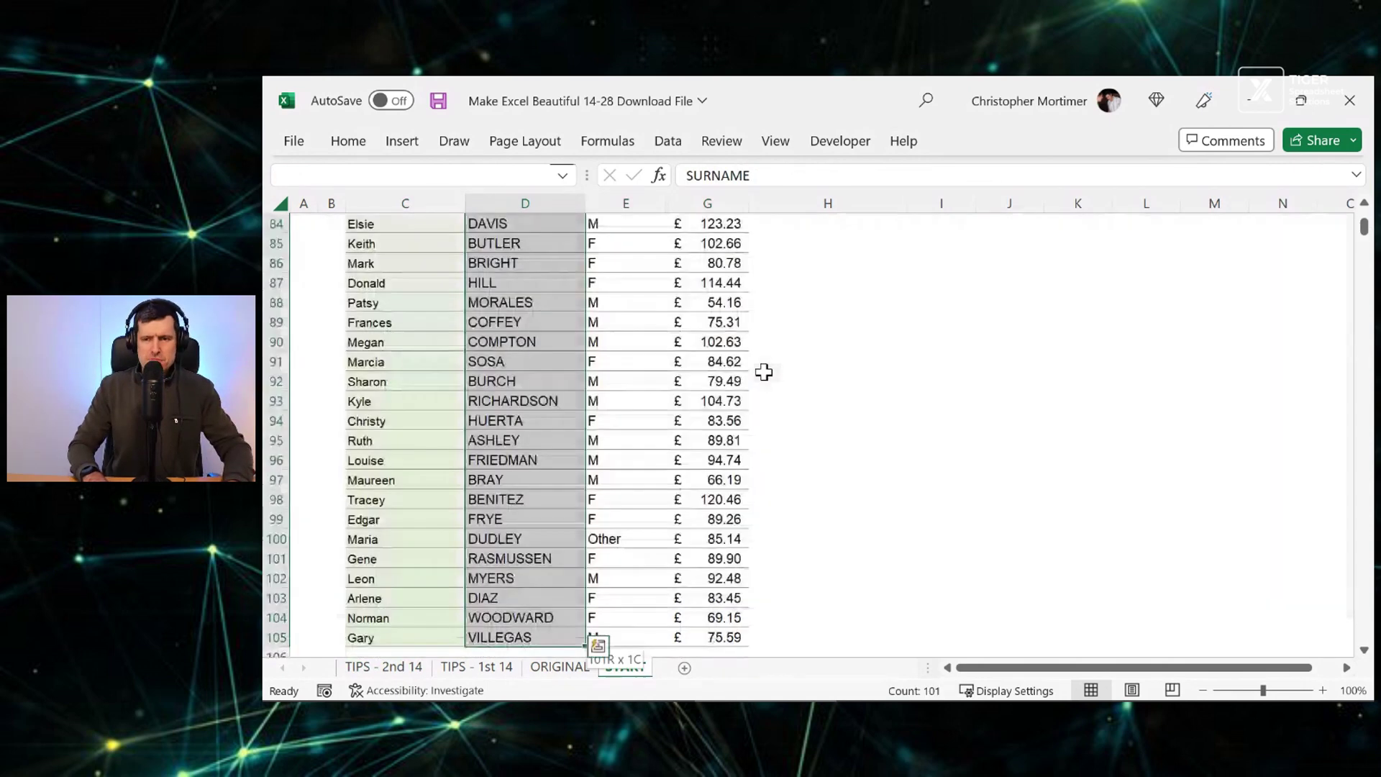
pyautogui.click(349, 144)
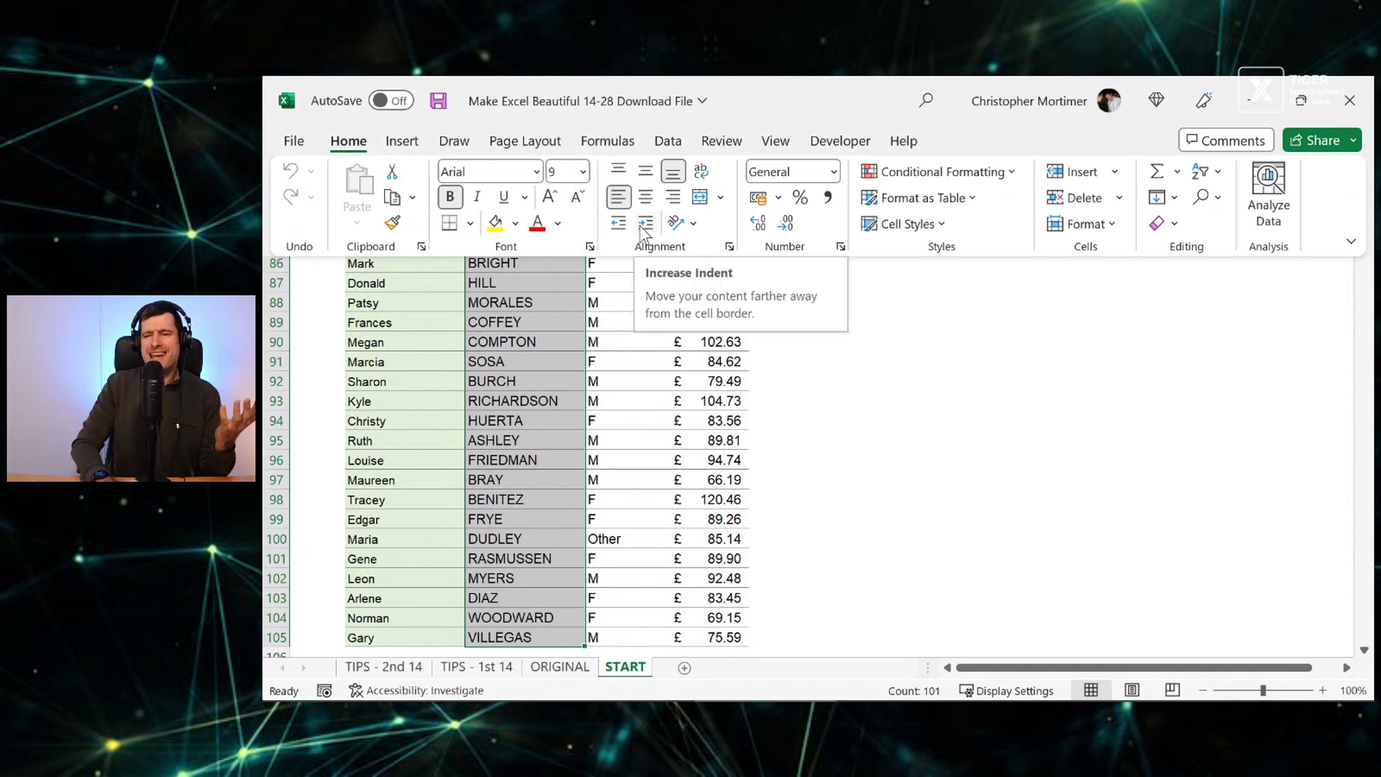
pyautogui.click(645, 223)
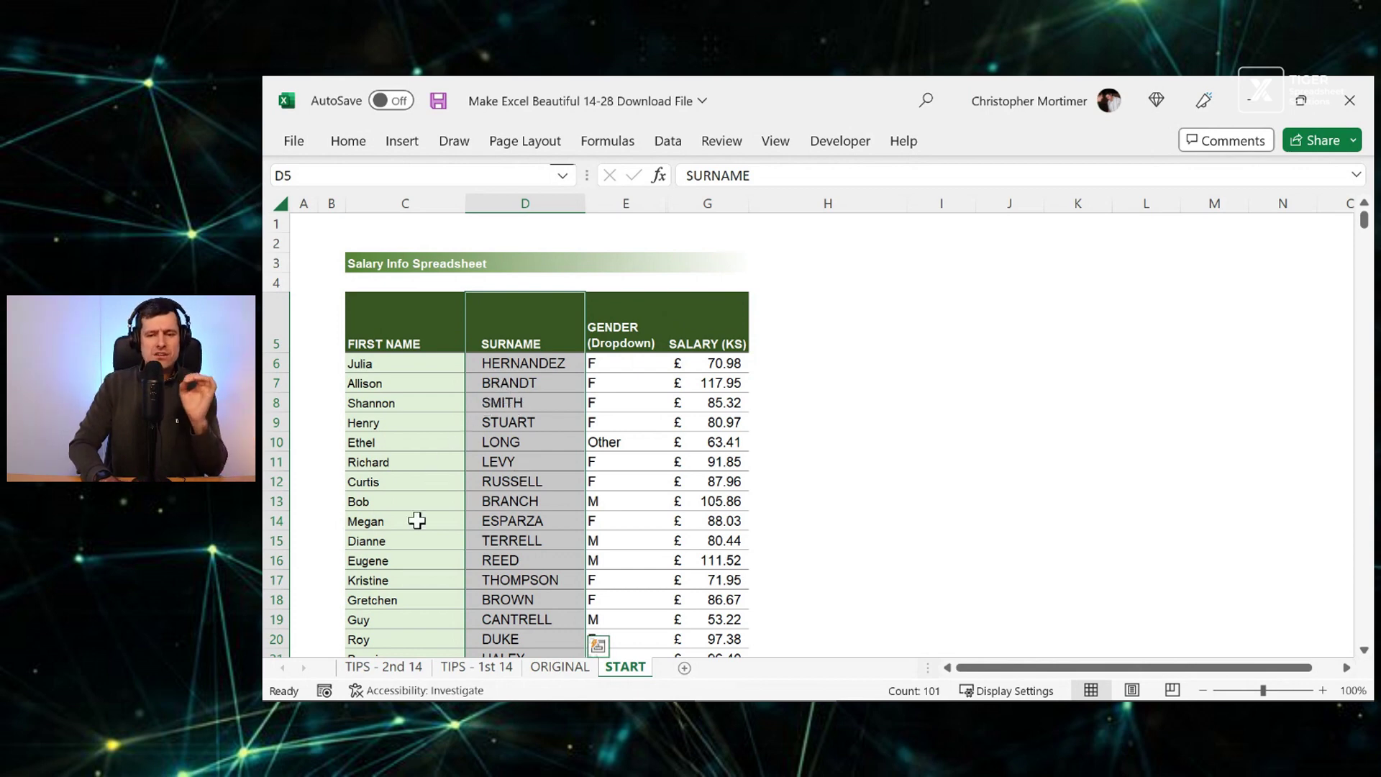
# Step: Review the second tip on the TIPS - 2nd 14 sheet
pyautogui.click(382, 667)
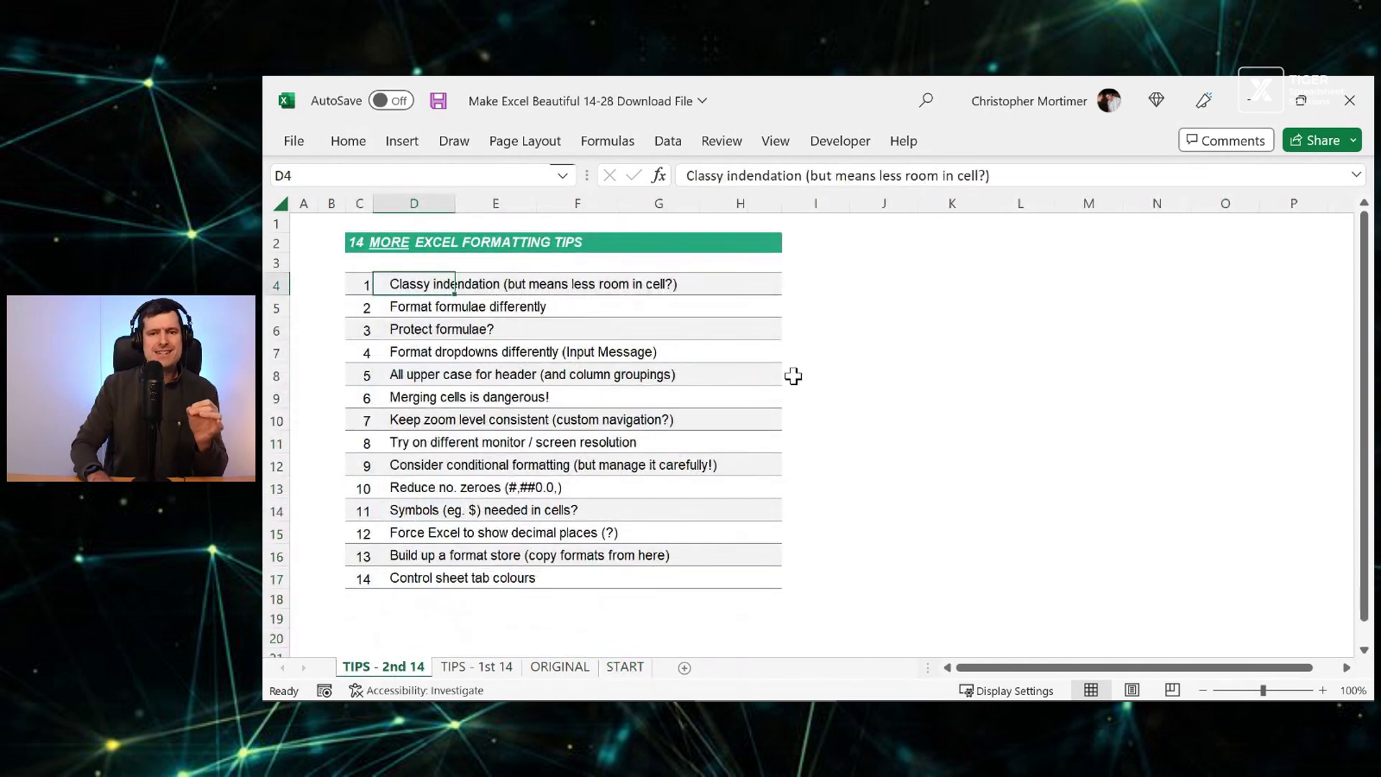
pyautogui.press('Down')
pyautogui.hotkey('shift', 'Right')
pyautogui.hotkey('shift', 'Right')
pyautogui.hotkey('shift', 'Right')
pyautogui.hotkey('shift', 'Right')
pyautogui.hotkey('shift', 'Right')
pyautogui.hotkey('shift', 'Left')
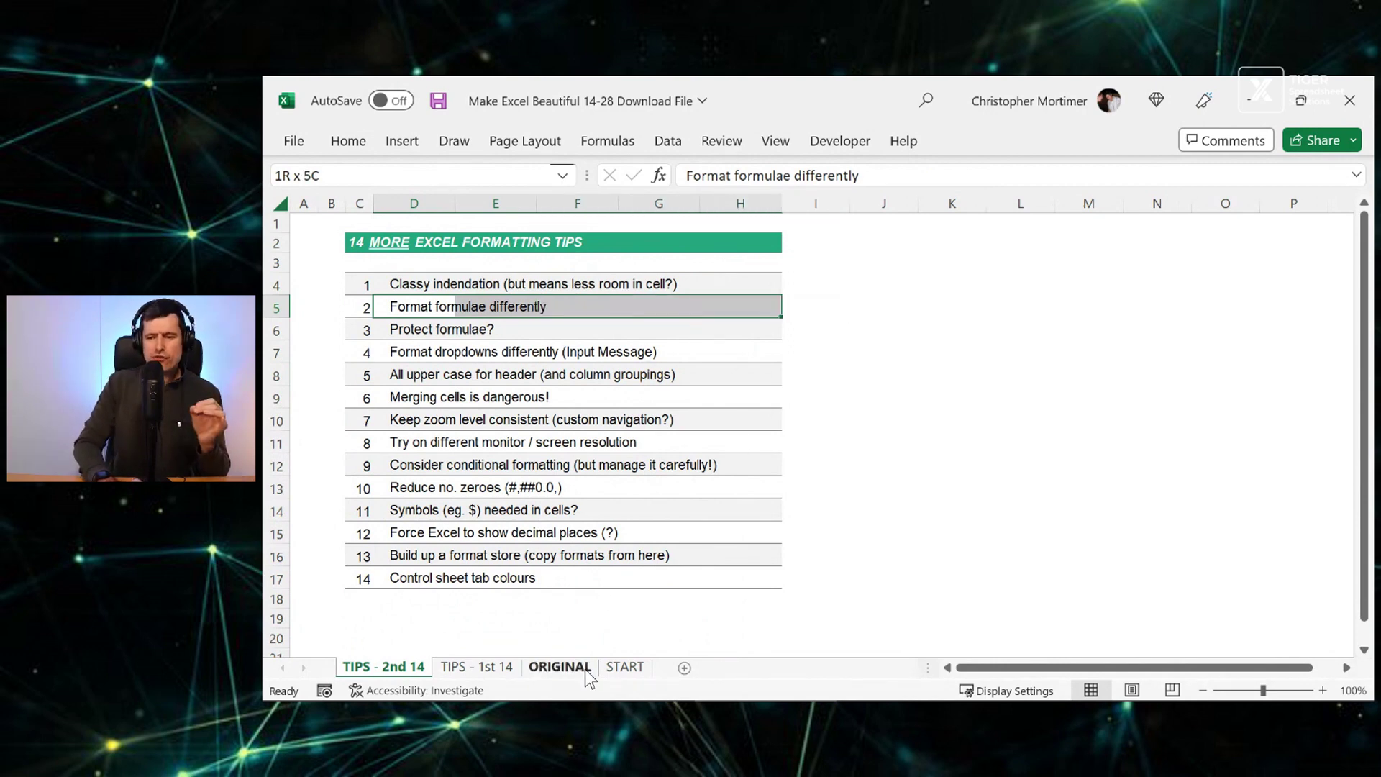
# Step: Fill salary cells G6:G105 with White, Background 1, Darker 5%
pyautogui.click(617, 670)
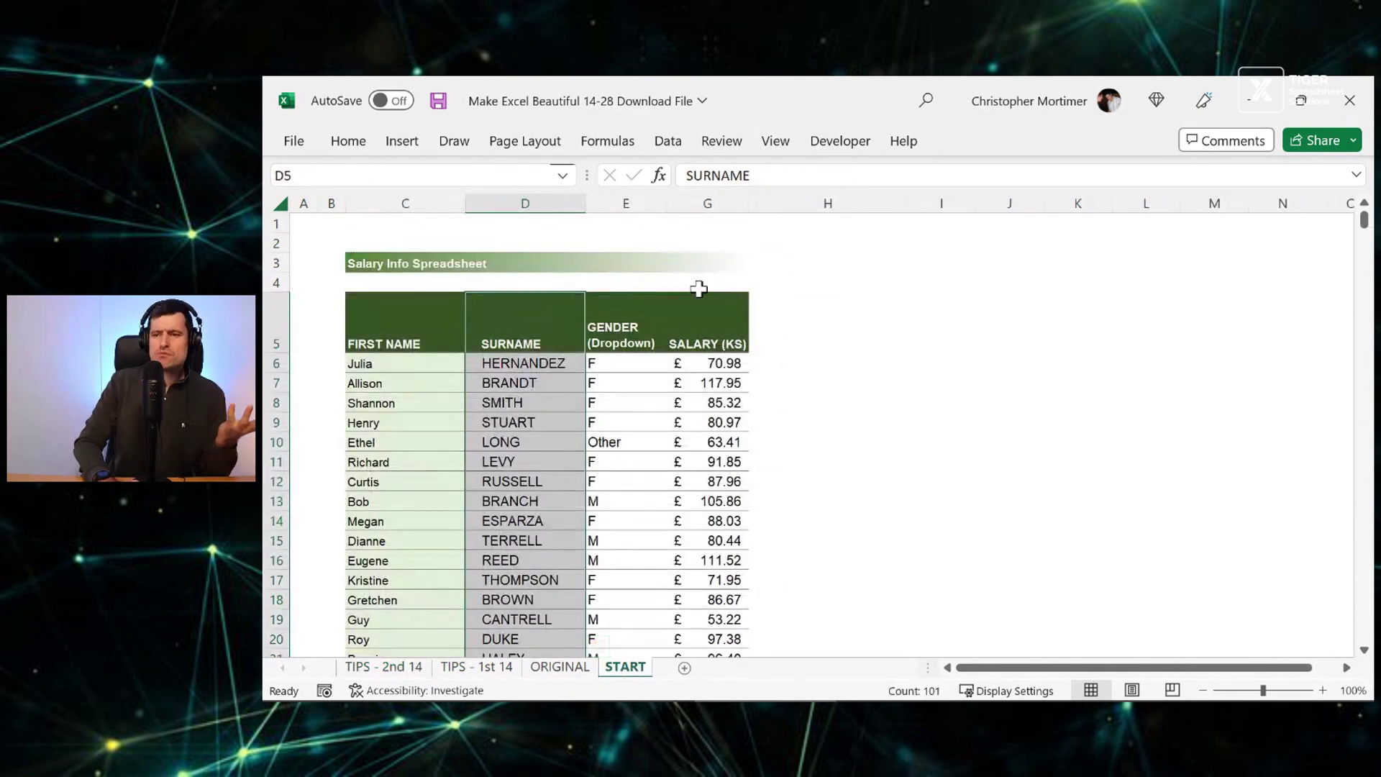
pyautogui.click(698, 314)
pyautogui.press('Down')
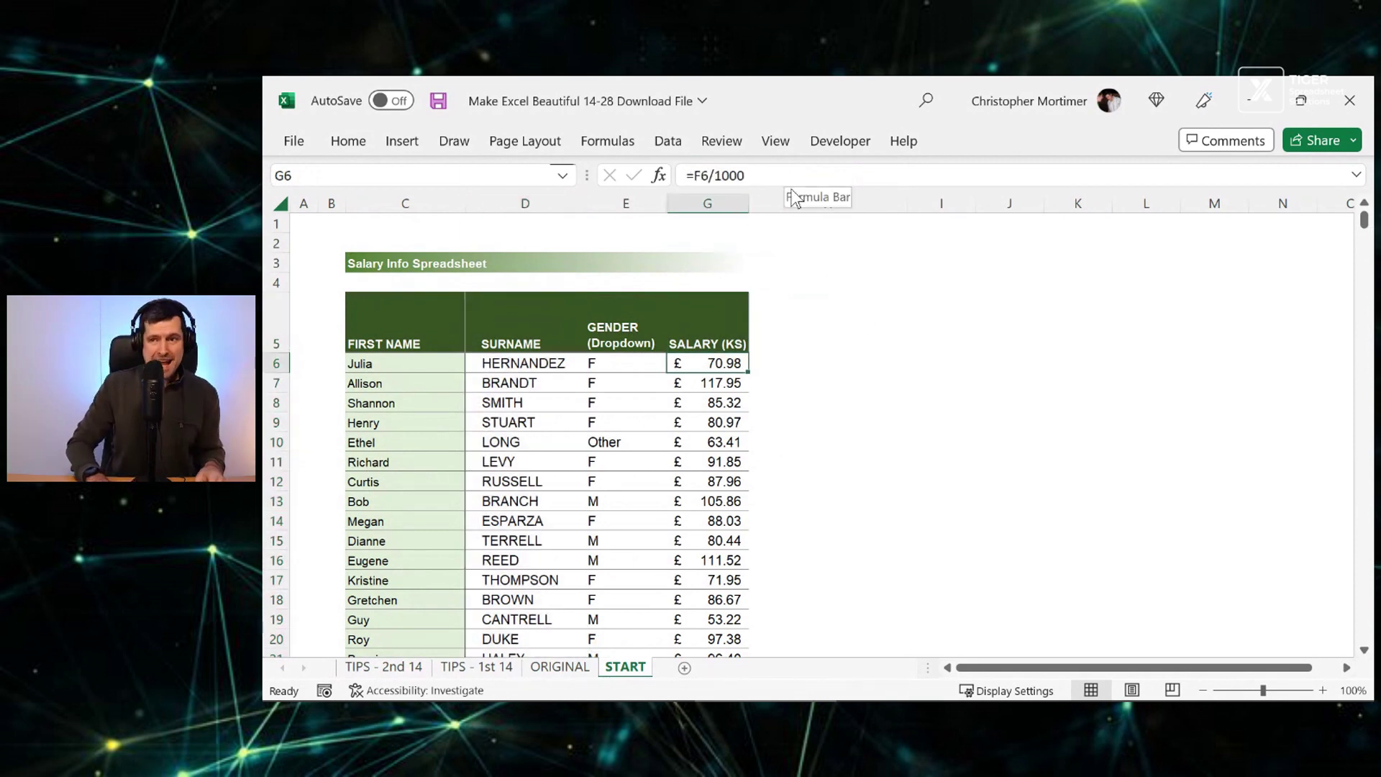
pyautogui.press('Left')
pyautogui.press('Left')
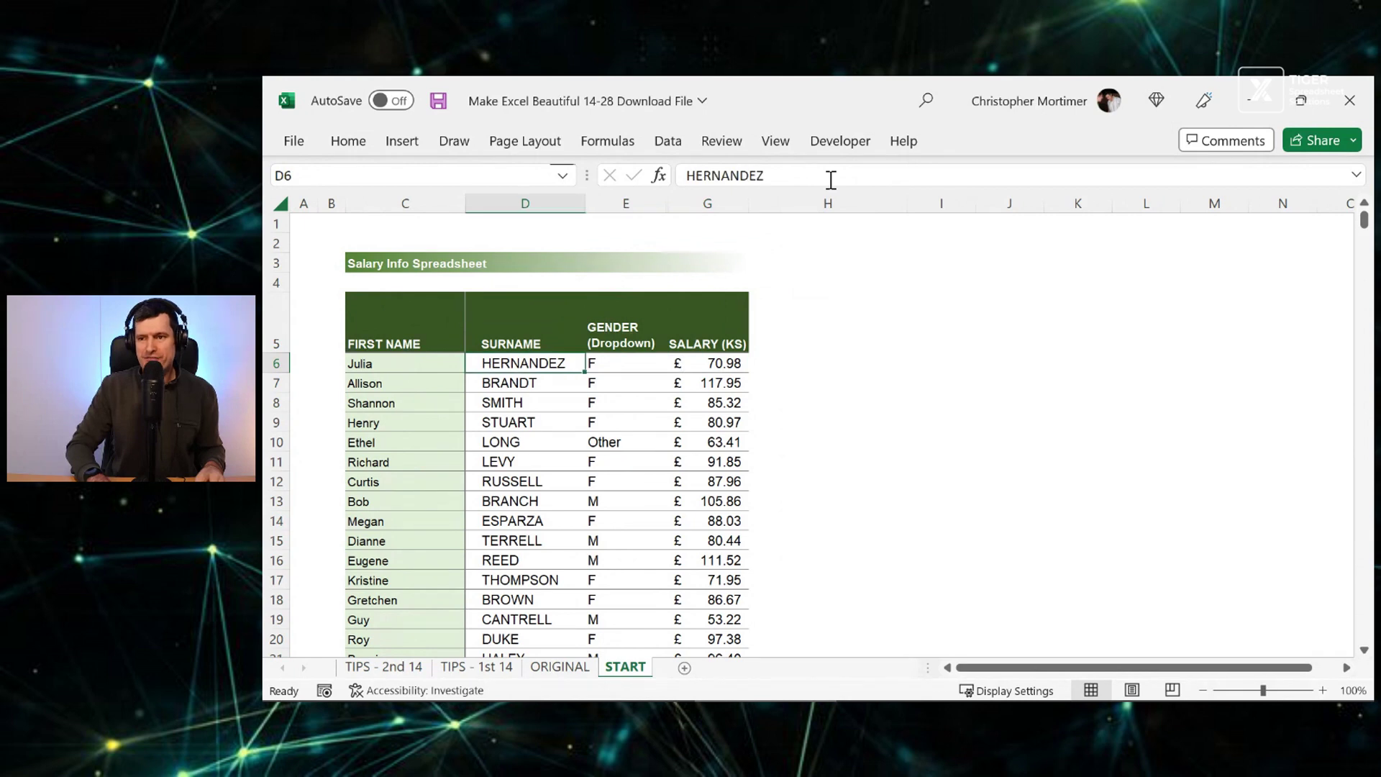
pyautogui.press('Left')
pyautogui.press('Right')
pyautogui.press('Right')
pyautogui.press('Right')
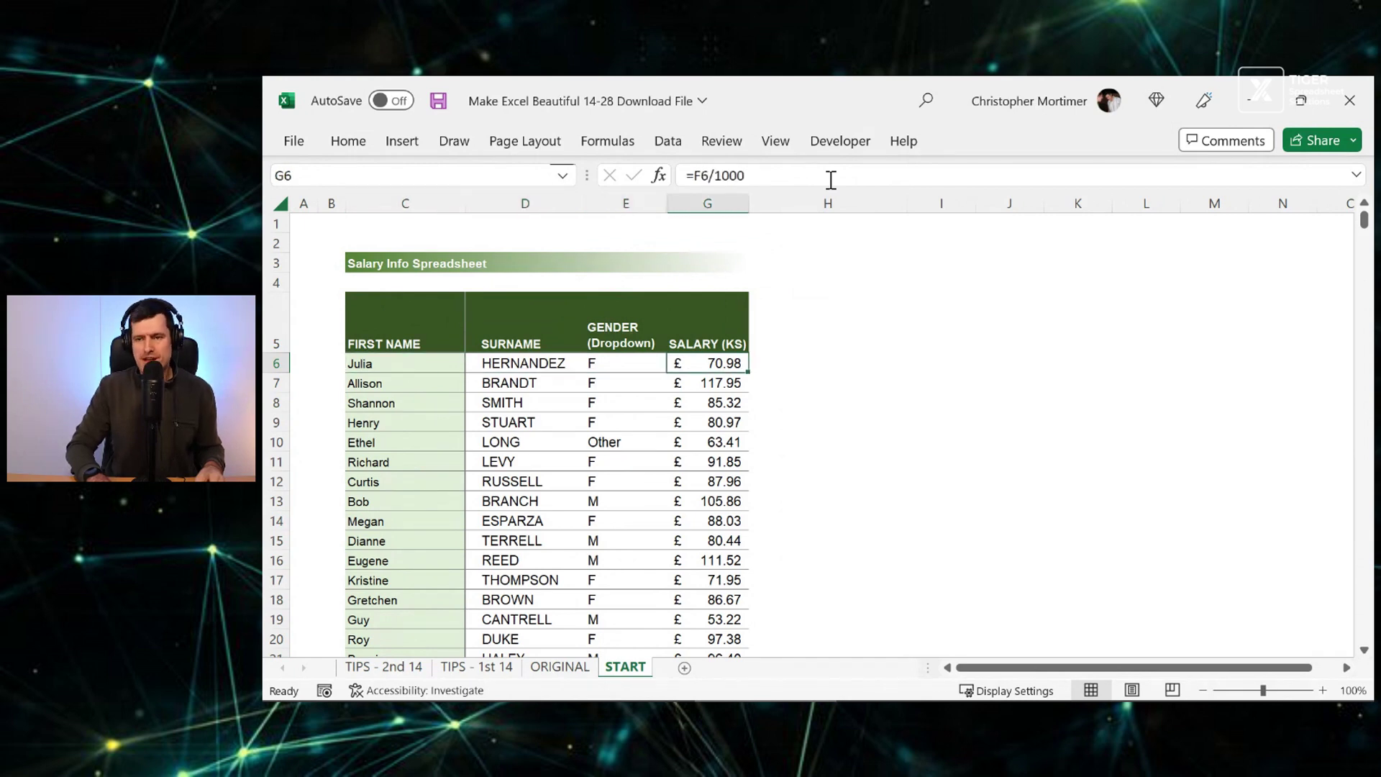
pyautogui.hotkey('ctrl', 'shift', 'Down')
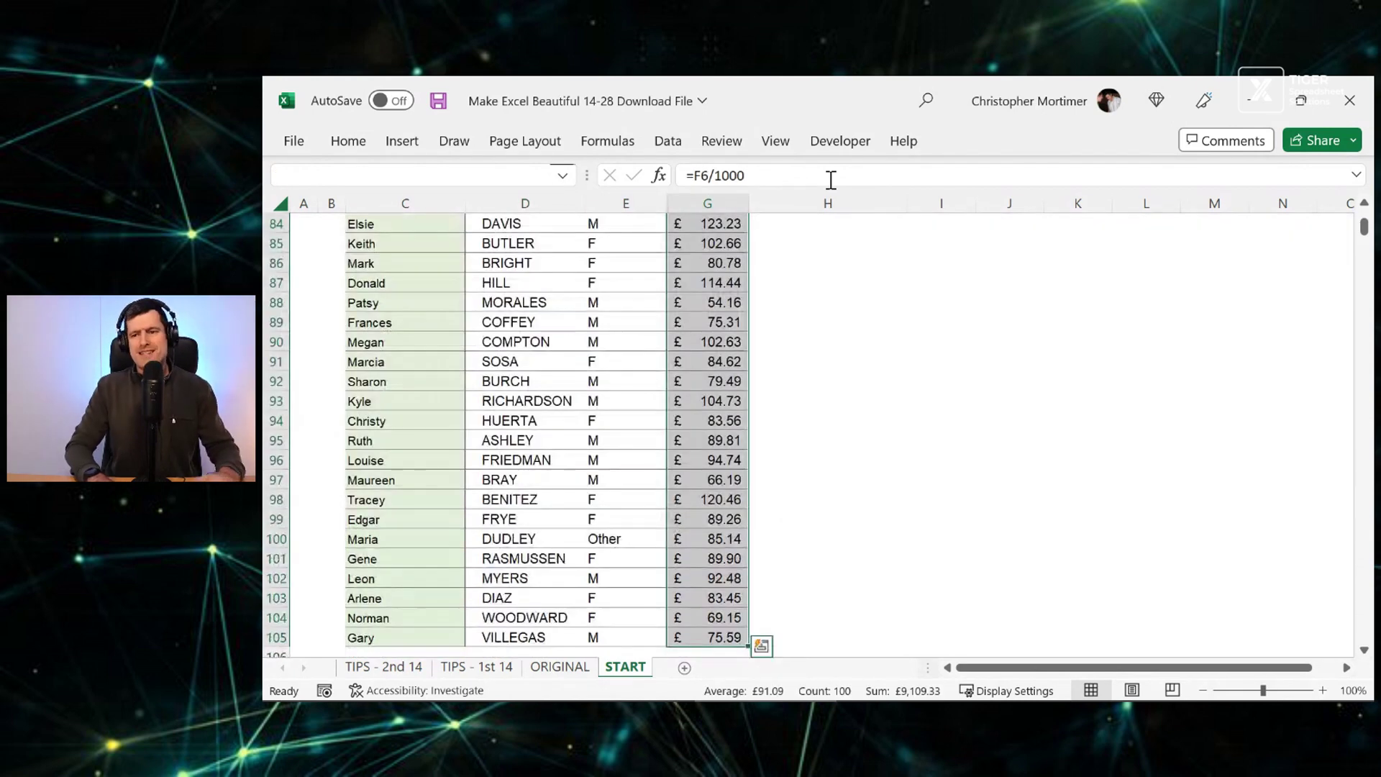
pyautogui.click(350, 142)
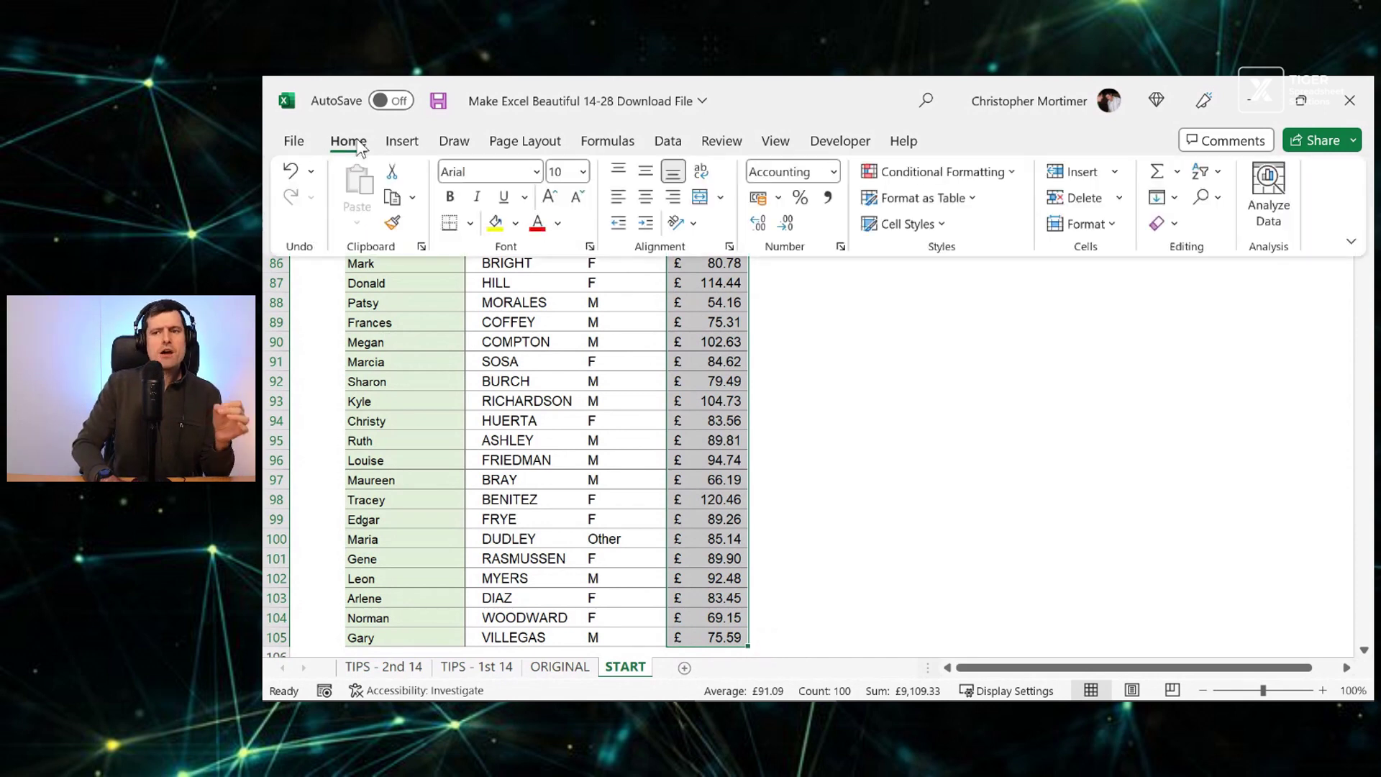
pyautogui.click(517, 224)
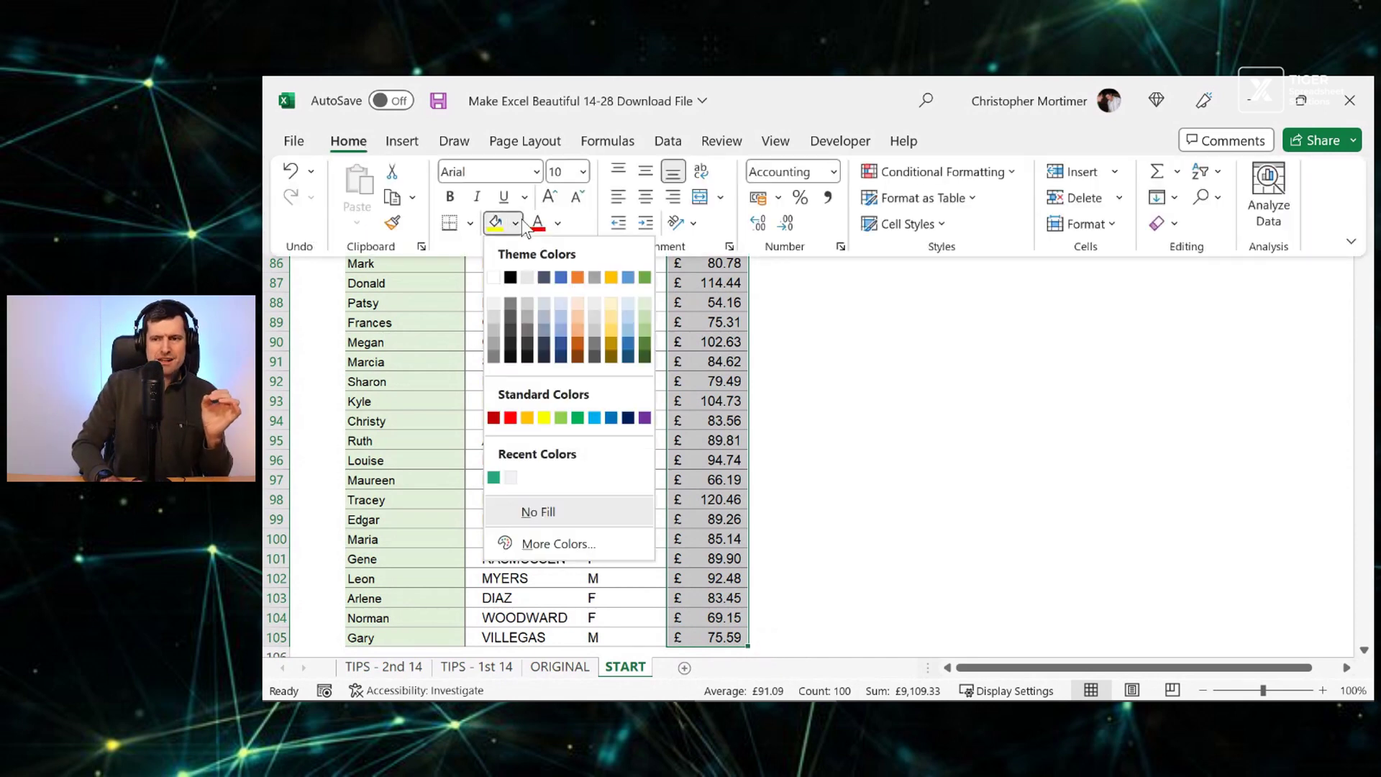
pyautogui.click(492, 305)
pyautogui.scroll(20, 734, 347)
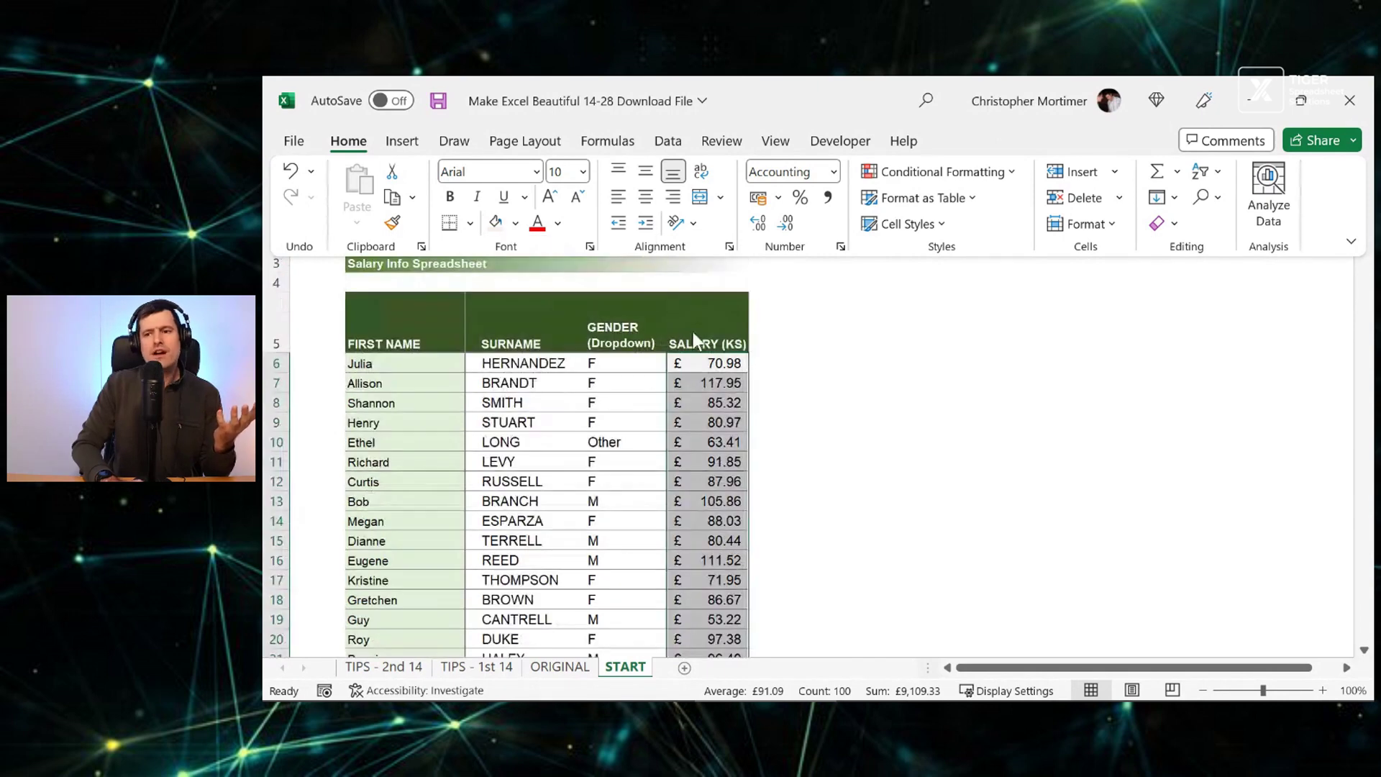
pyautogui.hotkey('ctrl', 'F1')
# Step: Return to the TIPS - 2nd 14 sheet and review the third tip
pyautogui.click(720, 321)
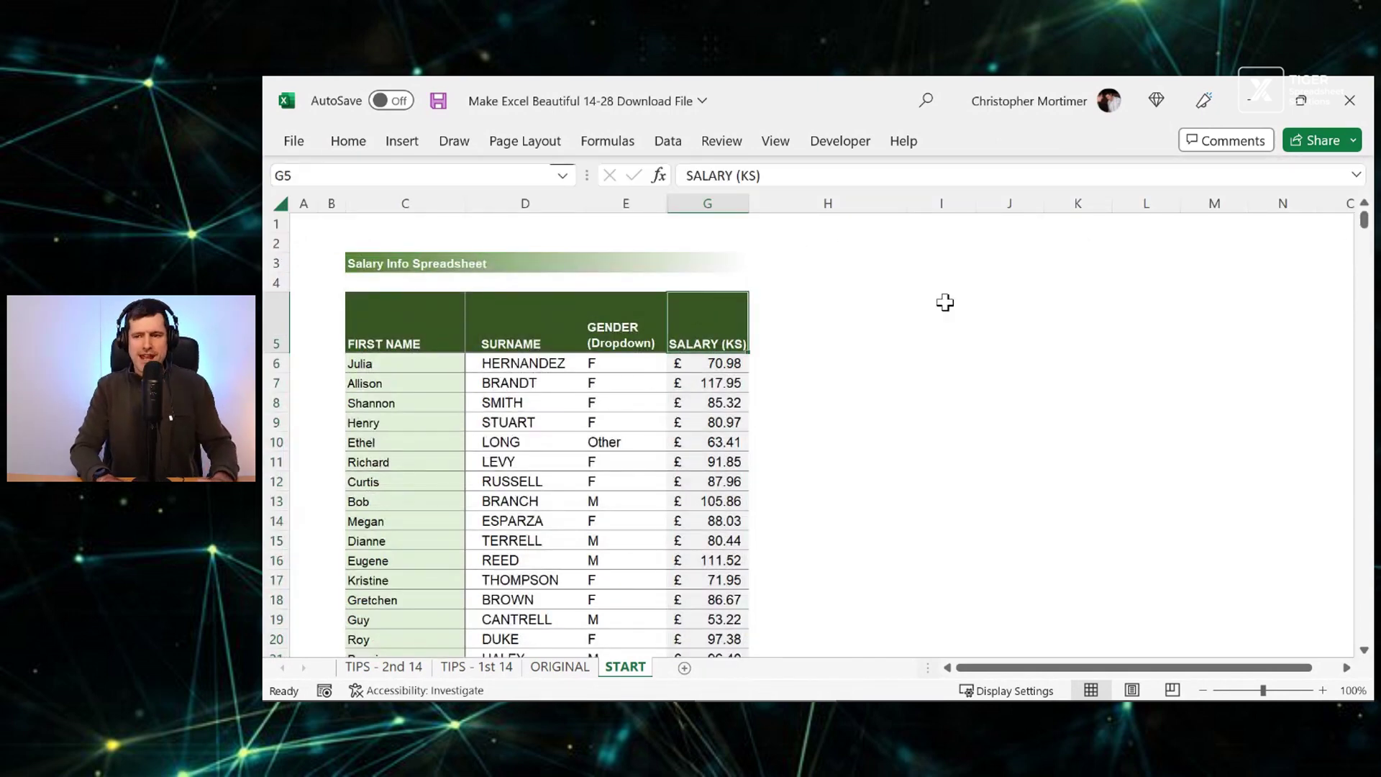
pyautogui.click(387, 672)
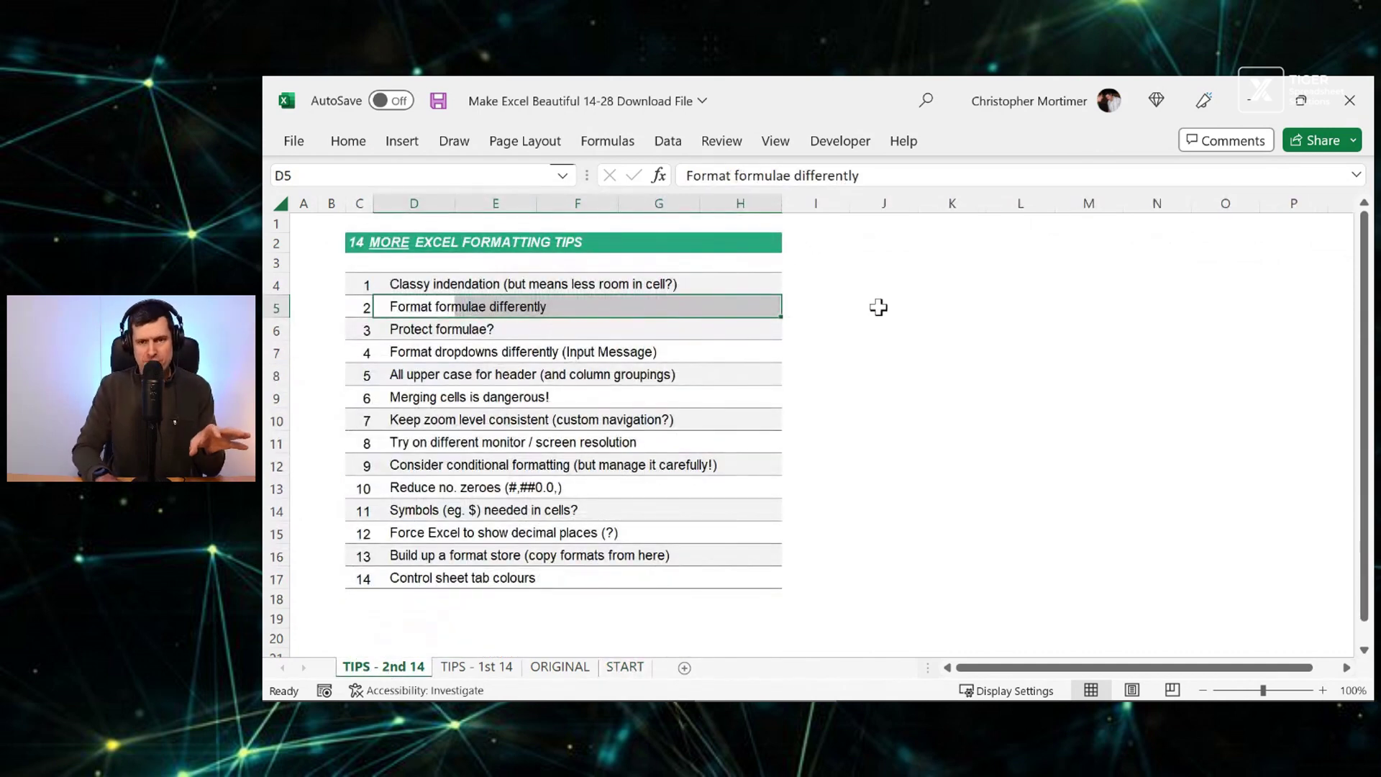
pyautogui.press('Down')
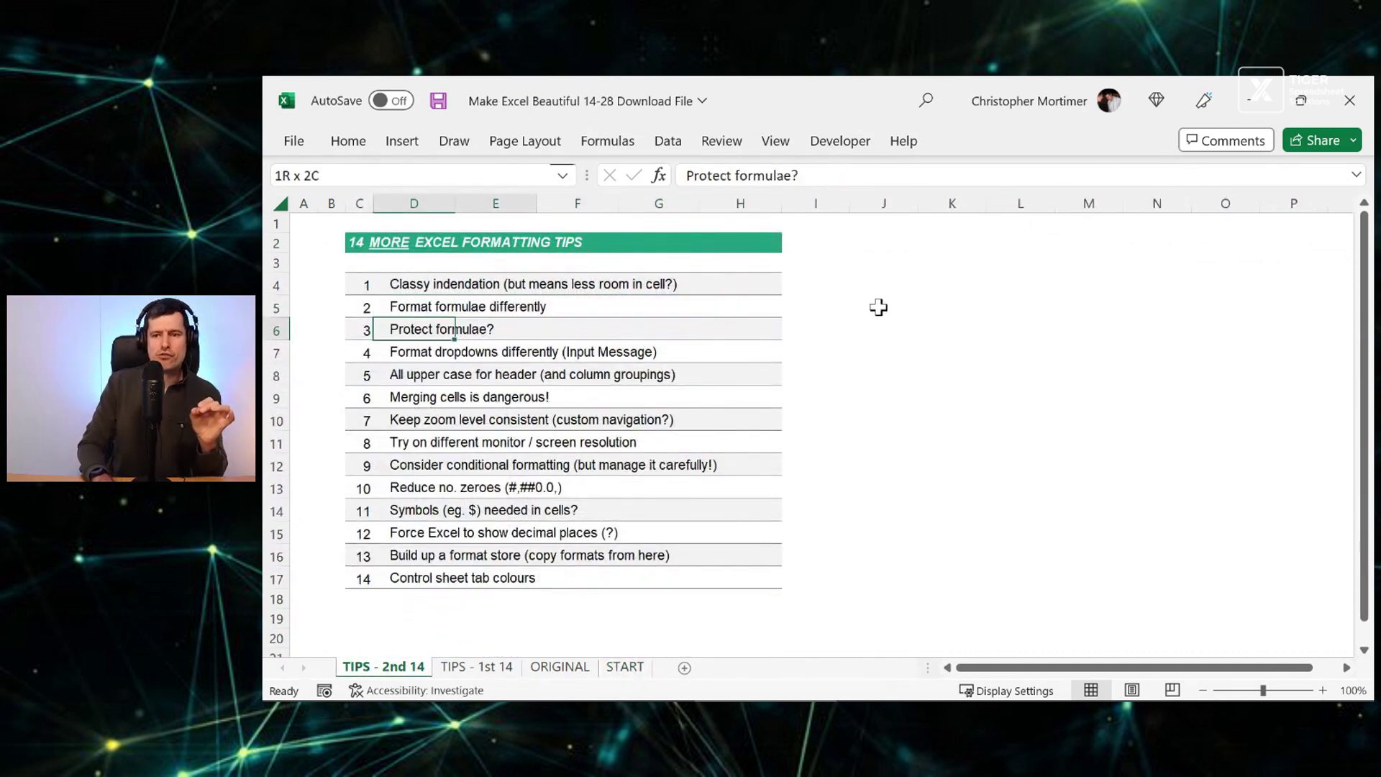
pyautogui.hotkey('shift', 'Right')
pyautogui.hotkey('shift', 'Right')
pyautogui.hotkey('shift', 'Right')
pyautogui.hotkey('shift', 'Right')
pyautogui.hotkey('shift', 'Right')
pyautogui.hotkey('shift', 'Left')
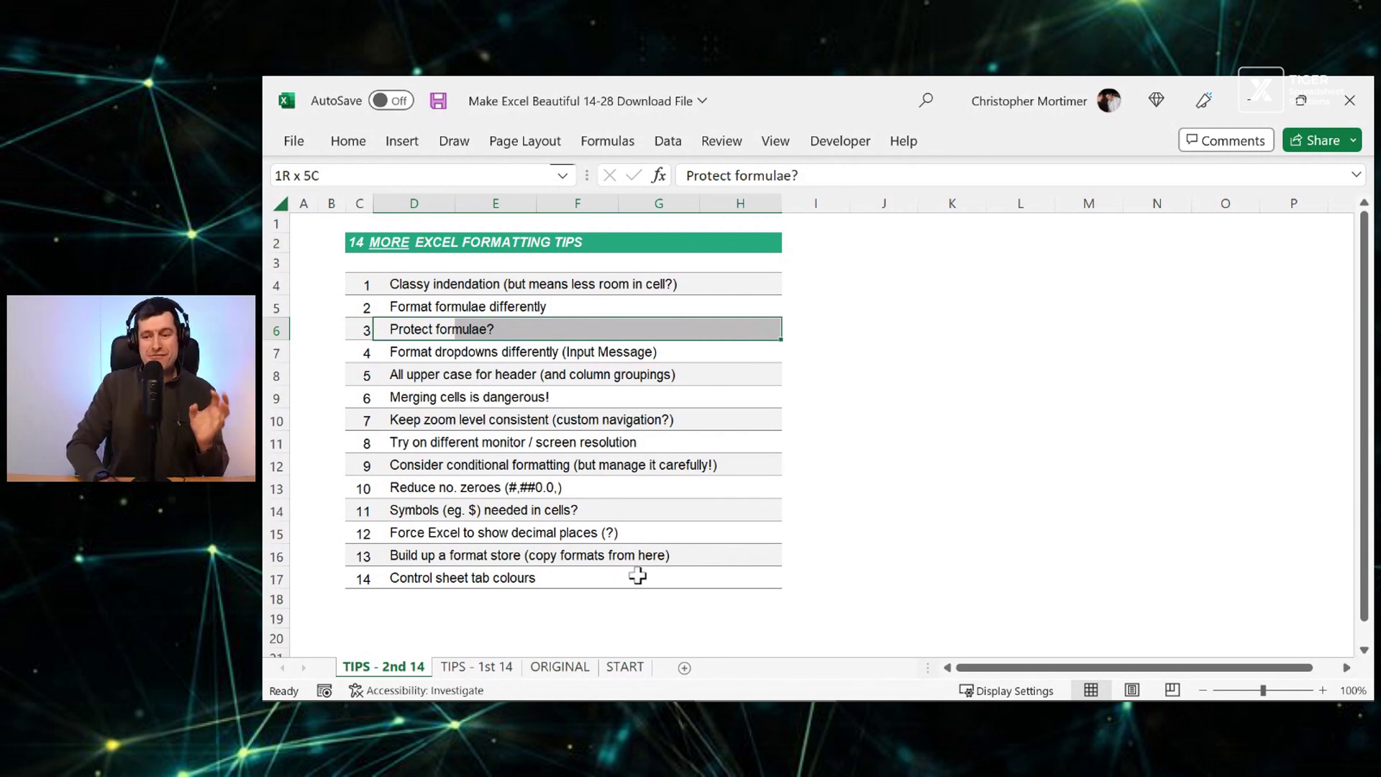
pyautogui.click(623, 666)
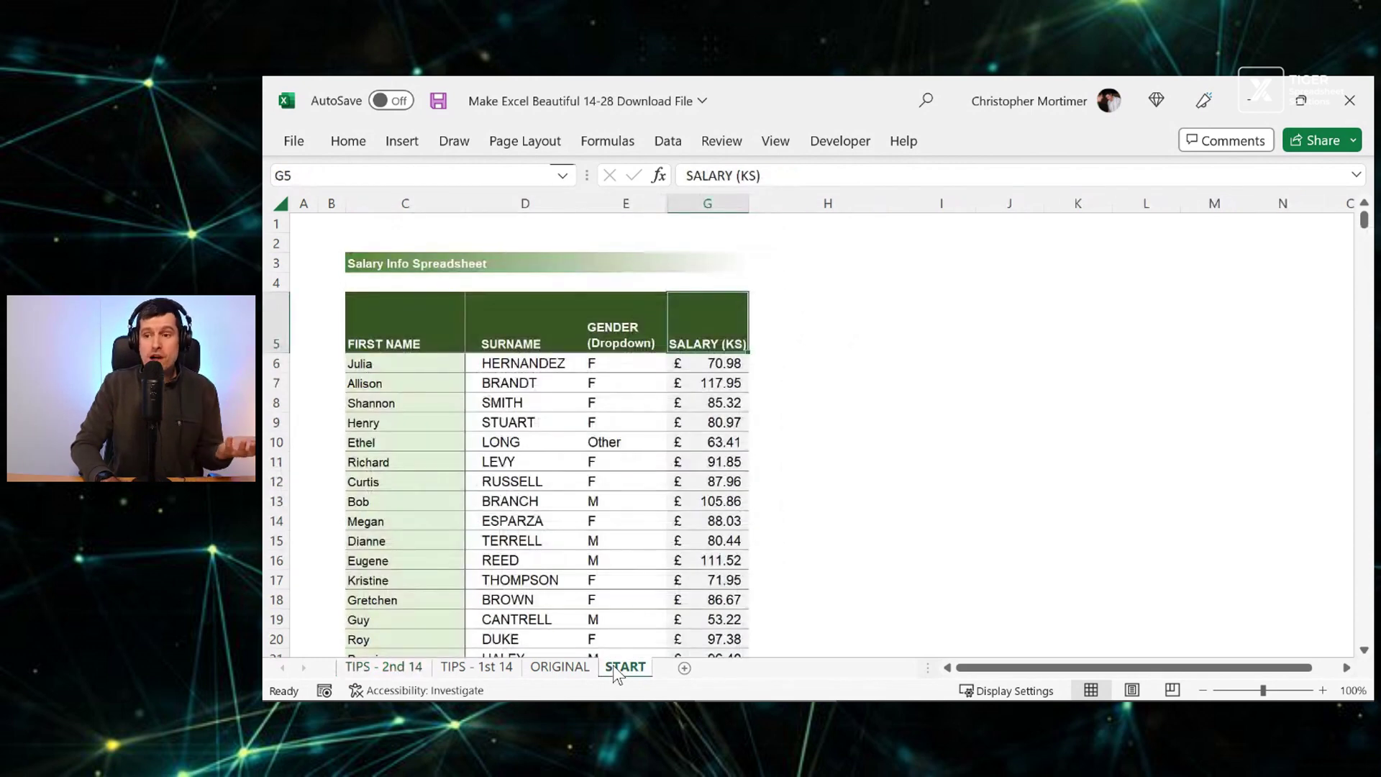
pyautogui.press('Down')
pyautogui.press('Up')
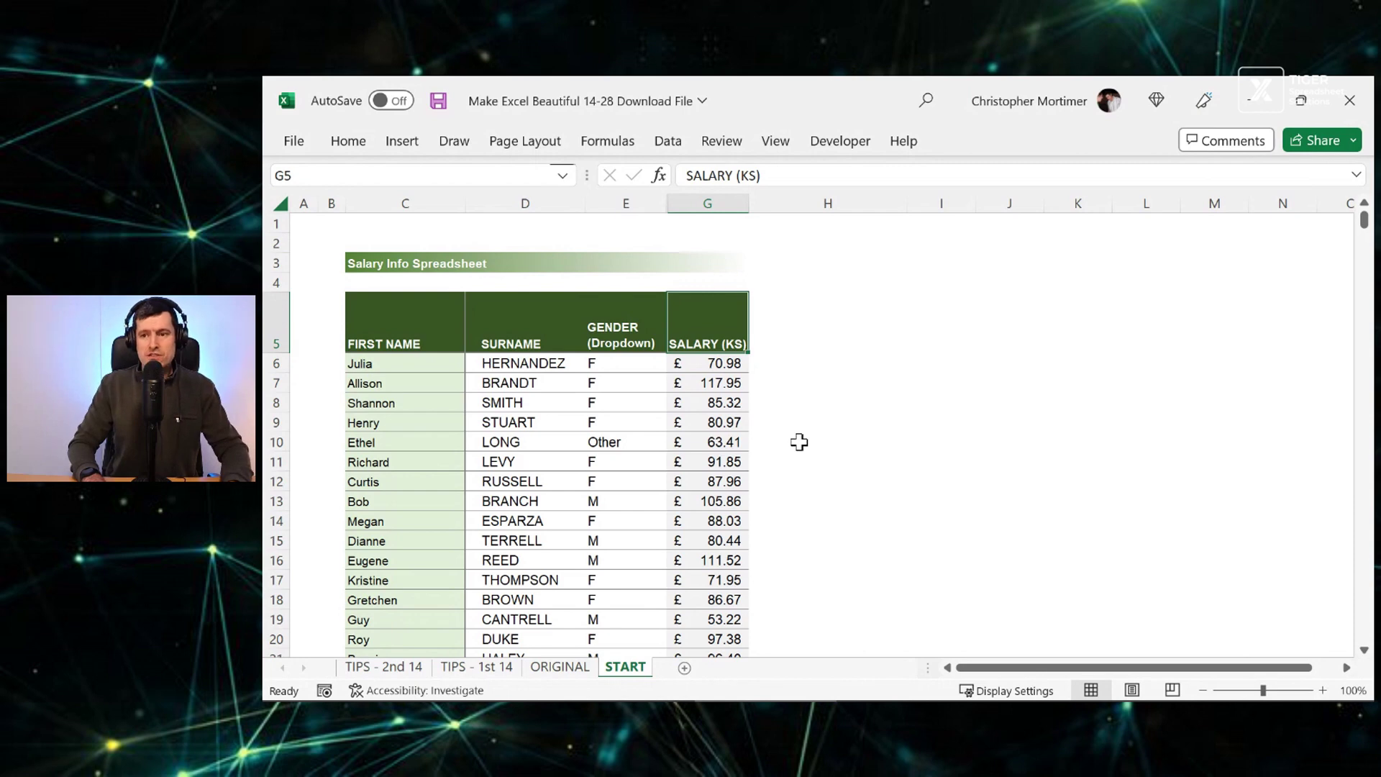
pyautogui.hotkey('ctrl', 'shift', 'Down')
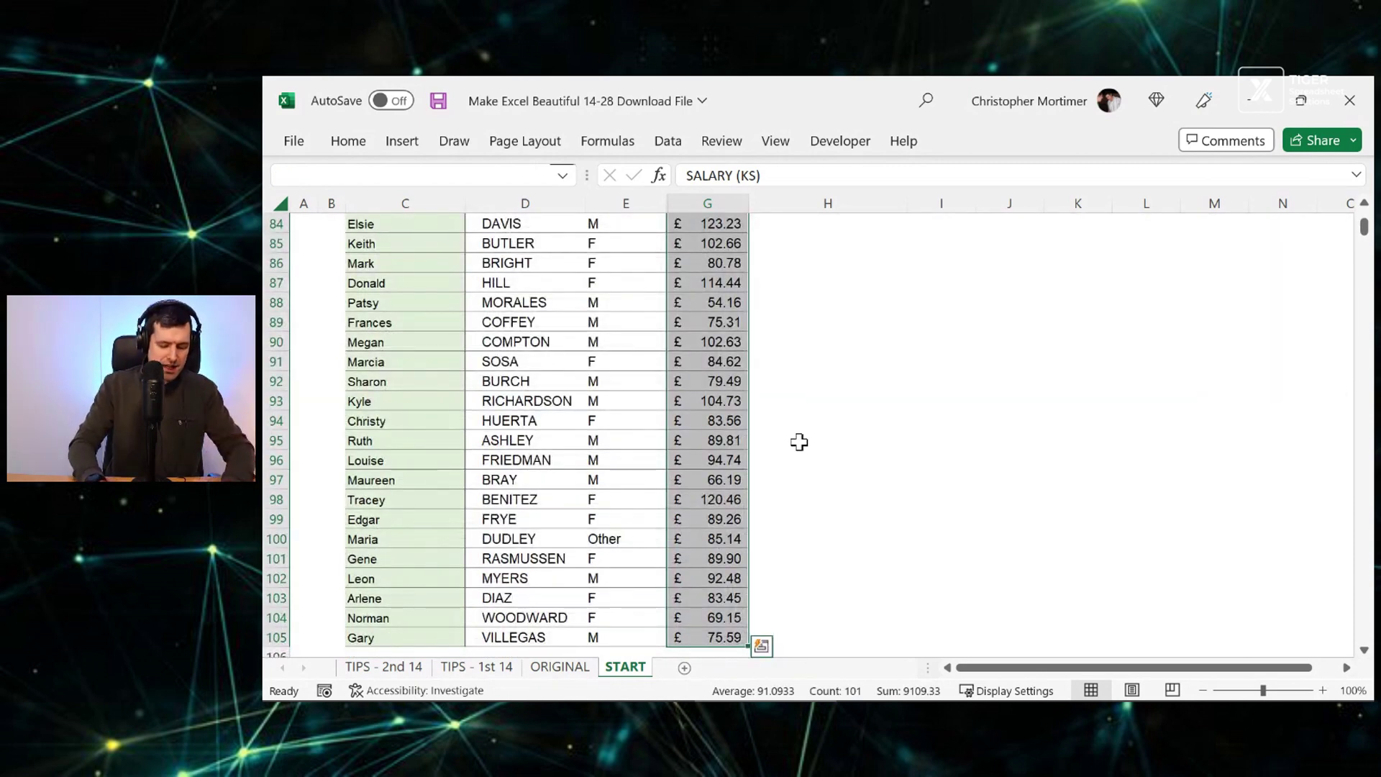
pyautogui.hotkey('alt', 'h')
pyautogui.press('Escape')
pyautogui.scroll(20, 800, 442)
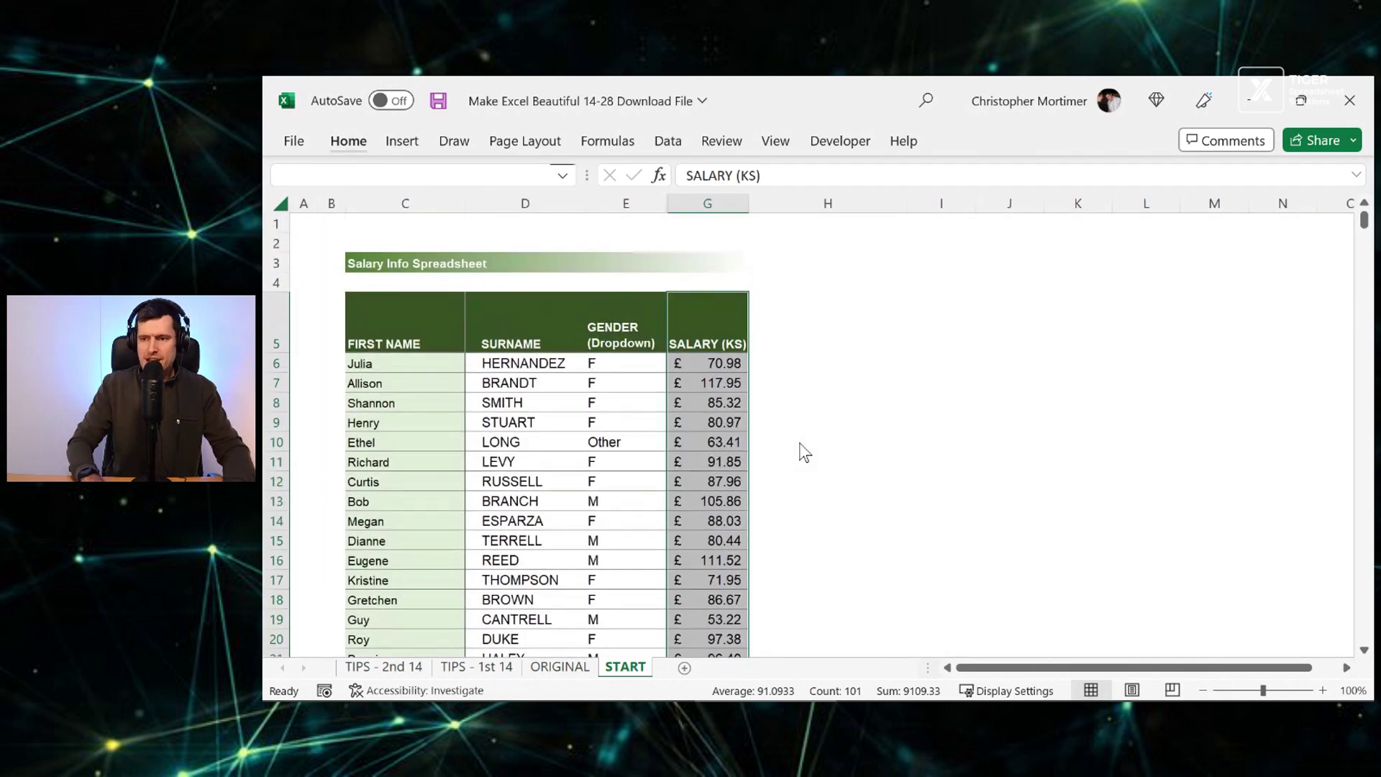
pyautogui.hotkey('ctrl', '1')
pyautogui.press('Escape')
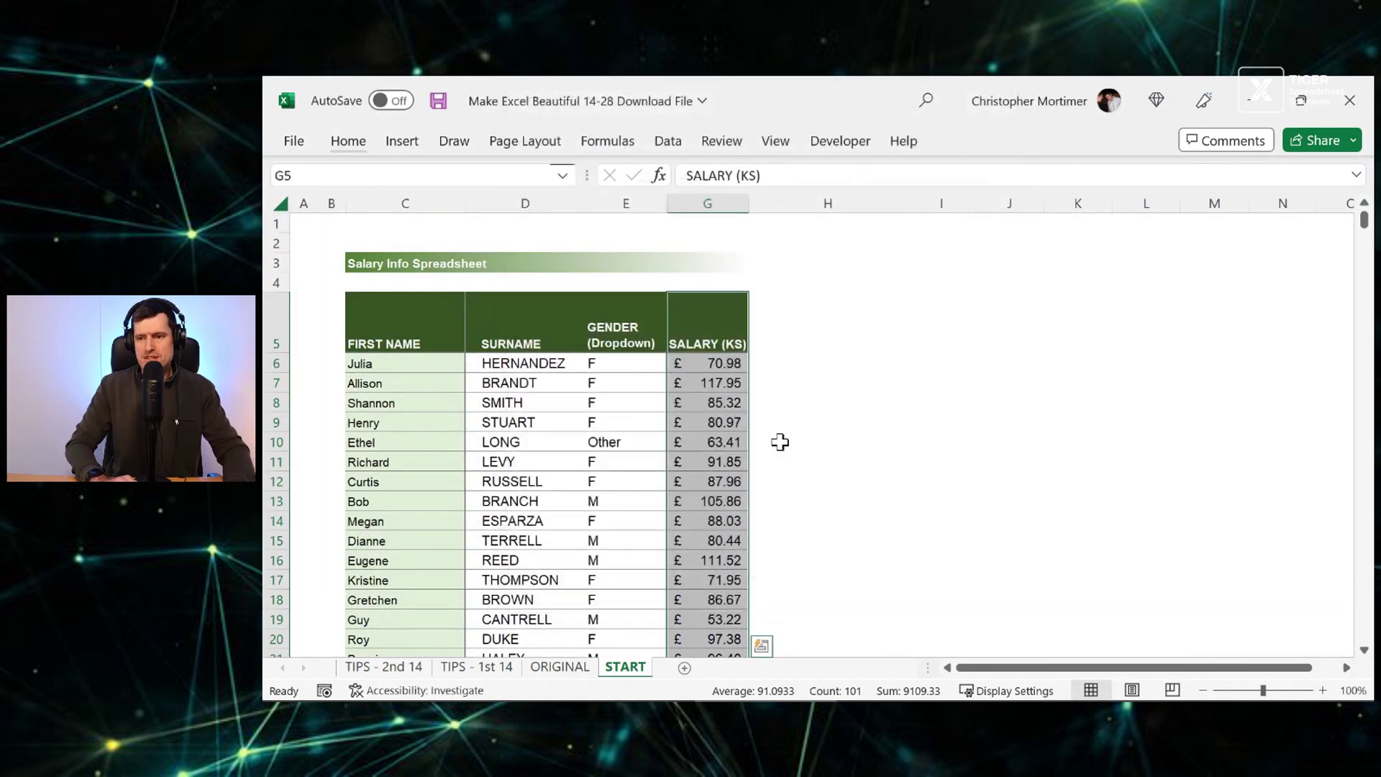
pyautogui.rightClick(716, 432)
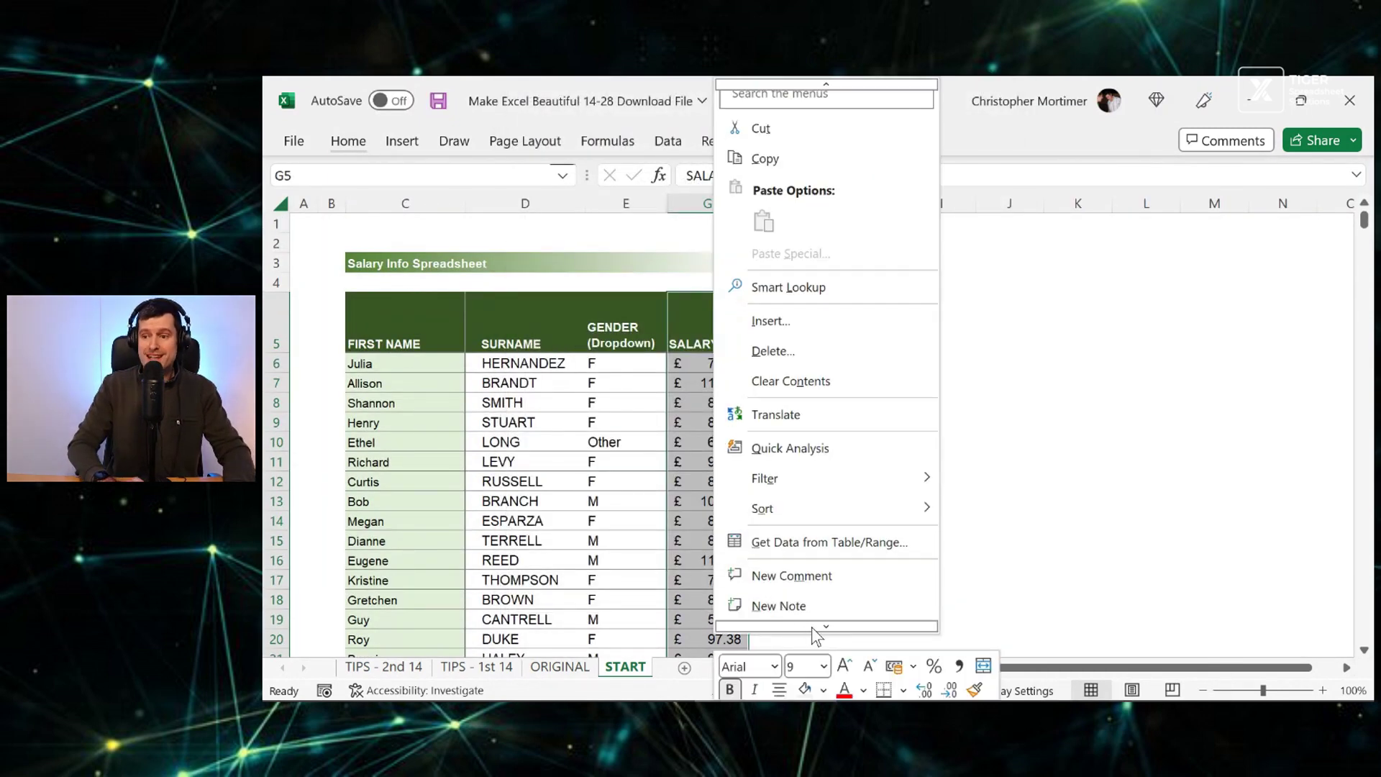
pyautogui.scroll(-3, 811, 618)
pyautogui.click(805, 617)
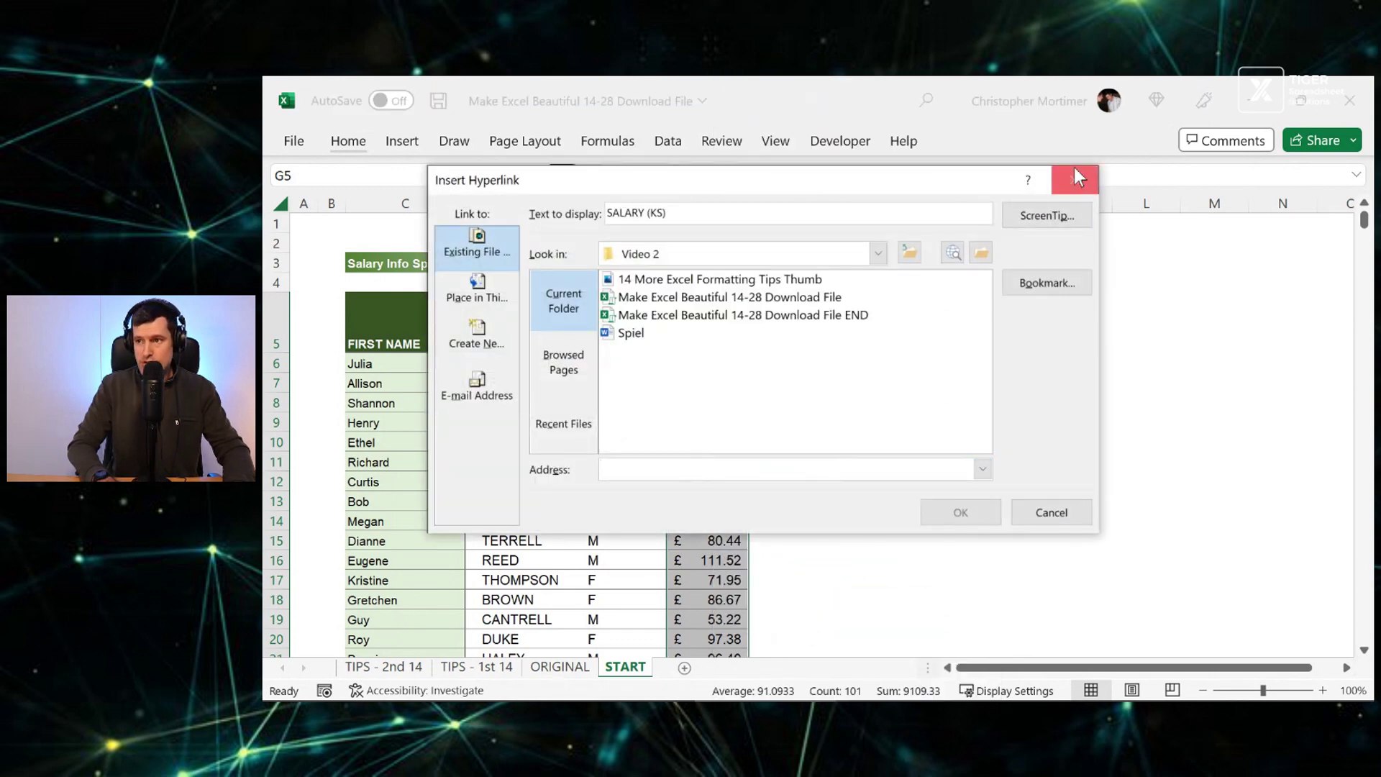
pyautogui.click(1074, 178)
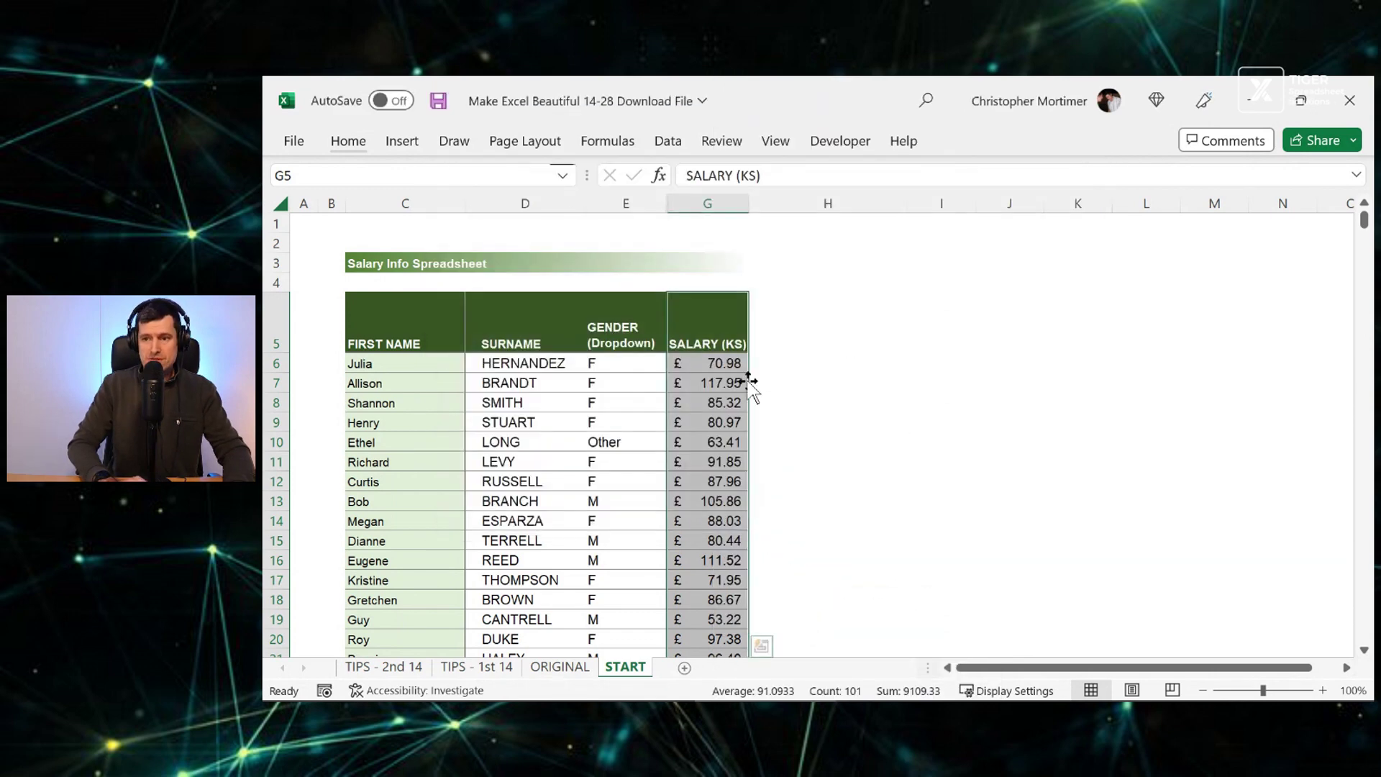
pyautogui.rightClick(712, 381)
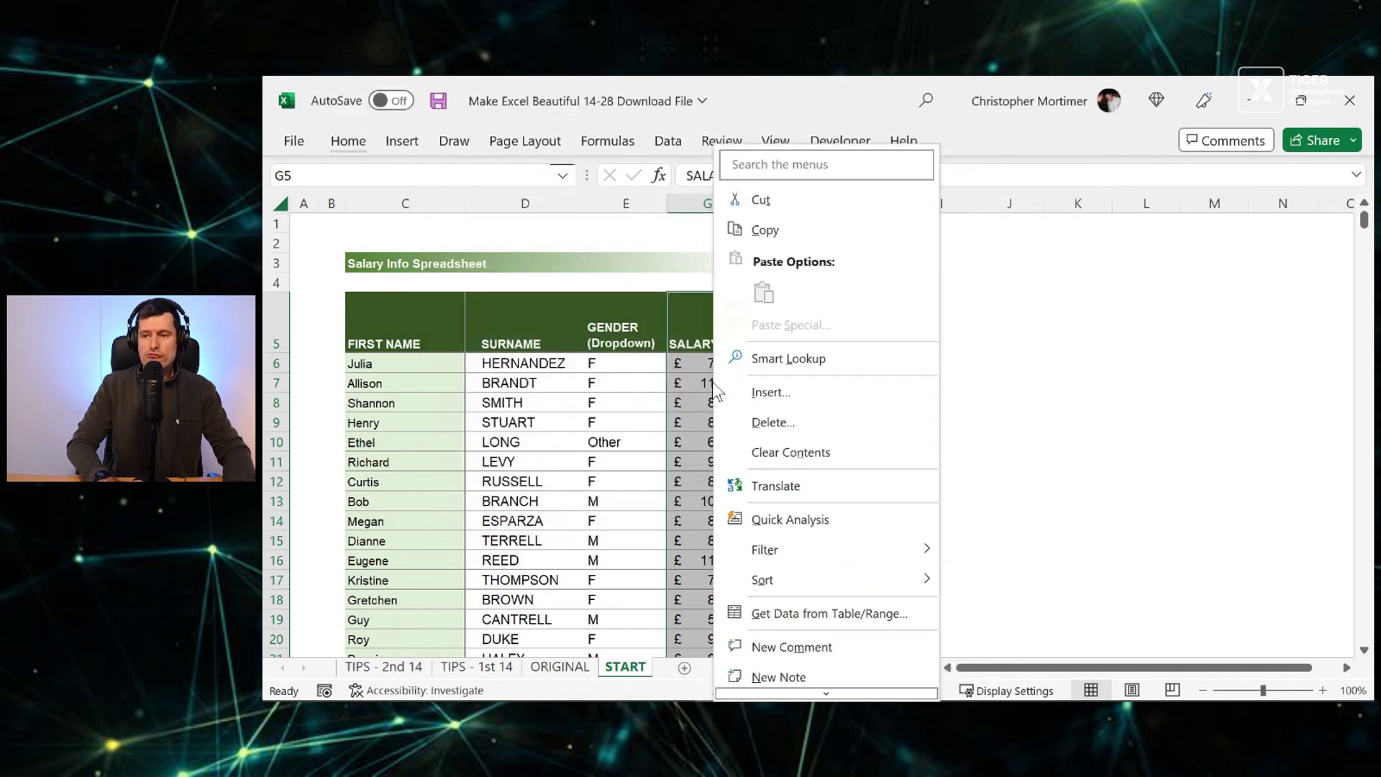
pyautogui.scroll(-1, 820, 673)
pyautogui.click(814, 675)
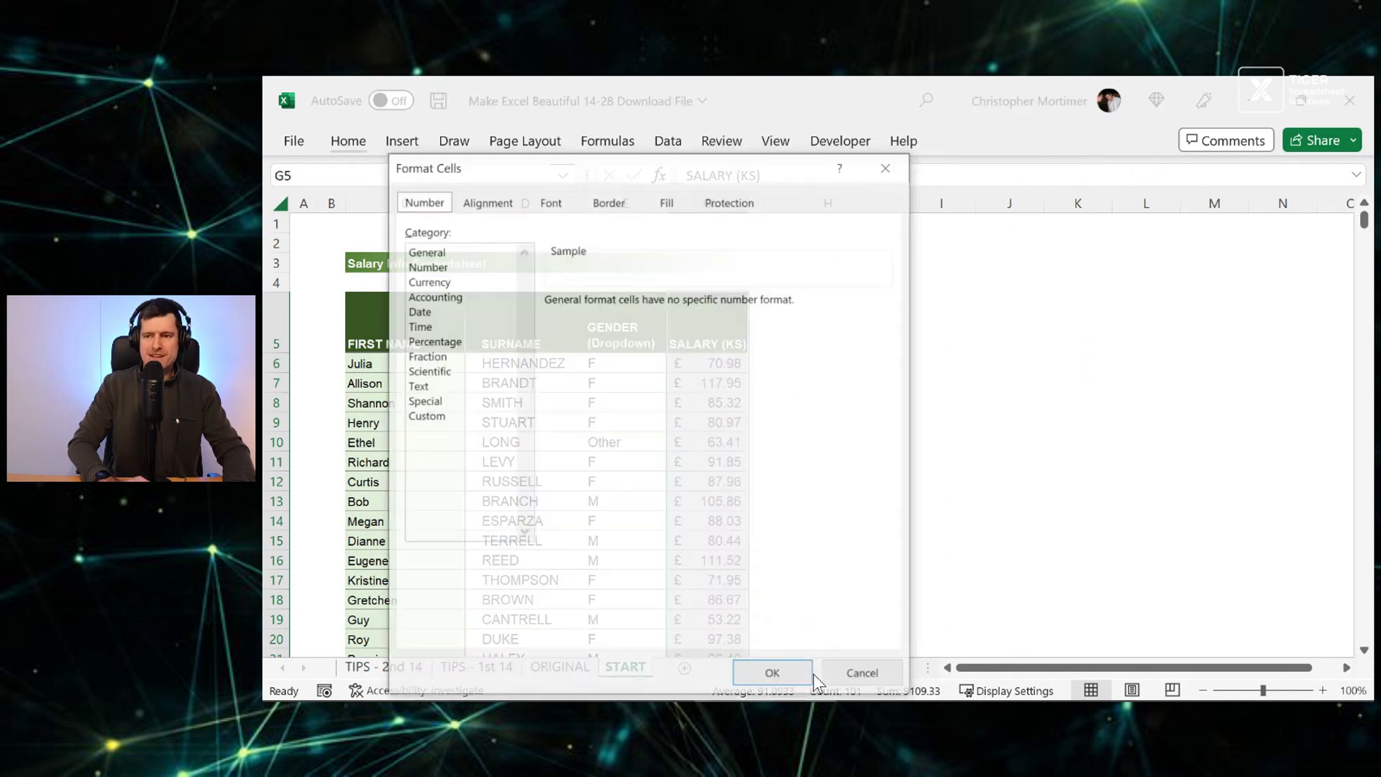
pyautogui.click(736, 202)
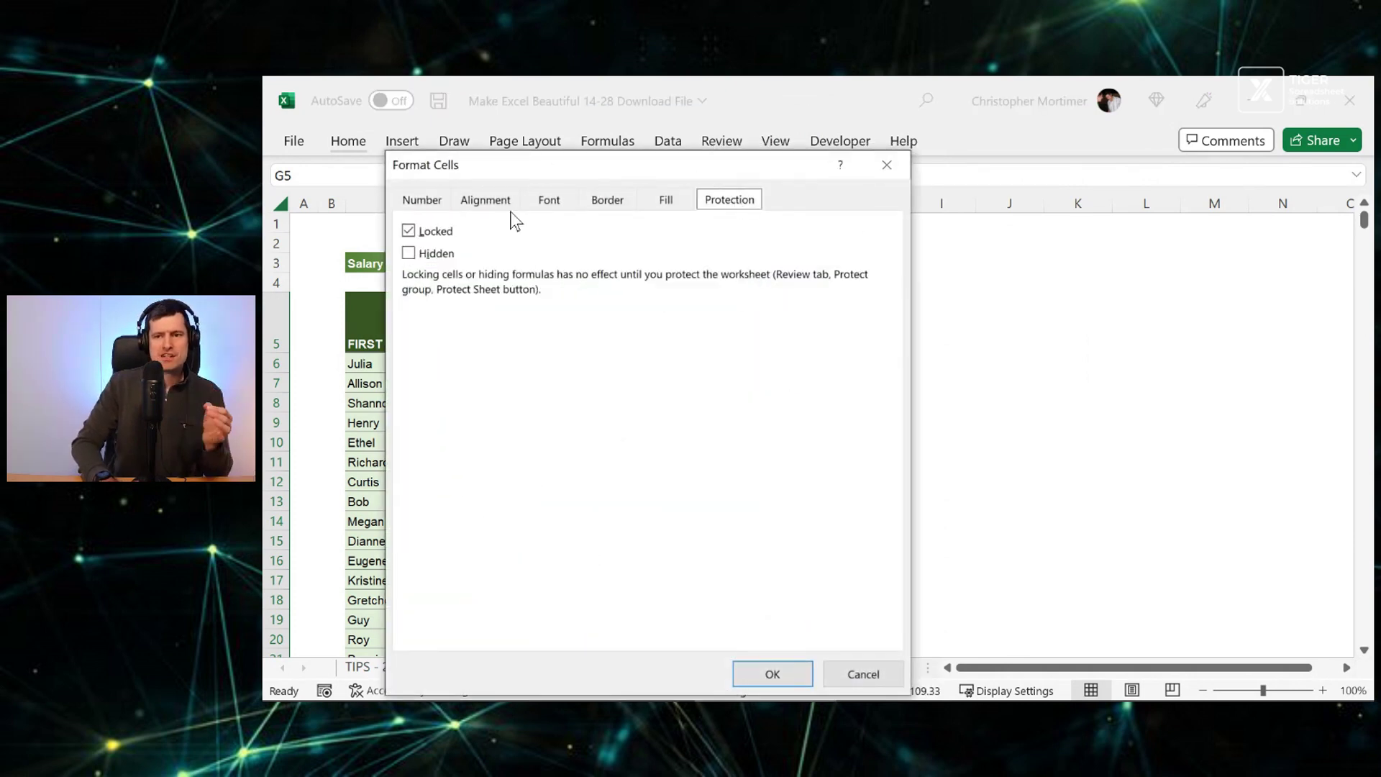
pyautogui.moveTo(545, 170); pyautogui.dragTo(777, 115)
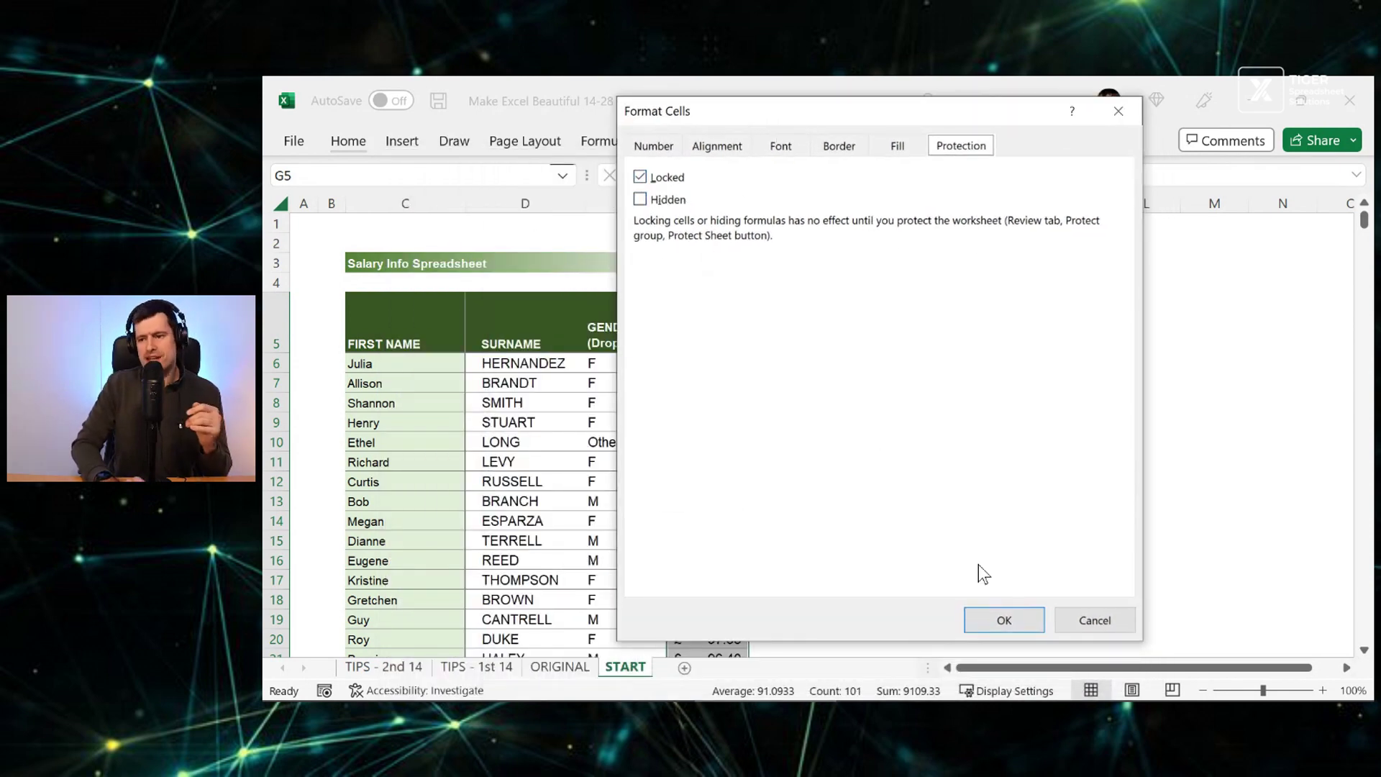
pyautogui.click(988, 630)
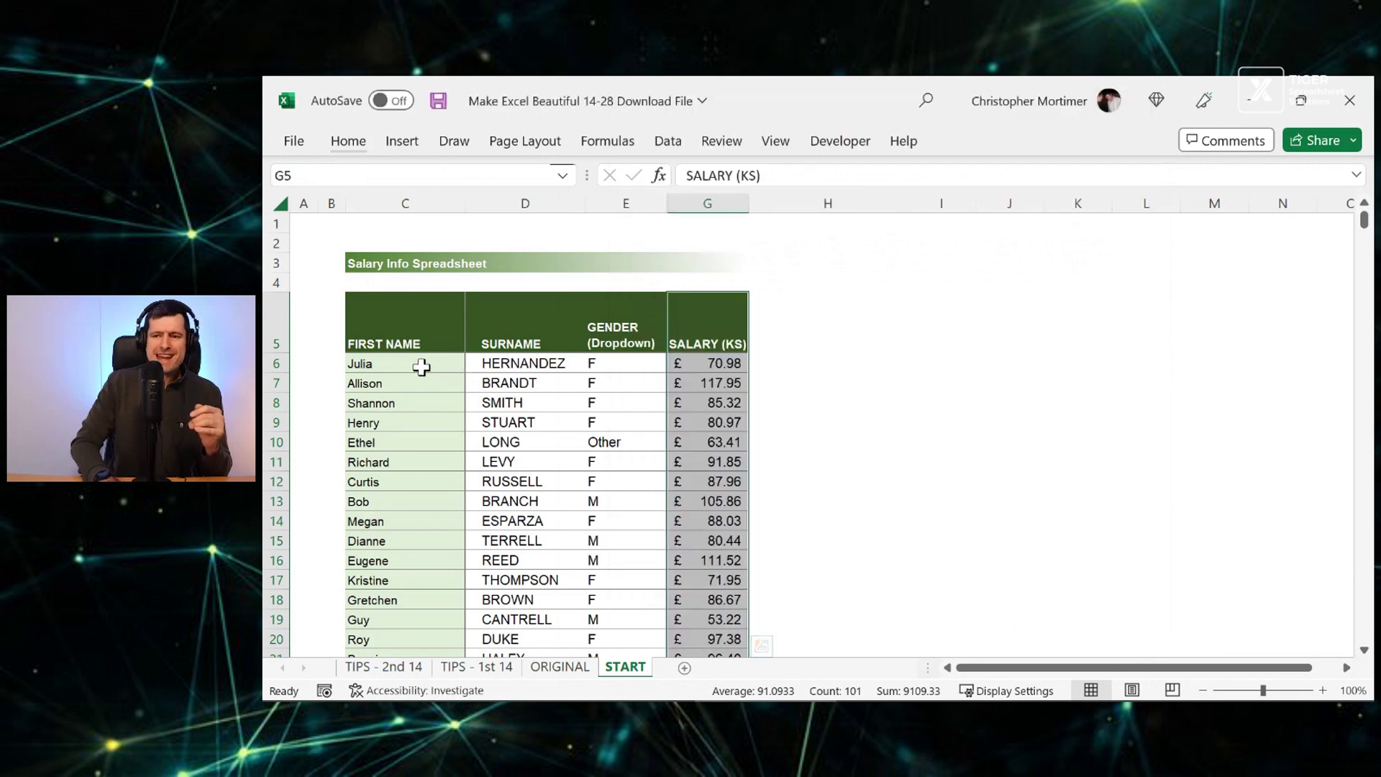
# Step: Unlock cells C6:E105 through Format Cells
pyautogui.click(420, 365)
pyautogui.hotkey('shift', 'Right')
pyautogui.hotkey('shift', 'Right')
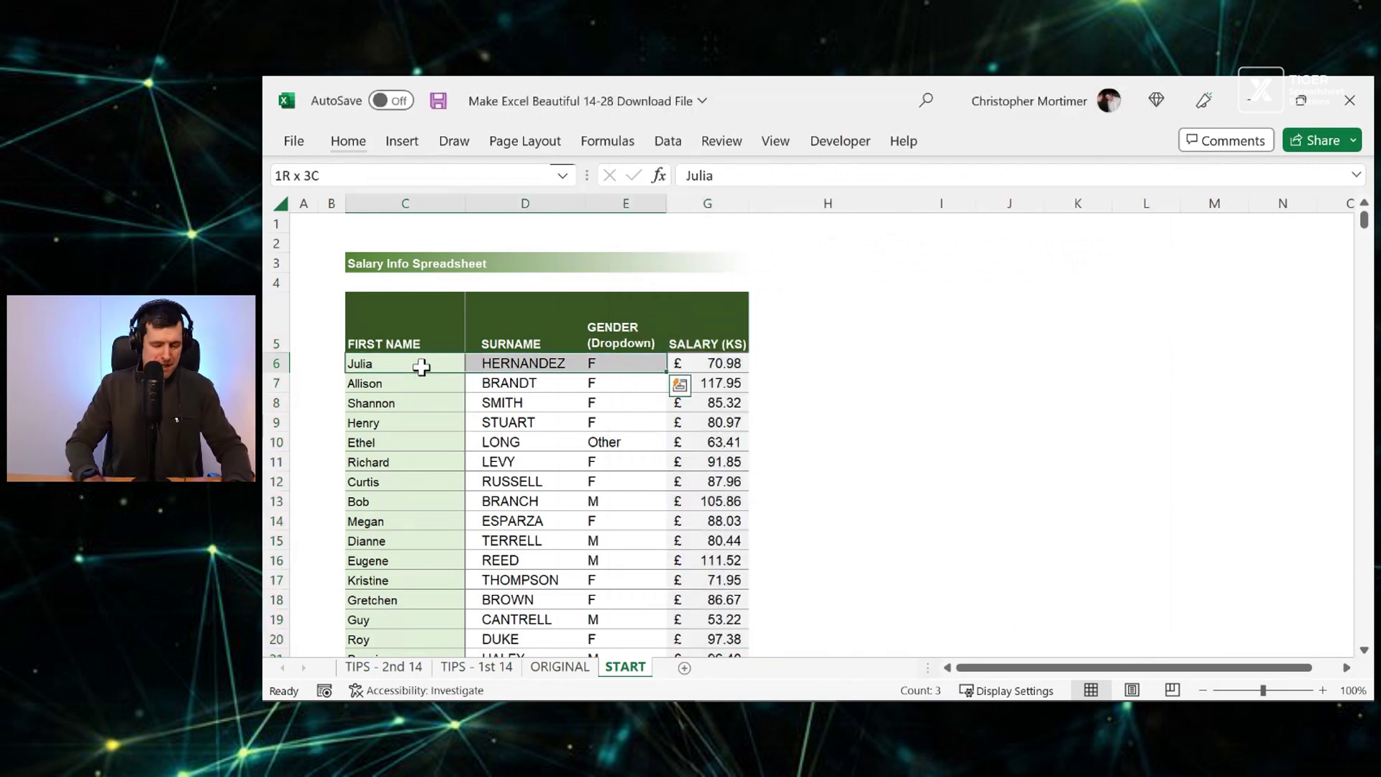
pyautogui.hotkey('ctrl', 'shift', 'Down')
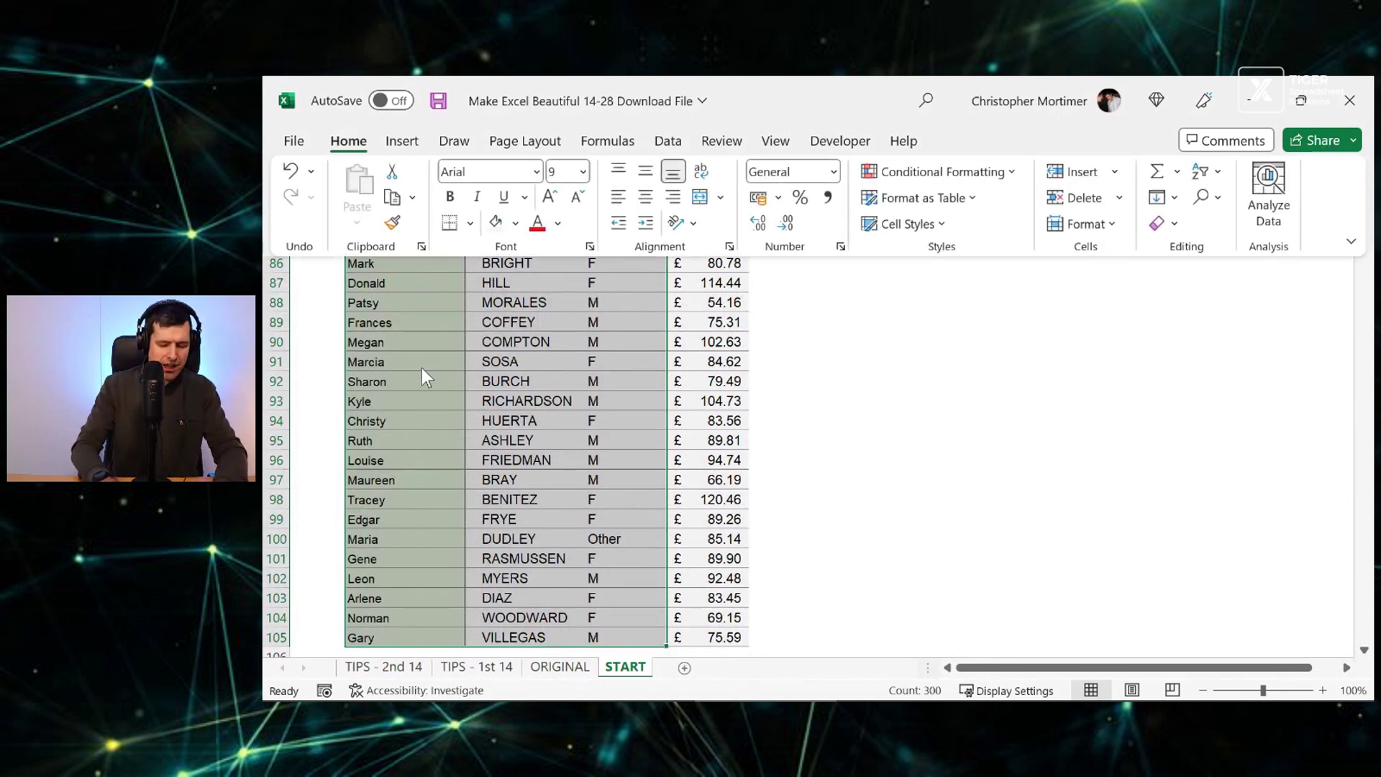
pyautogui.hotkey('ctrl', 'BackSpace')
pyautogui.hotkey('ctrl', '1')
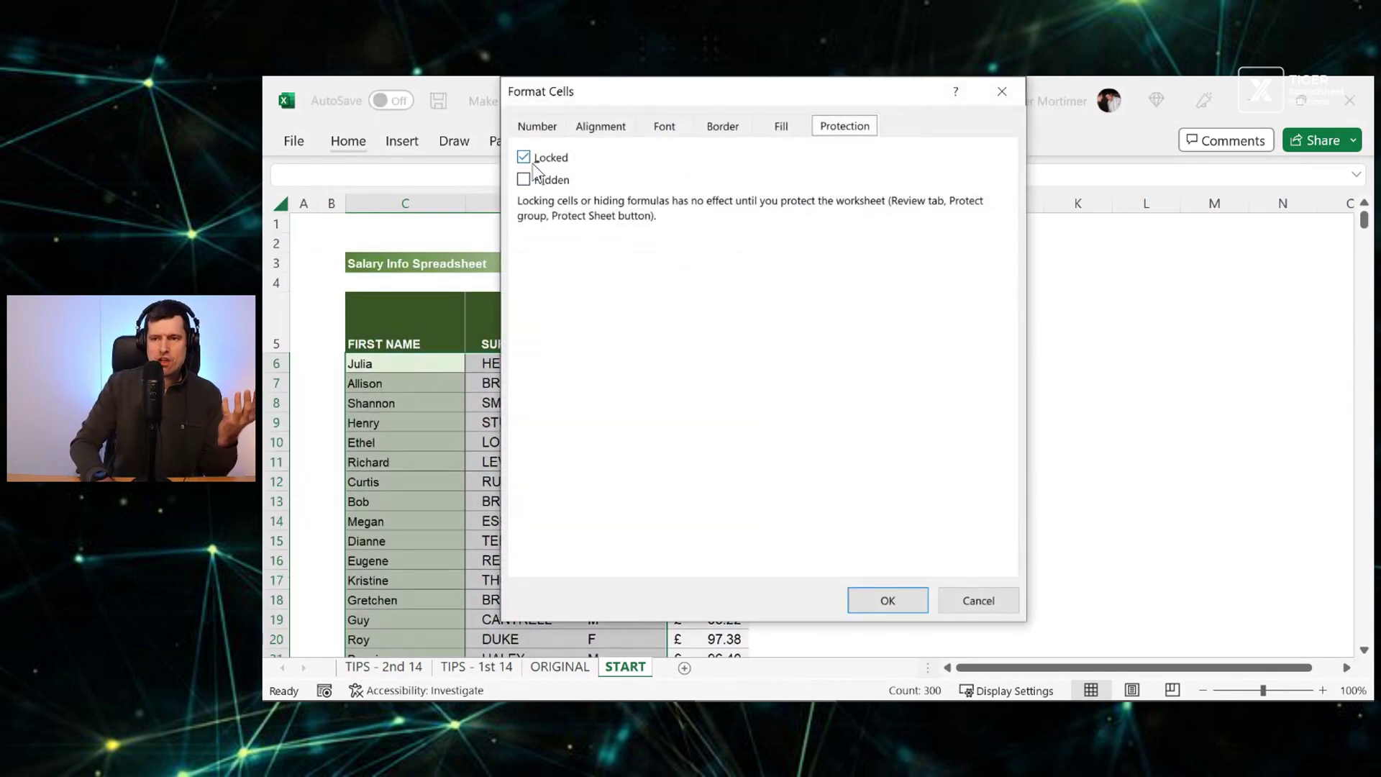
pyautogui.click(525, 160)
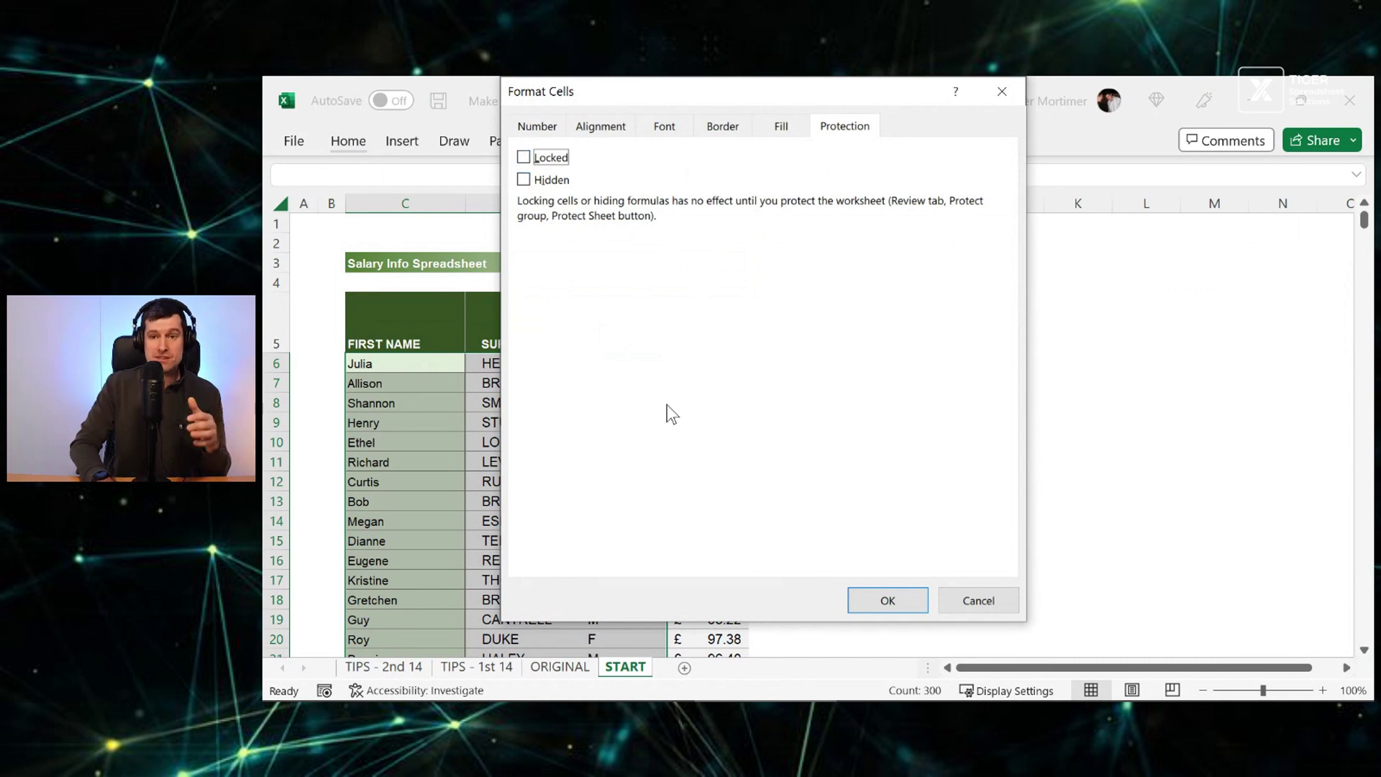
pyautogui.click(887, 599)
pyautogui.click(788, 358)
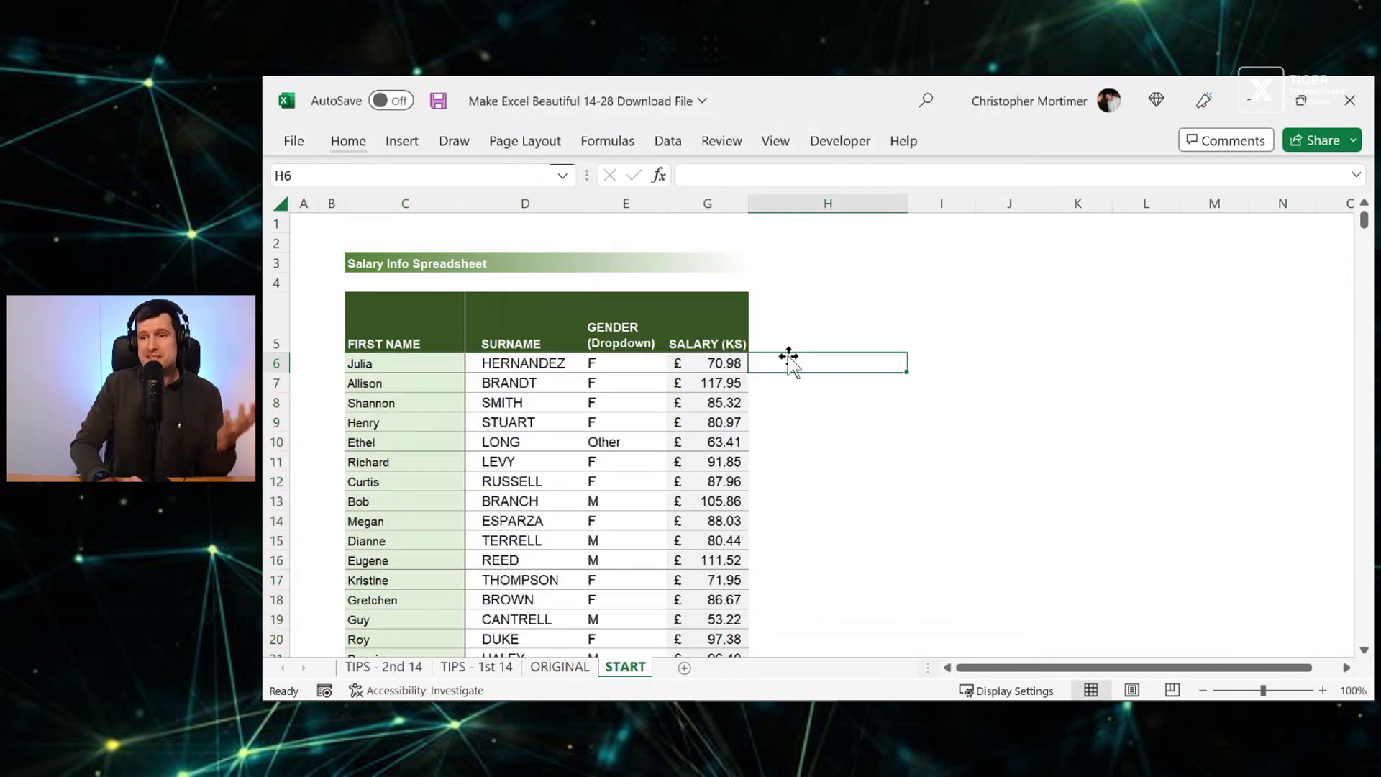
# Step: Protect the START sheet with 'Select locked cells' disallowed
pyautogui.click(718, 143)
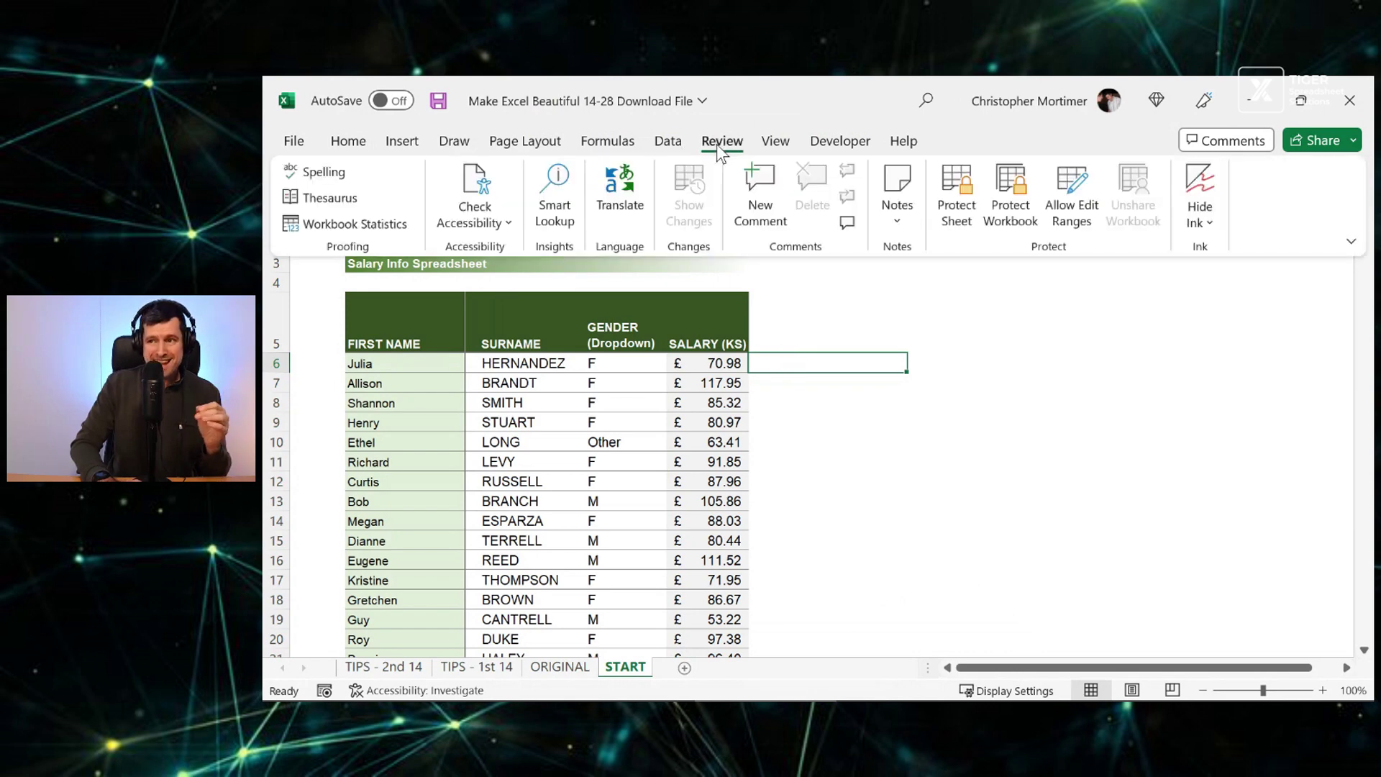
pyautogui.click(957, 190)
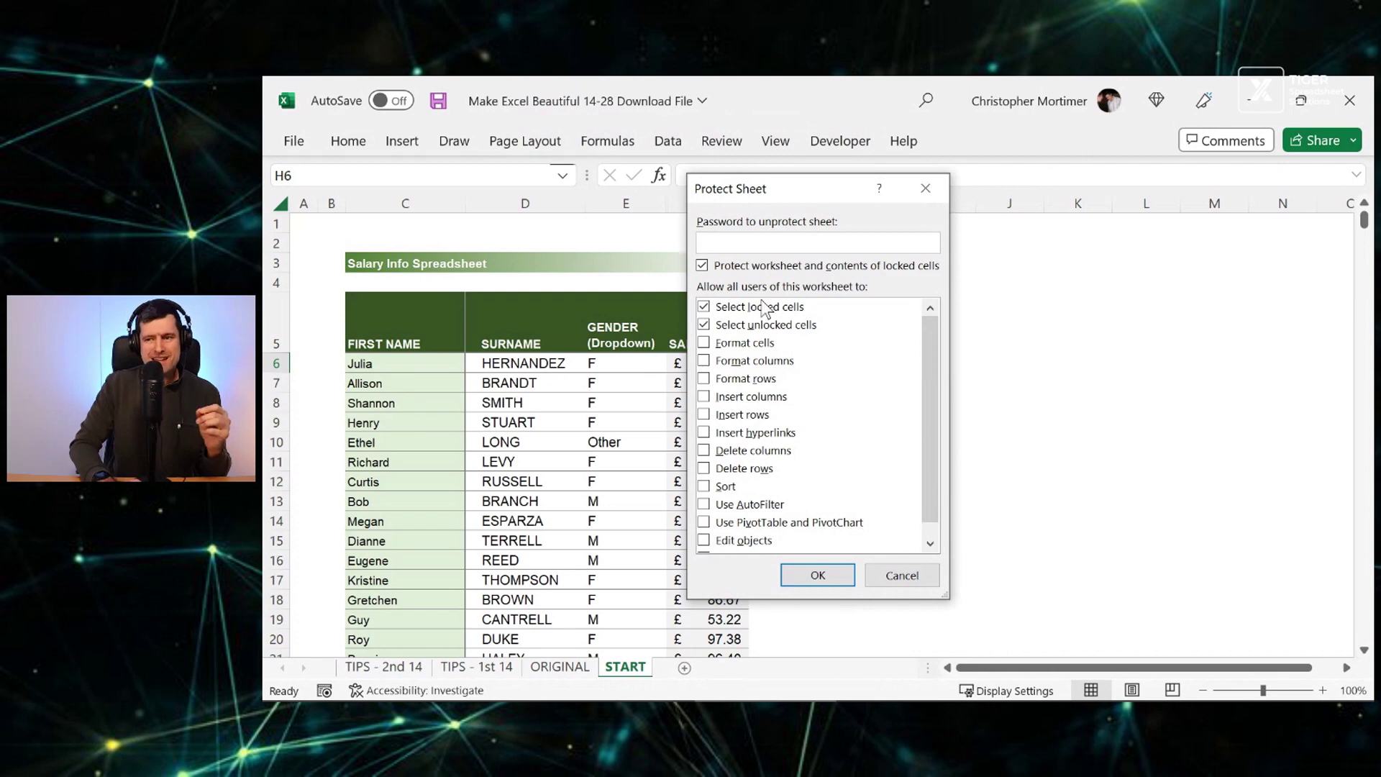
pyautogui.click(704, 309)
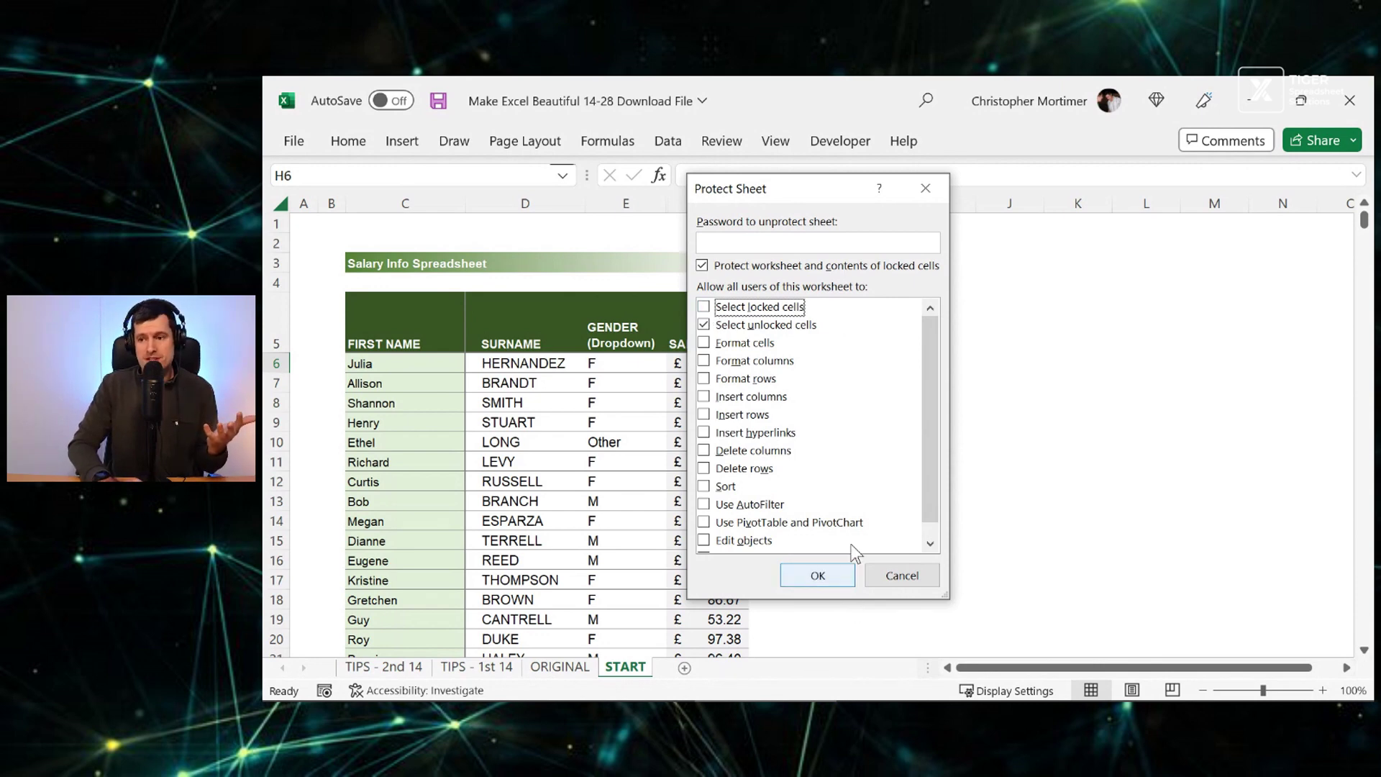
pyautogui.click(836, 579)
# Step: Change the surname in D7 to MORTIMER
pyautogui.click(518, 381)
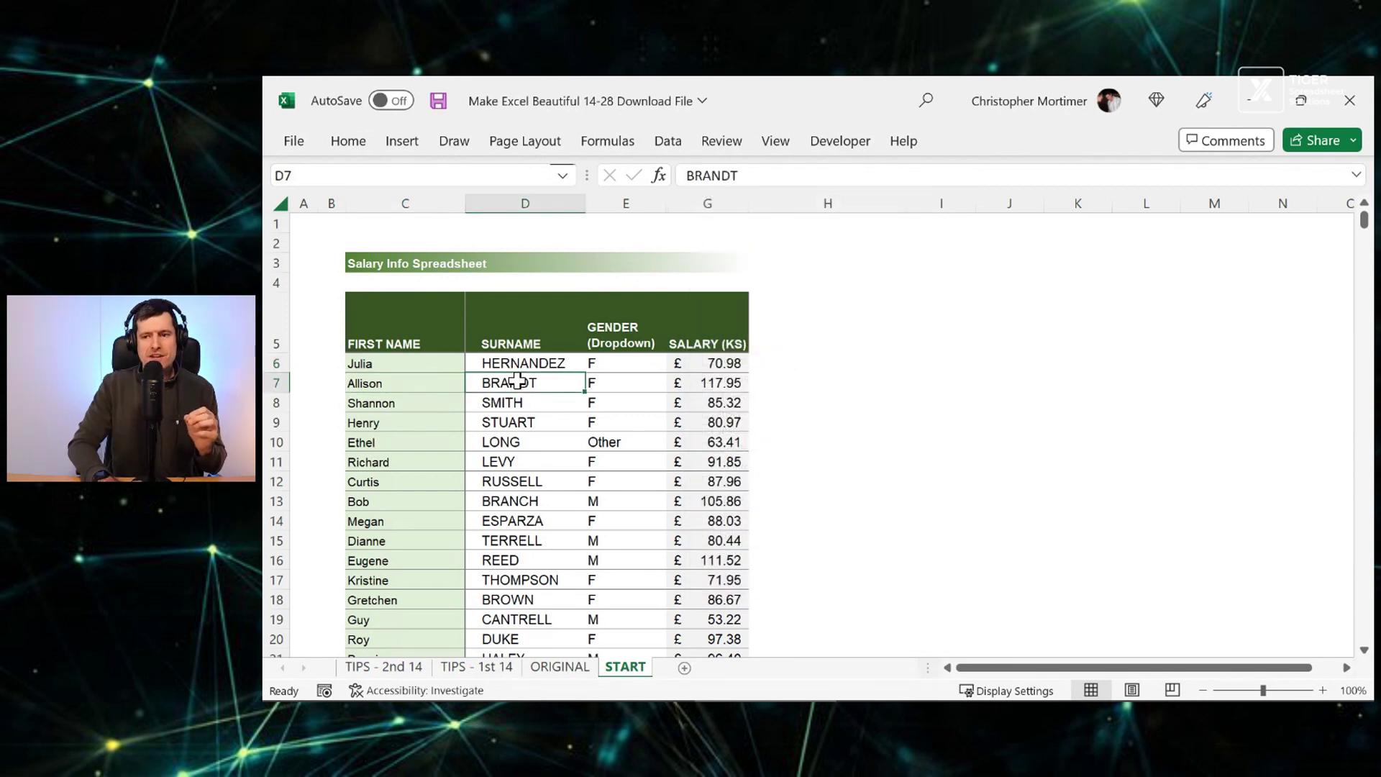
pyautogui.write('MO')
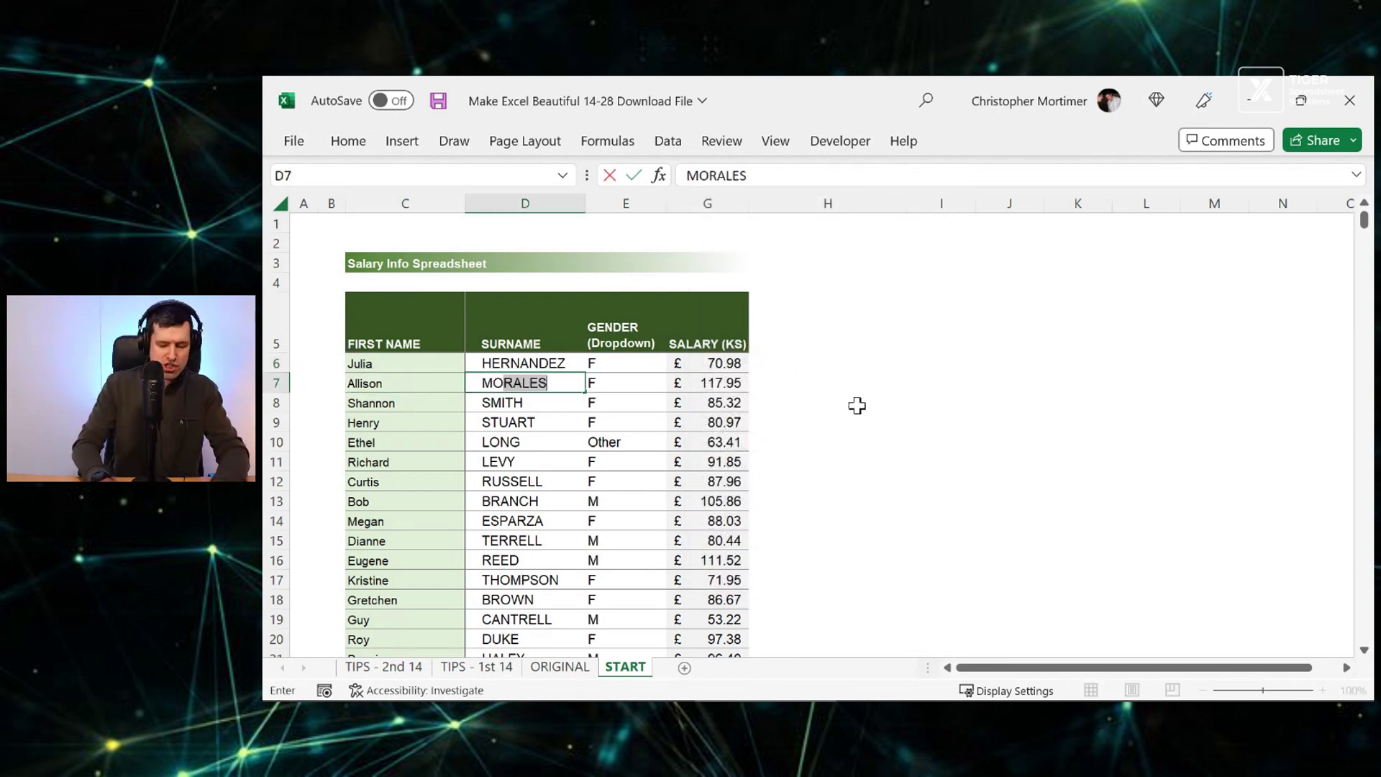
pyautogui.write('RTIMER')
pyautogui.press('Return')
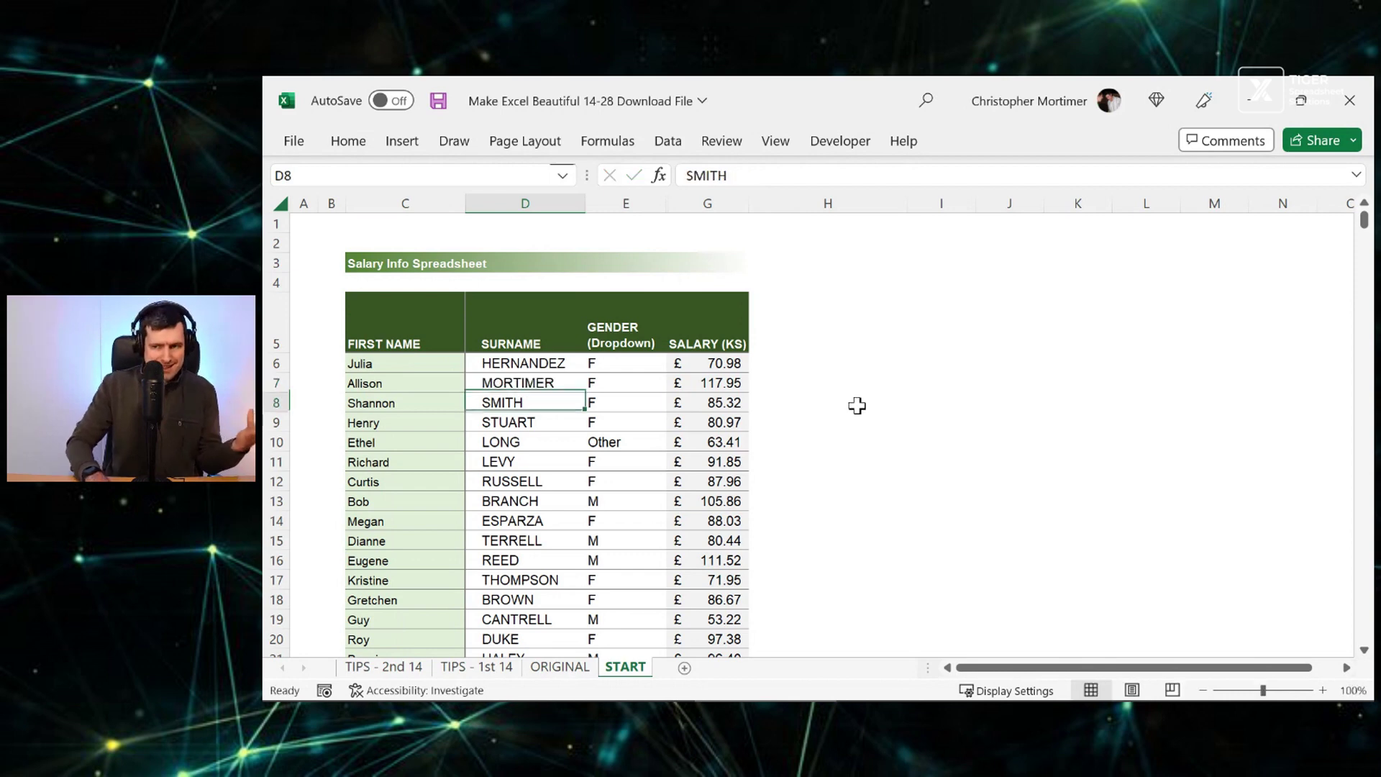
pyautogui.press('Up')
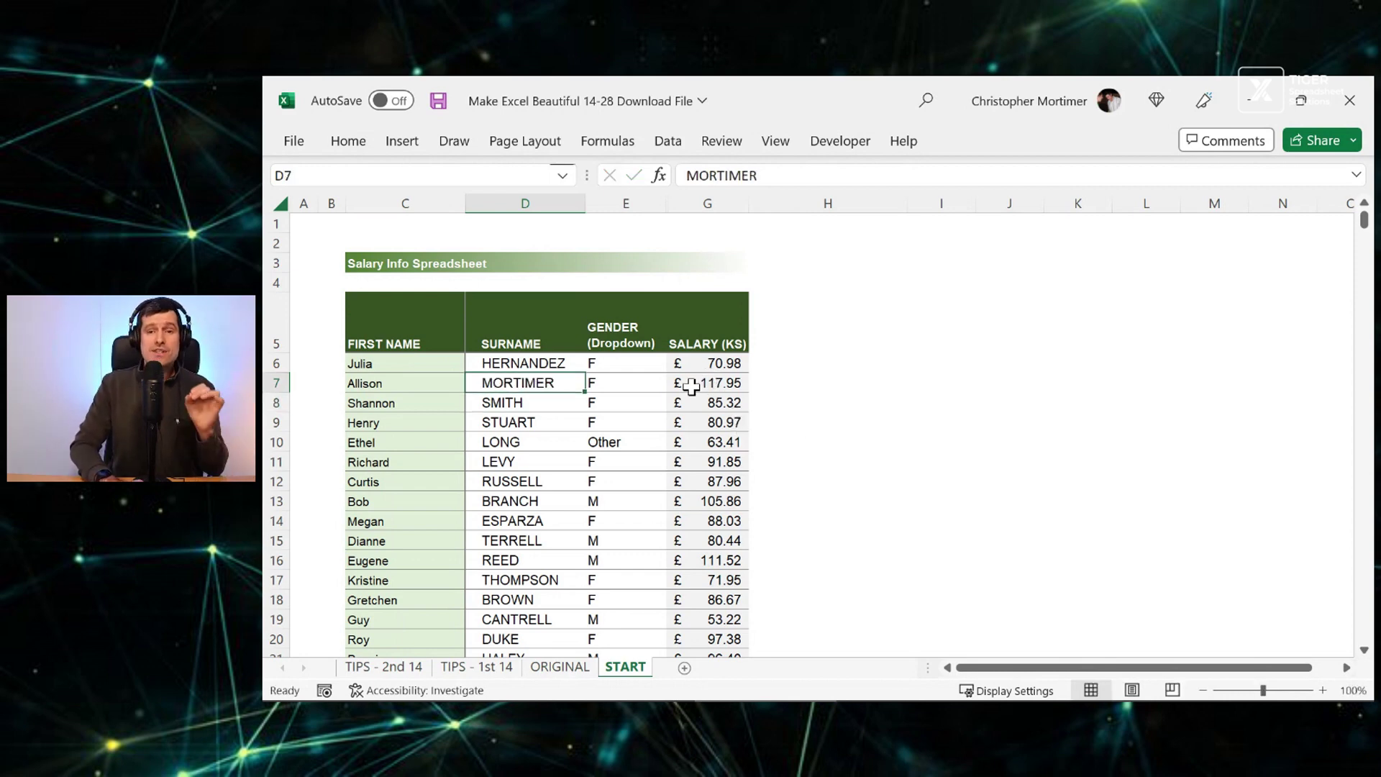
# Step: Unprotect the START sheet from the Review tab
pyautogui.click(568, 441)
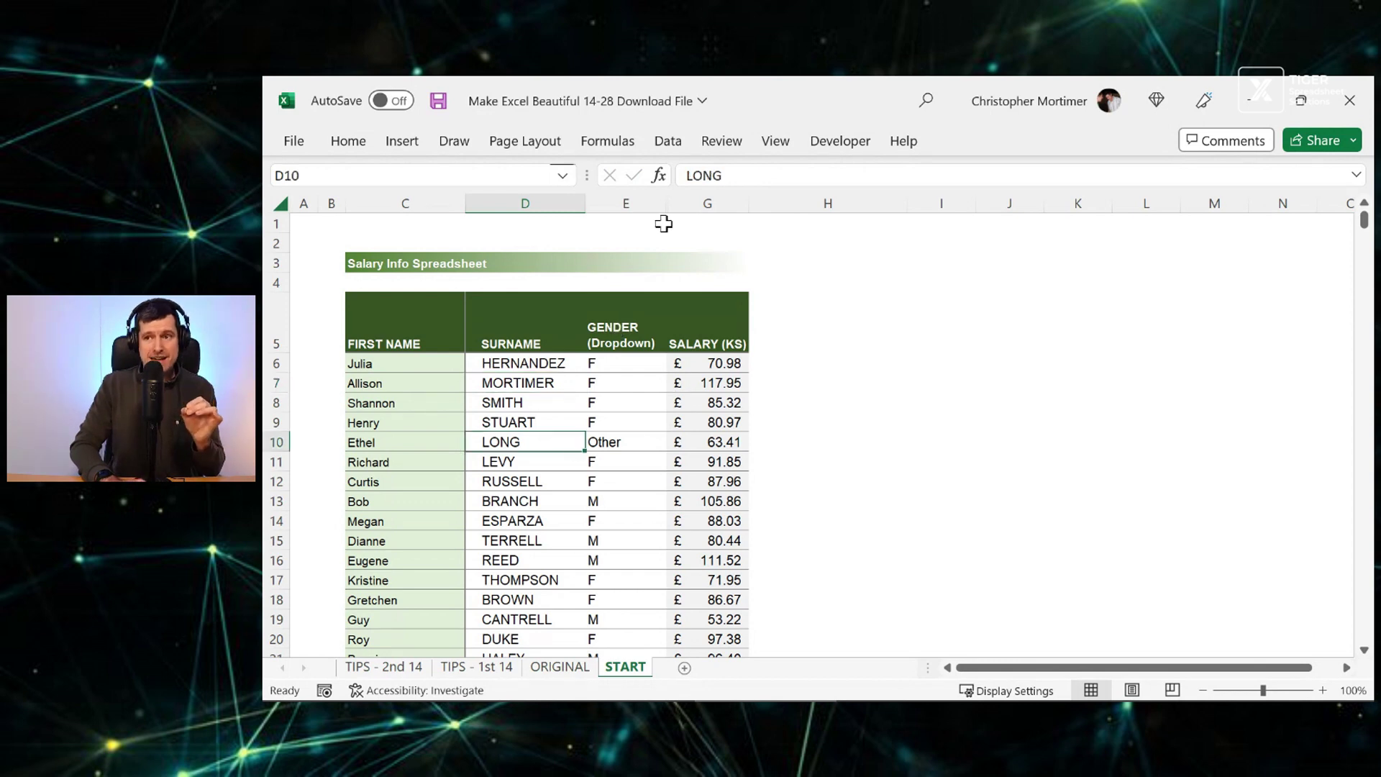
pyautogui.click(723, 142)
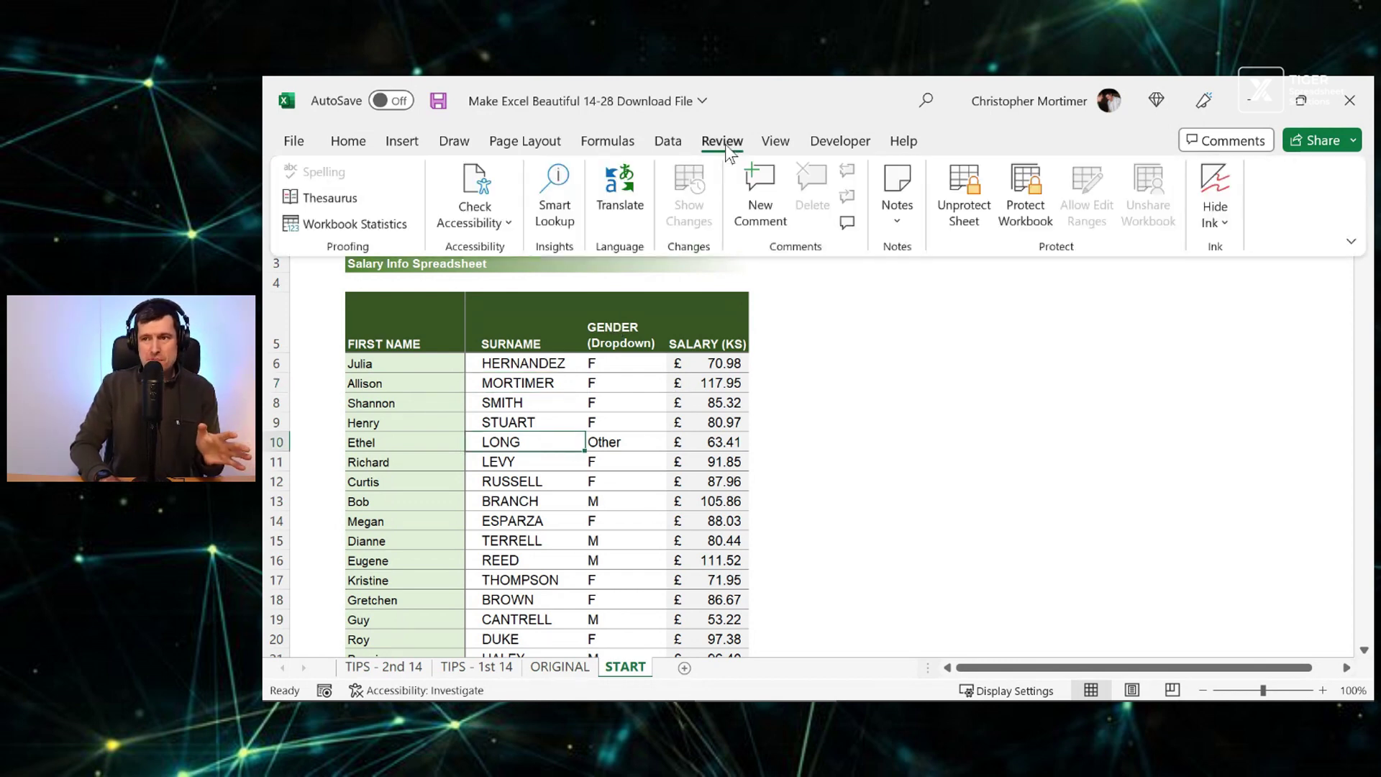
pyautogui.click(989, 213)
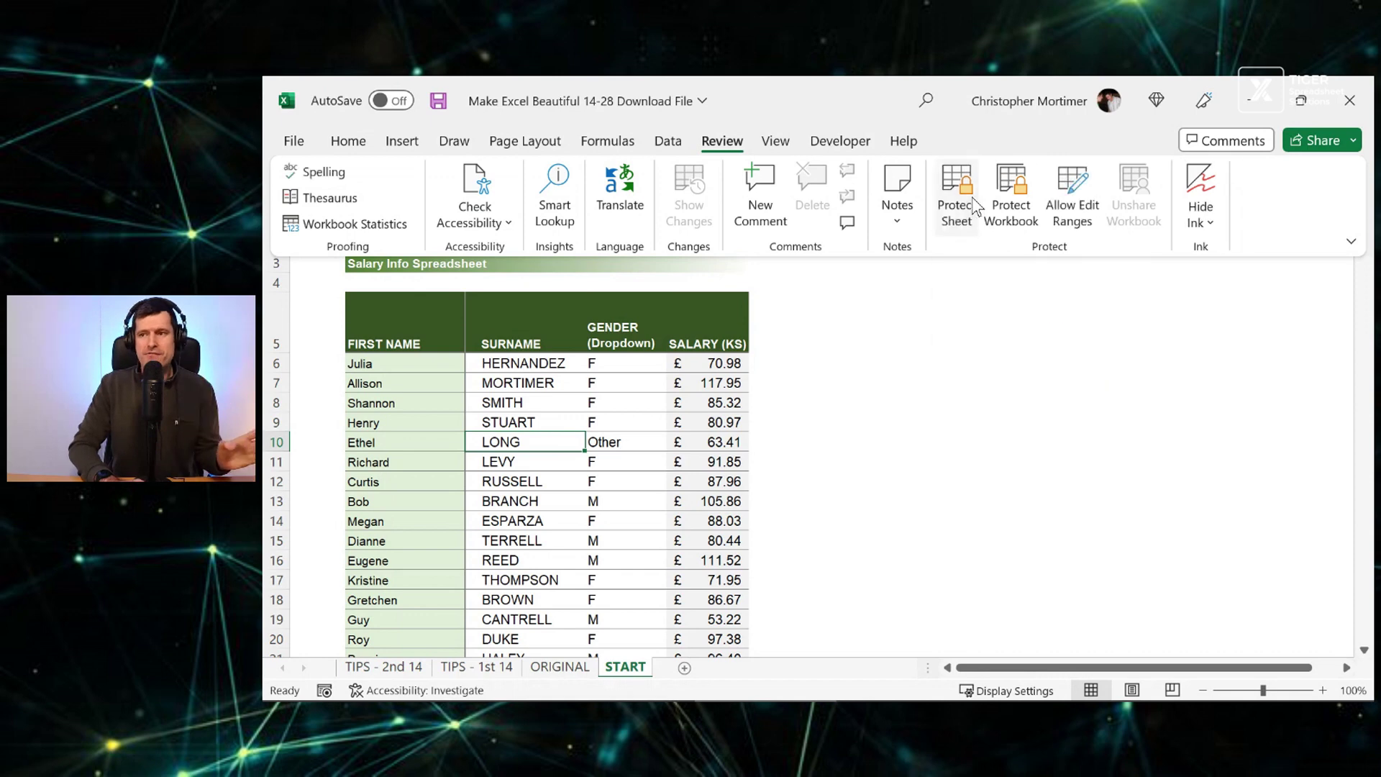
# Step: Review tip 4 on the TIPS - 2nd 14 sheet
pyautogui.click(390, 325)
pyautogui.click(390, 325)
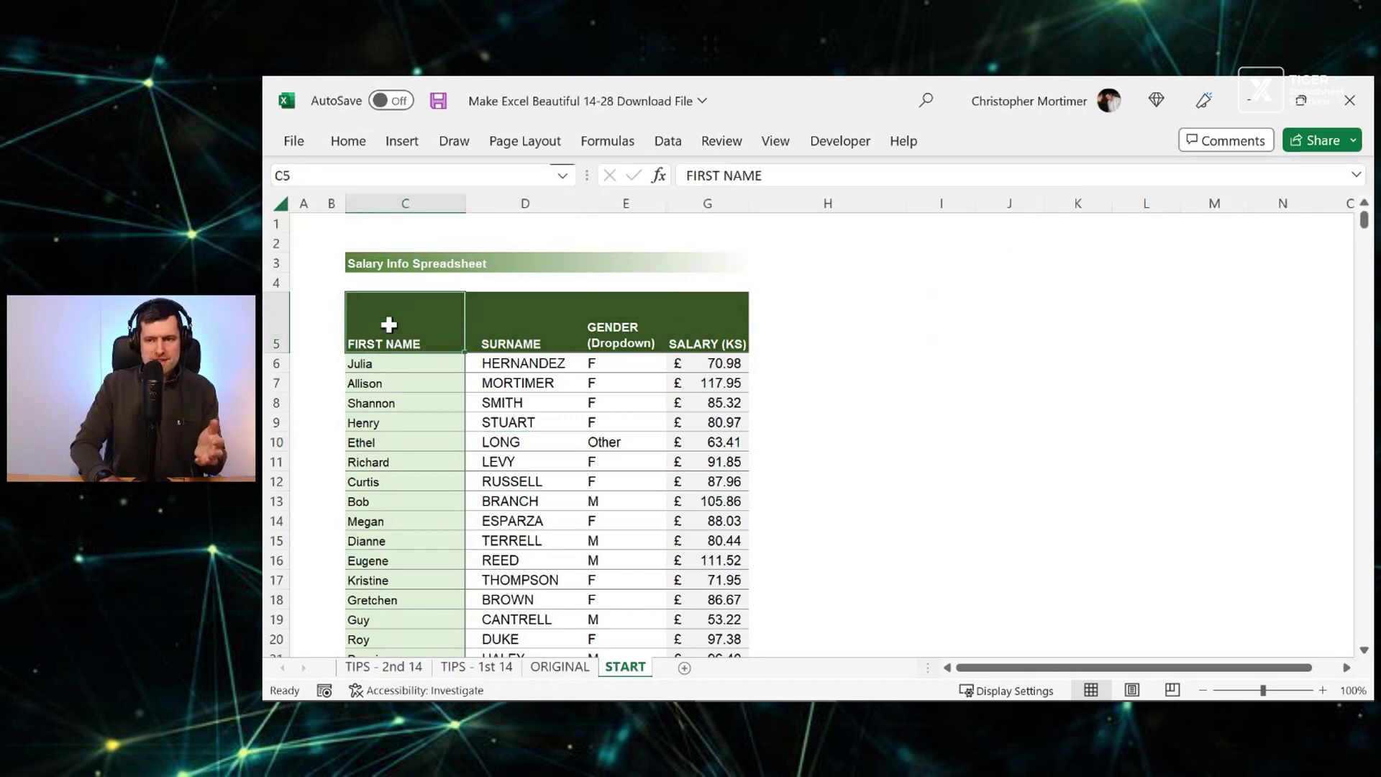
pyautogui.click(397, 668)
pyautogui.press('Down')
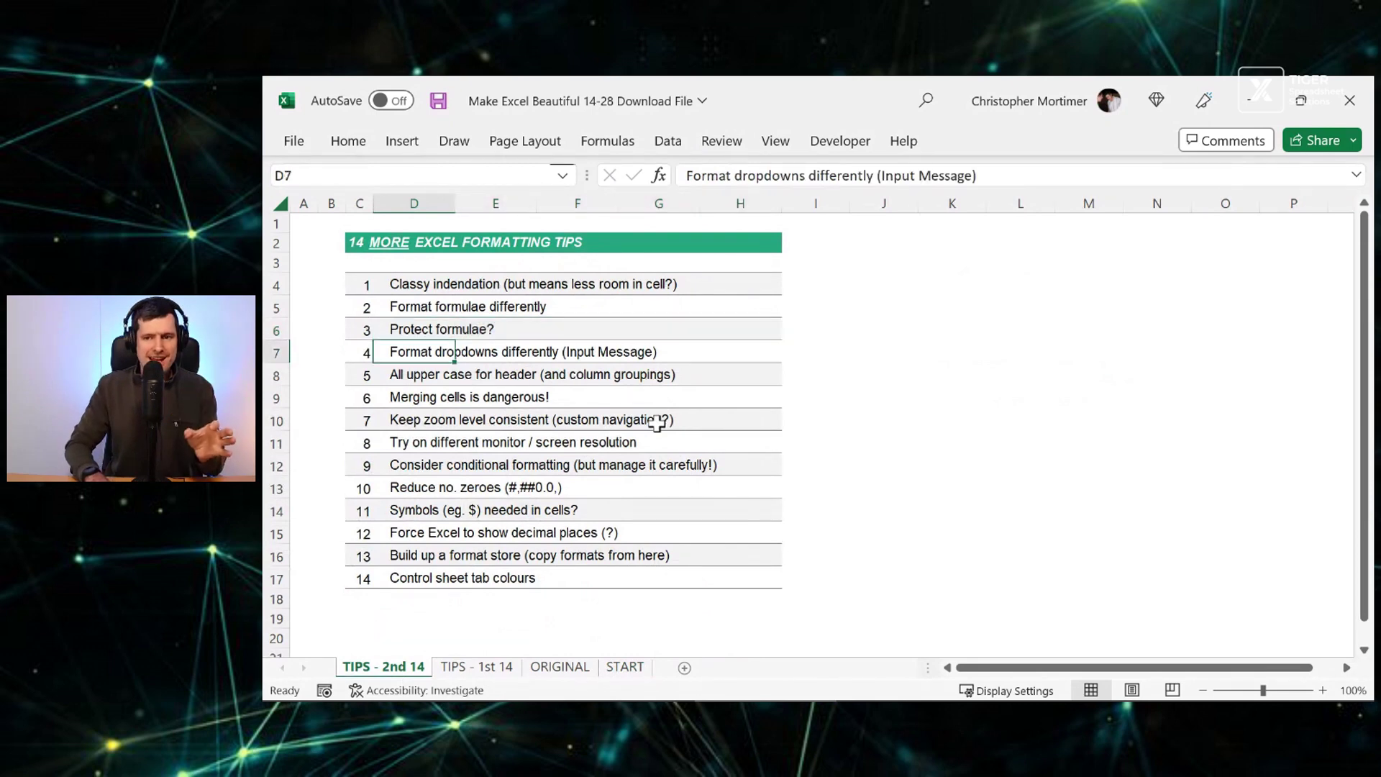
pyautogui.hotkey('shift', 'Right')
pyautogui.hotkey('shift', 'Right')
pyautogui.hotkey('shift', 'Right')
pyautogui.hotkey('shift', 'Right')
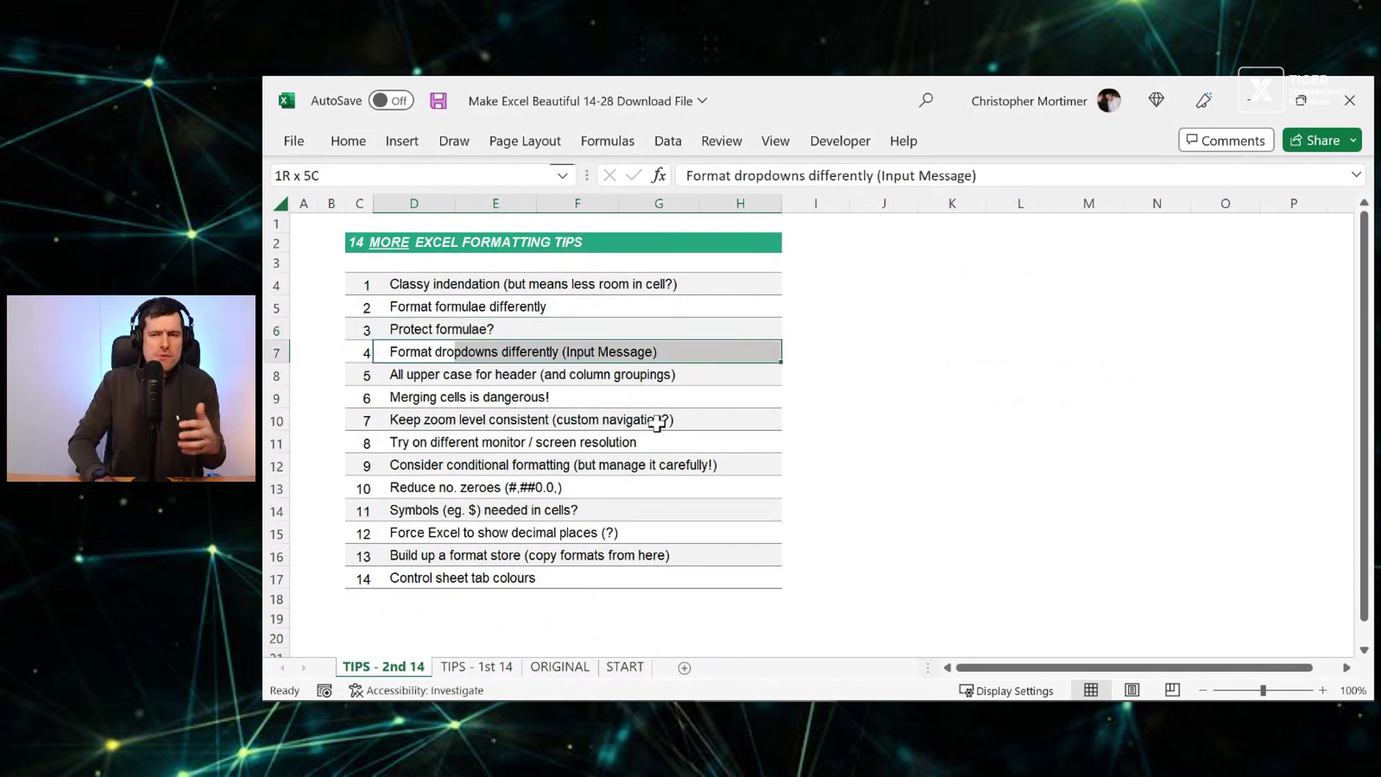
# Step: Fill GENDER cells E6:E105 with Blue, Accent 5, Lighter 80%
pyautogui.click(613, 666)
pyautogui.click(632, 361)
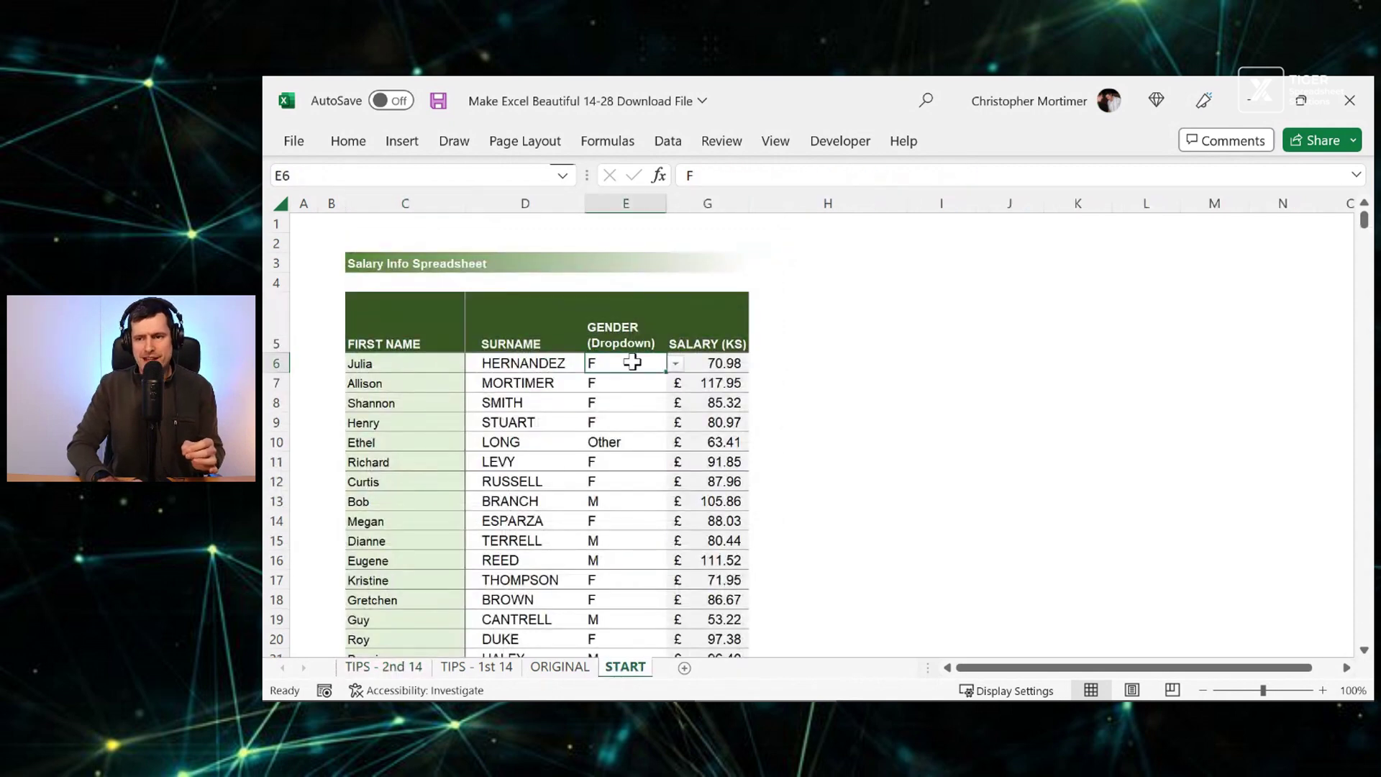
pyautogui.hotkey('ctrl', 'shift', 'Down')
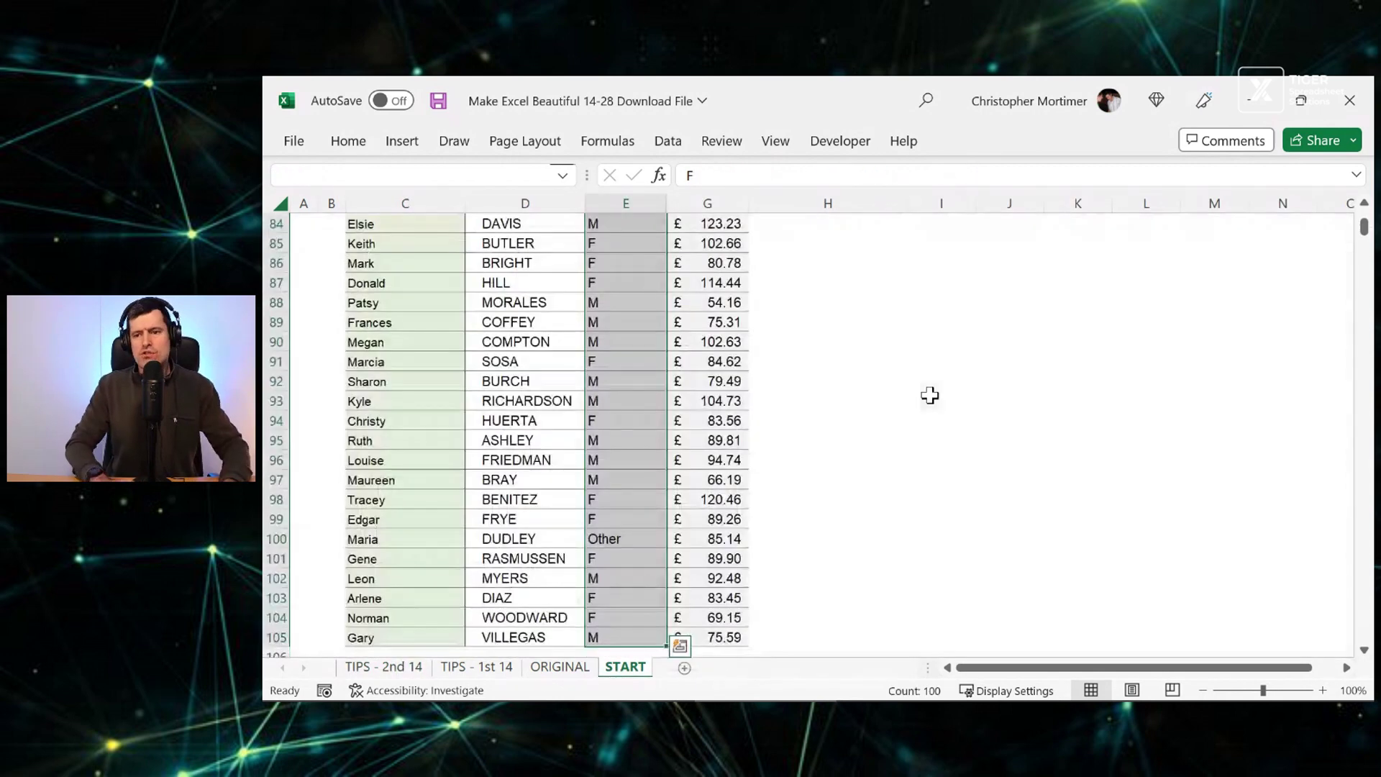
pyautogui.click(348, 140)
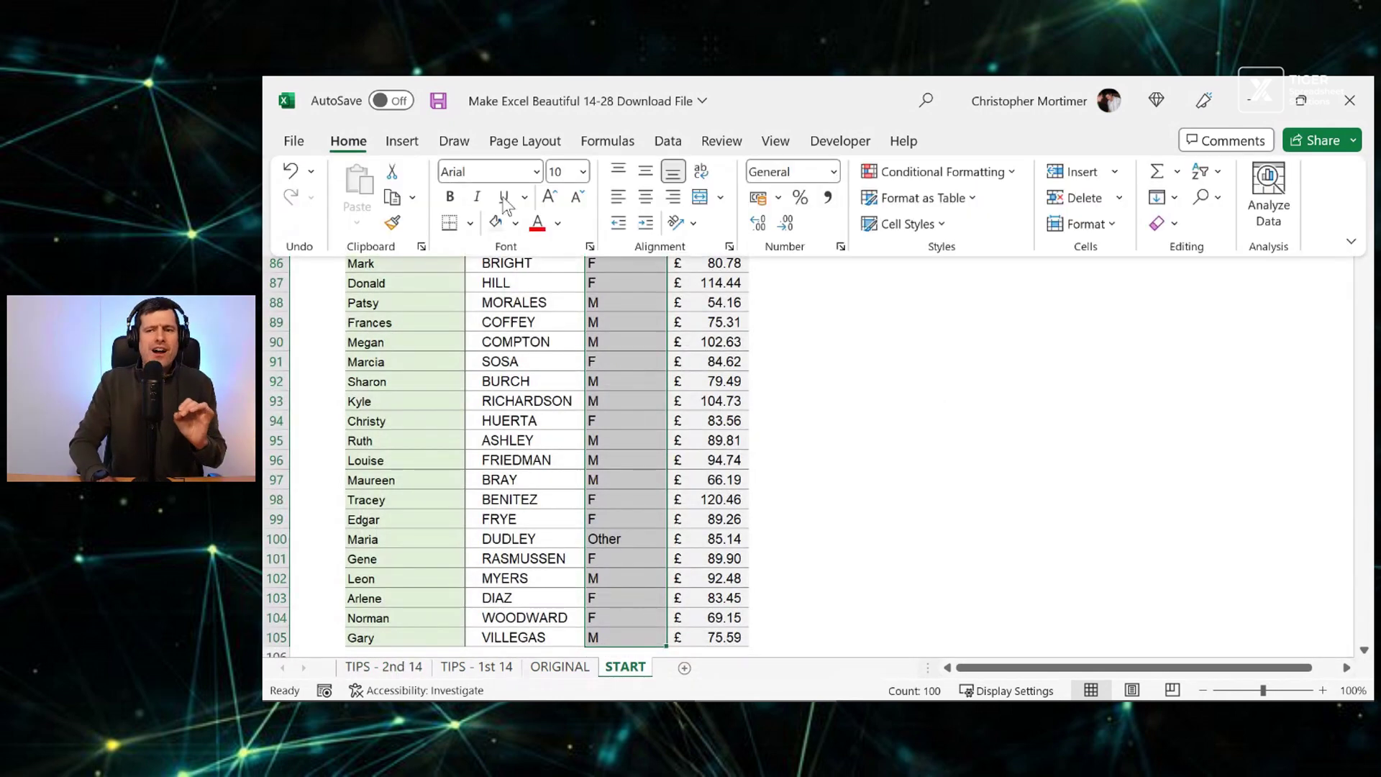
pyautogui.click(517, 224)
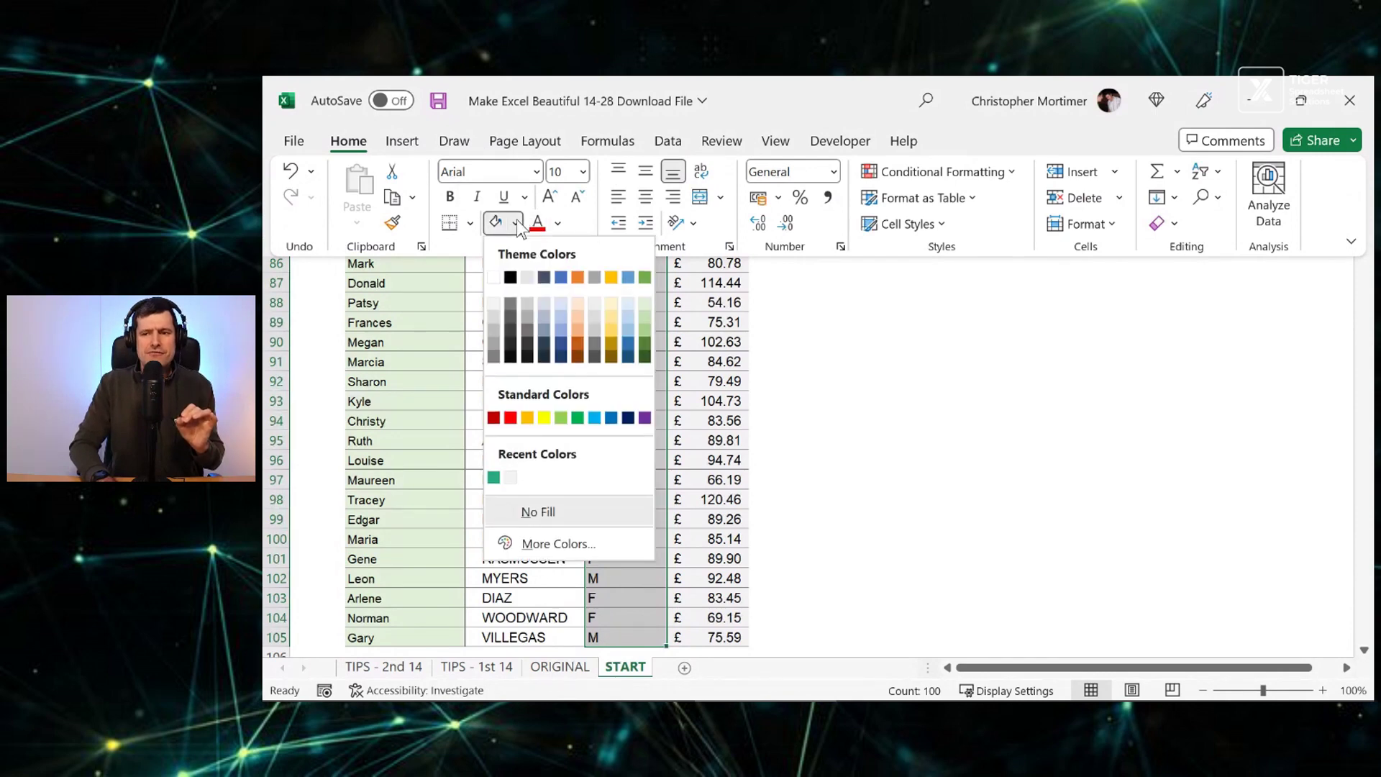
pyautogui.click(628, 303)
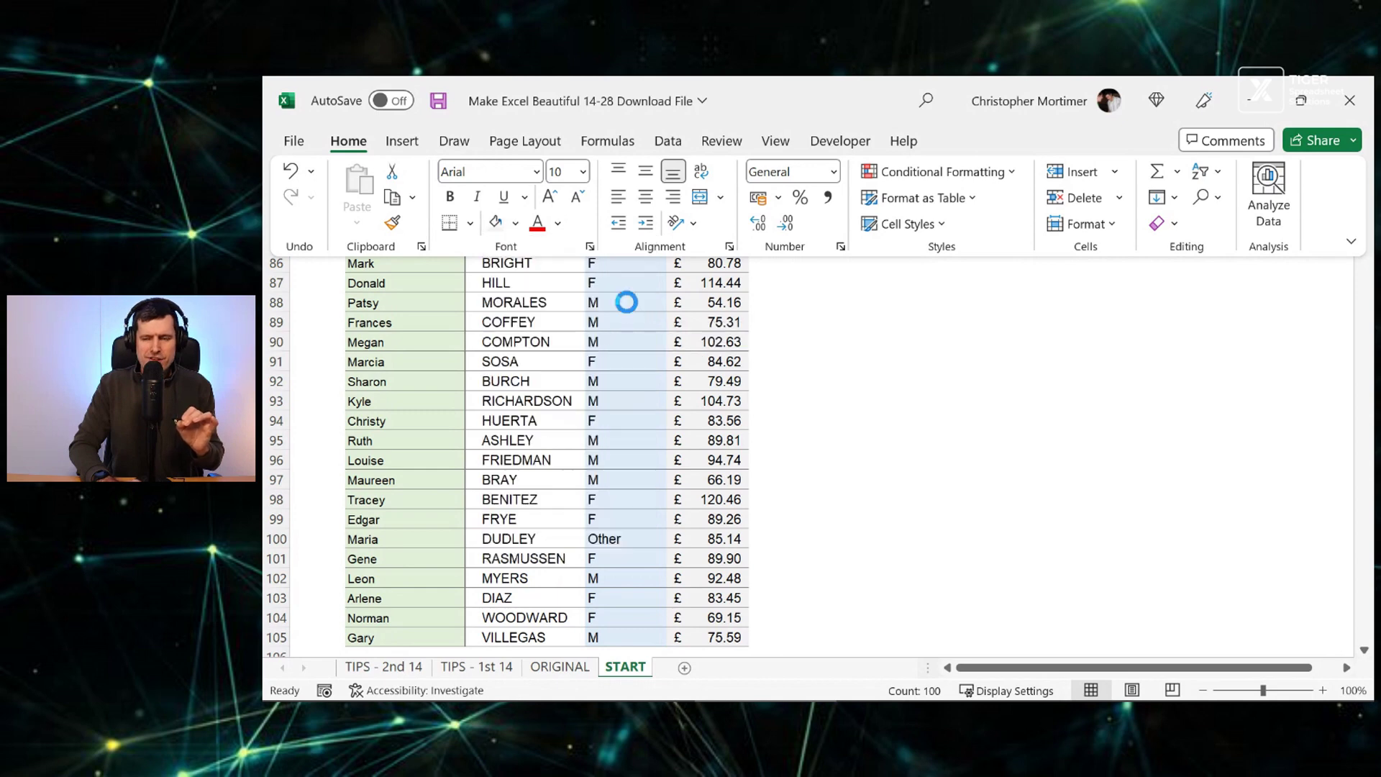
pyautogui.scroll(20, 643, 295)
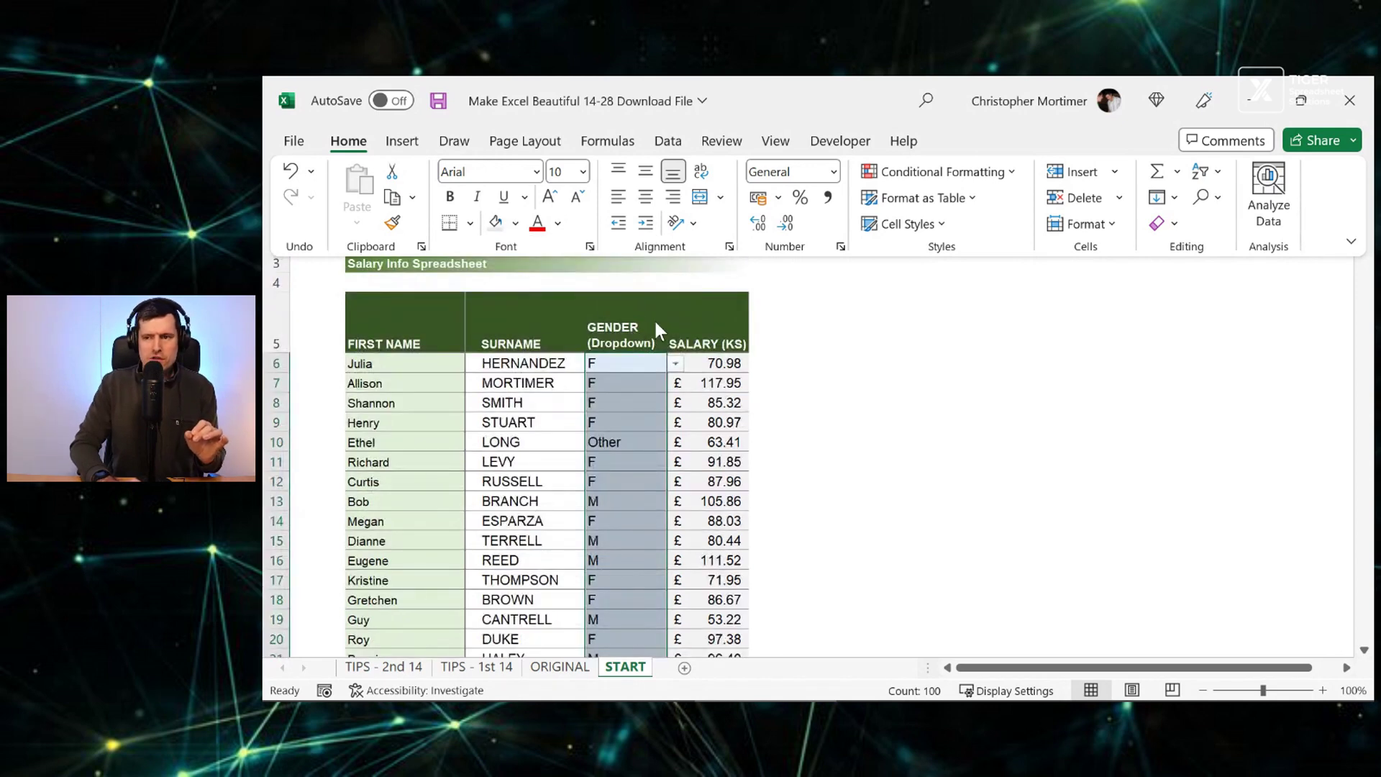
pyautogui.moveTo(540, 365); pyautogui.dragTo(528, 580)
pyautogui.click(539, 365)
pyautogui.press('Right')
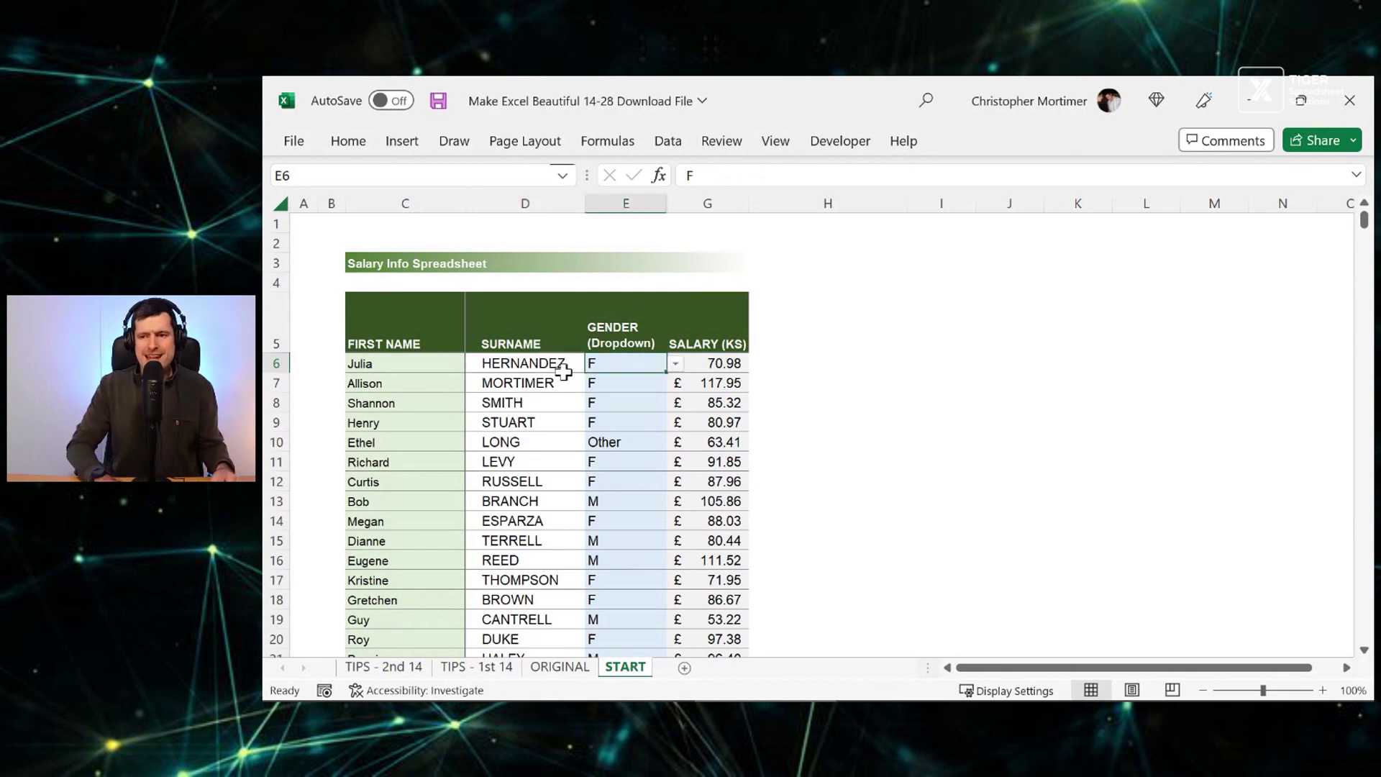
pyautogui.click(644, 333)
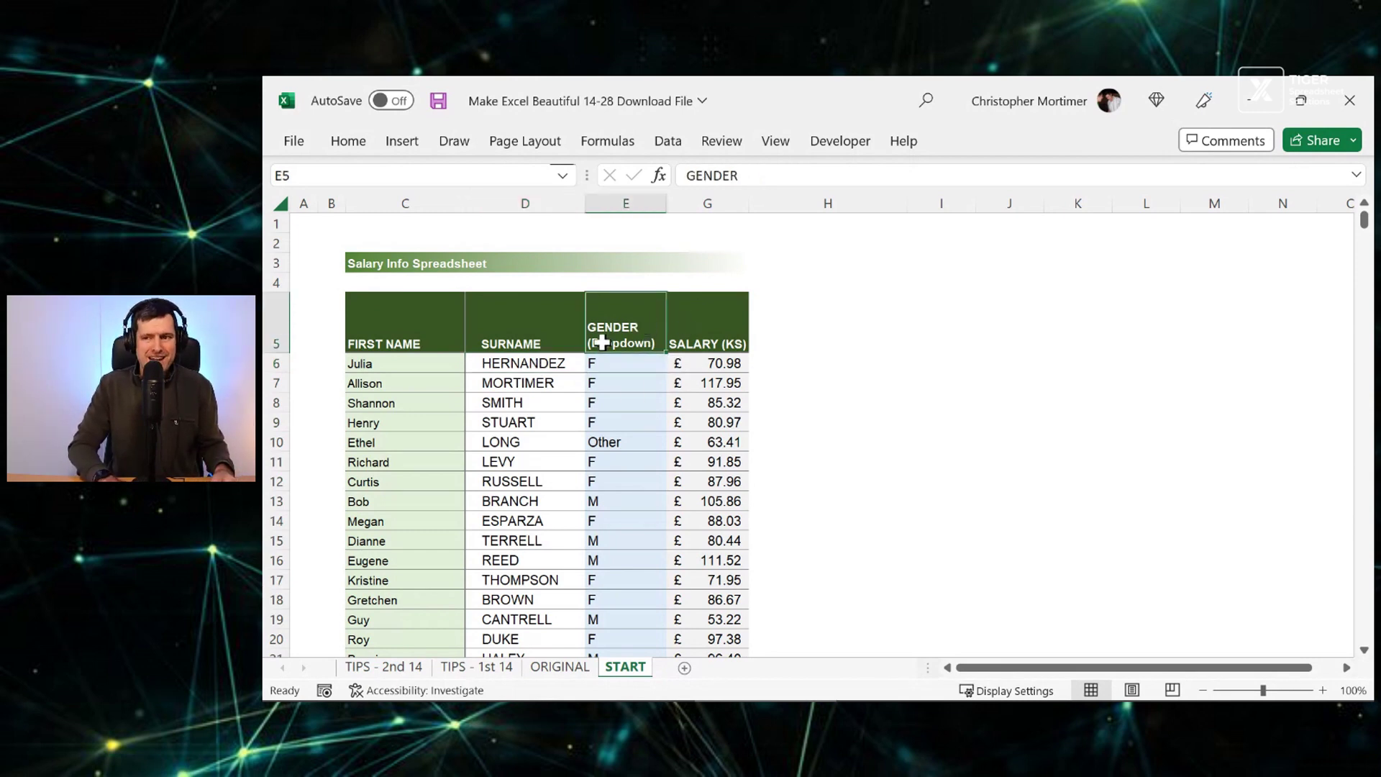
# Step: Add a second line '(Formula)' beneath 'SALARY (KS)' in header cell G5
pyautogui.click(714, 334)
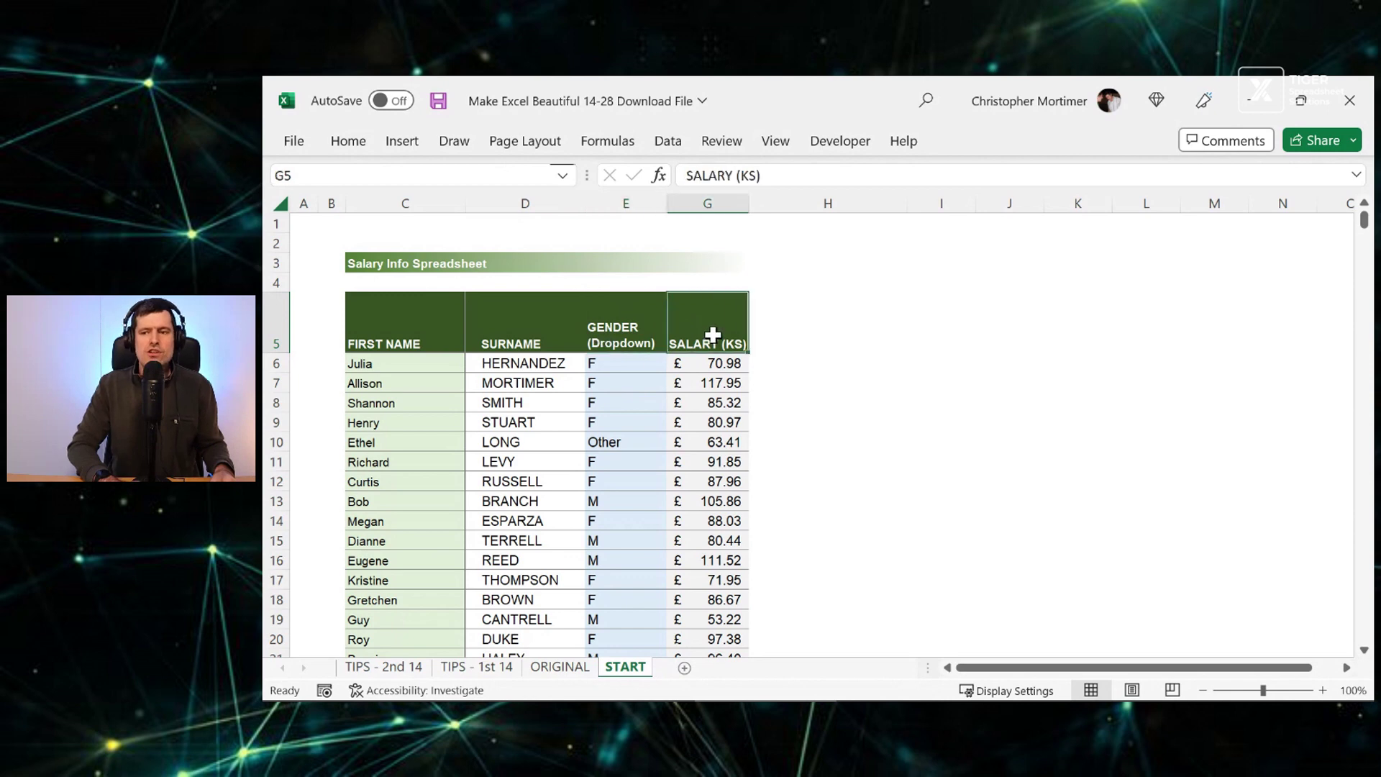
pyautogui.click(796, 180)
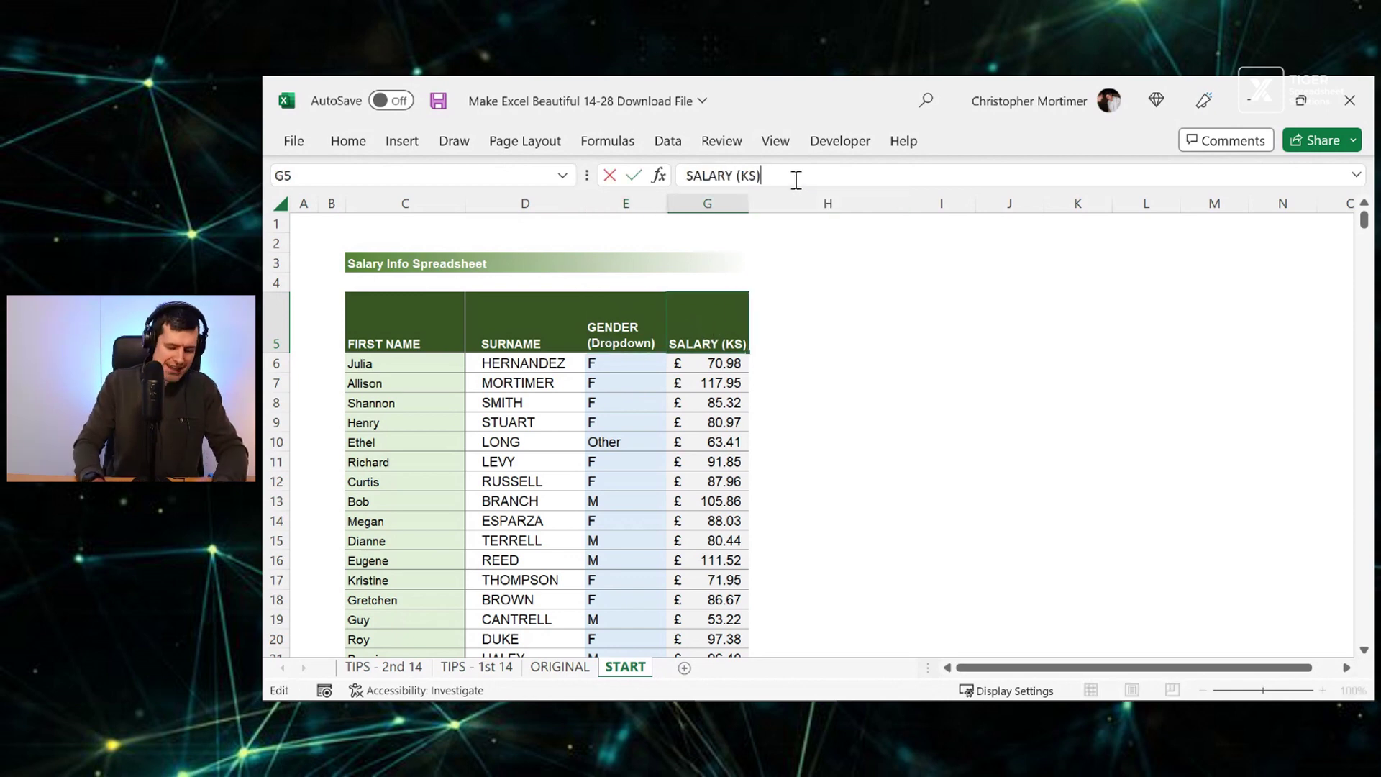
pyautogui.hotkey('alt', 'Return')
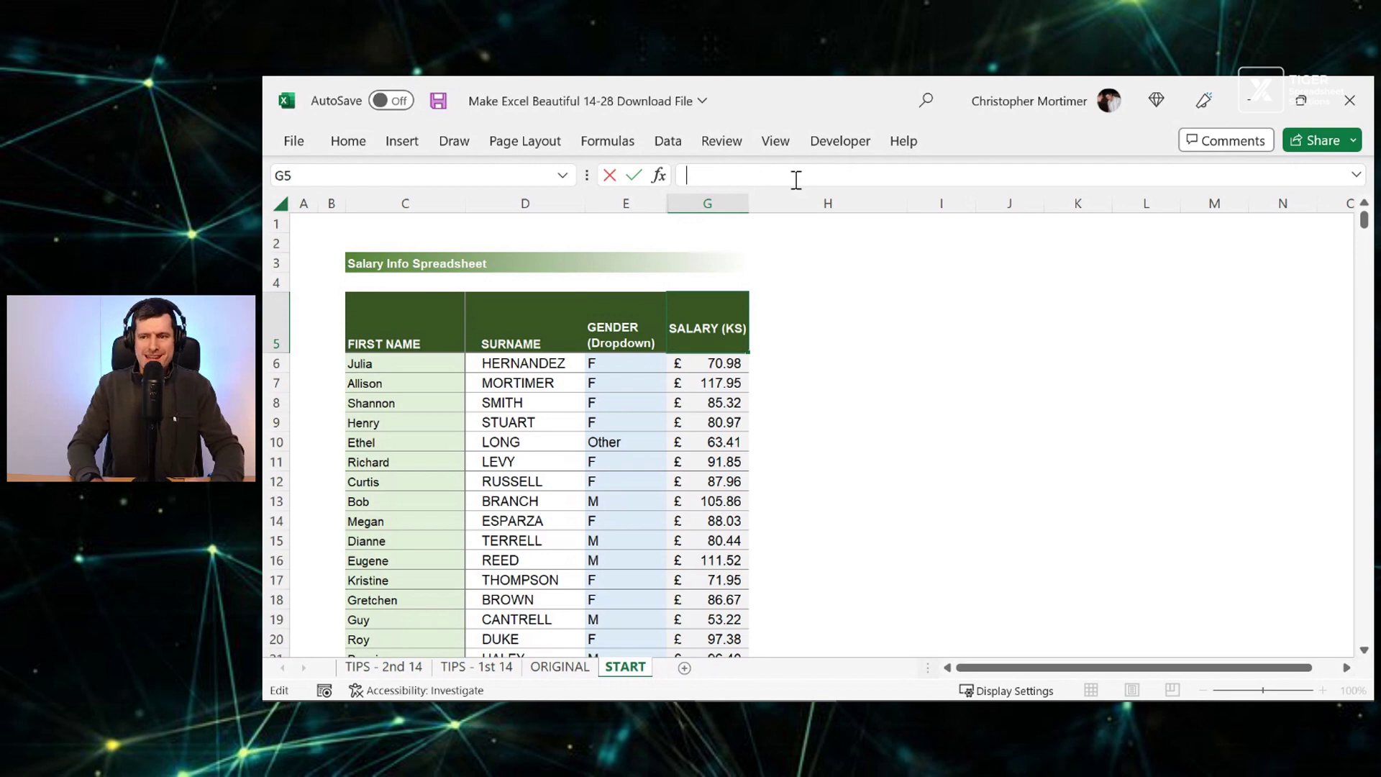
pyautogui.write('(Fo')
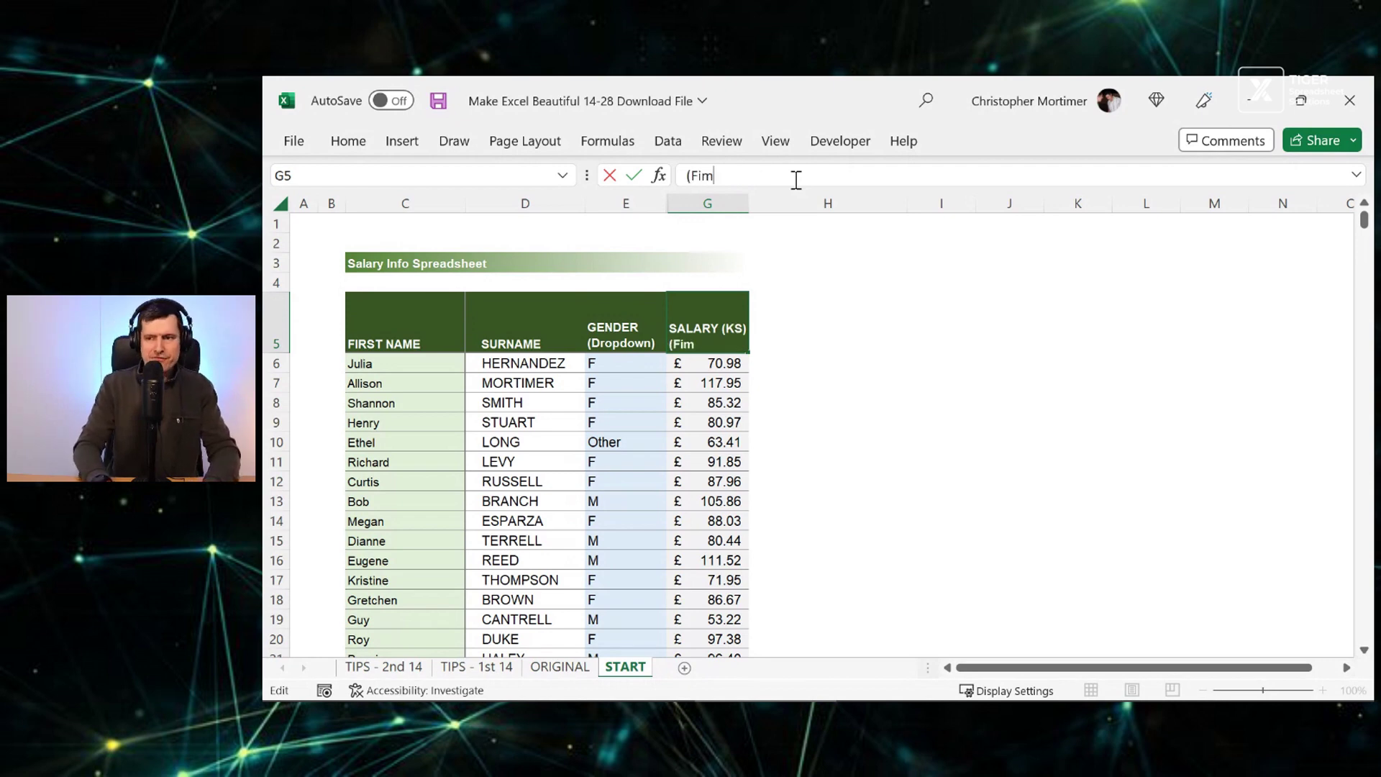
pyautogui.press('BackSpace')
pyautogui.write('ormula')
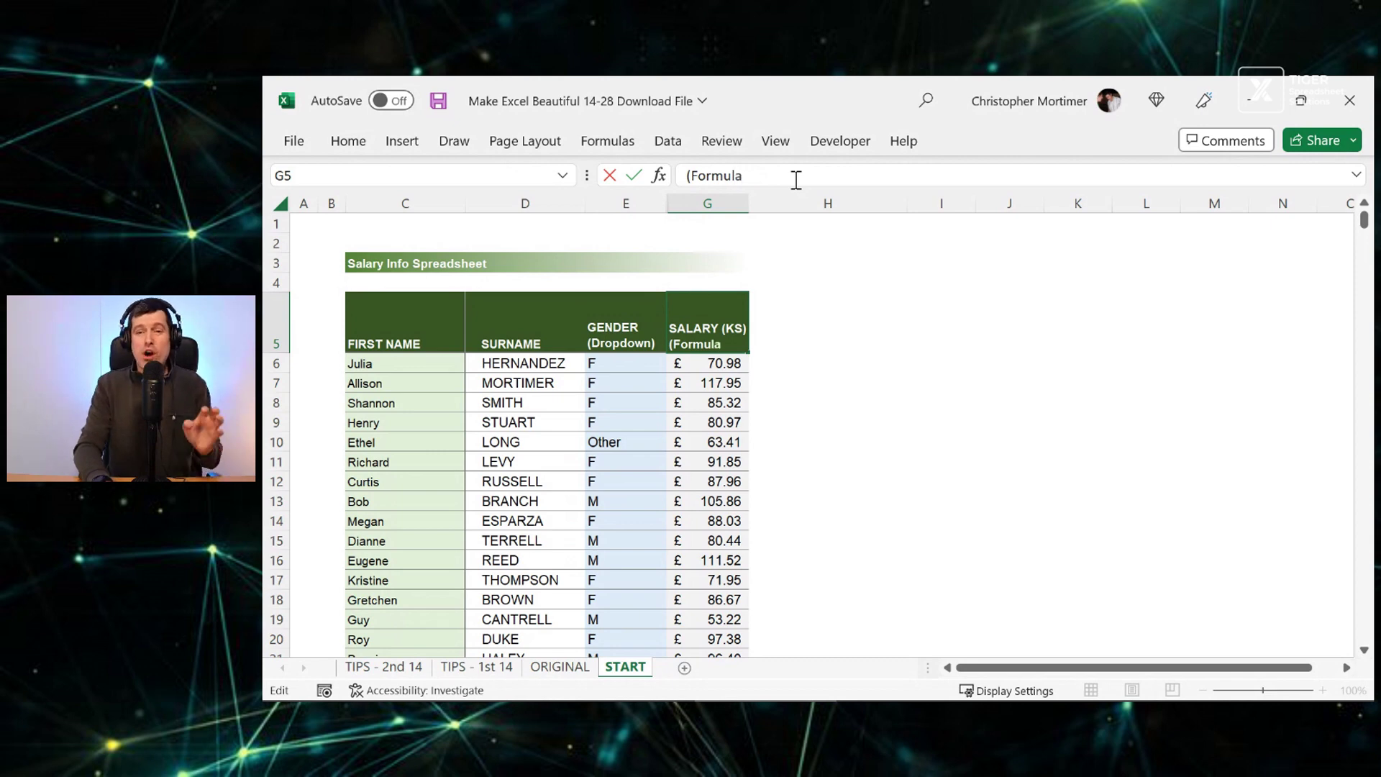
pyautogui.write(')')
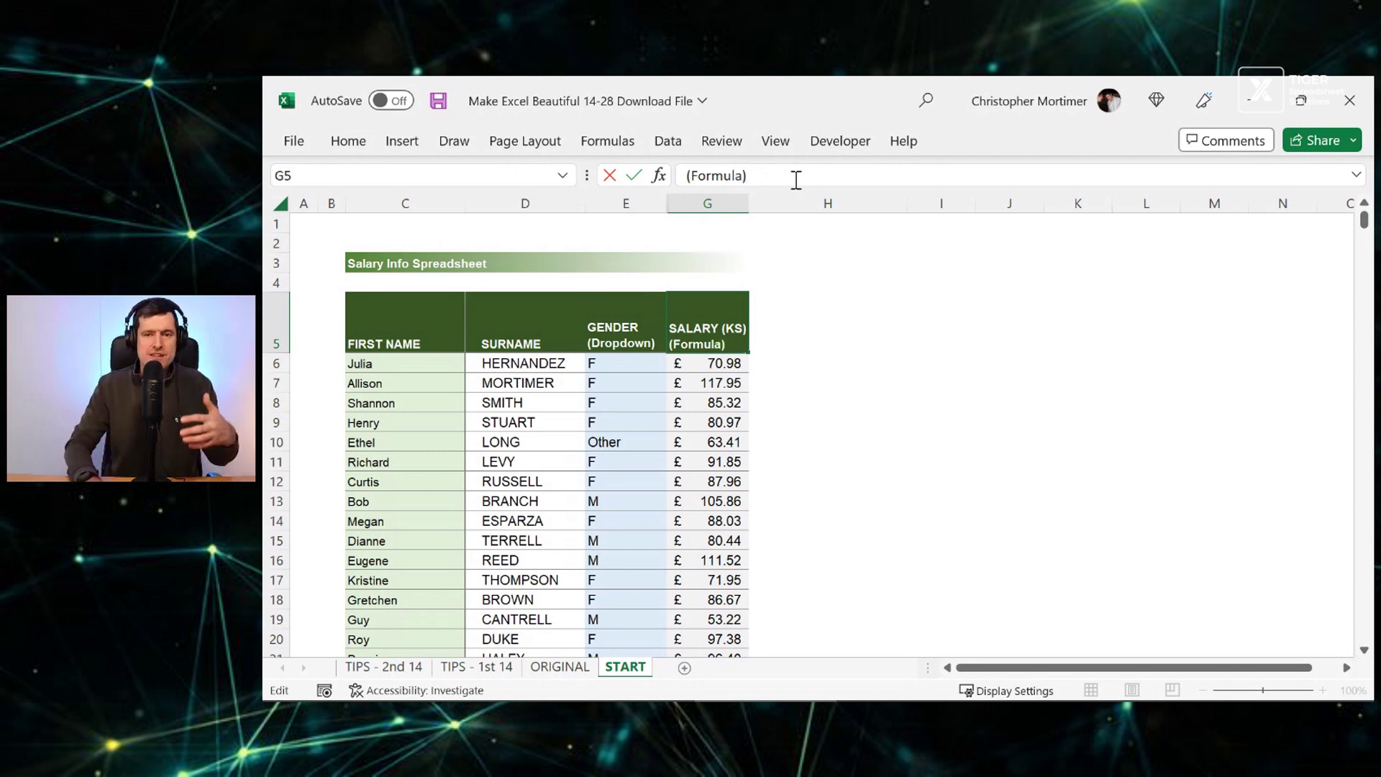
pyautogui.press('Return')
pyautogui.press('Up')
pyautogui.press('Left')
pyautogui.press('Down')
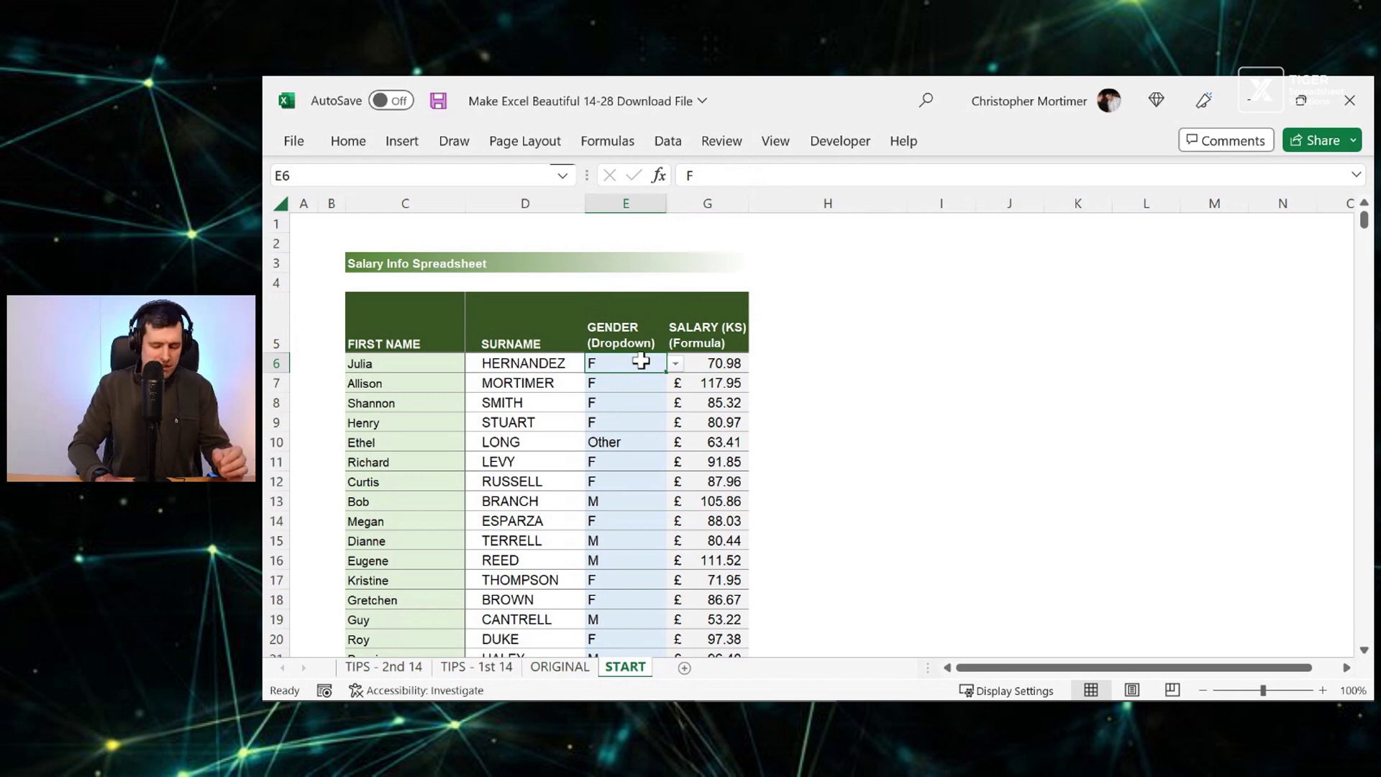
# Step: Give E6 a data-validation input message titled 'Dropdown' reading 'Select from list'
pyautogui.press('alt')
pyautogui.press('a')
pyautogui.press('v')
pyautogui.press('v')
pyautogui.click(857, 97)
pyautogui.click(678, 139)
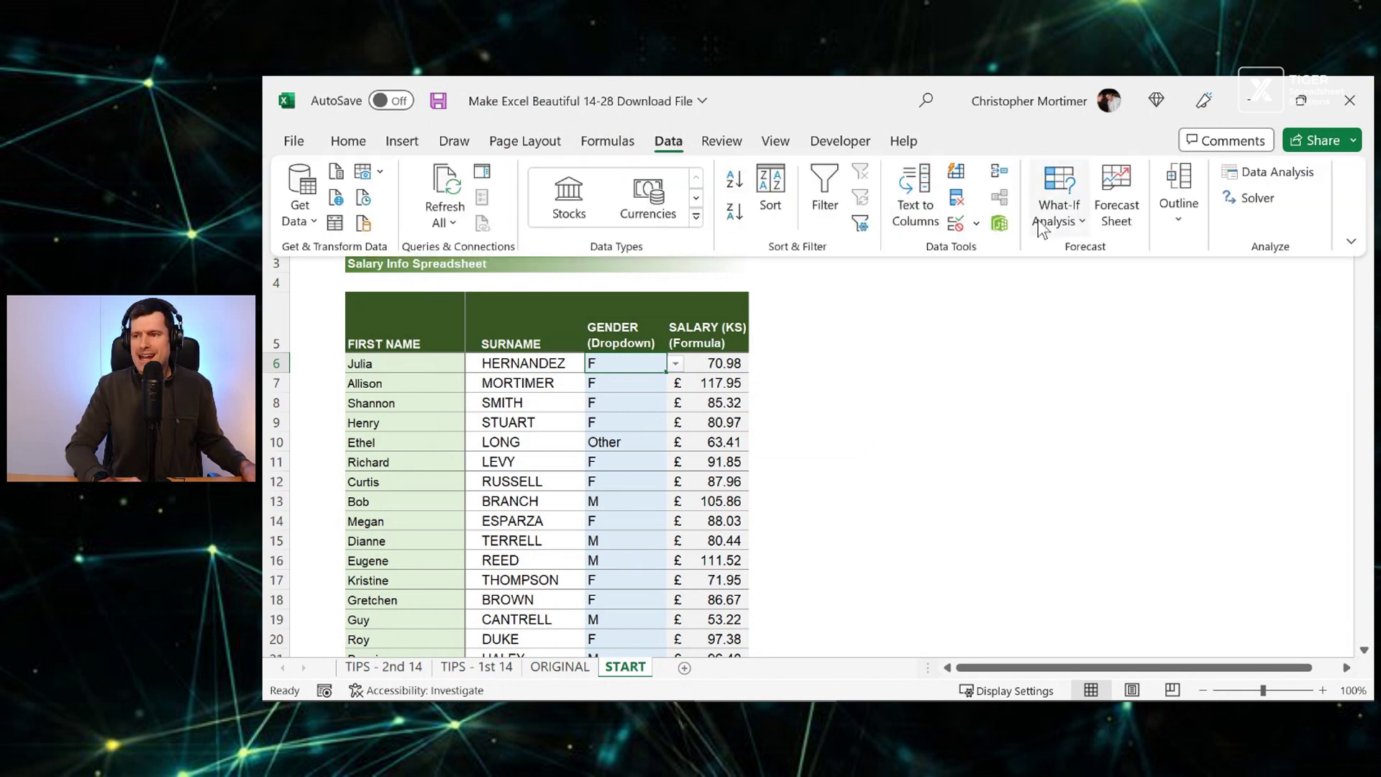
pyautogui.click(967, 225)
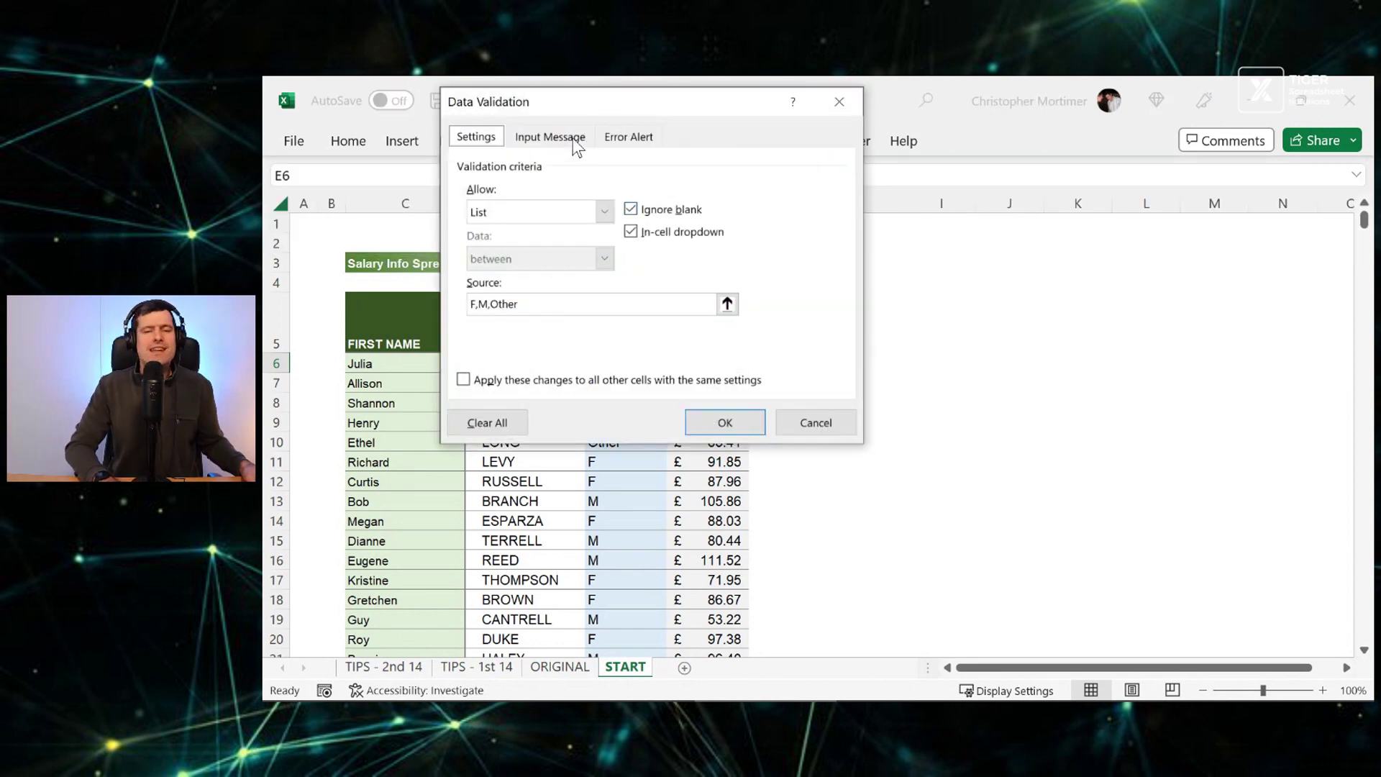
pyautogui.click(574, 138)
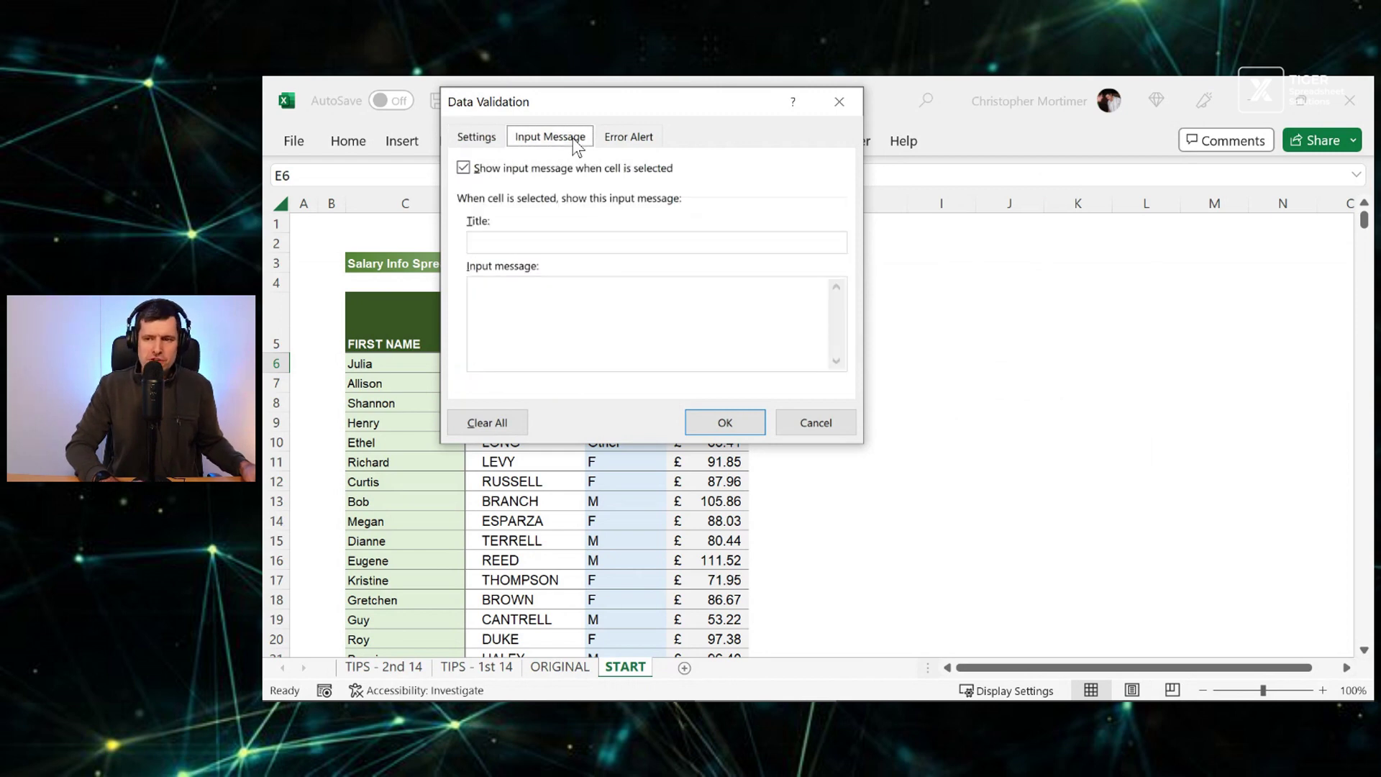
pyautogui.click(521, 241)
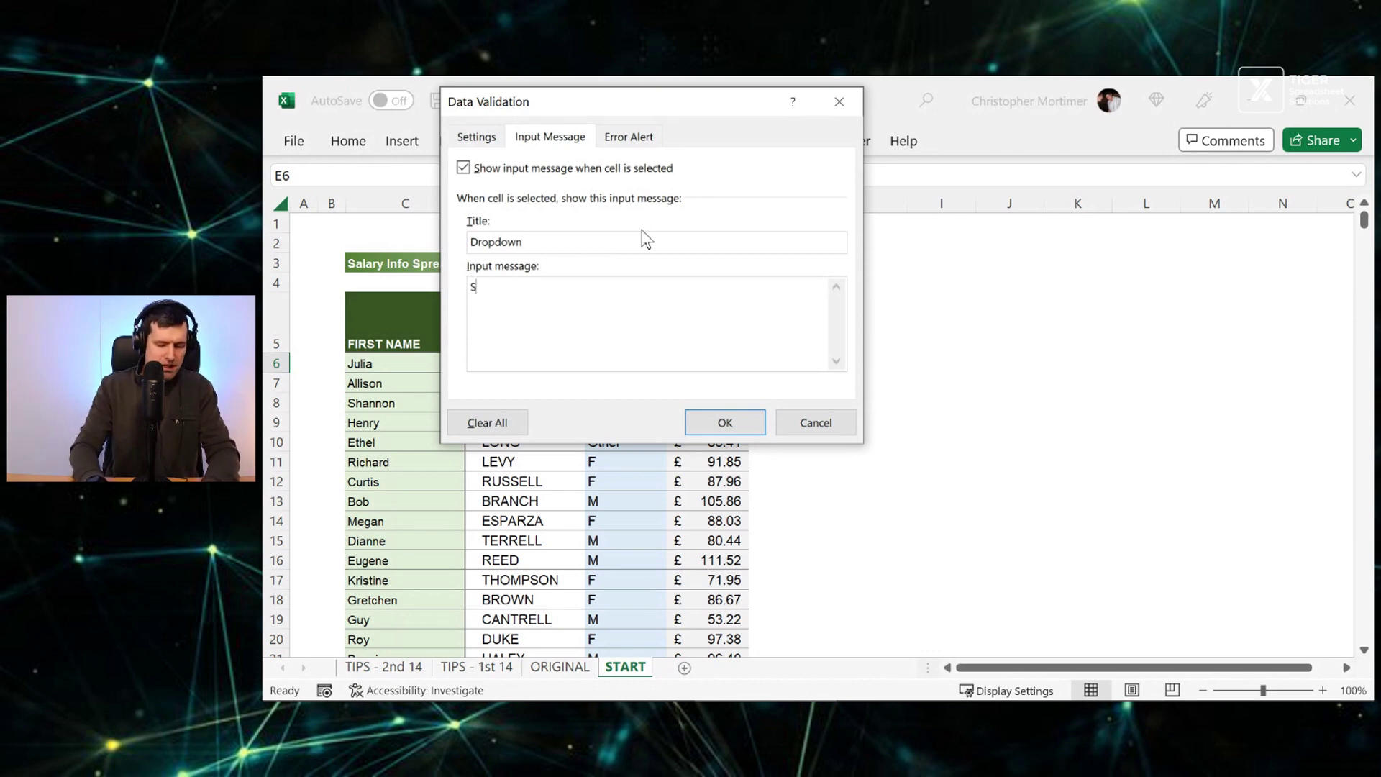
pyautogui.write('rom list')
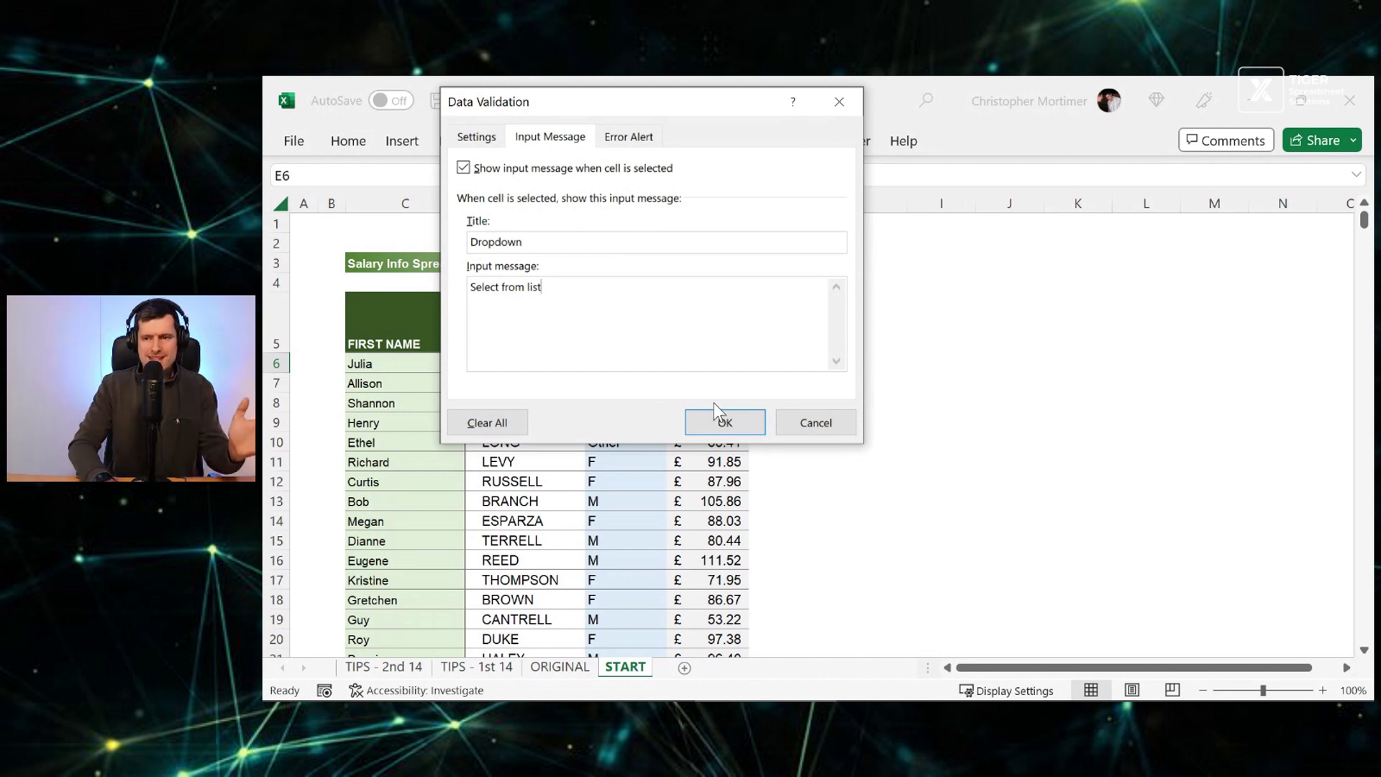
pyautogui.click(721, 424)
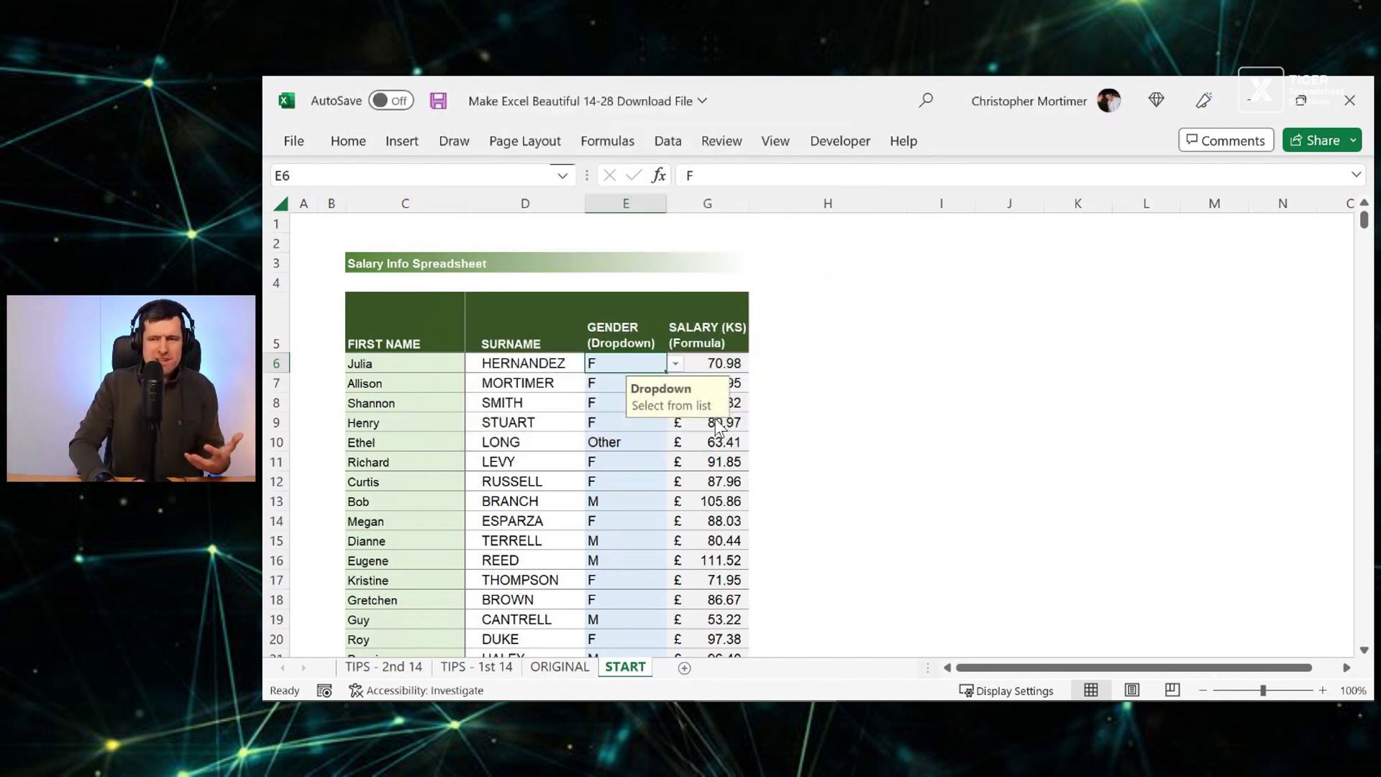
pyautogui.click(962, 382)
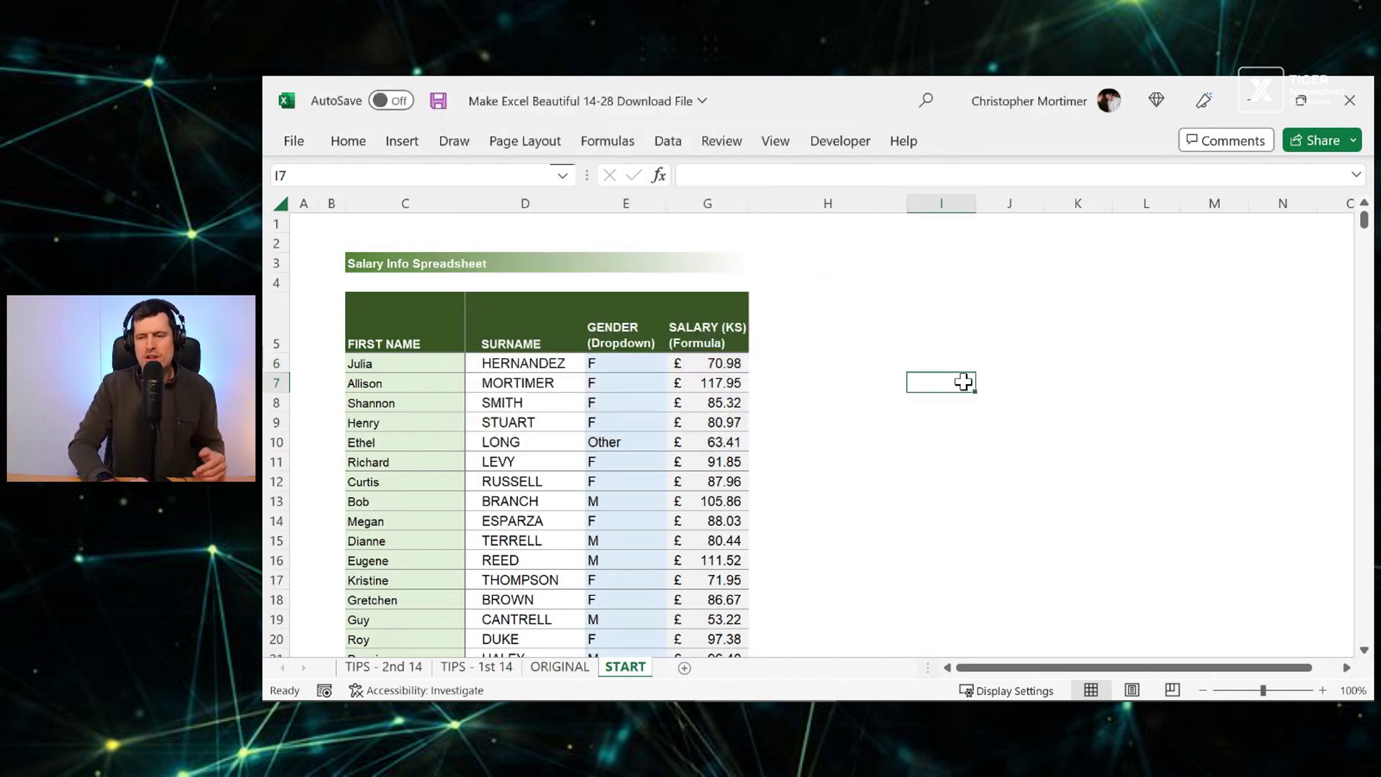
pyautogui.click(638, 361)
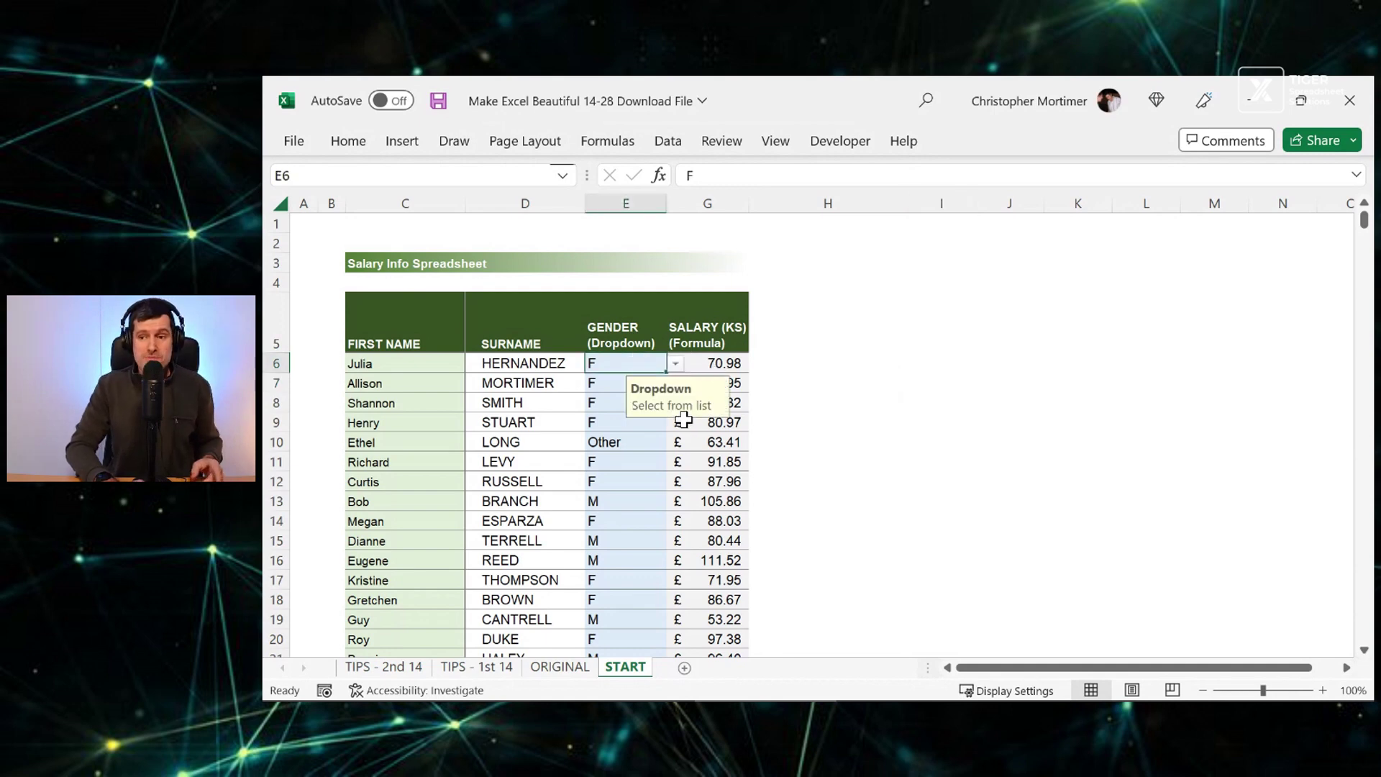
pyautogui.click(730, 361)
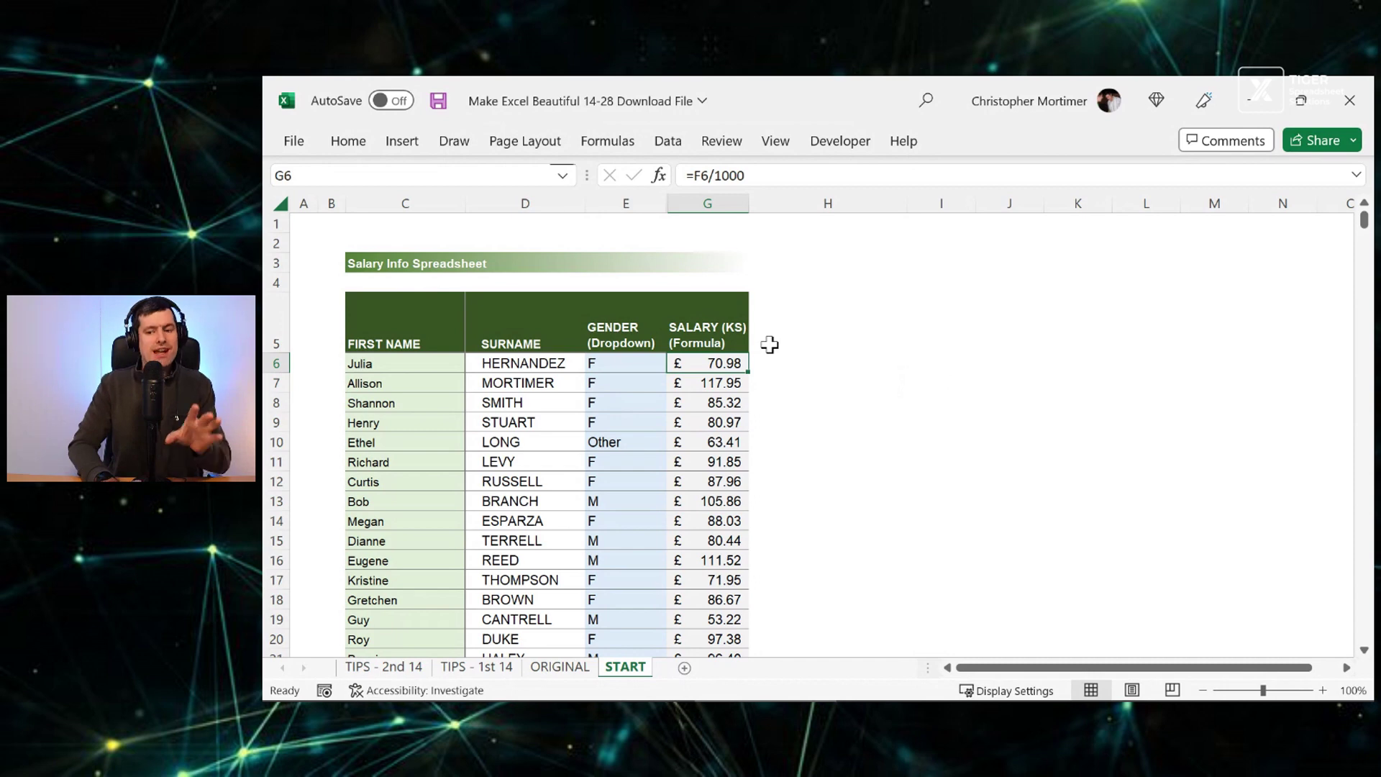
pyautogui.click(350, 669)
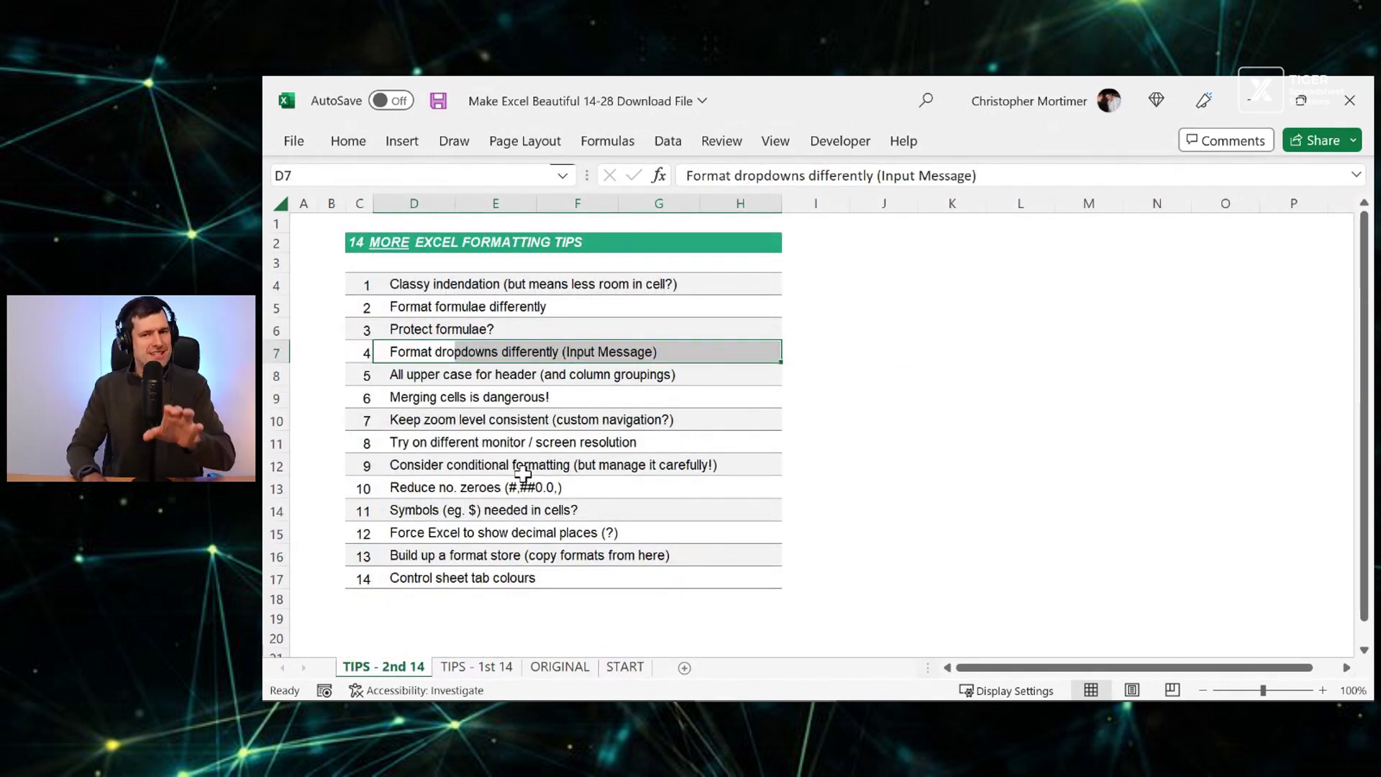
pyautogui.press('Down')
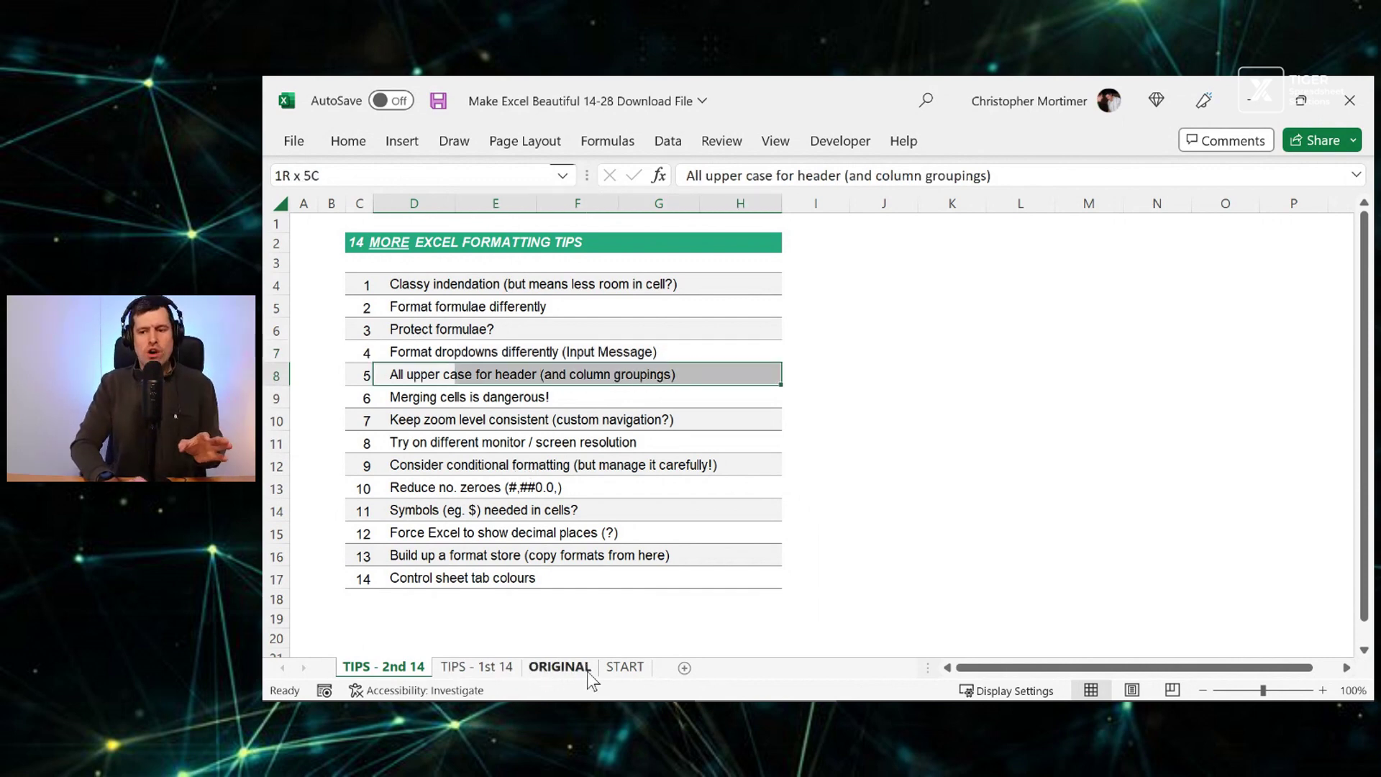
pyautogui.click(626, 668)
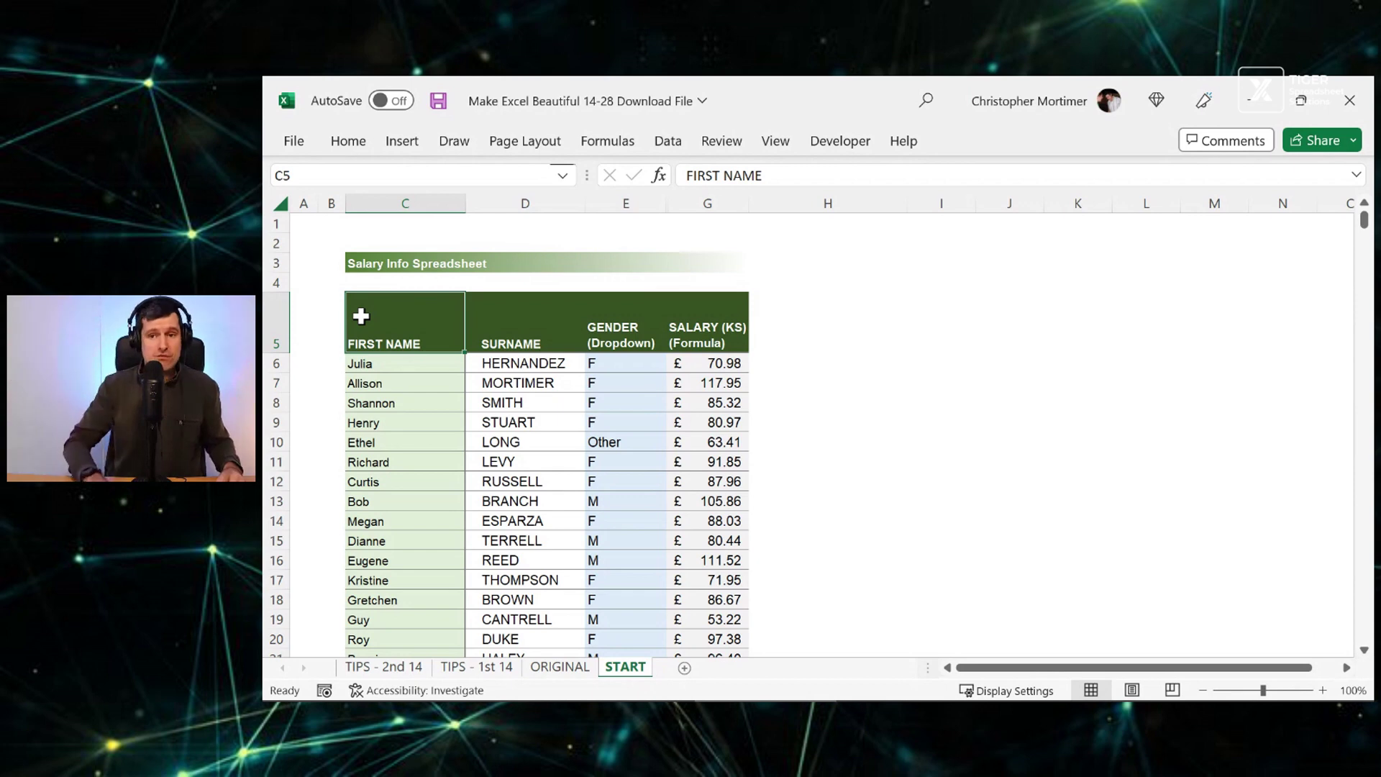
pyautogui.press('Up')
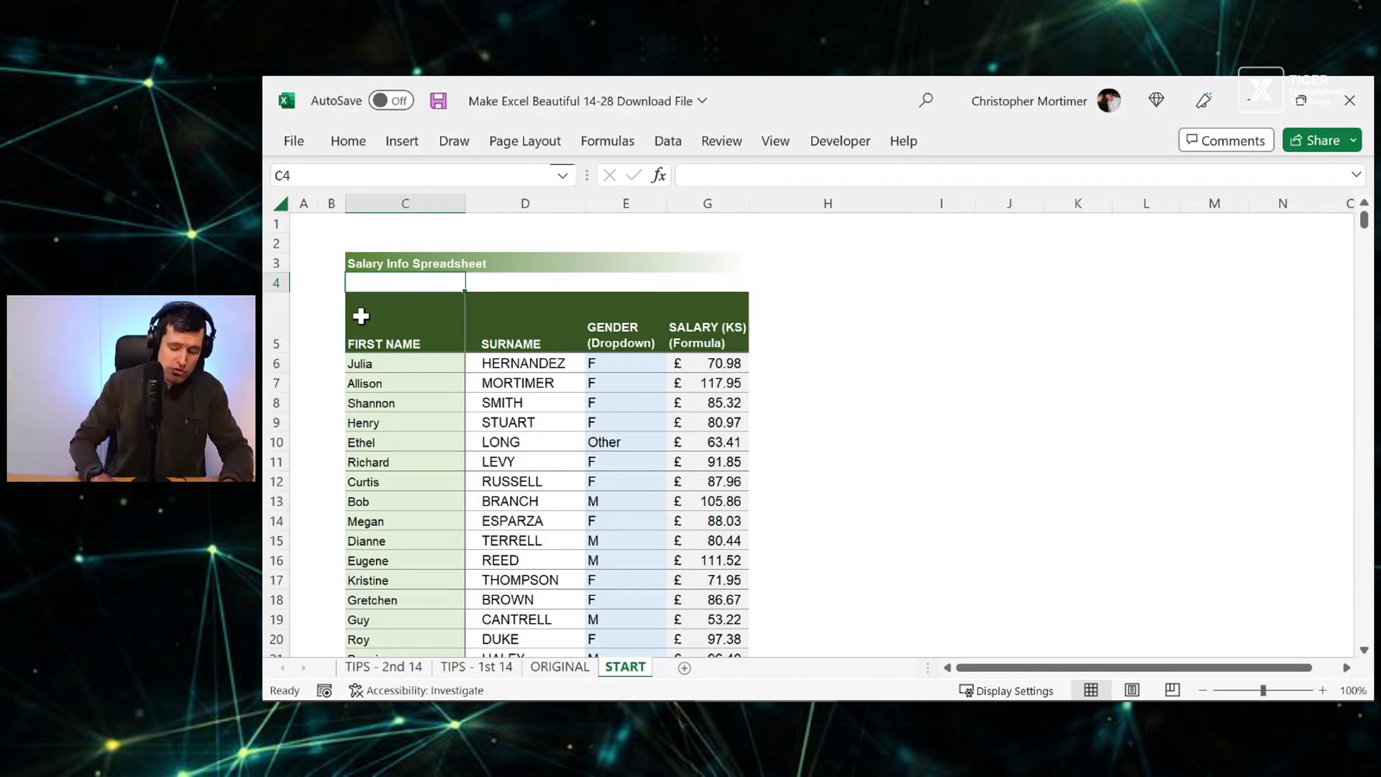
pyautogui.hotkey('ctrl', 'a')
pyautogui.press('Up')
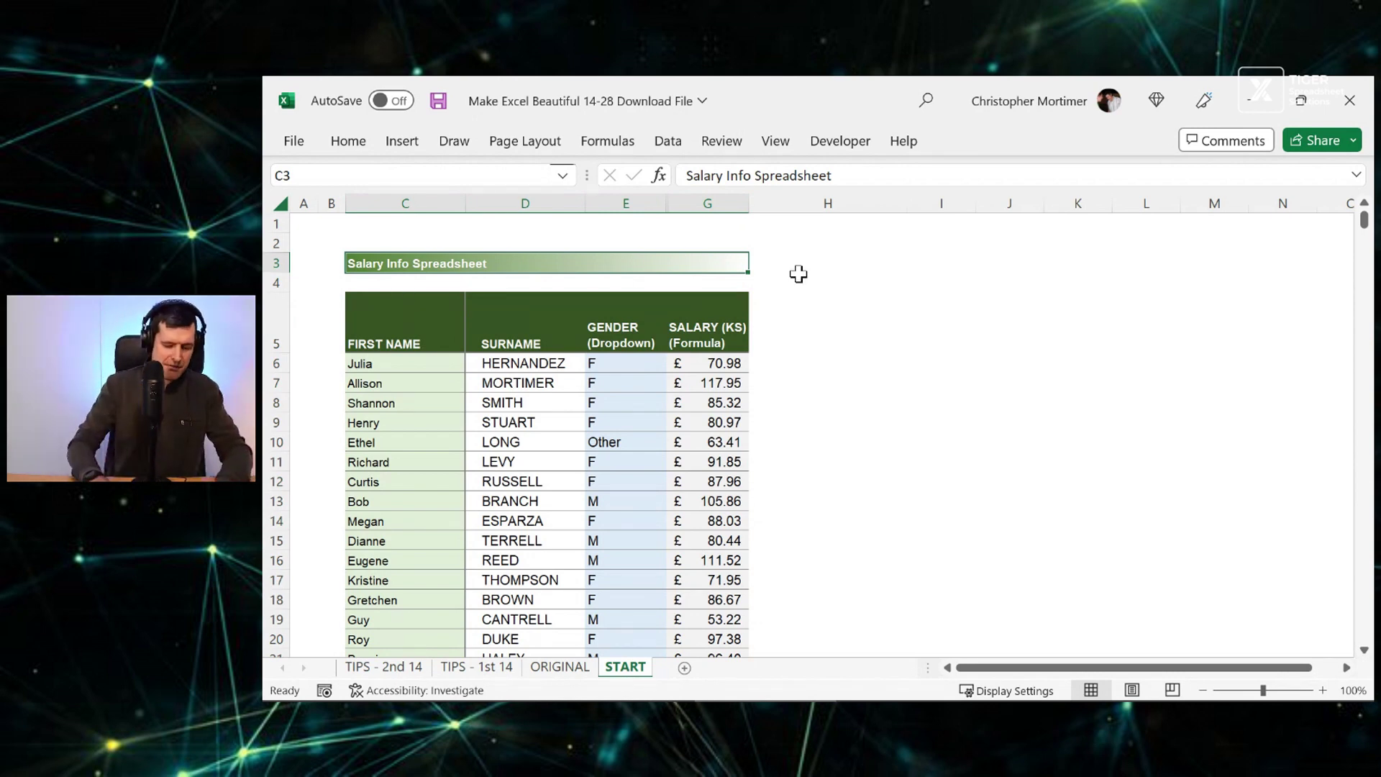
pyautogui.press('alt')
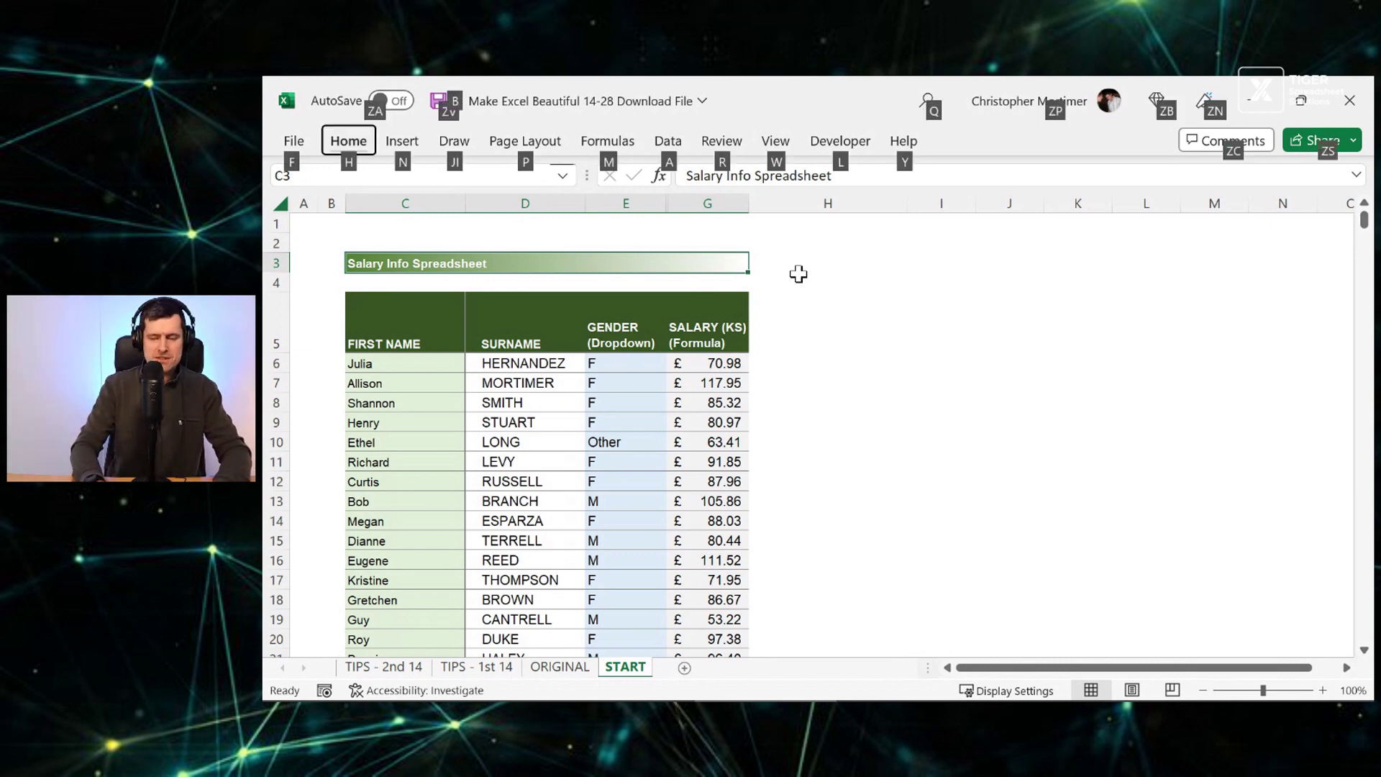
pyautogui.press('h')
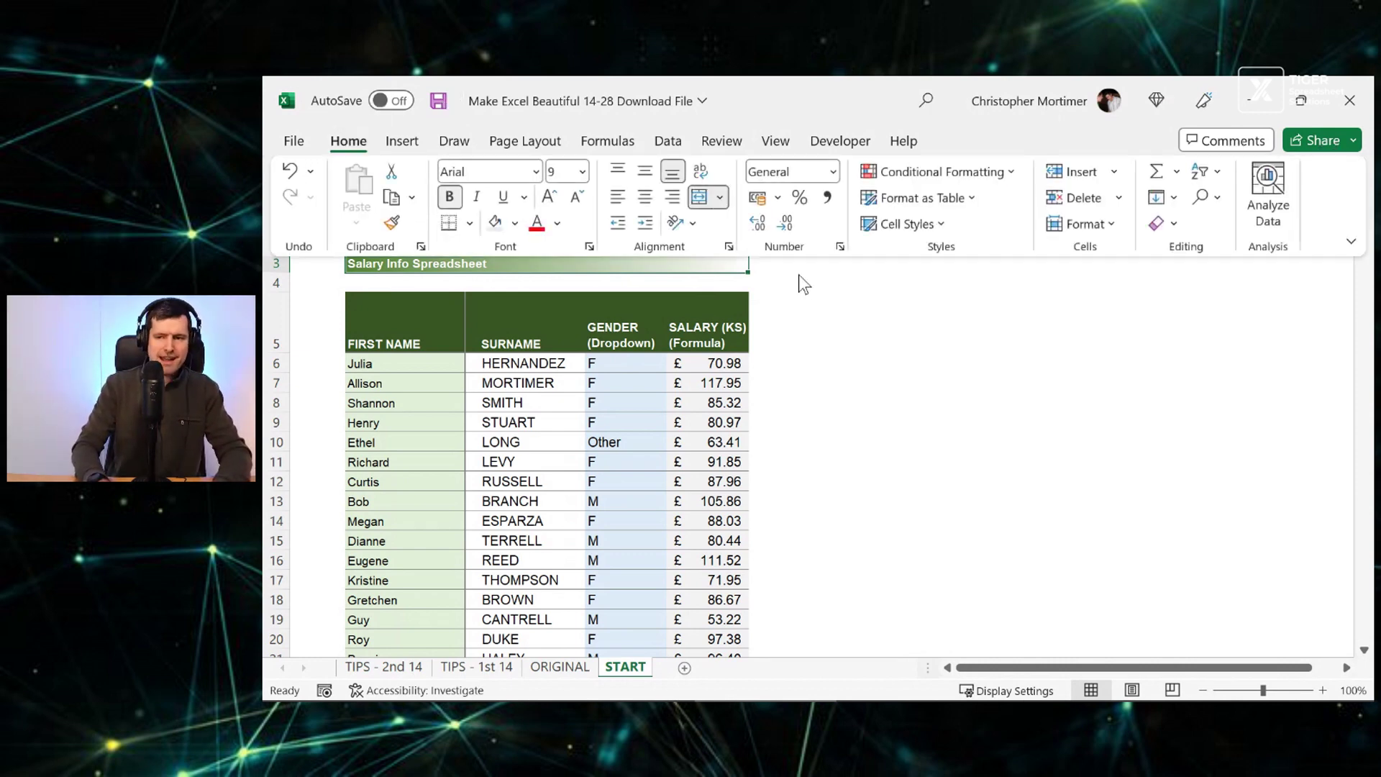
pyautogui.press('m')
pyautogui.press('m')
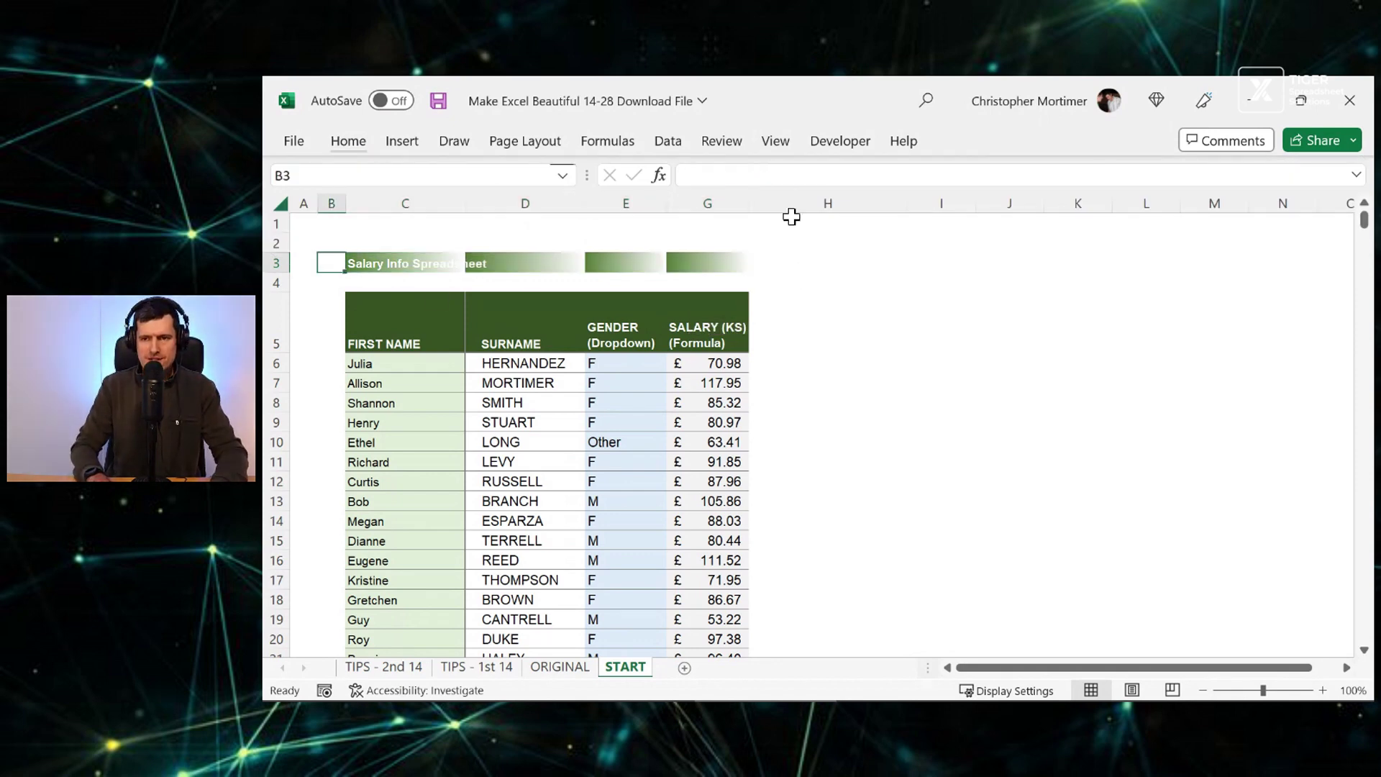
pyautogui.hotkey('shift', 'Right')
pyautogui.hotkey('shift', 'Right')
pyautogui.hotkey('shift', 'Right')
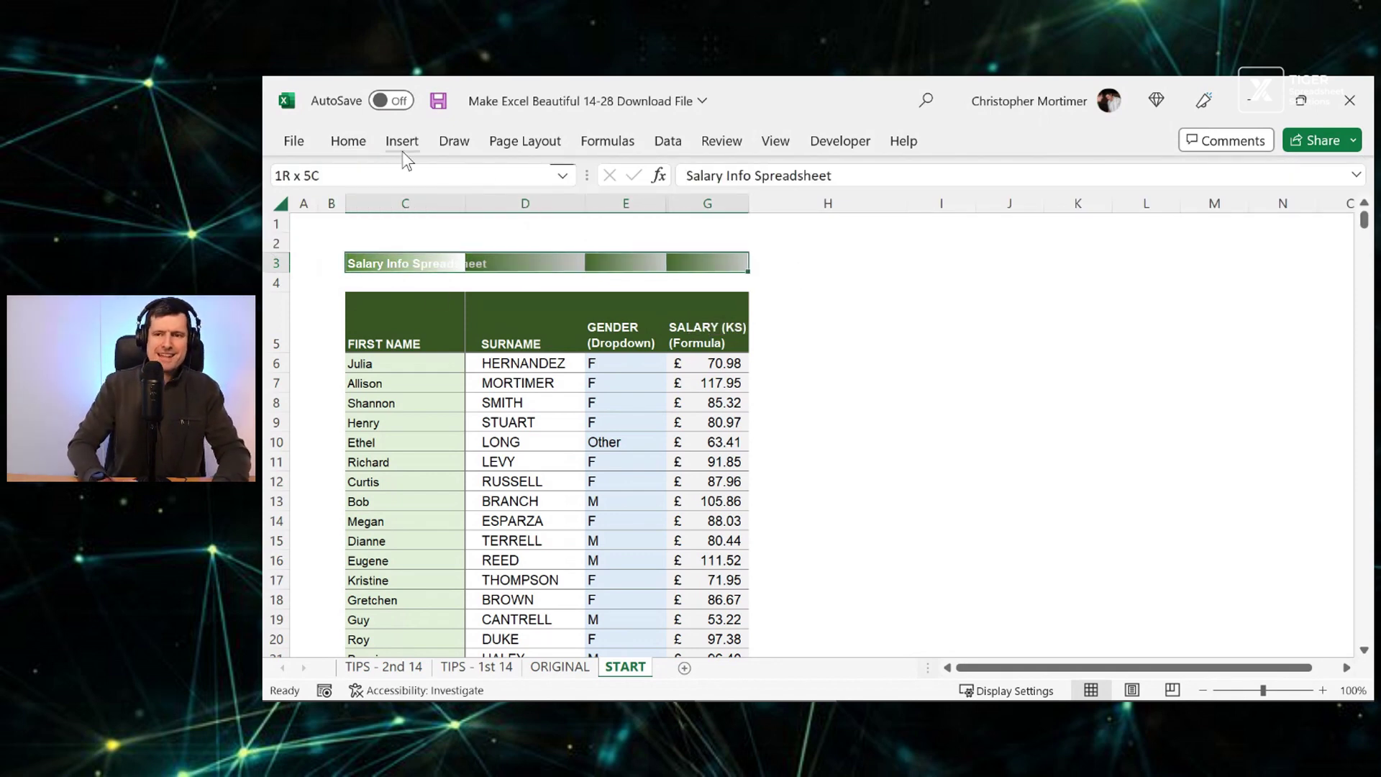
pyautogui.click(351, 143)
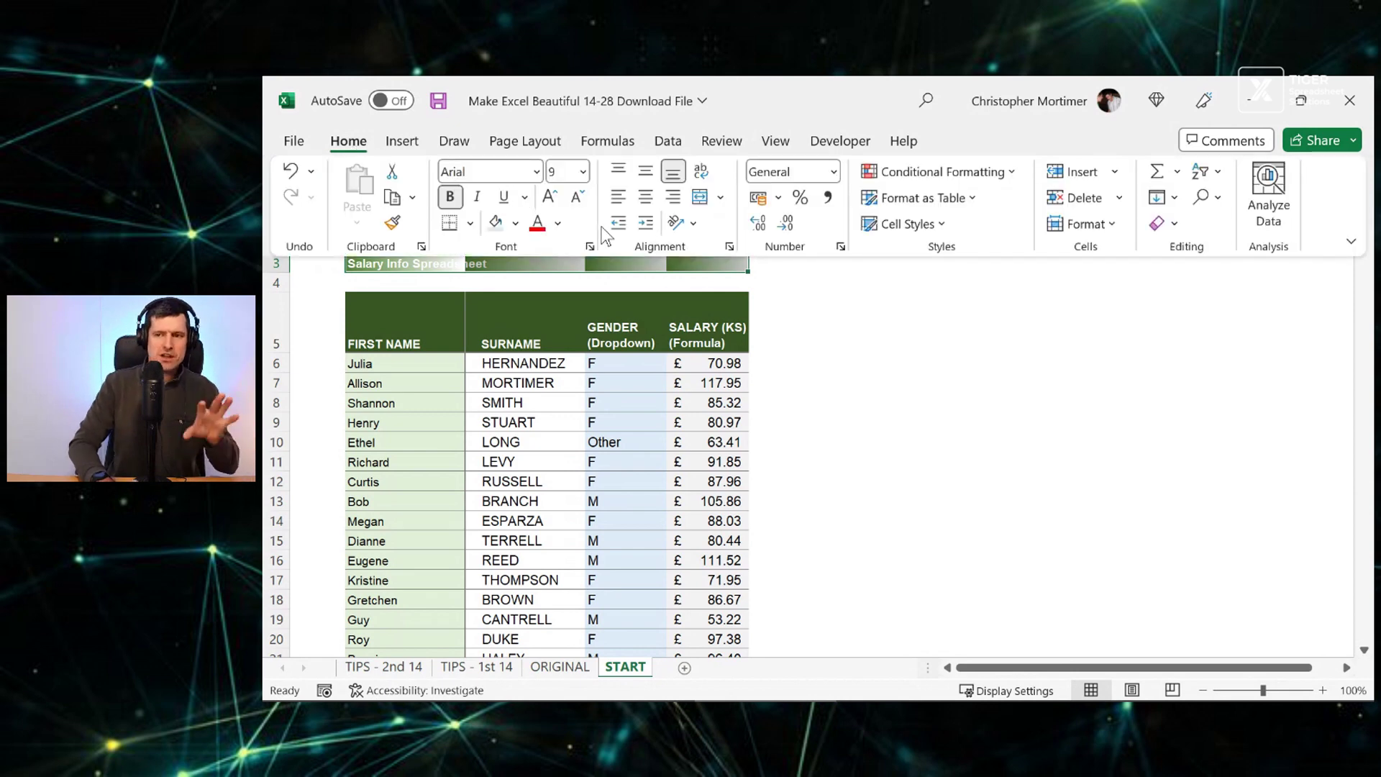
pyautogui.click(515, 223)
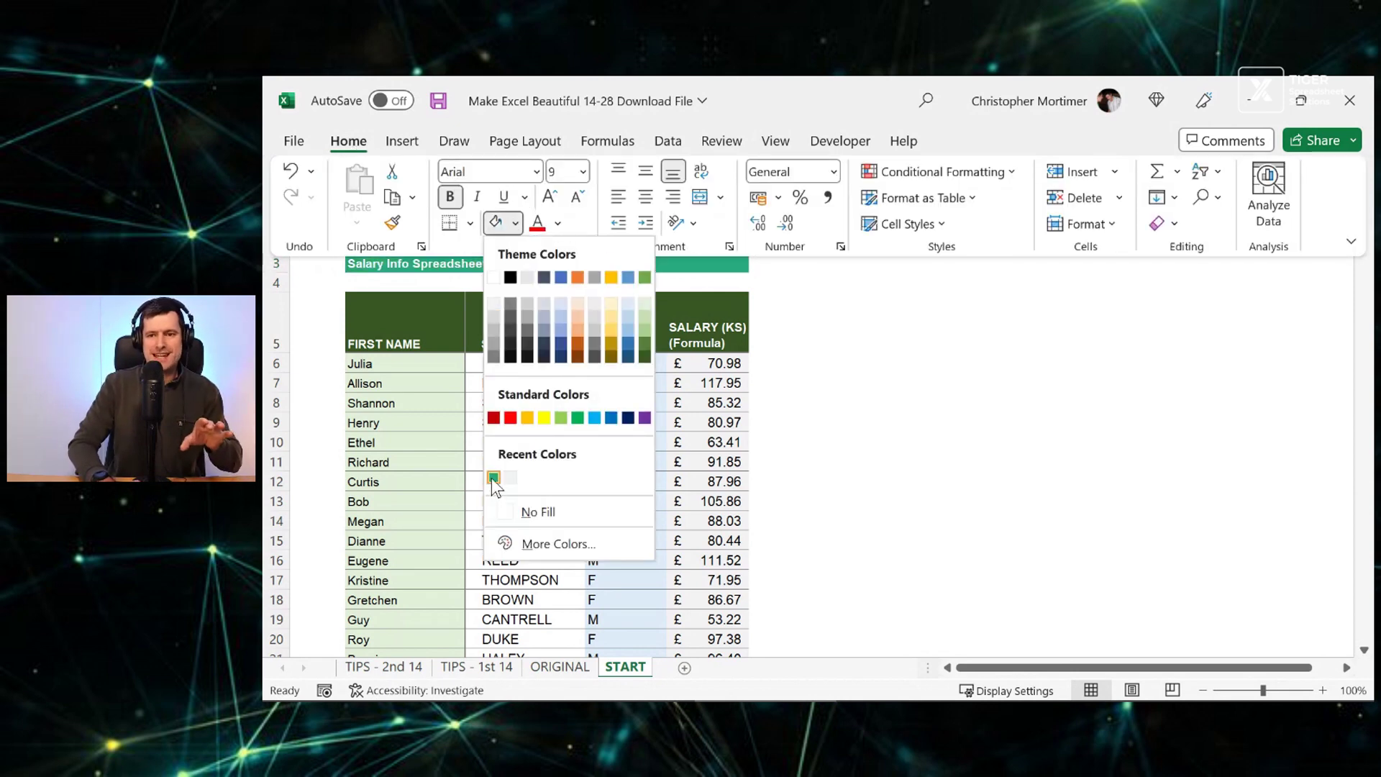
pyautogui.click(494, 478)
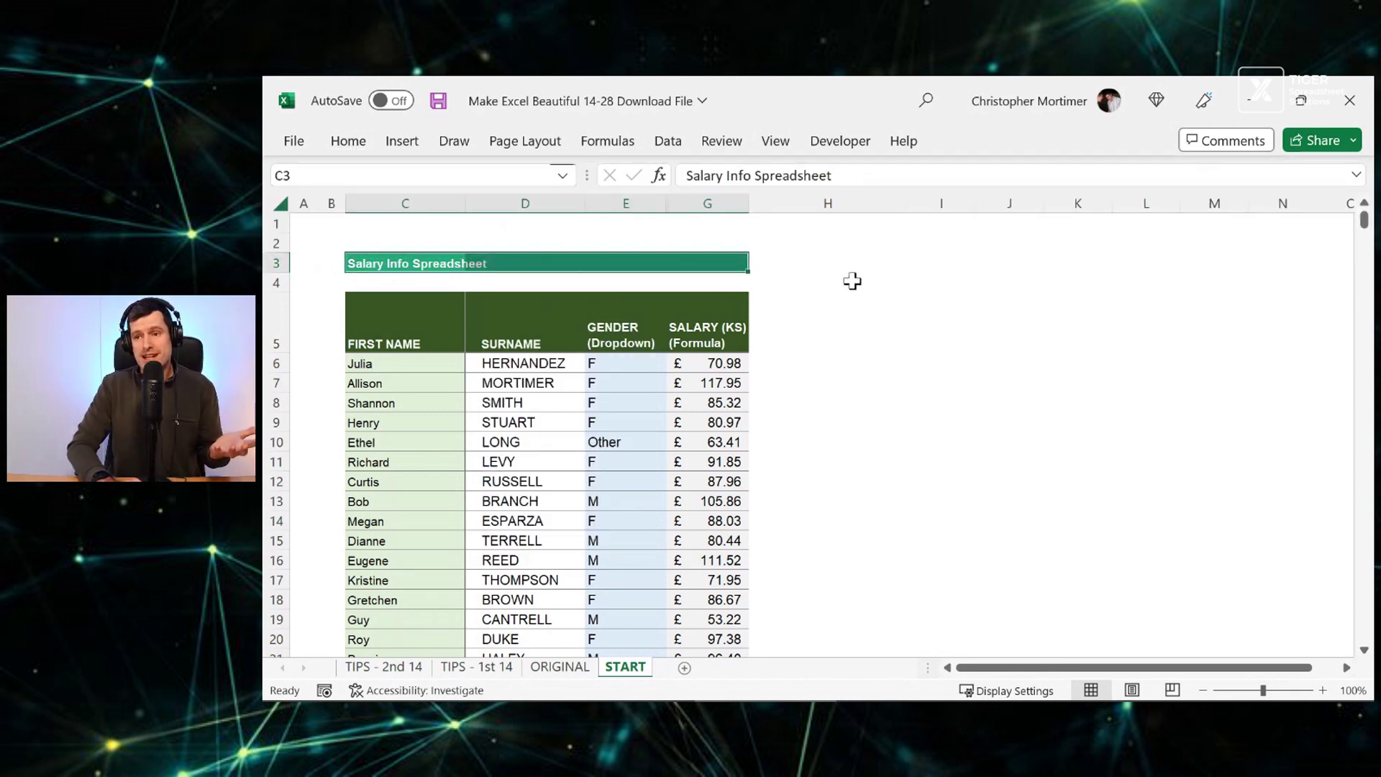
pyautogui.click(831, 269)
pyautogui.click(366, 264)
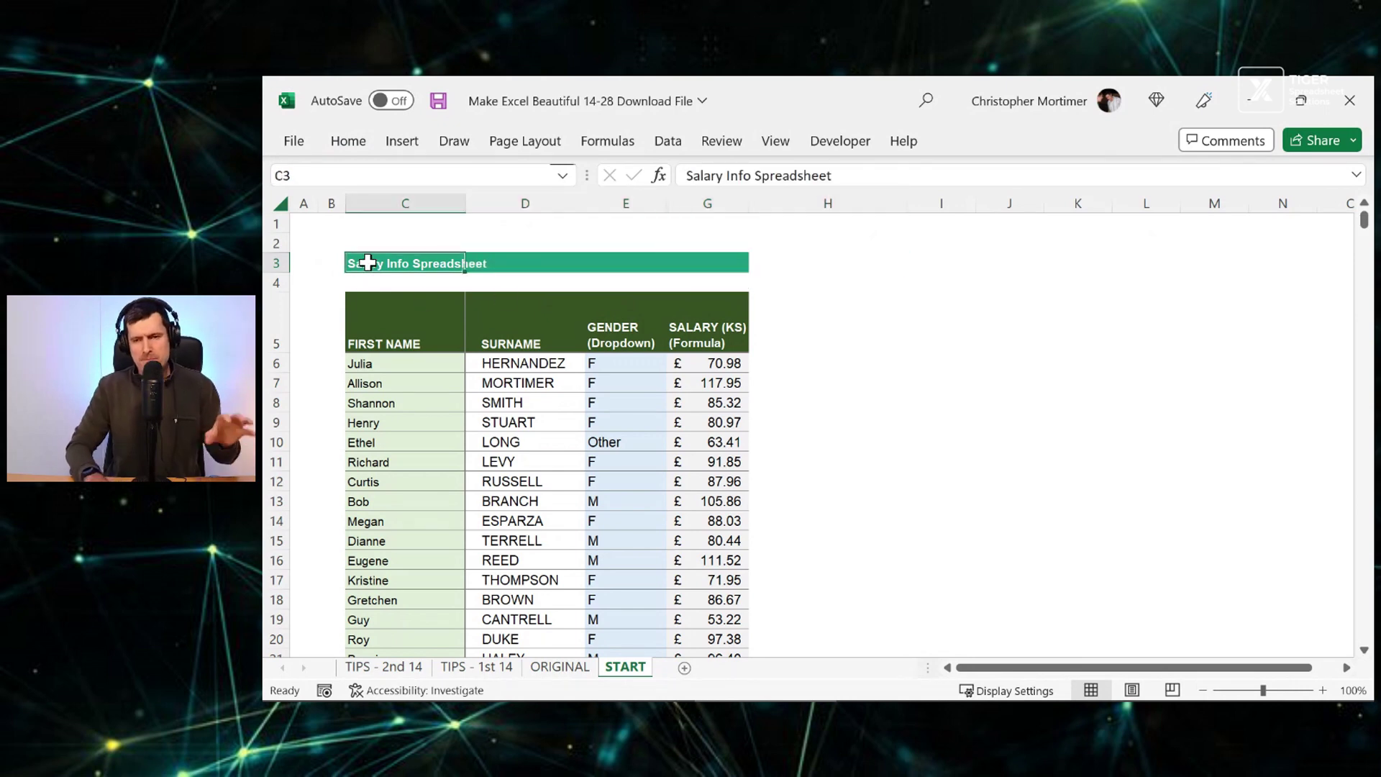
pyautogui.hotkey('shift', 'Right')
pyautogui.hotkey('shift', 'Right')
pyautogui.hotkey('shift', 'Right')
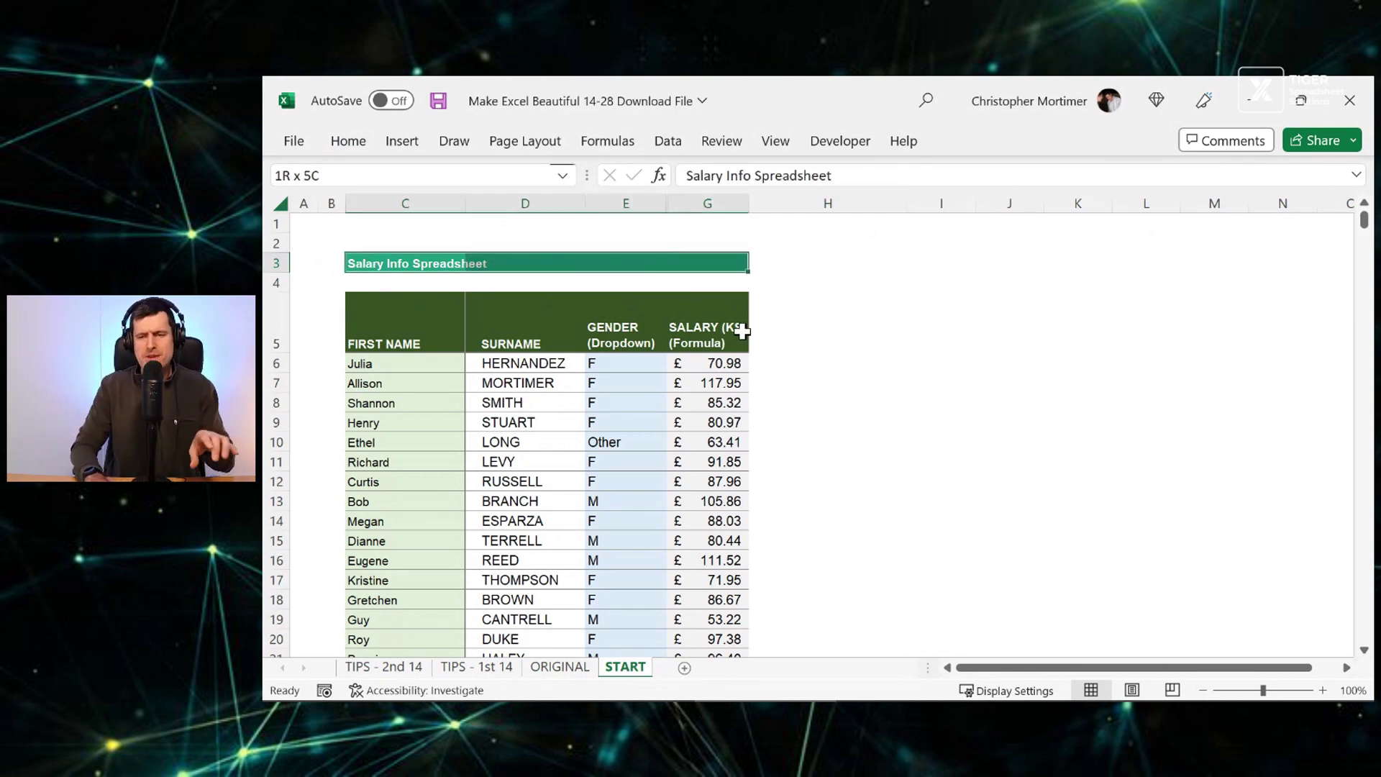
pyautogui.press('Down')
pyautogui.press('Down')
pyautogui.press('Down')
pyautogui.press('Up')
pyautogui.press('Right')
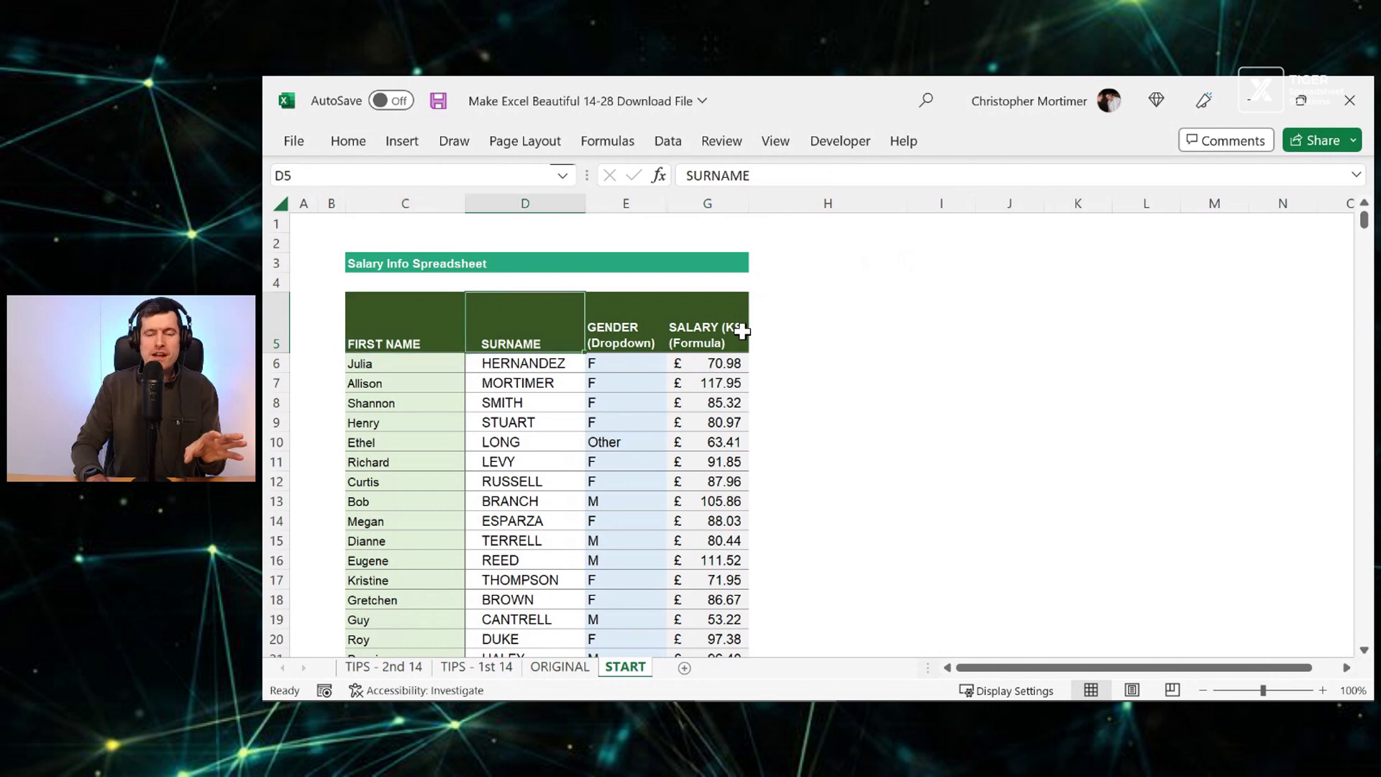
pyautogui.hotkey('ctrl', 'space')
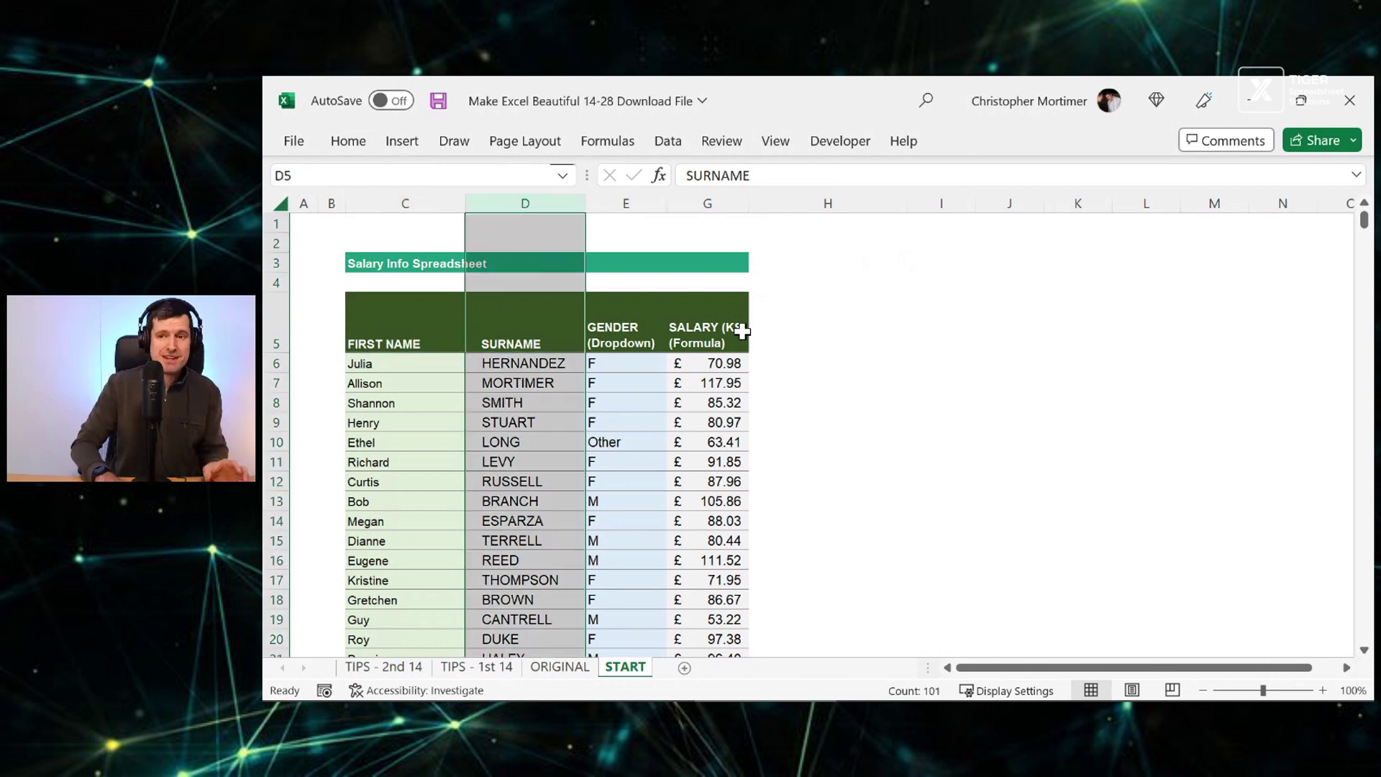
pyautogui.press('Left')
pyautogui.hotkey('ctrl', 'space')
pyautogui.press('Right')
pyautogui.press('Up')
pyautogui.press('Left')
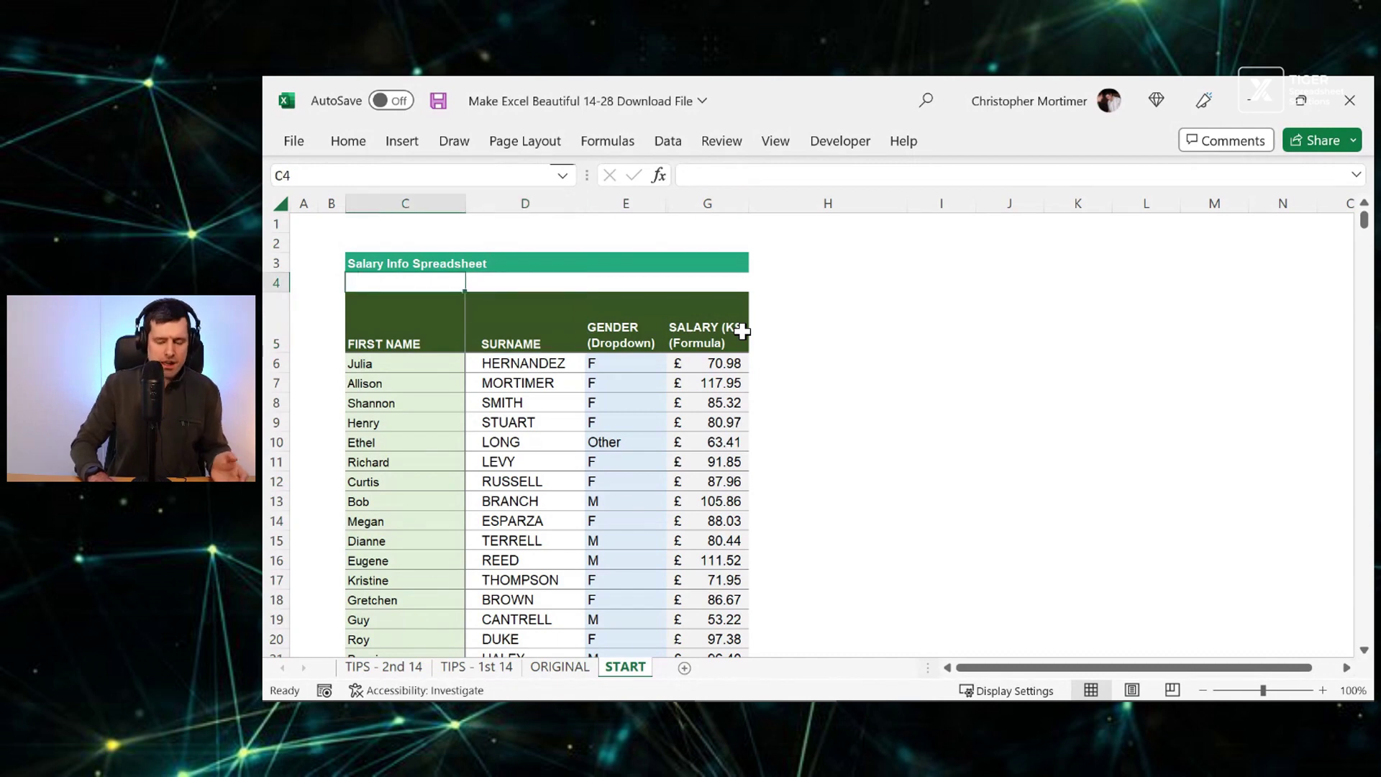
pyautogui.hotkey('shift', 'space')
pyautogui.hotkey('shift', 'BackSpace')
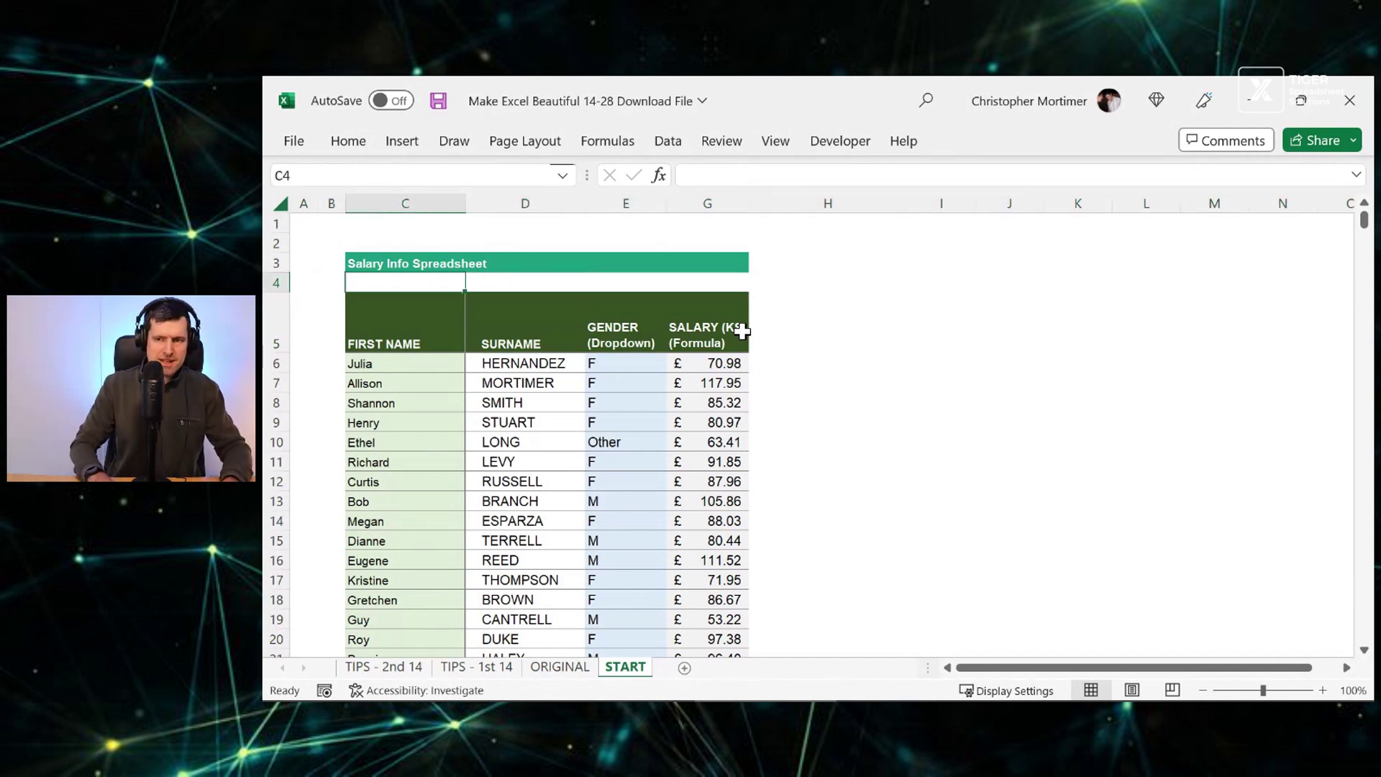
# Step: Insert two blank rows at row 4, above the table
pyautogui.hotkey('shift', 'space')
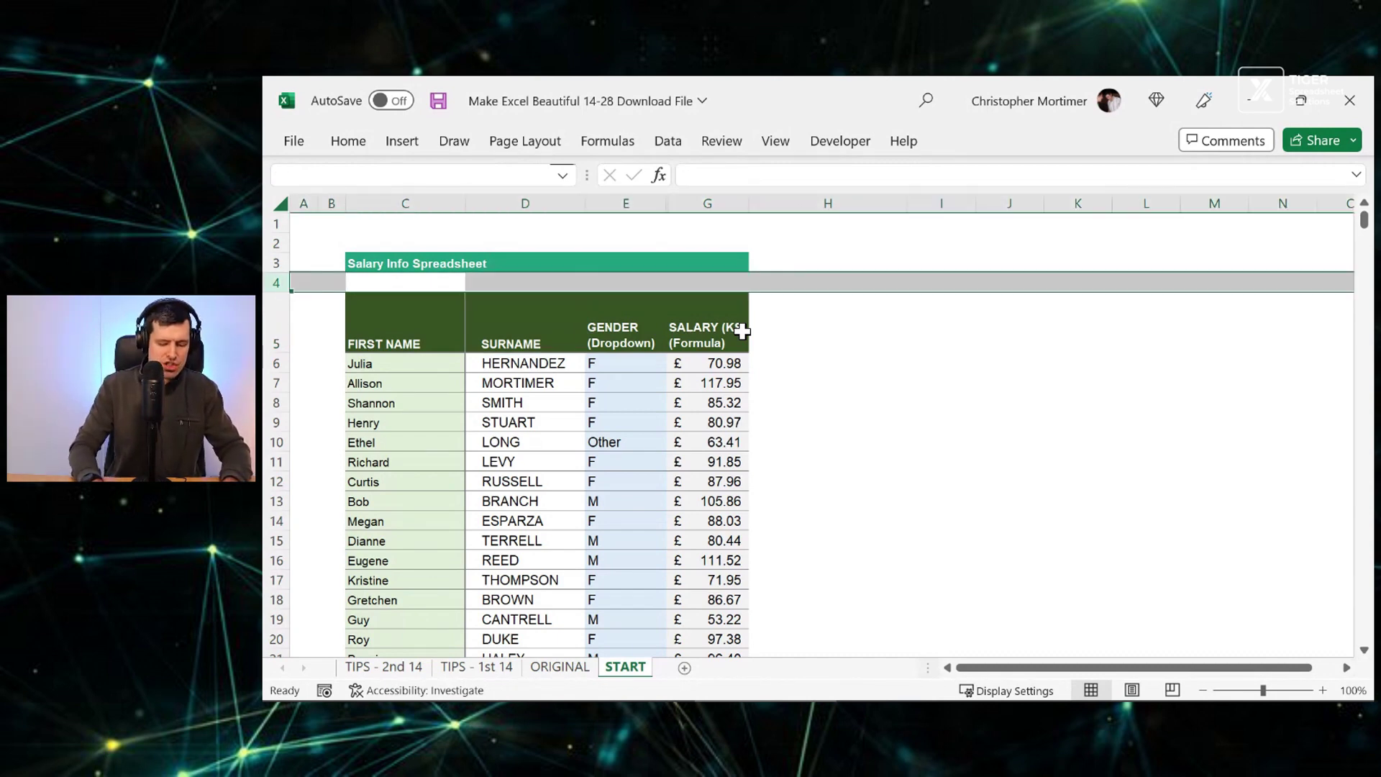
pyautogui.hotkey('ctrl', 'shift', '+')
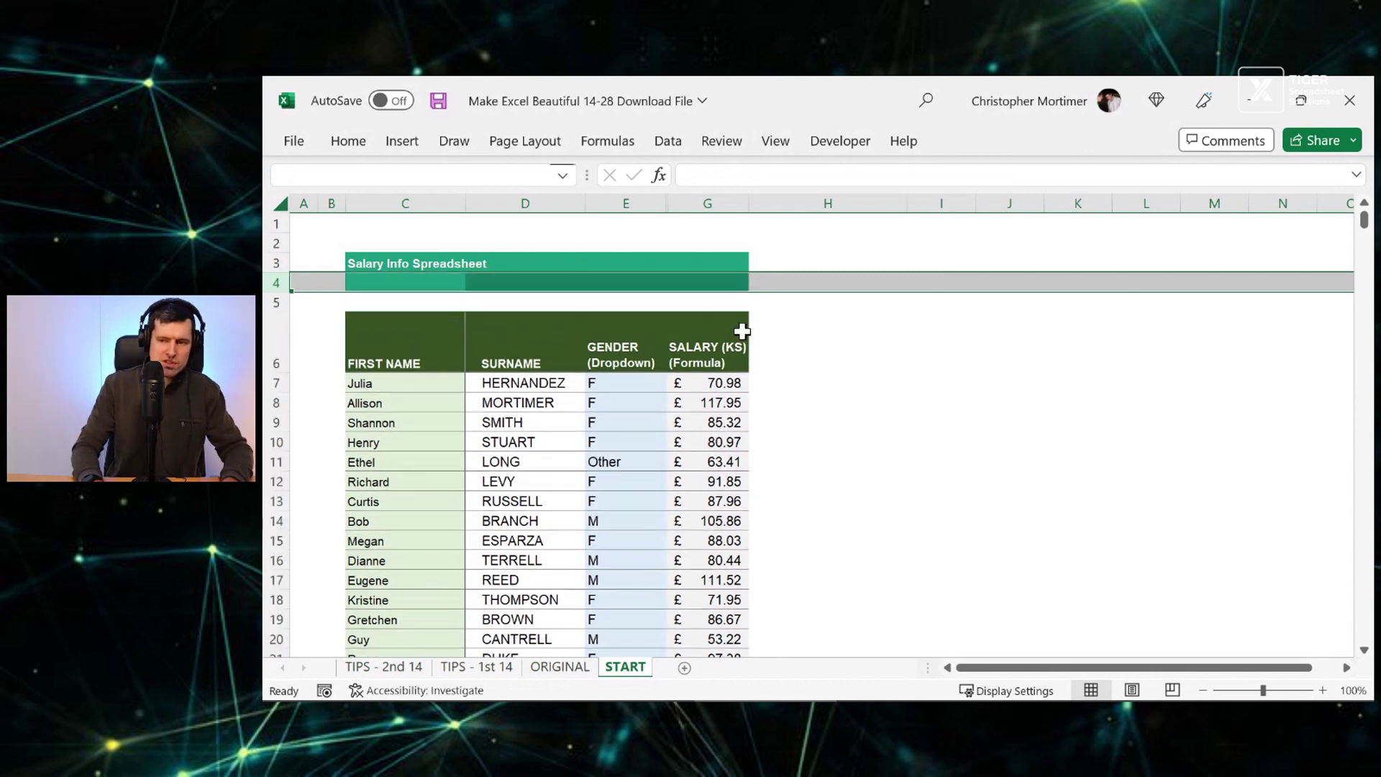
pyautogui.hotkey('ctrl', 'shift', '+')
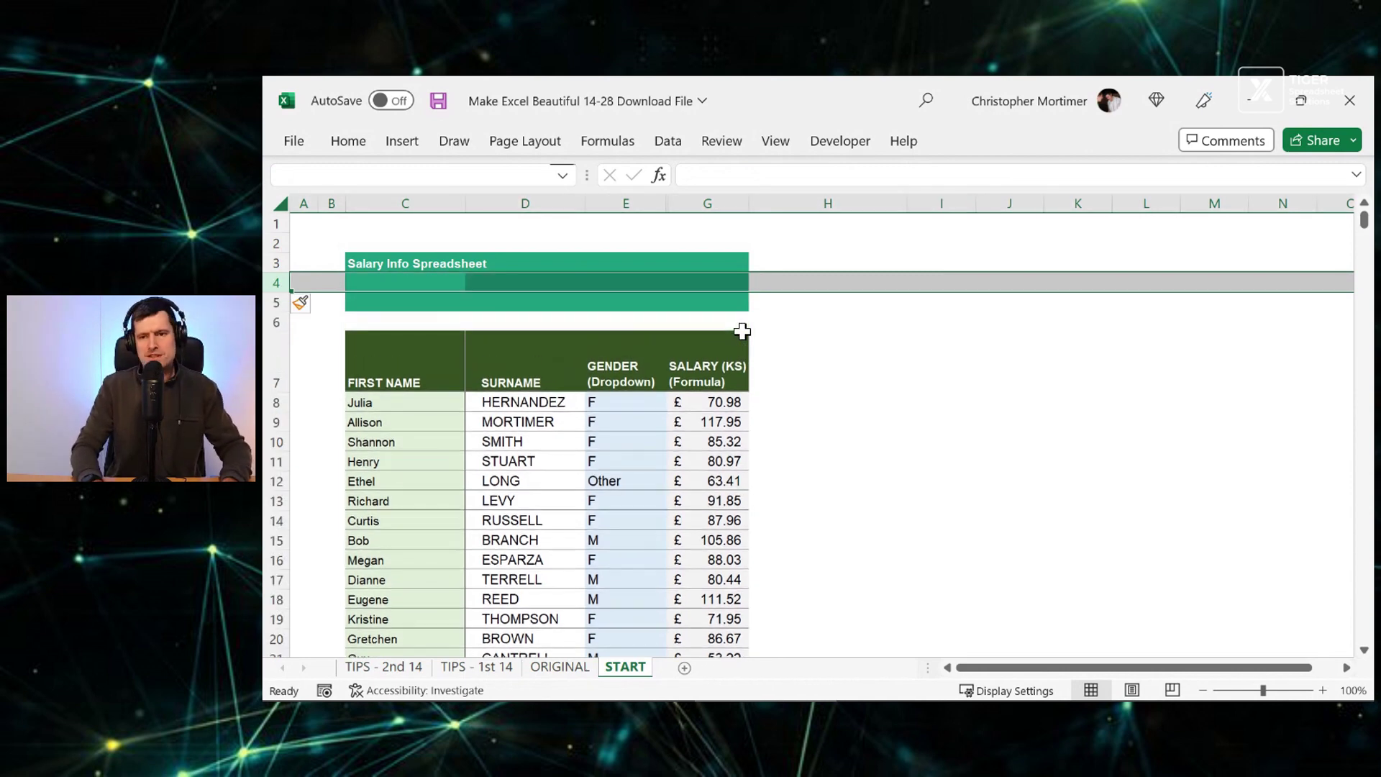
pyautogui.rightClick(276, 287)
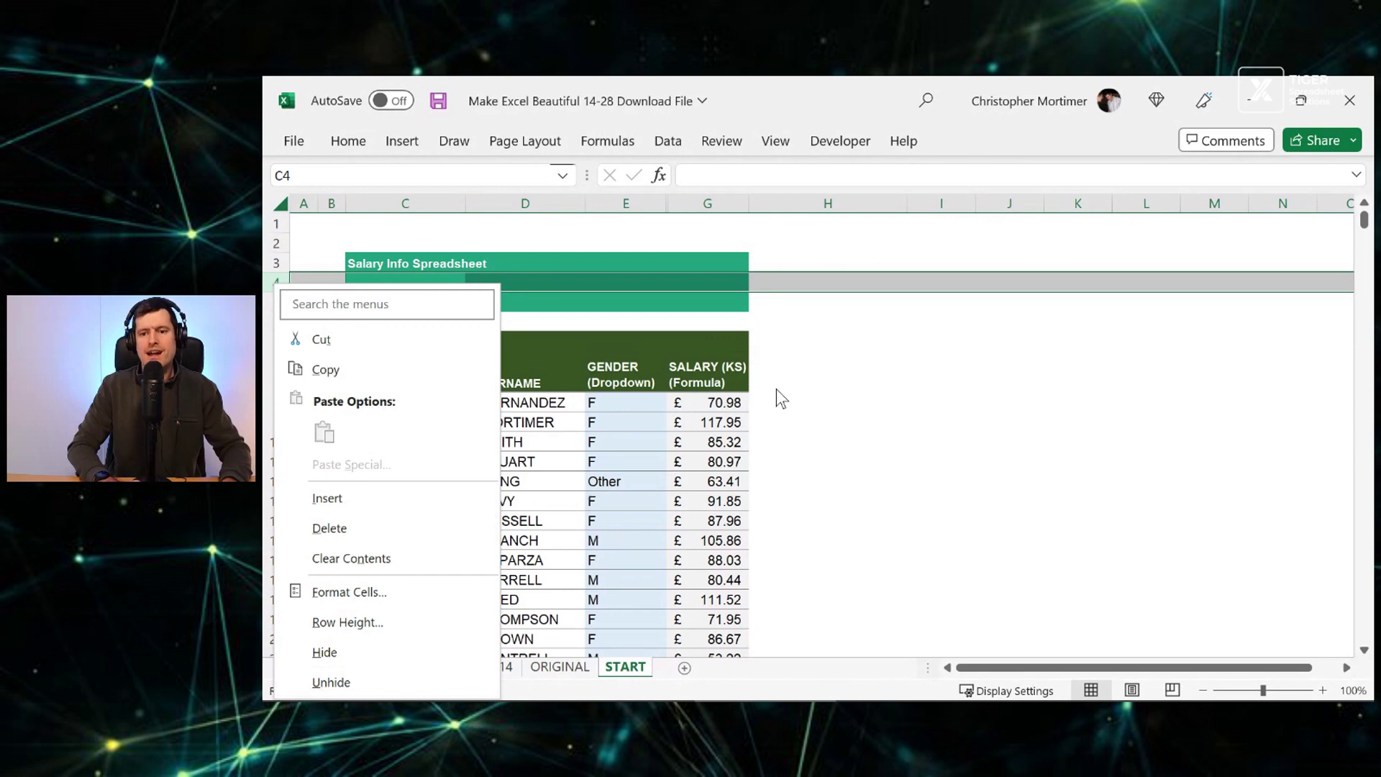
pyautogui.press('Escape')
# Step: Set the fill of new cells C4:G5 to No Fill
pyautogui.hotkey('shift', 'Right')
pyautogui.hotkey('shift', 'Right')
pyautogui.hotkey('shift', 'Right')
pyautogui.hotkey('shift', 'Right')
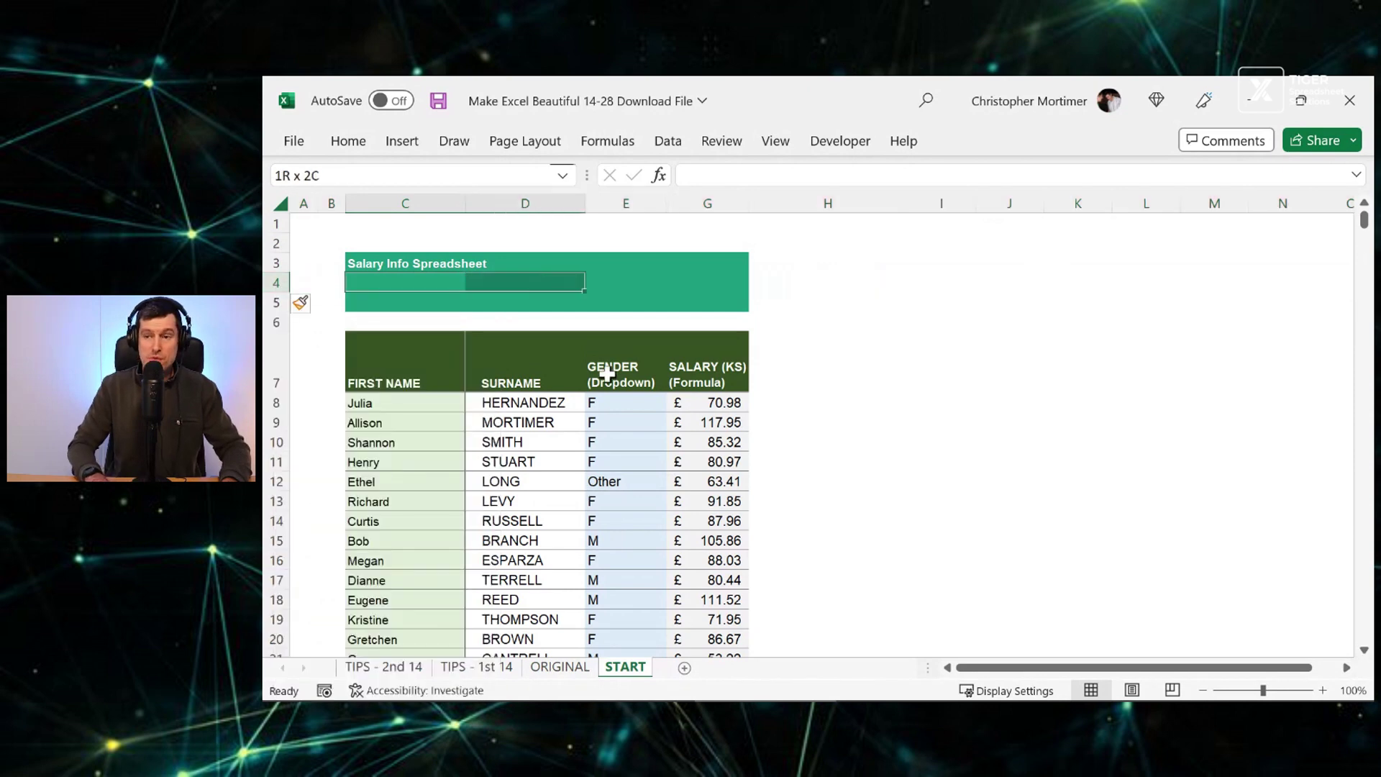
pyautogui.hotkey('shift', 'Down')
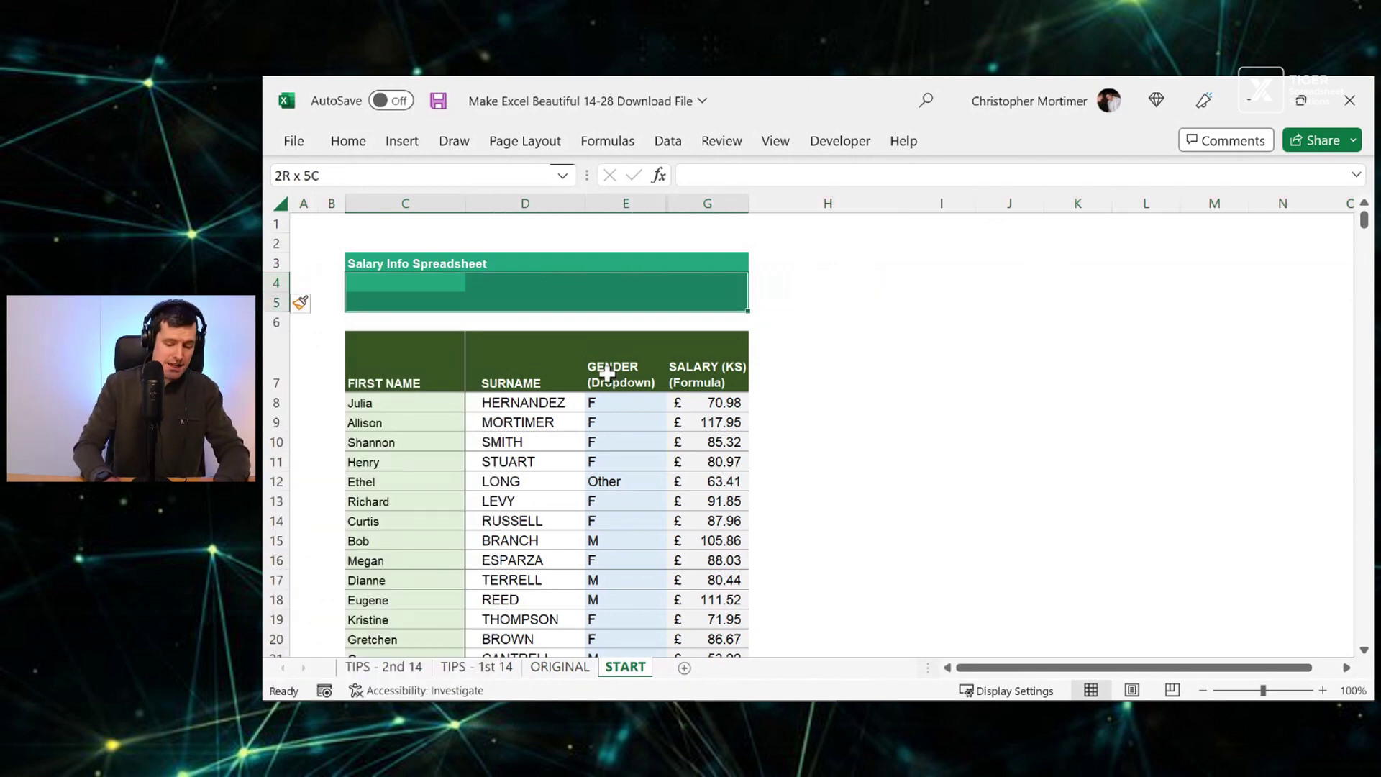
pyautogui.press('alt')
pyautogui.press('h')
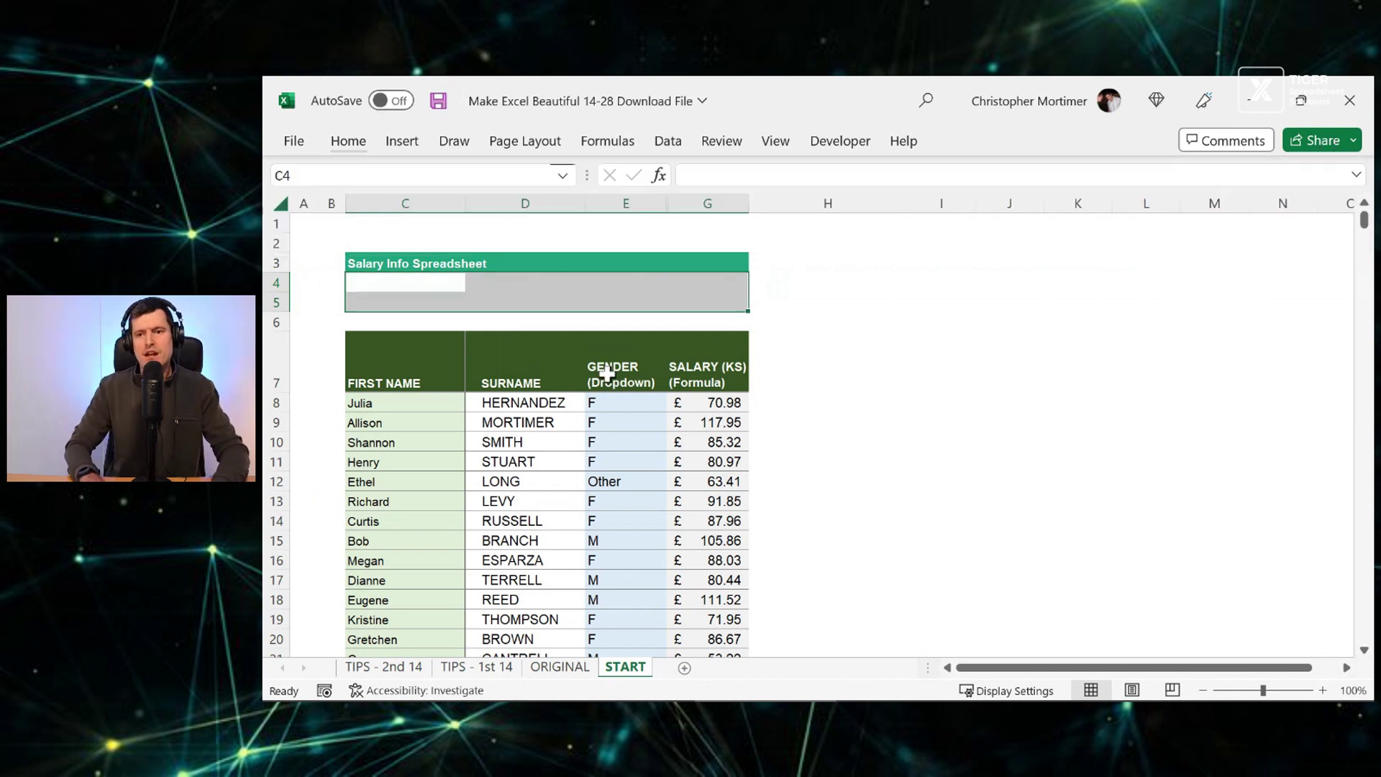
pyautogui.press('h')
pyautogui.press('n')
pyautogui.hotkey('shift', 'BackSpace')
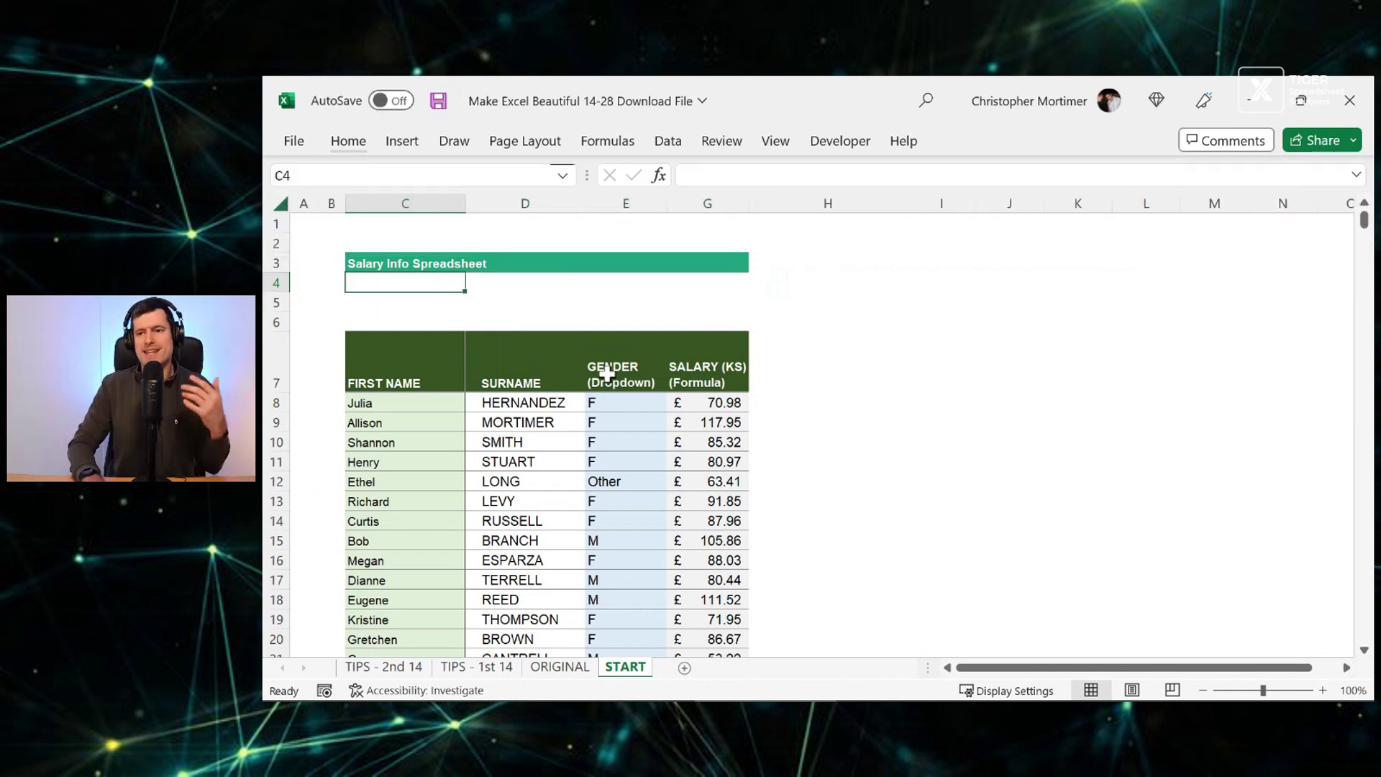
pyautogui.click(340, 141)
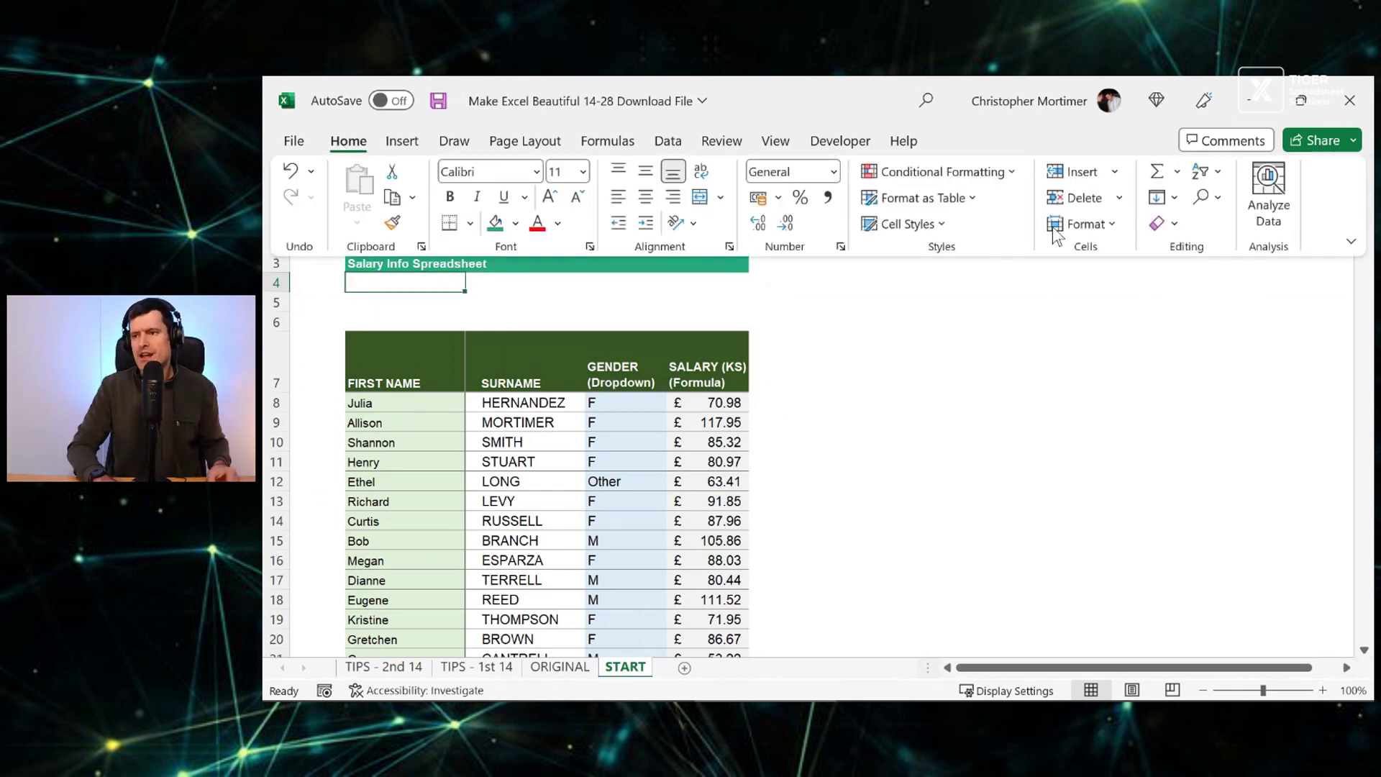
pyautogui.click(1085, 225)
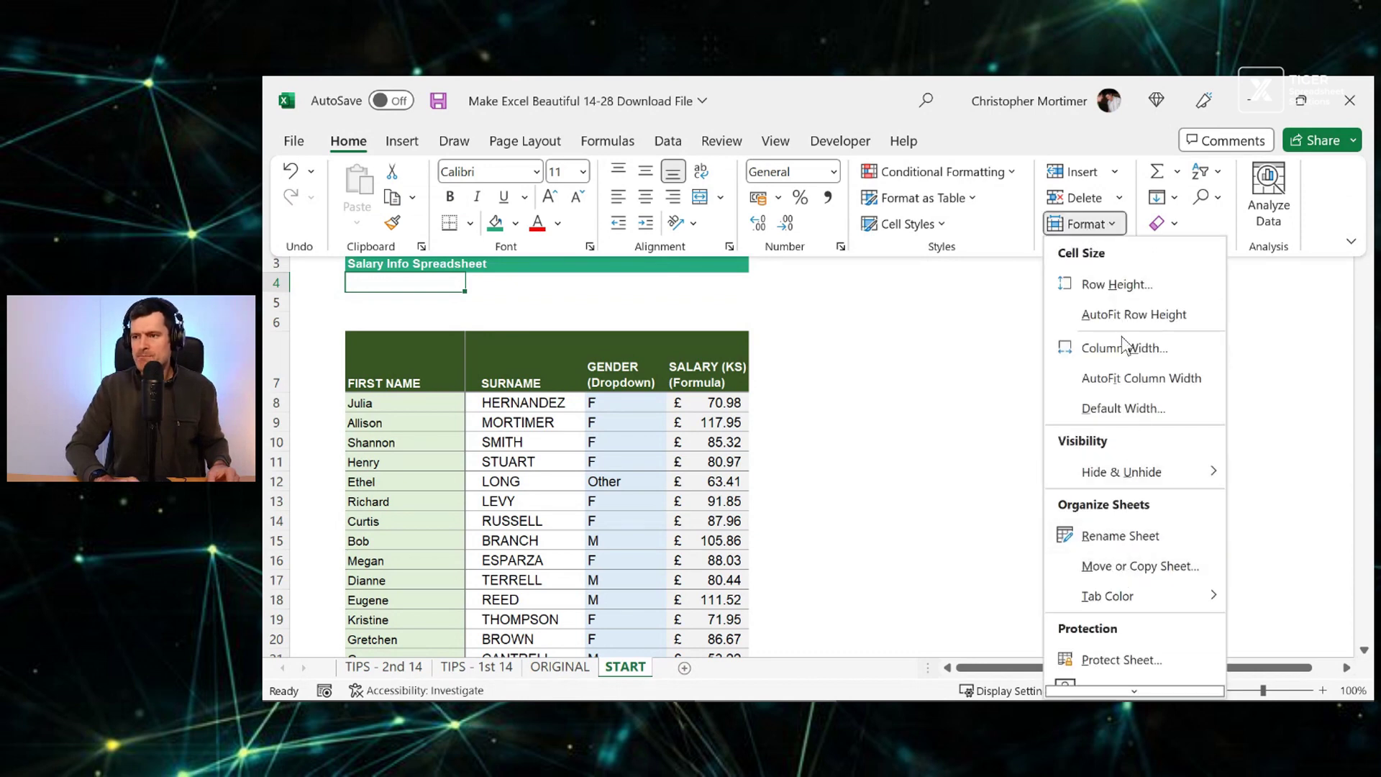
pyautogui.press('Escape')
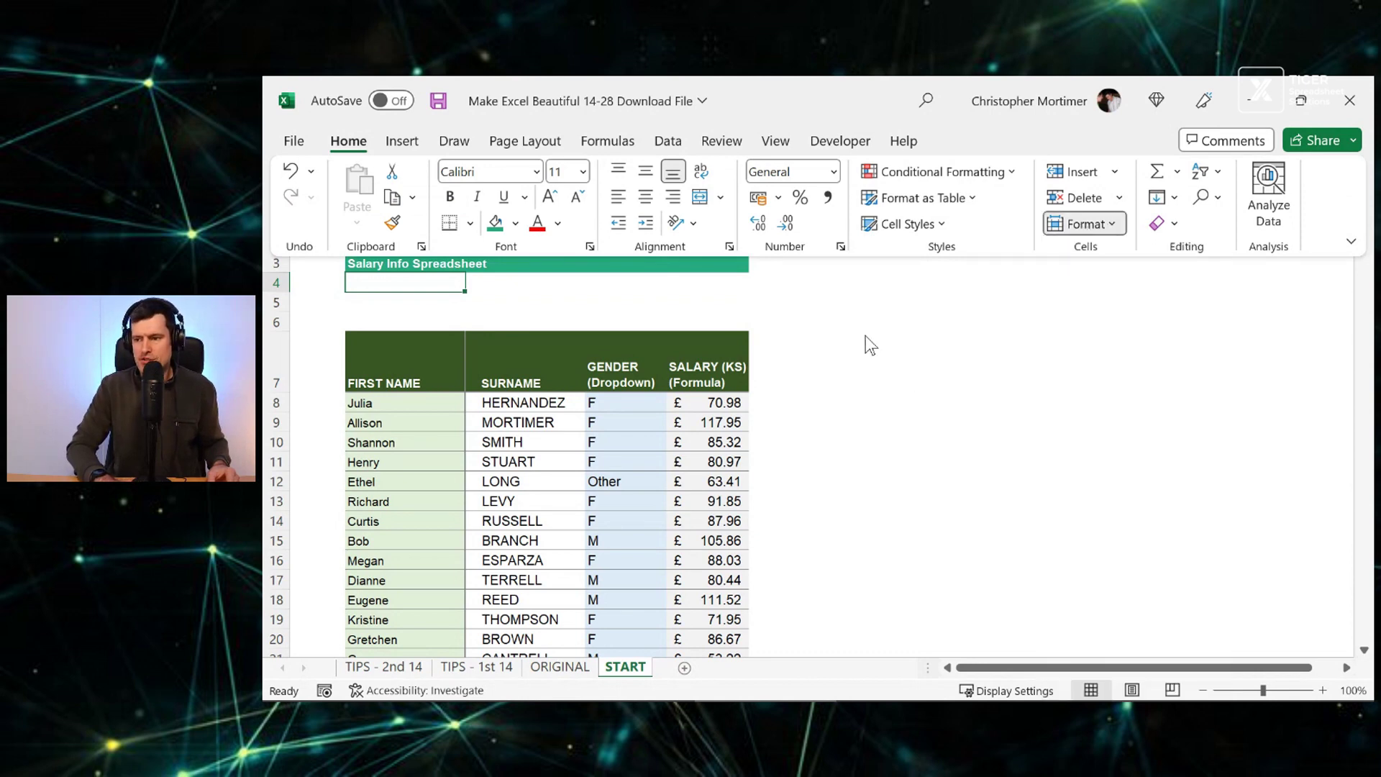
pyautogui.press('Escape')
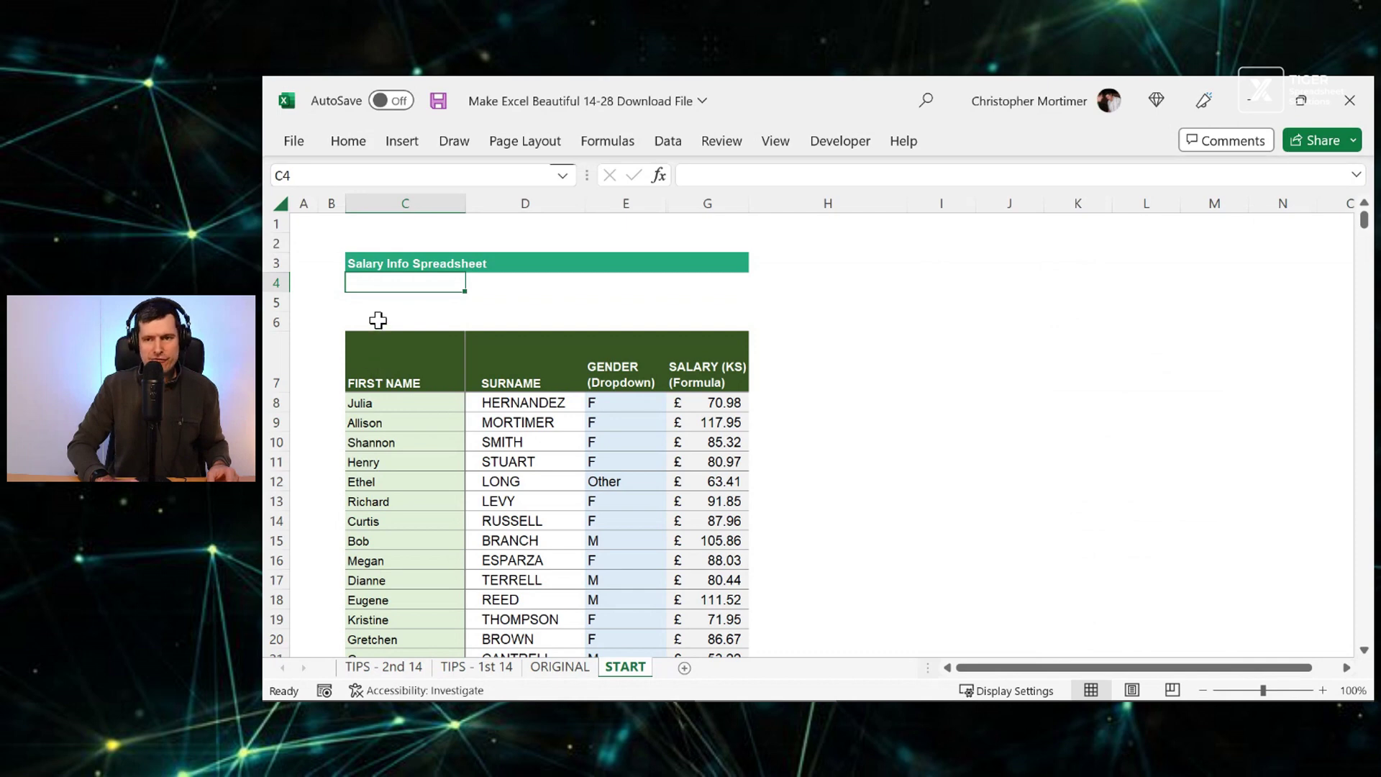
# Step: Fill cells C6:E6 with the very light grey theme swatch
pyautogui.click(377, 321)
pyautogui.moveTo(421, 321); pyautogui.dragTo(560, 324)
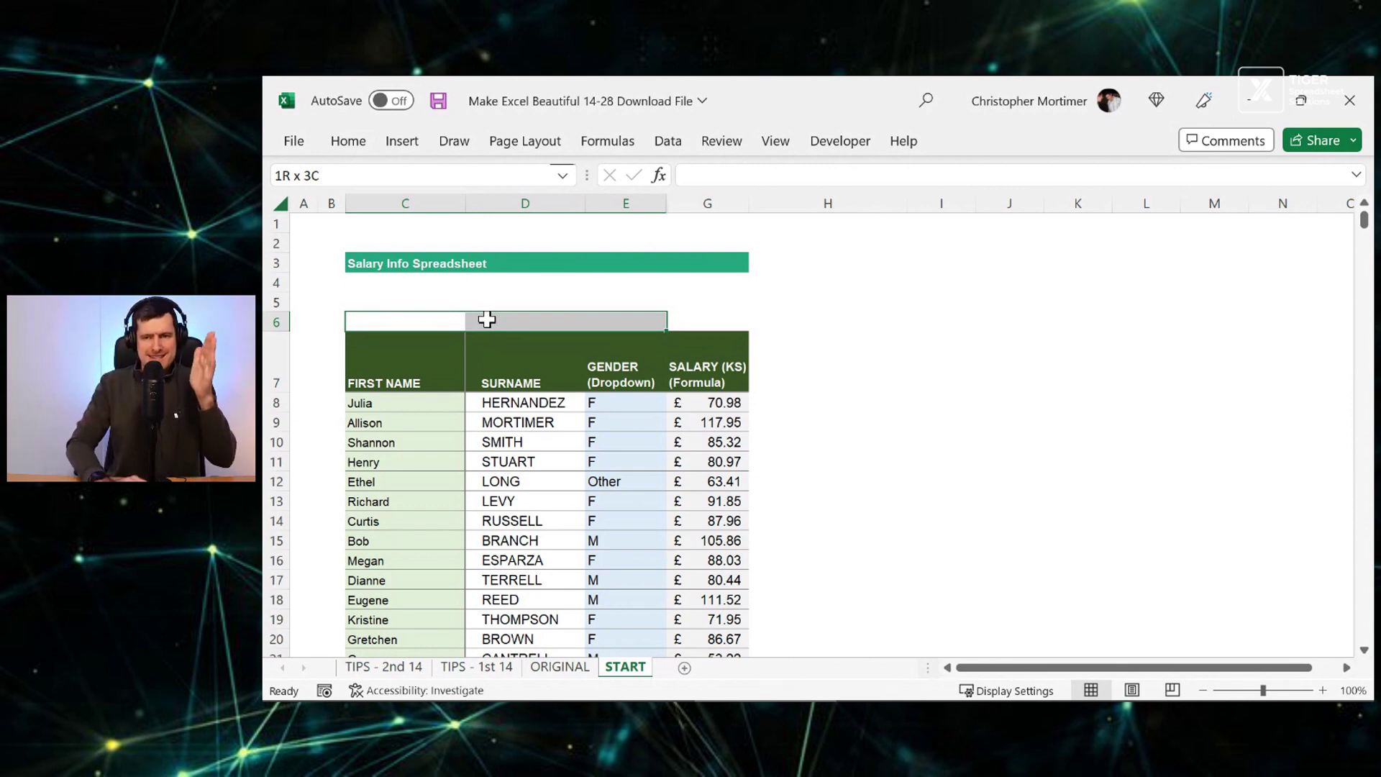
pyautogui.click(348, 142)
pyautogui.click(516, 223)
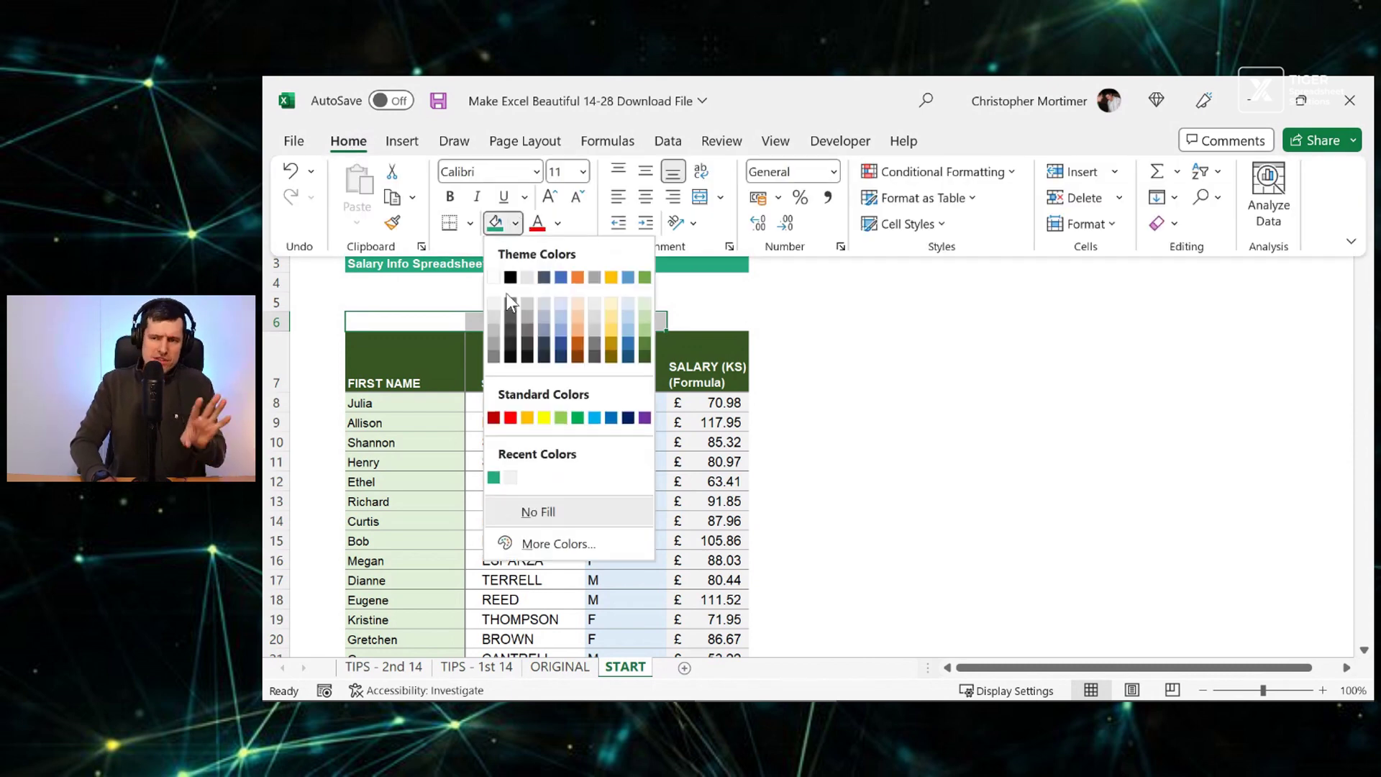
pyautogui.click(493, 303)
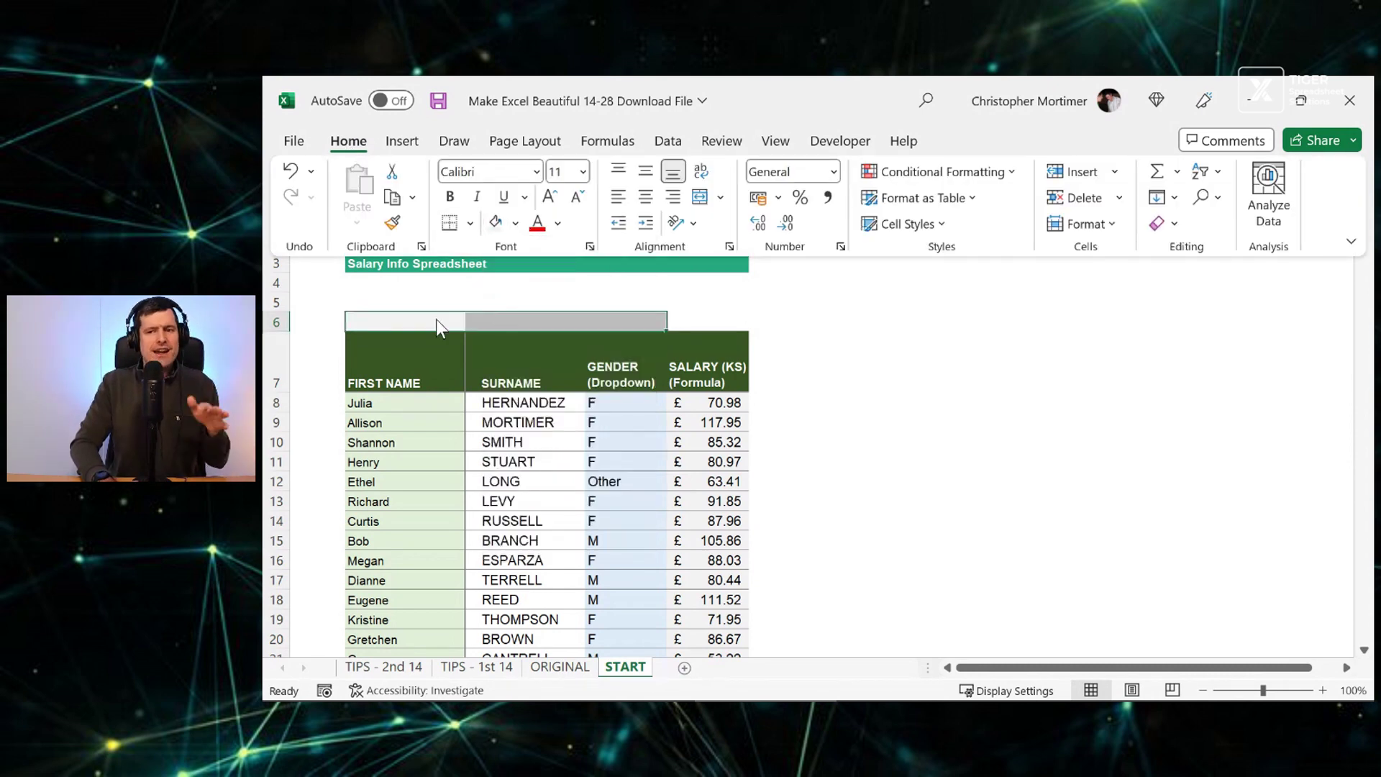
# Step: Enter the label BASIC INFO in cell D6
pyautogui.click(493, 323)
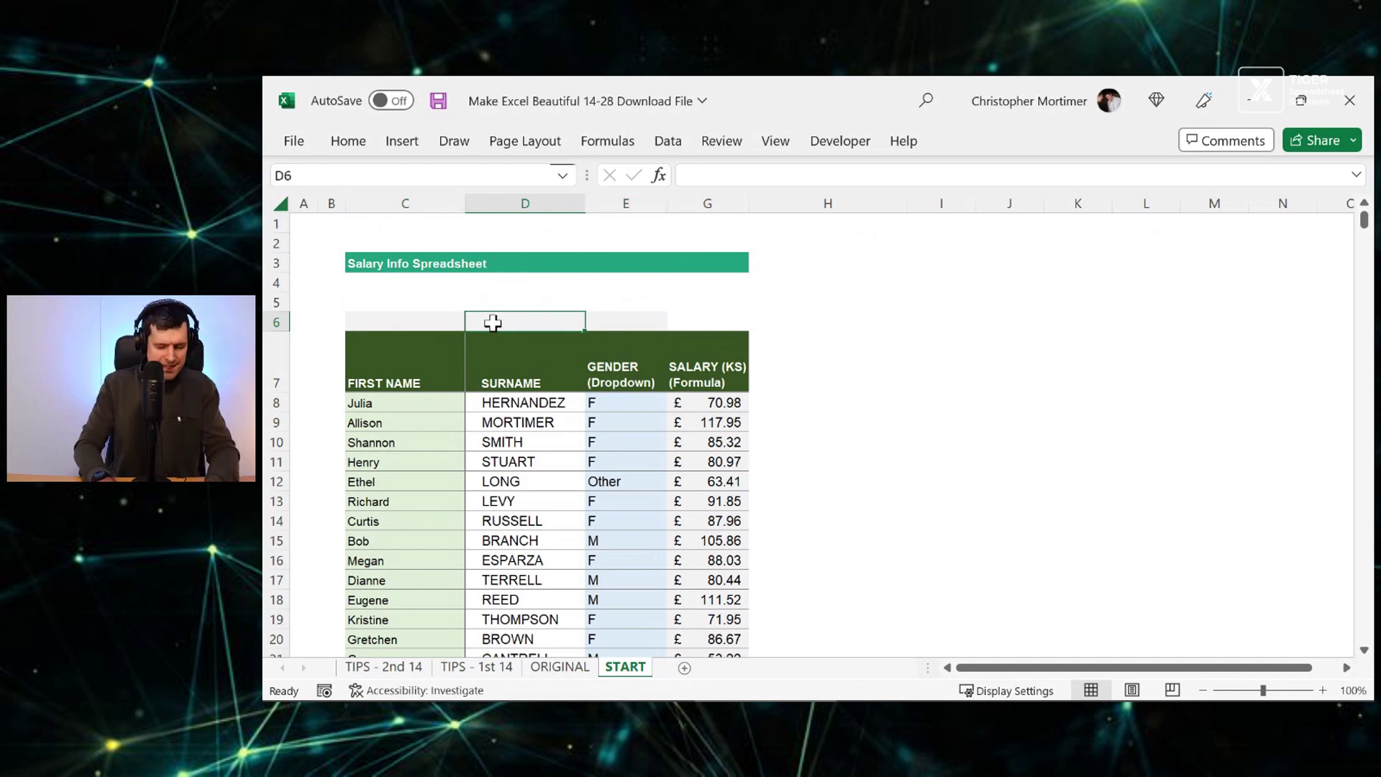
pyautogui.write('BASIC INFO')
pyautogui.hotkey('ctrl', 'Return')
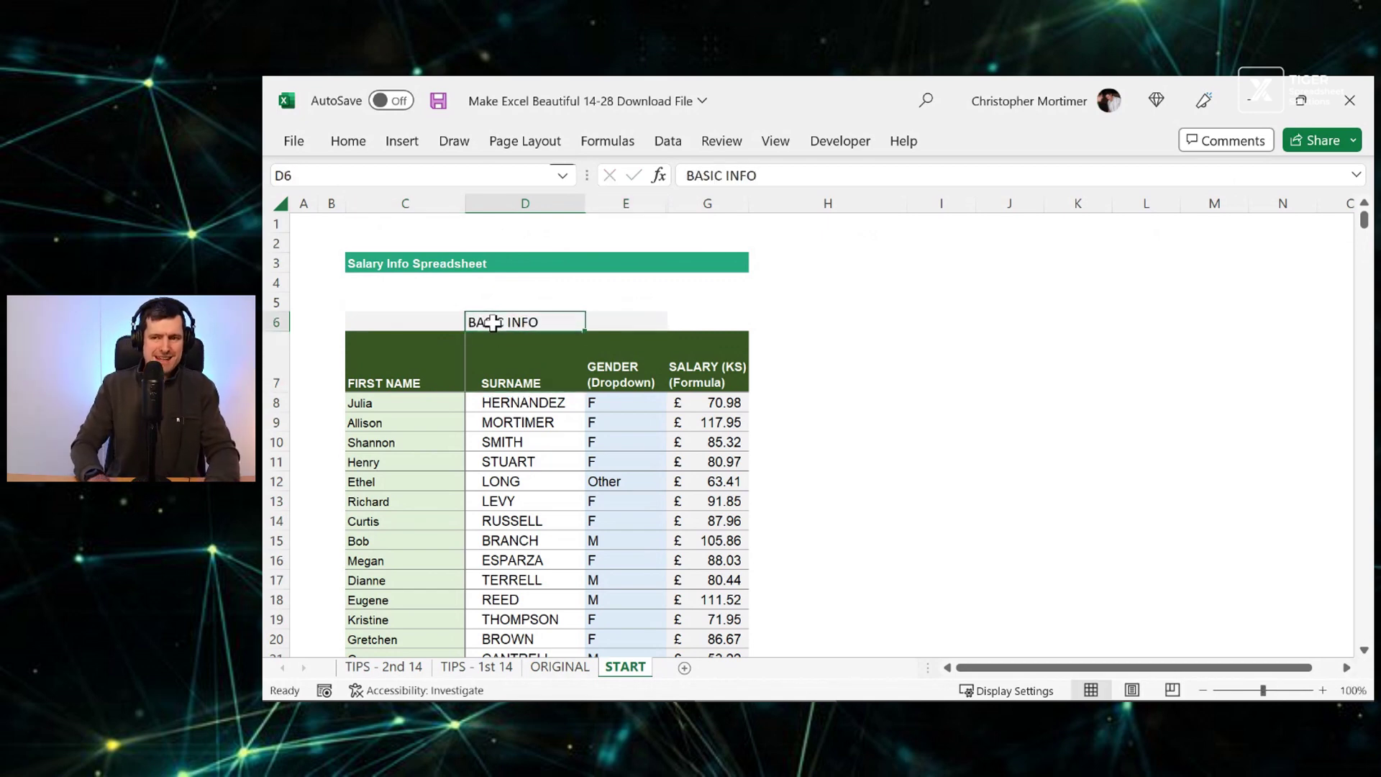
# Step: Set the BASIC INFO label to Arial, font size 8
pyautogui.click(349, 141)
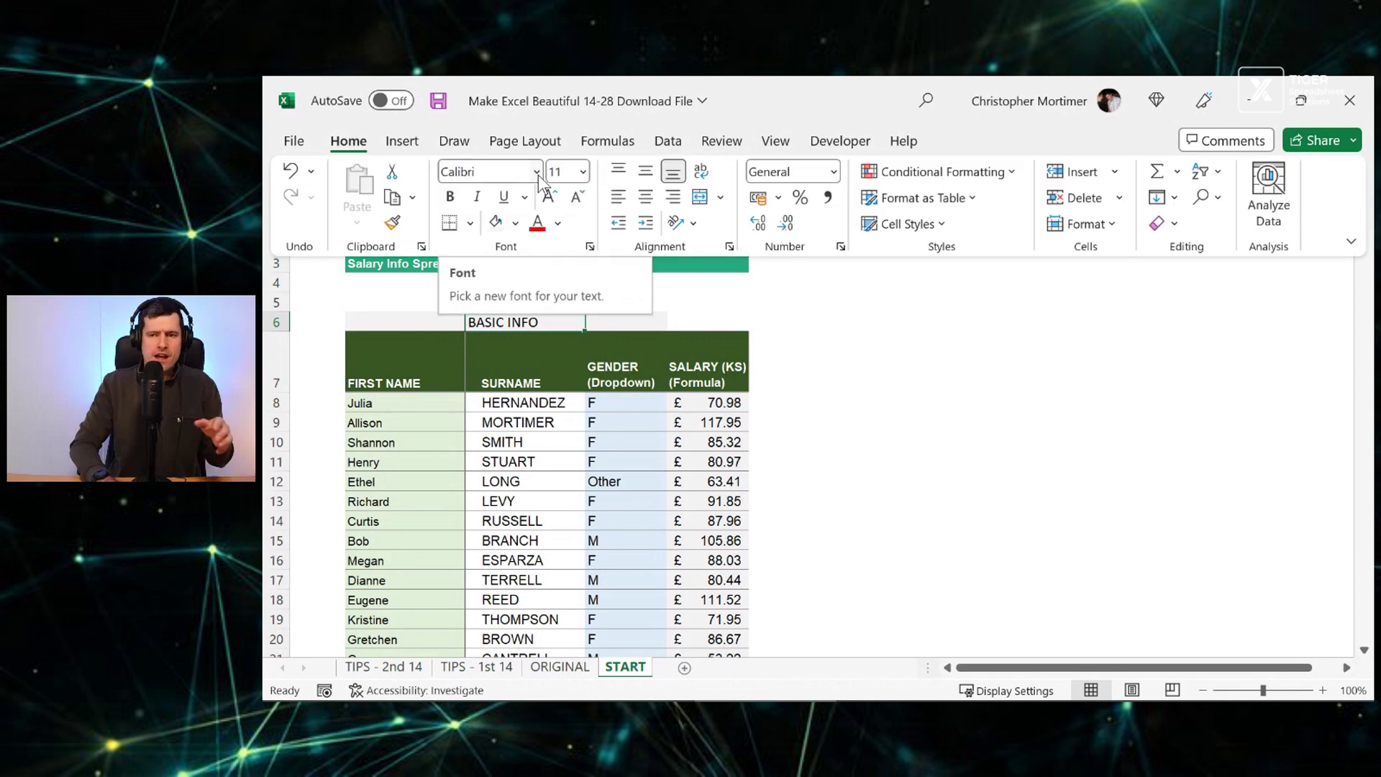
pyautogui.click(536, 173)
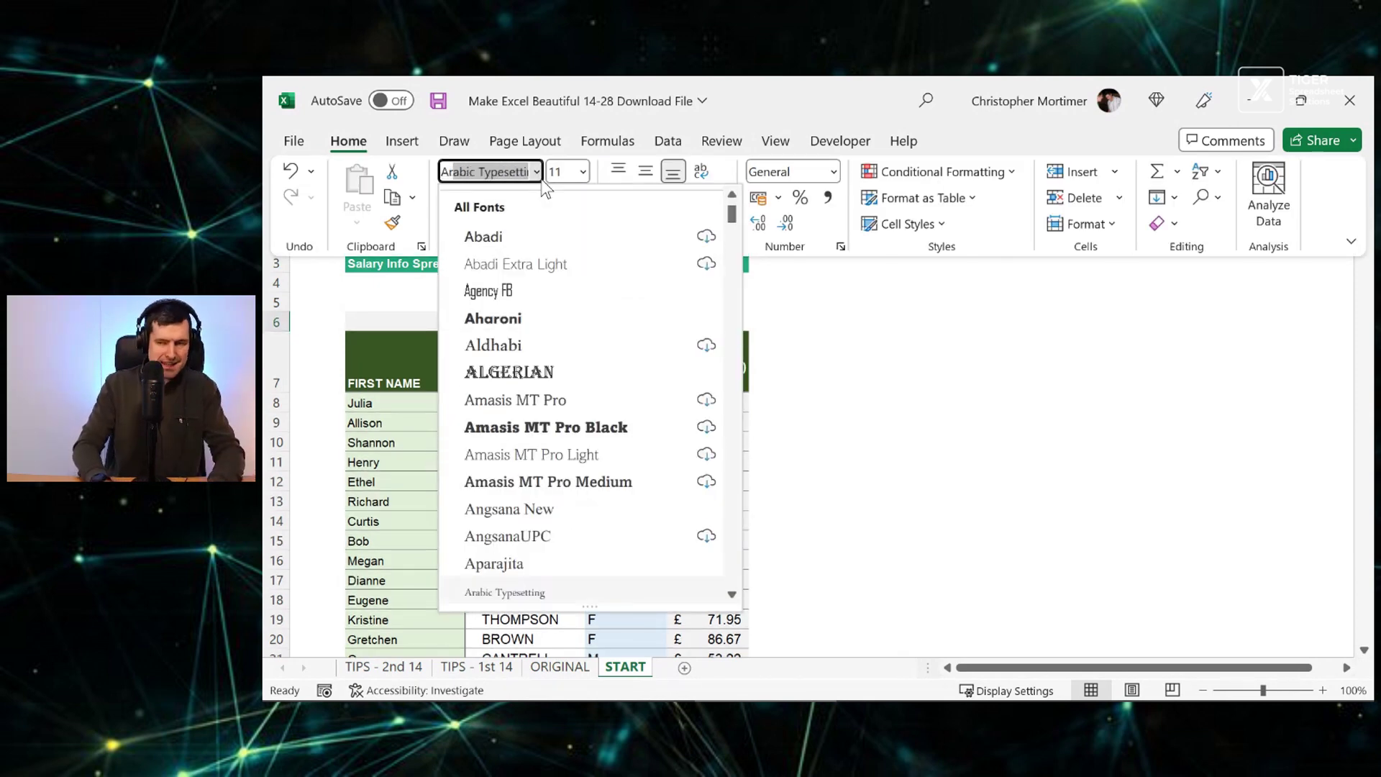
pyautogui.write('ial')
pyautogui.press('Return')
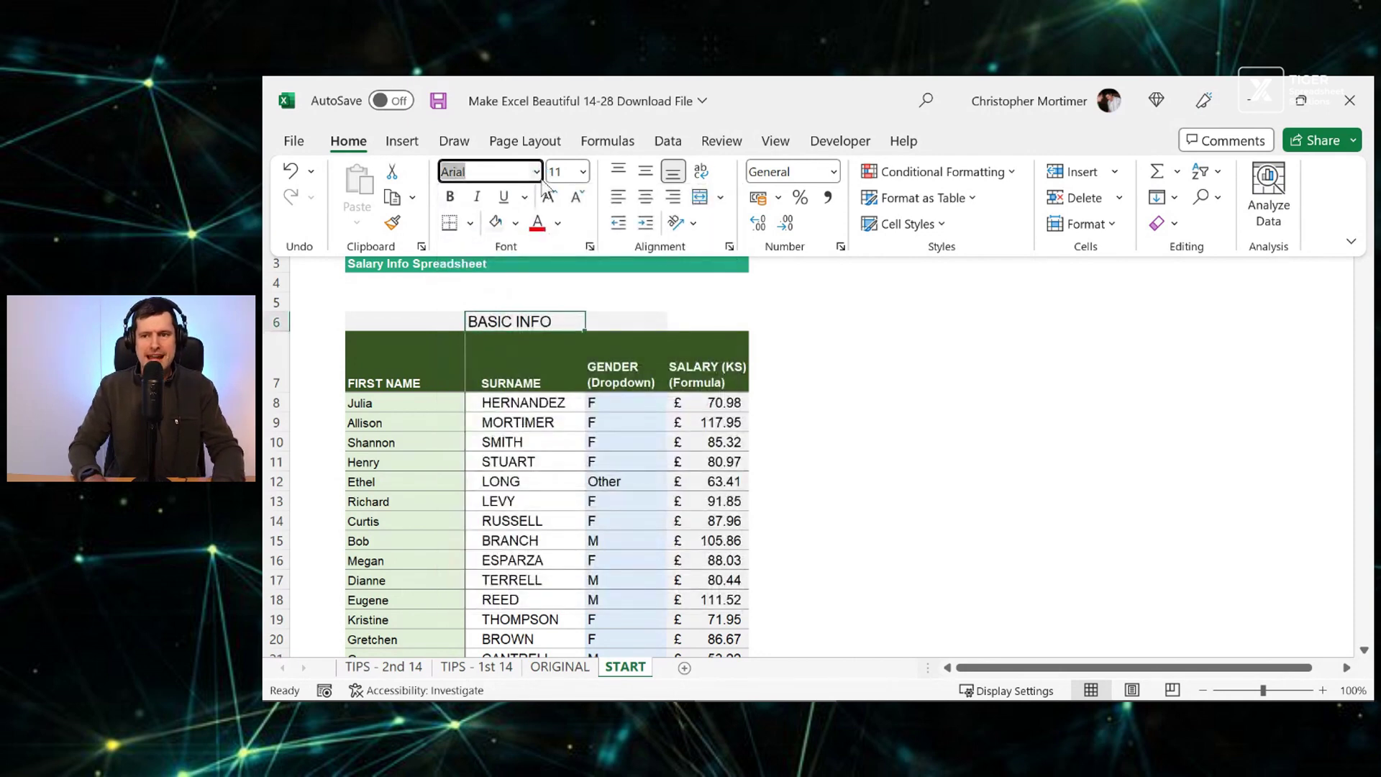
pyautogui.click(566, 173)
pyautogui.press('BackSpace')
pyautogui.write('8')
pyautogui.press('Return')
pyautogui.hotkey('ctrl', 'F1')
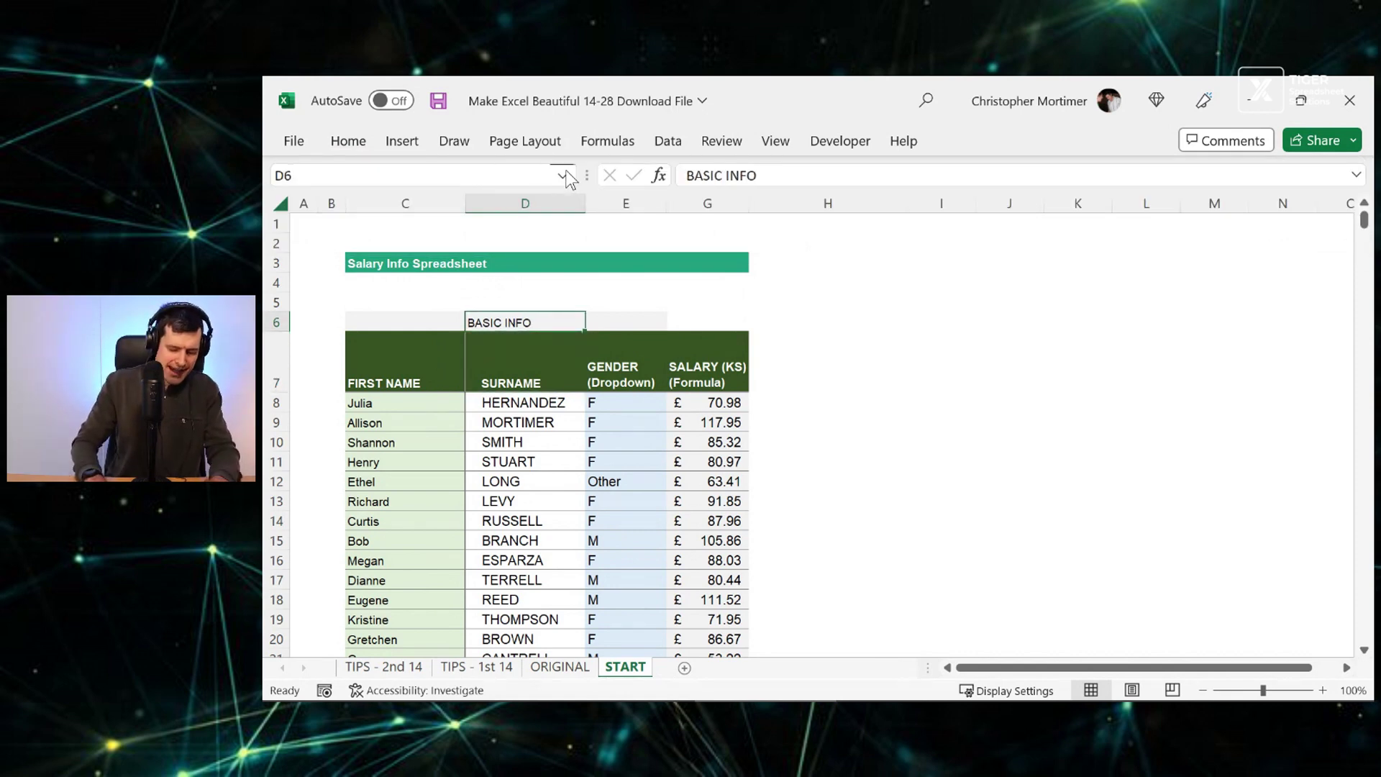
# Step: Make BASIC INFO bold and italic, and centre it in D6
pyautogui.hotkey('ctrl', 'b')
pyautogui.hotkey('ctrl', 'i')
pyautogui.press('Left')
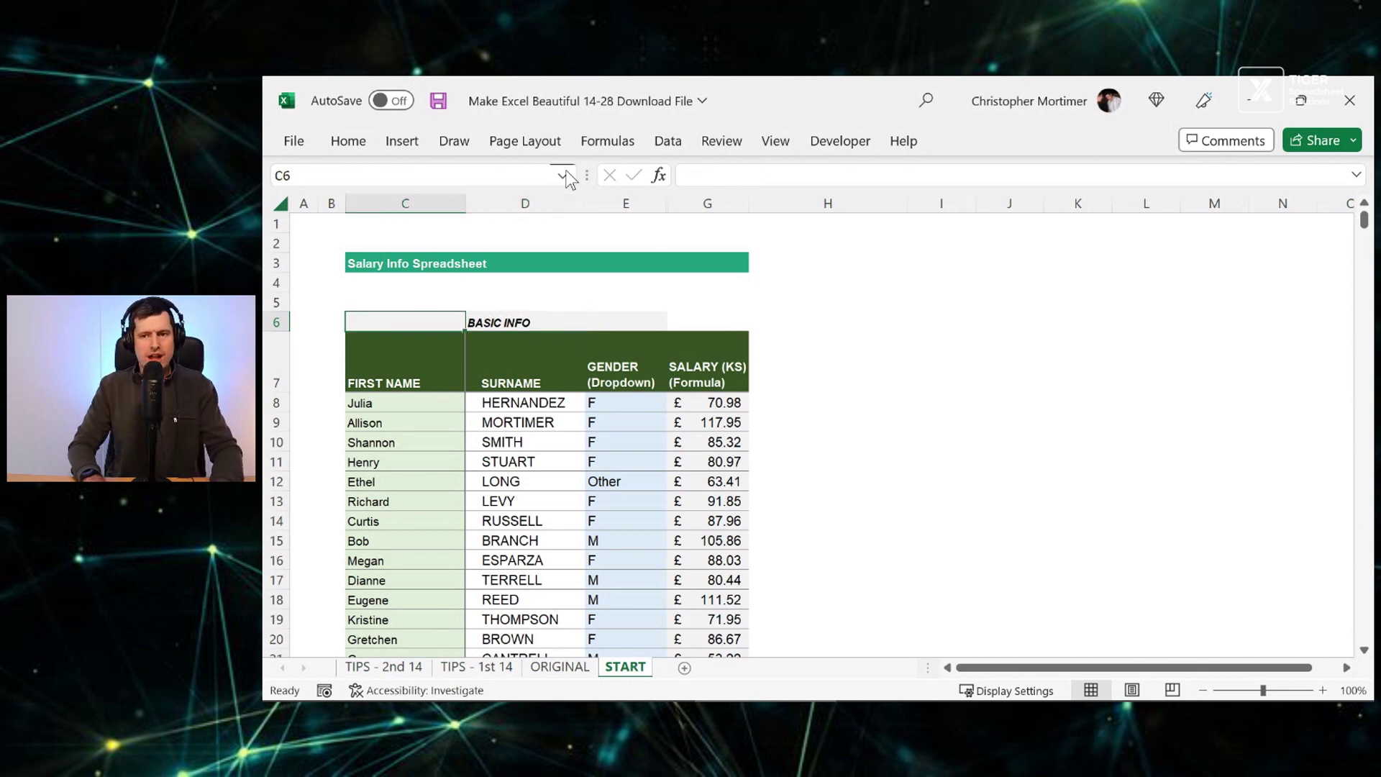
pyautogui.hotkey('shift', 'Right')
pyautogui.hotkey('shift', 'Right')
pyautogui.press('Left')
pyautogui.press('Right')
pyautogui.press('Right')
pyautogui.hotkey('alt', 'h')
pyautogui.press('a')
pyautogui.press('c')
# Step: Select cells C6 through E6 across row 6
pyautogui.press('Left')
pyautogui.hotkey('shift', 'Right')
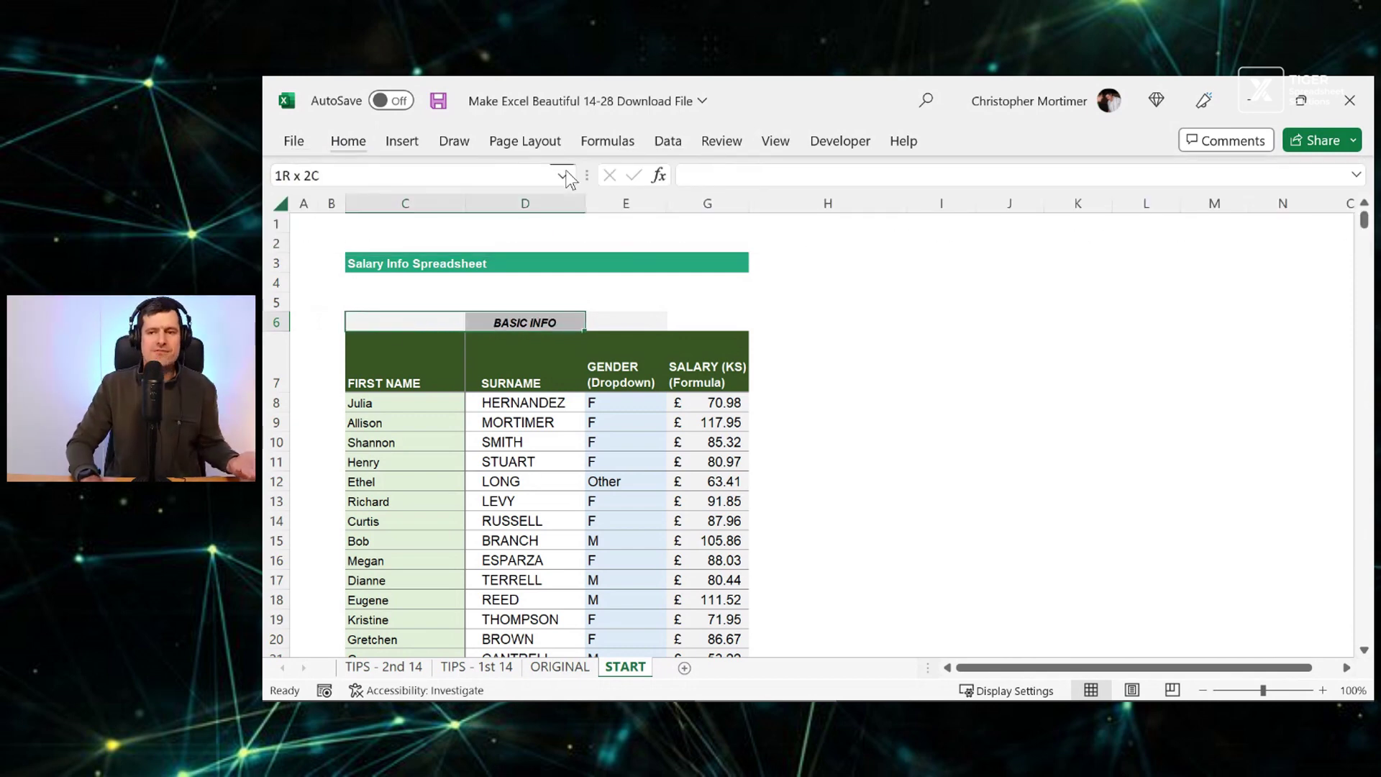
pyautogui.hotkey('shift', 'Right')
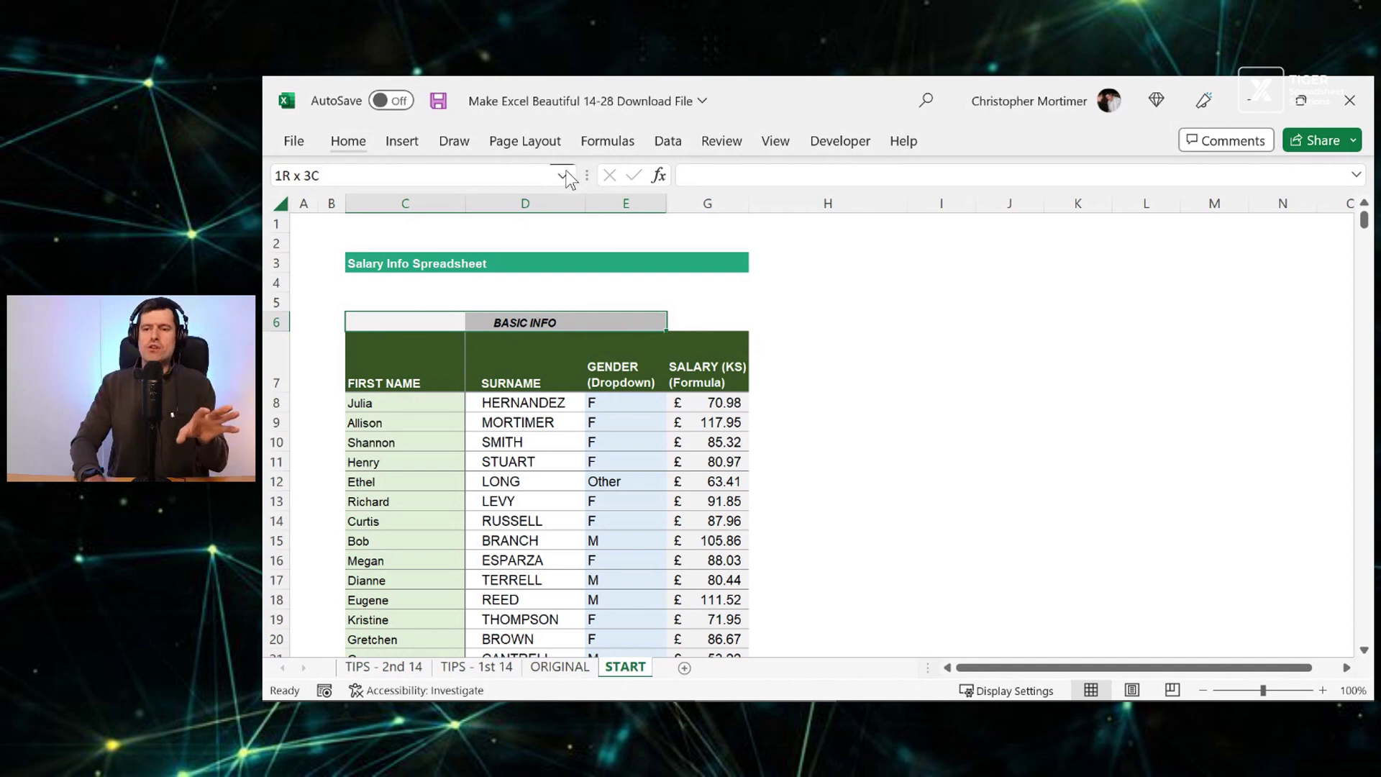
pyautogui.press('Left')
pyautogui.press('Right')
pyautogui.hotkey('shift', 'Right')
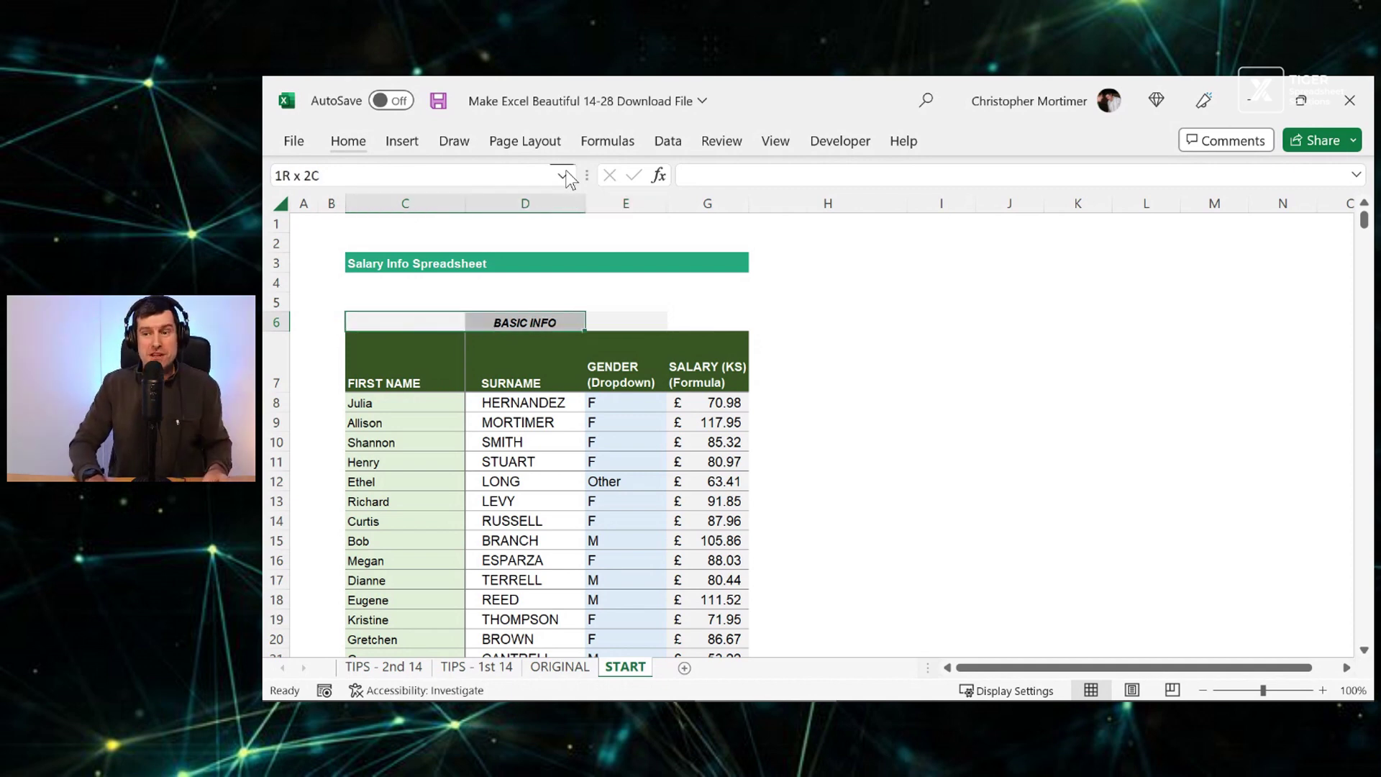
pyautogui.hotkey('shift', 'Right')
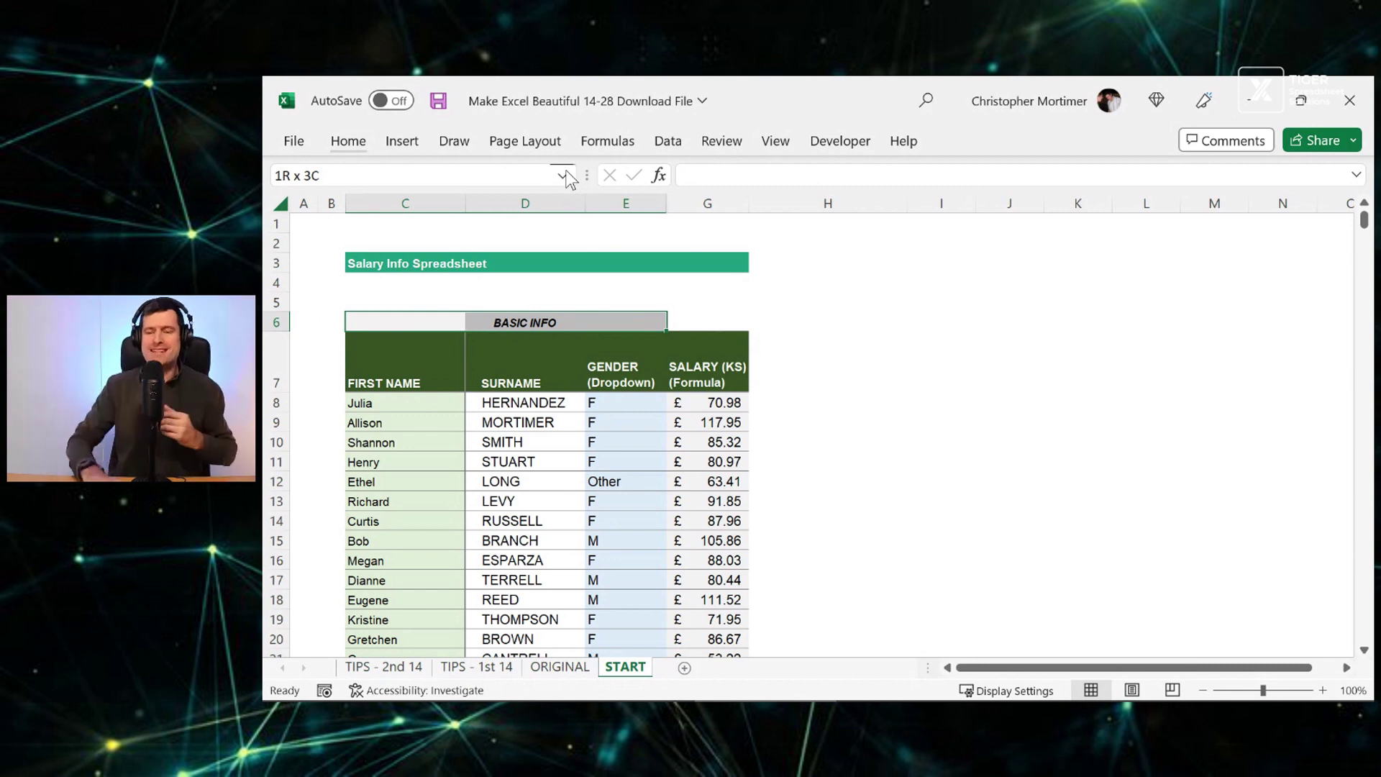
pyautogui.press('Left')
pyautogui.press('Right')
pyautogui.hotkey('shift', 'Right')
pyautogui.hotkey('shift', 'Right')
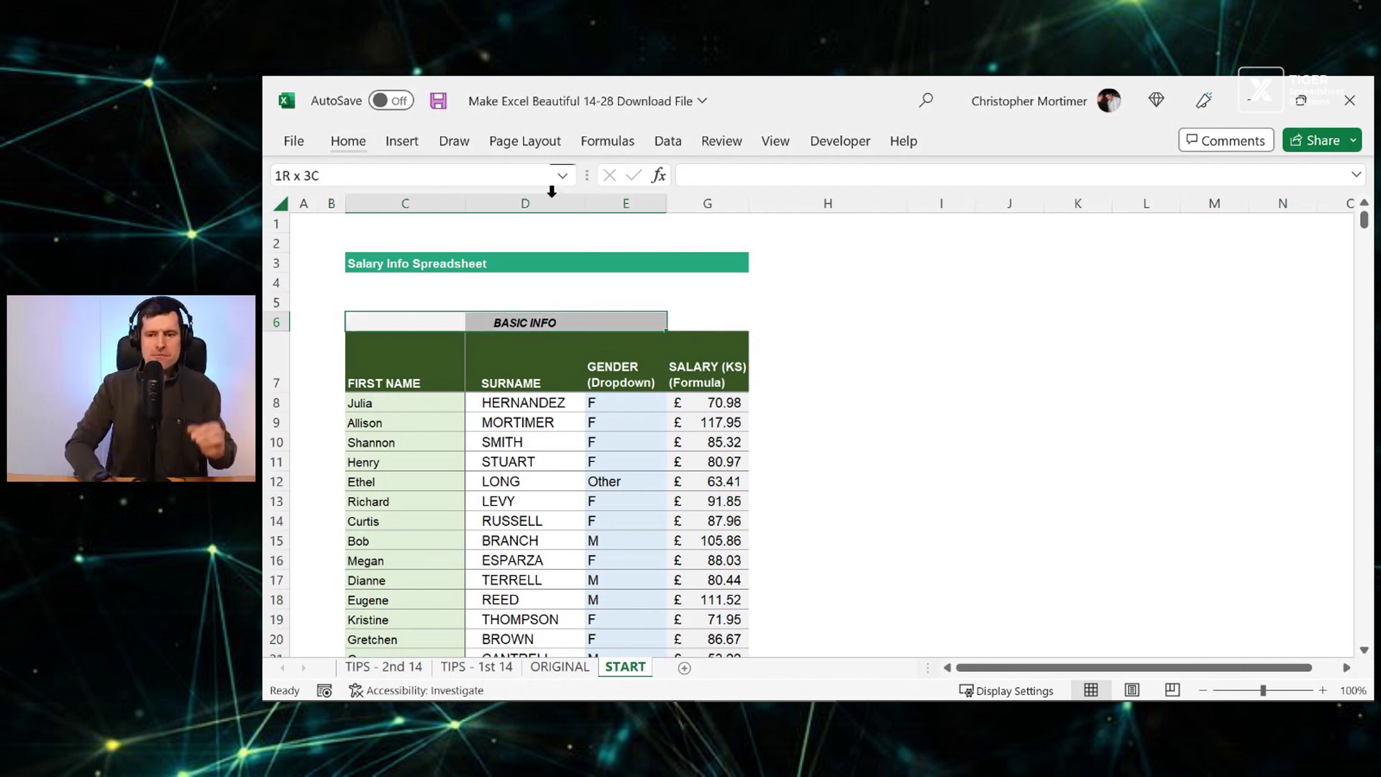
pyautogui.click(388, 667)
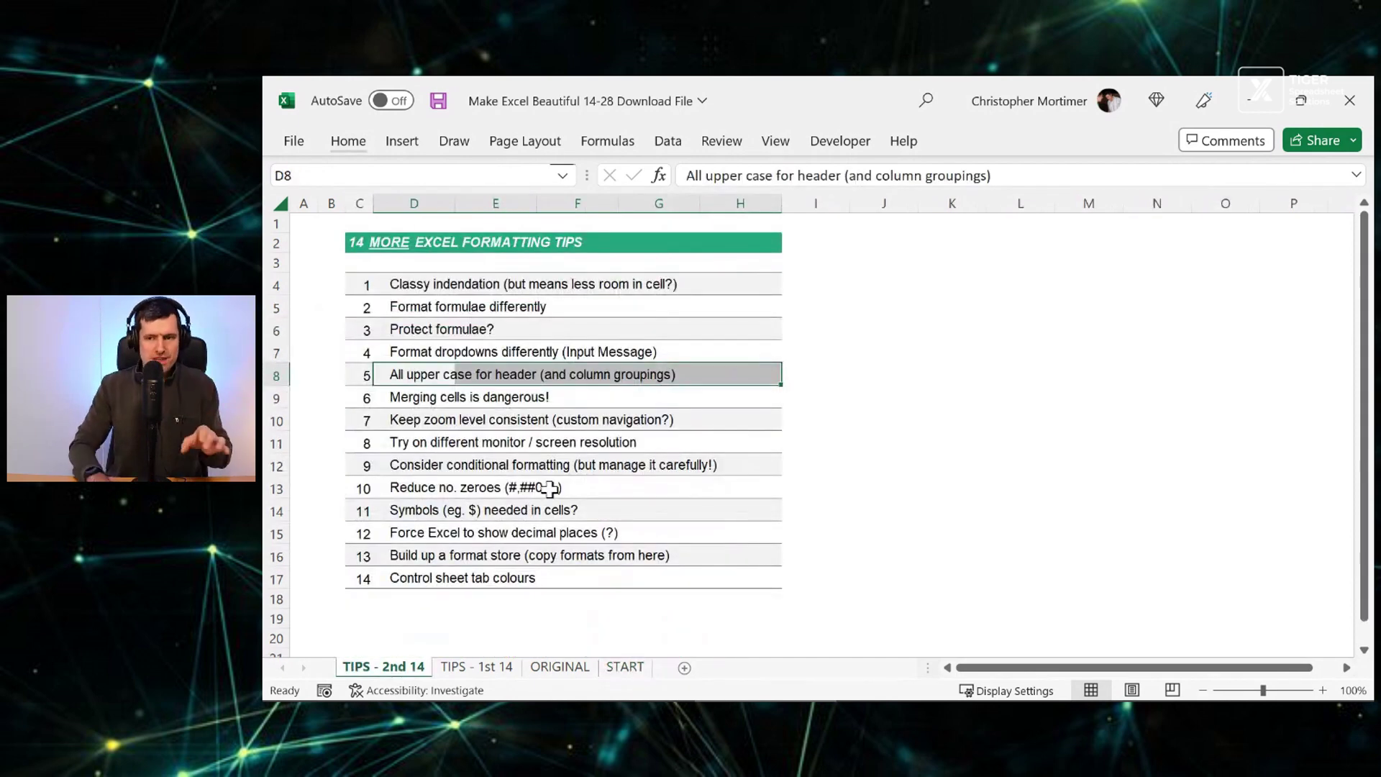
pyautogui.press('Down')
pyautogui.hotkey('shift', 'Right')
pyautogui.hotkey('shift', 'Right')
pyautogui.hotkey('shift', 'Right')
pyautogui.hotkey('shift', 'Right')
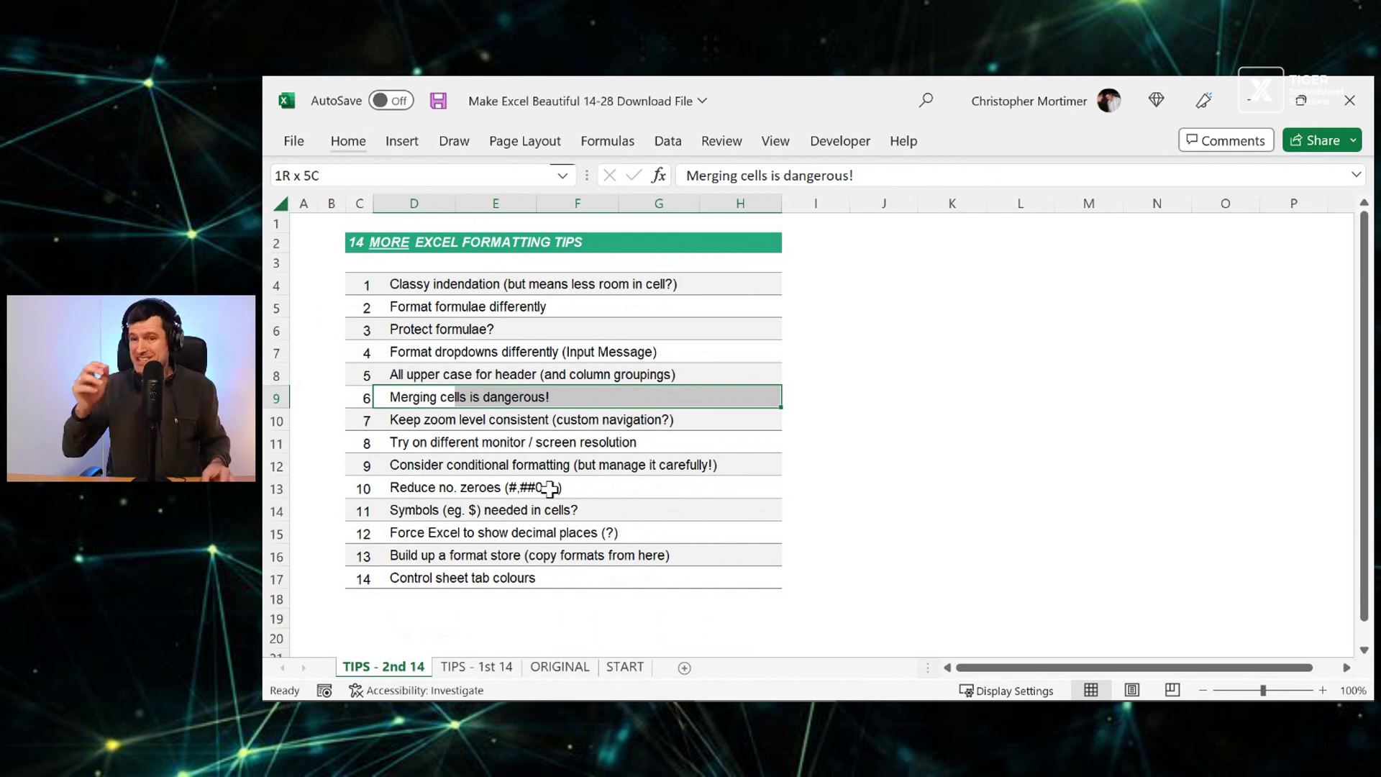
pyautogui.press('Left')
pyautogui.press('Up')
pyautogui.press('Up')
pyautogui.press('Up')
pyautogui.press('Up')
pyautogui.press('Up')
pyautogui.press('Up')
pyautogui.press('Up')
pyautogui.press('Right')
pyautogui.press('Down')
pyautogui.press('Down')
pyautogui.press('Down')
pyautogui.press('Down')
pyautogui.press('Down')
pyautogui.press('Down')
pyautogui.press('Down')
pyautogui.hotkey('shift', 'Right')
pyautogui.hotkey('shift', 'Right')
pyautogui.press('Down')
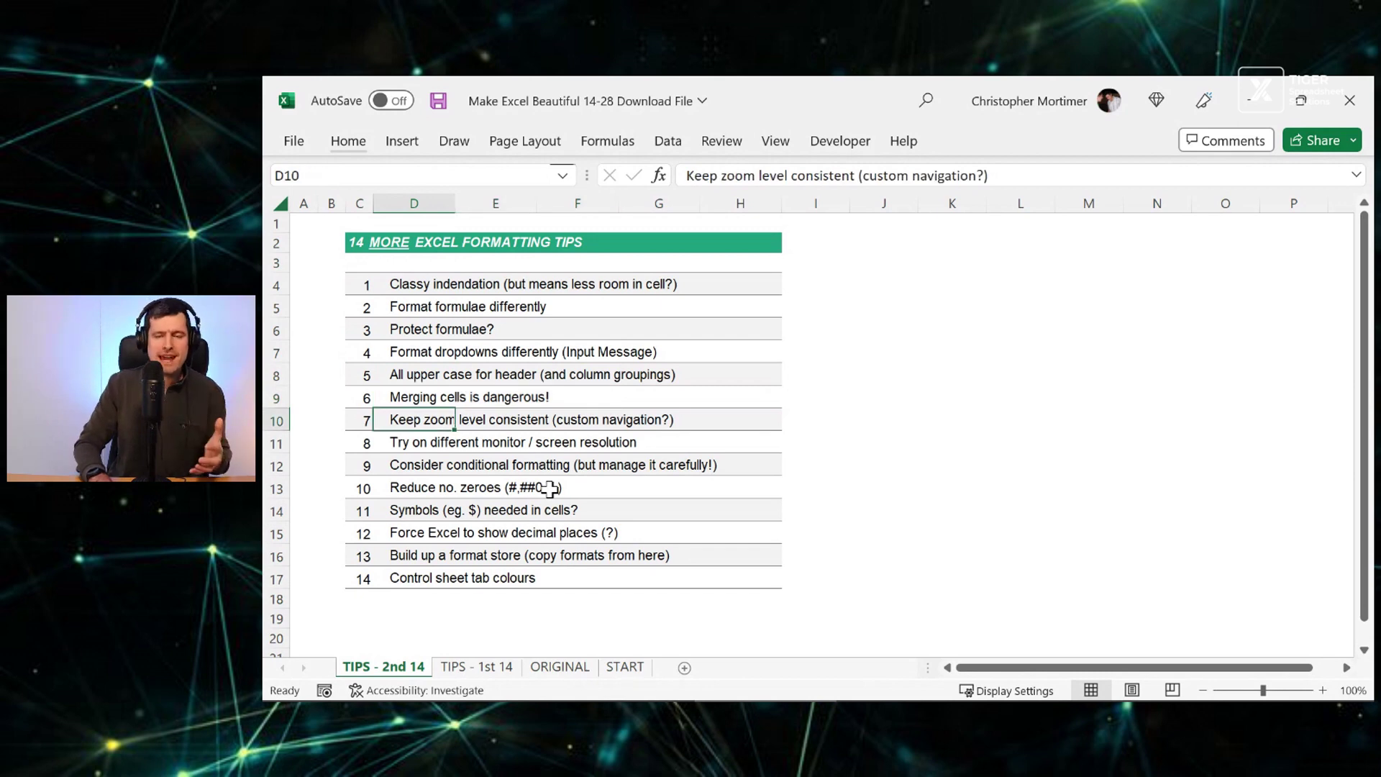
pyautogui.hotkey('shift', 'Right')
pyautogui.hotkey('shift', 'Right')
pyautogui.hotkey('shift', 'Right')
pyautogui.hotkey('shift', 'Right')
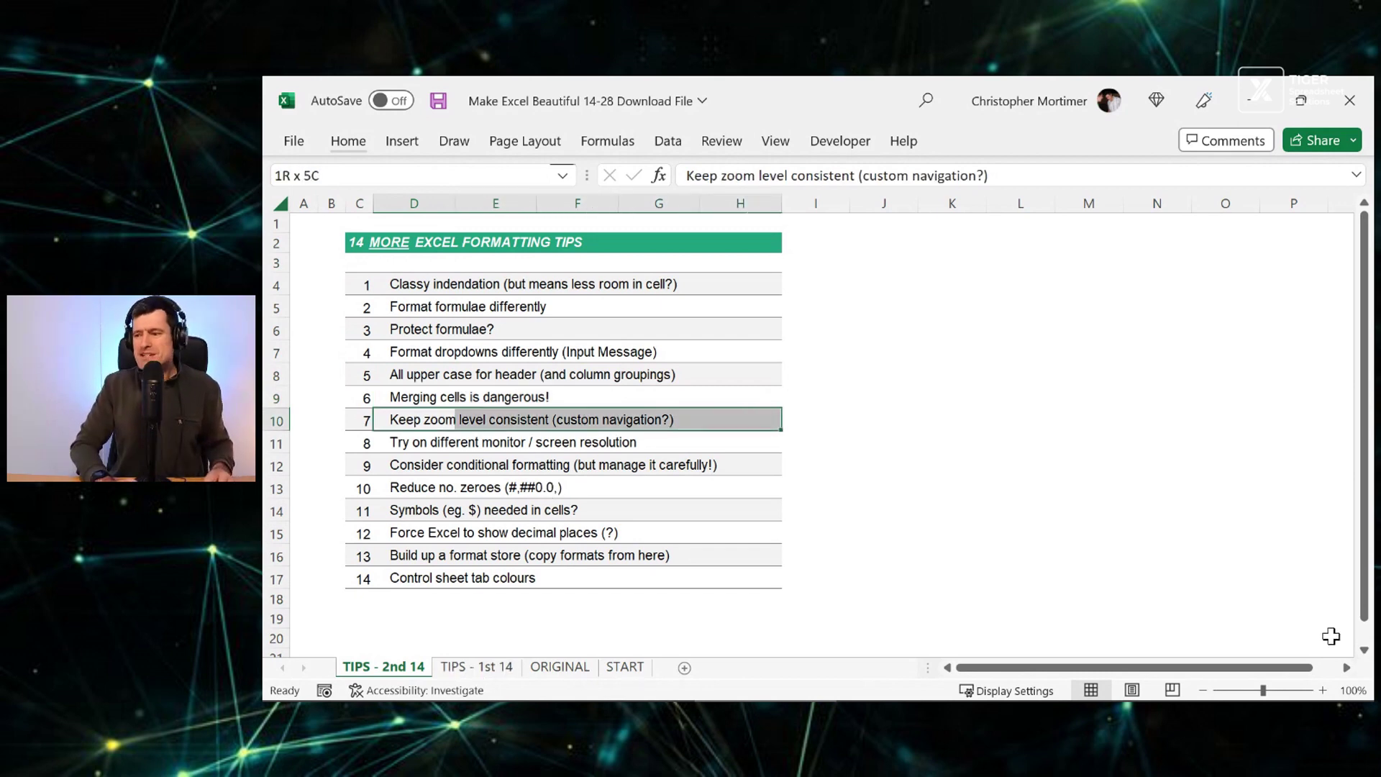
pyautogui.moveTo(1264, 691); pyautogui.dragTo(1267, 691)
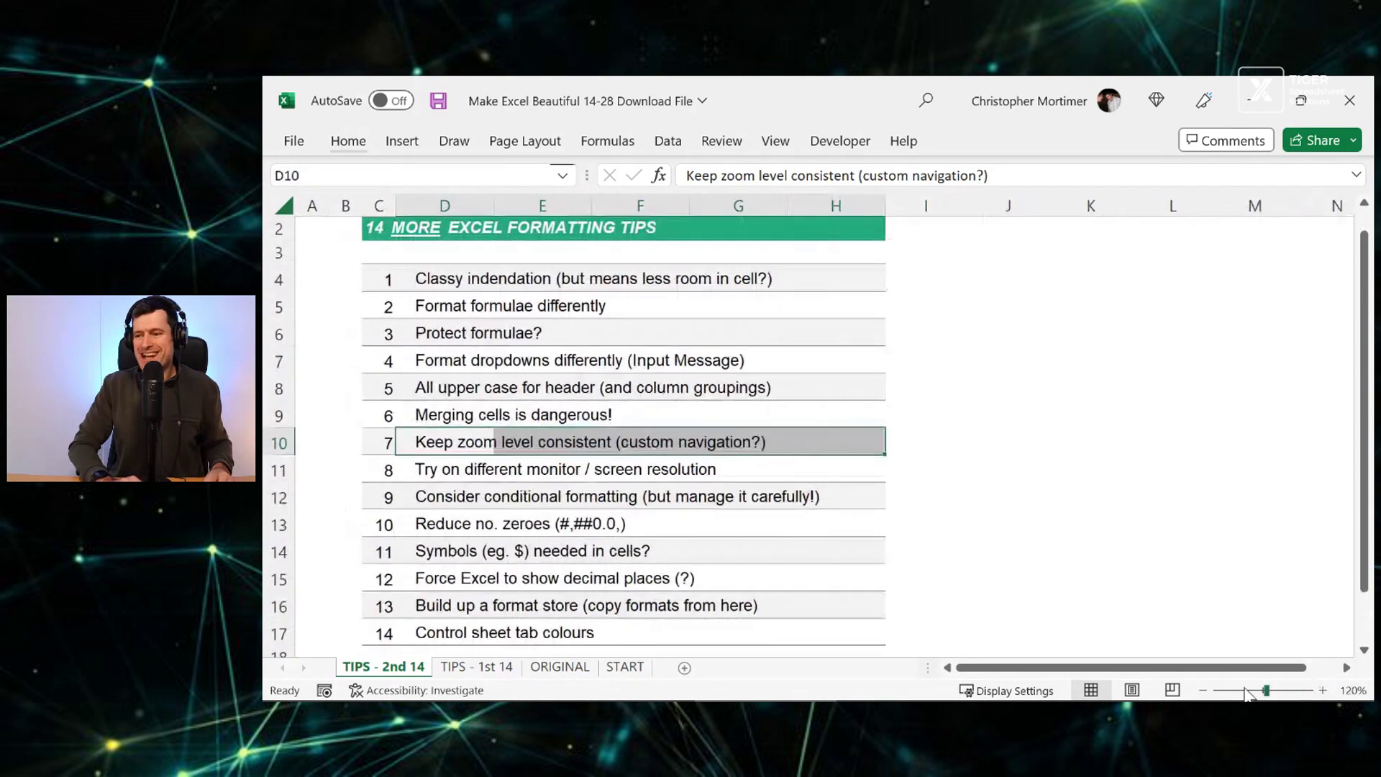
pyautogui.click(1204, 690)
pyautogui.click(1204, 690)
pyautogui.click(1205, 690)
pyautogui.click(1204, 690)
pyautogui.click(1204, 691)
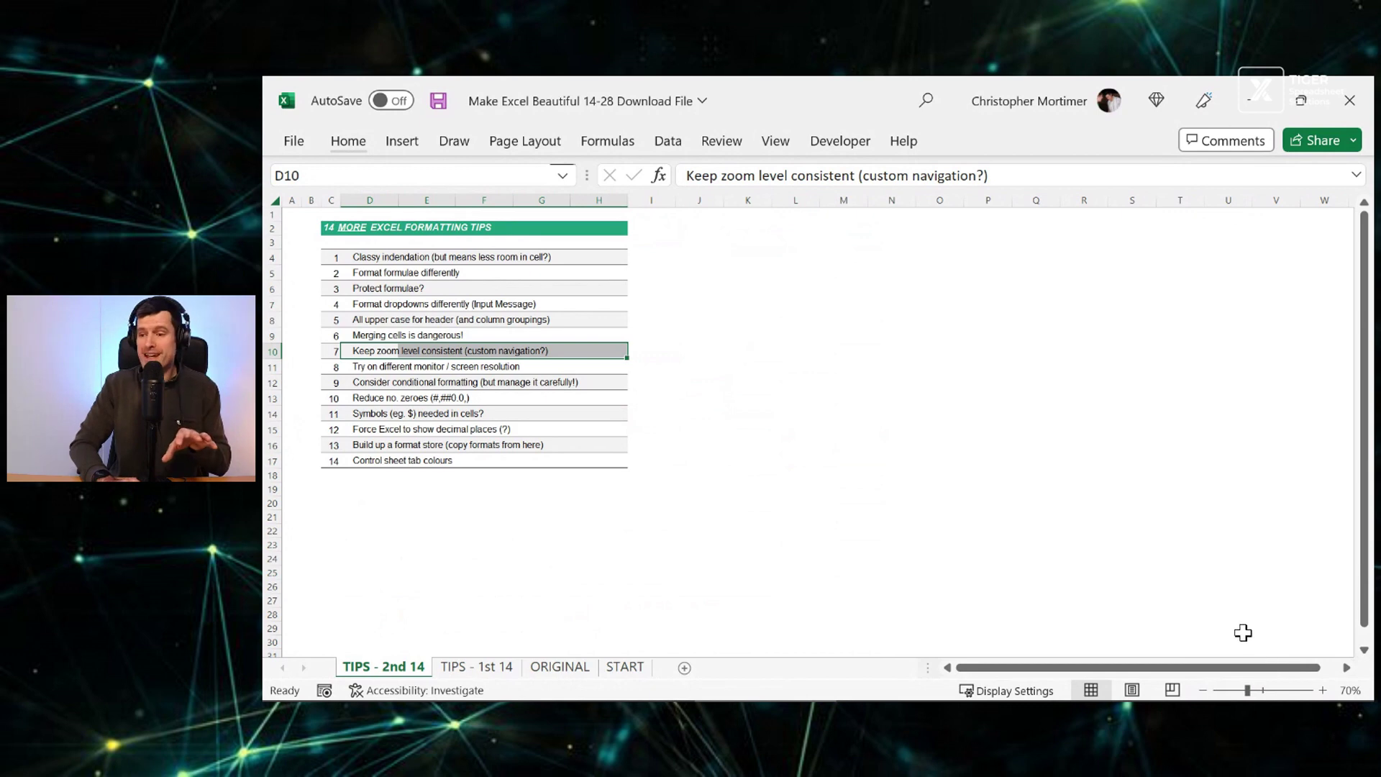
pyautogui.click(497, 668)
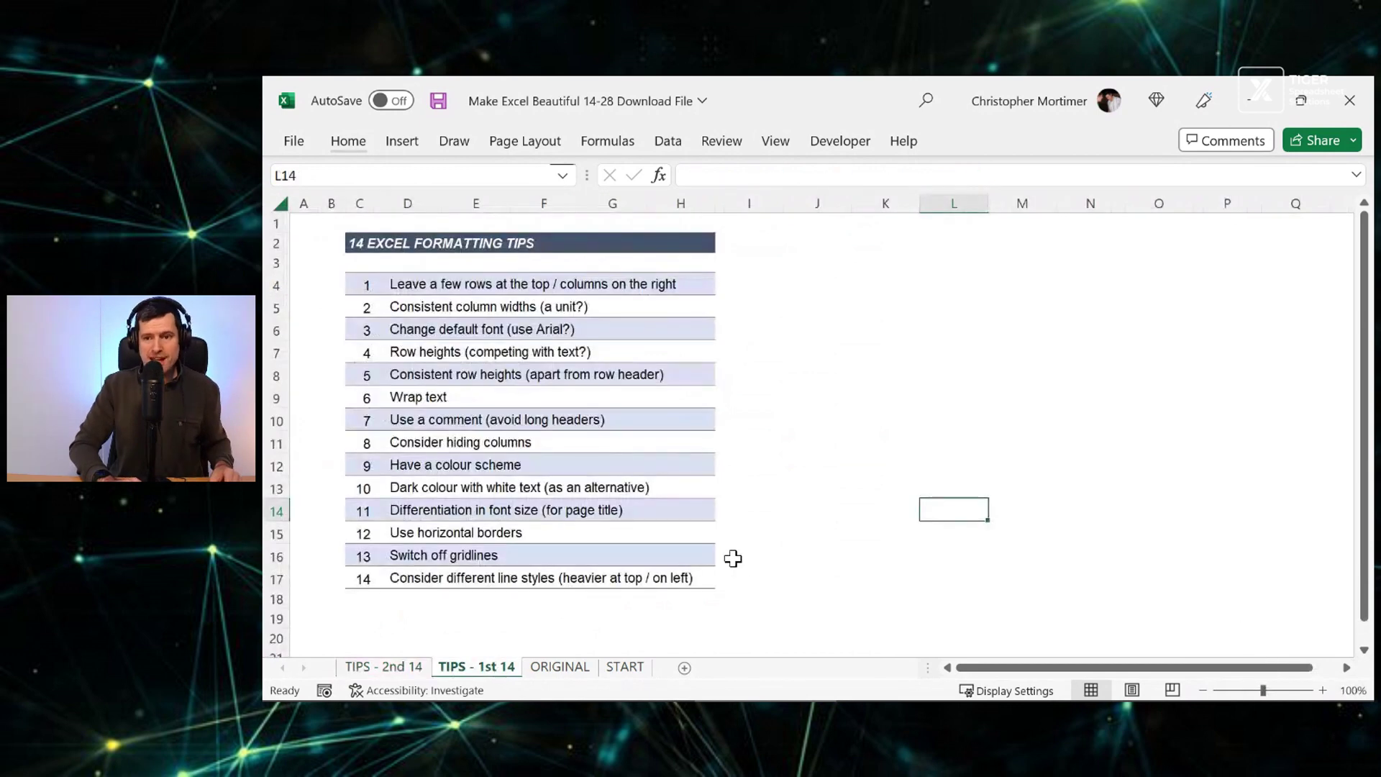
pyautogui.click(378, 667)
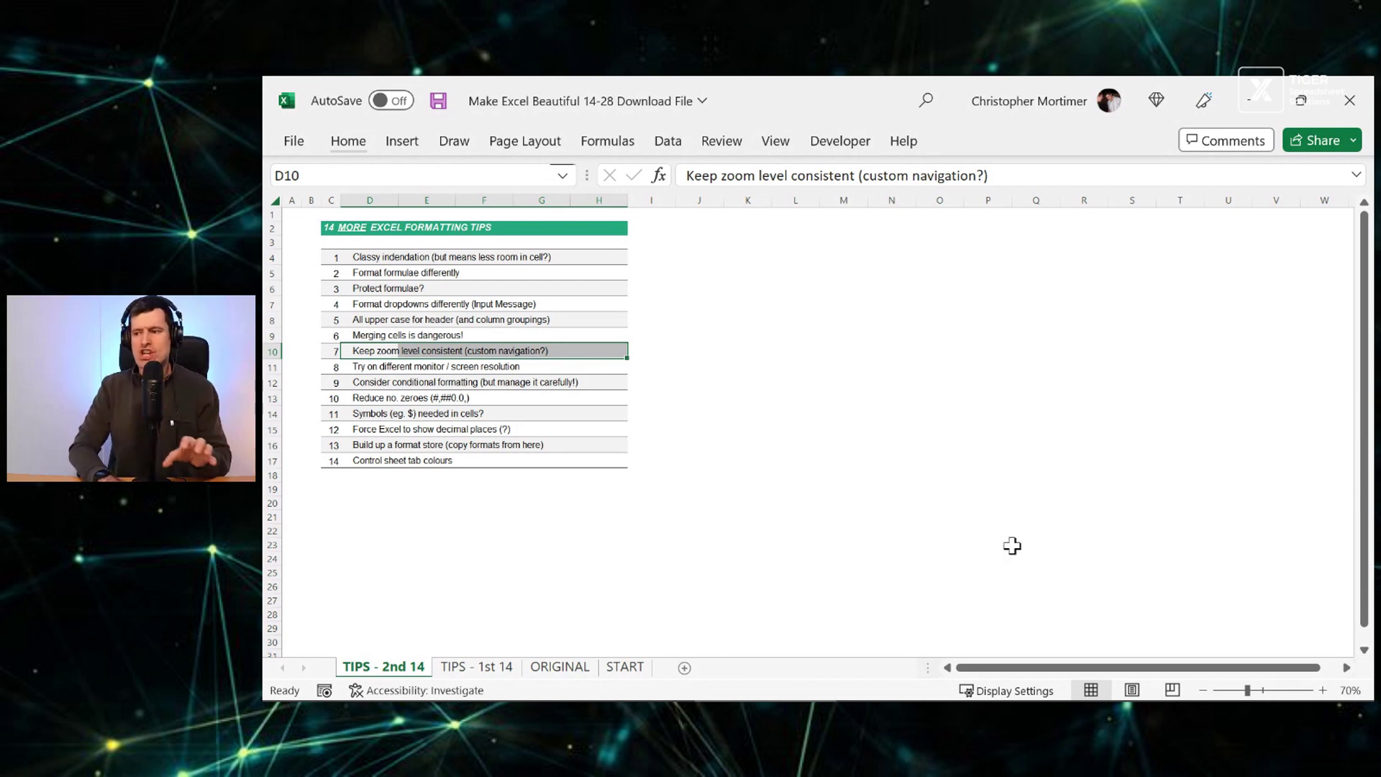
pyautogui.click(1322, 690)
pyautogui.click(1322, 691)
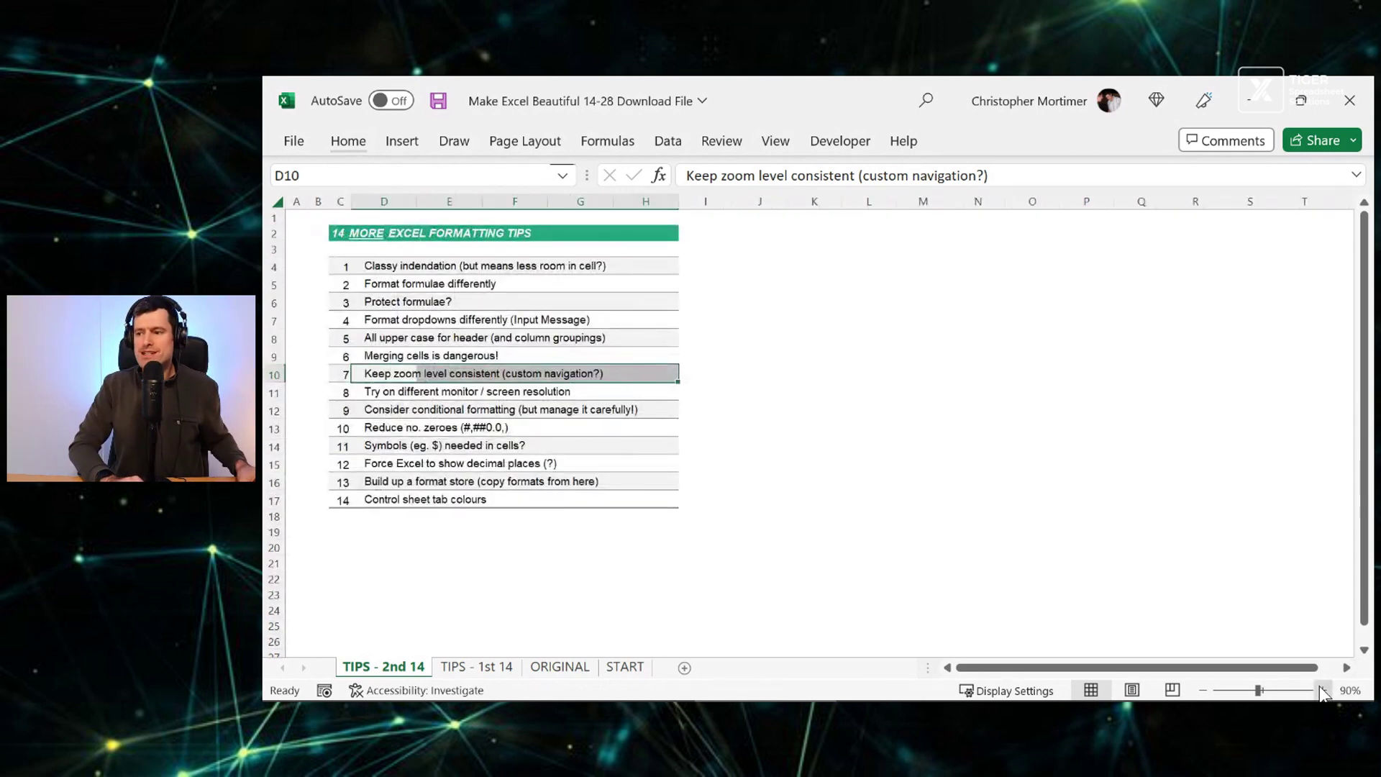
pyautogui.click(1322, 691)
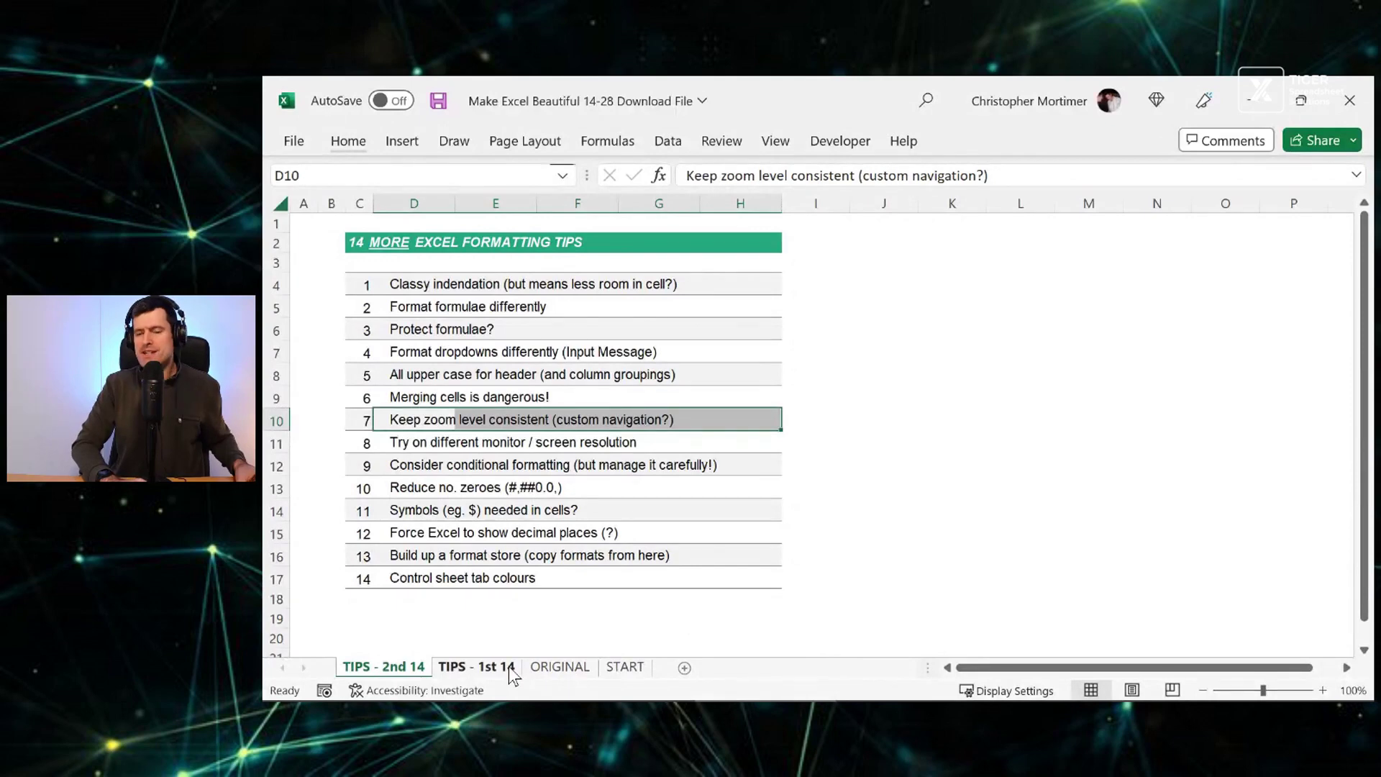
pyautogui.click(508, 666)
pyautogui.click(405, 666)
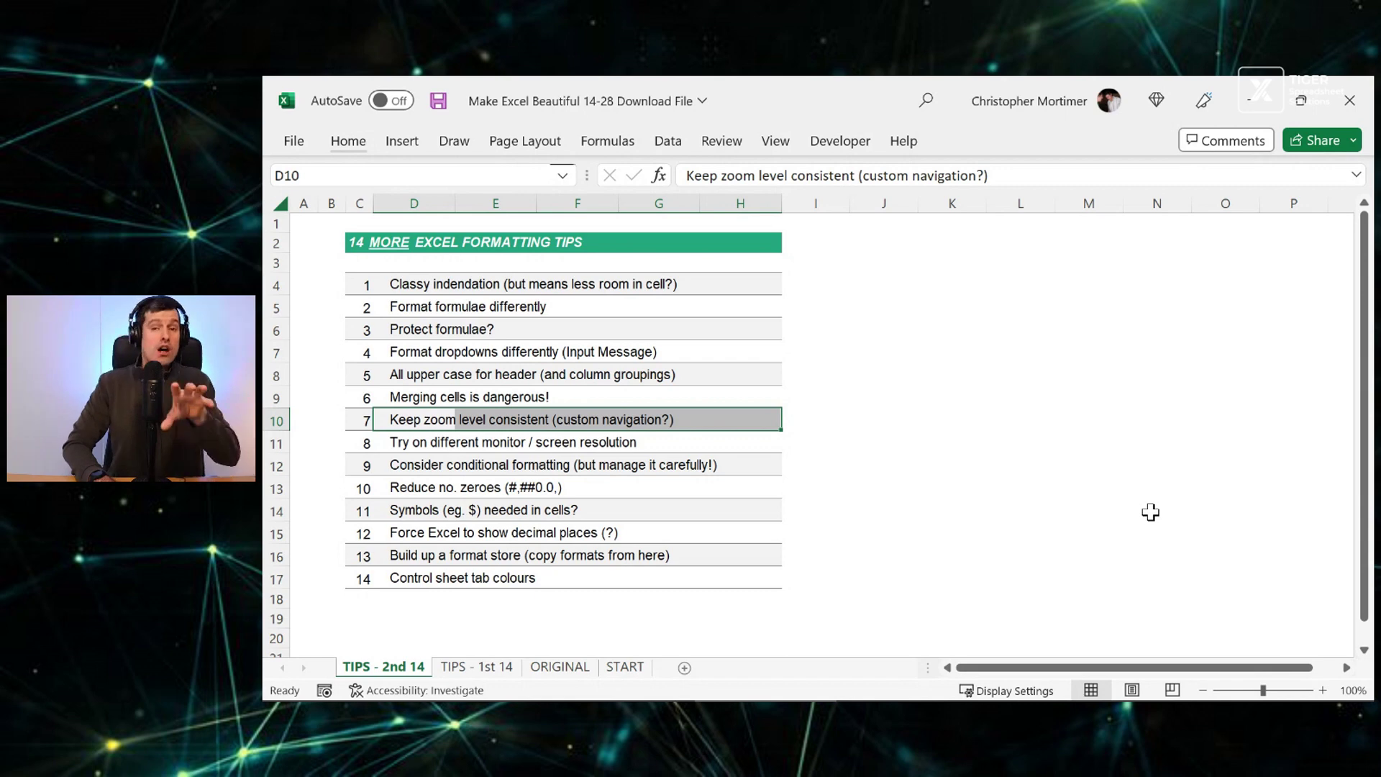
pyautogui.moveTo(983, 175); pyautogui.dragTo(863, 175)
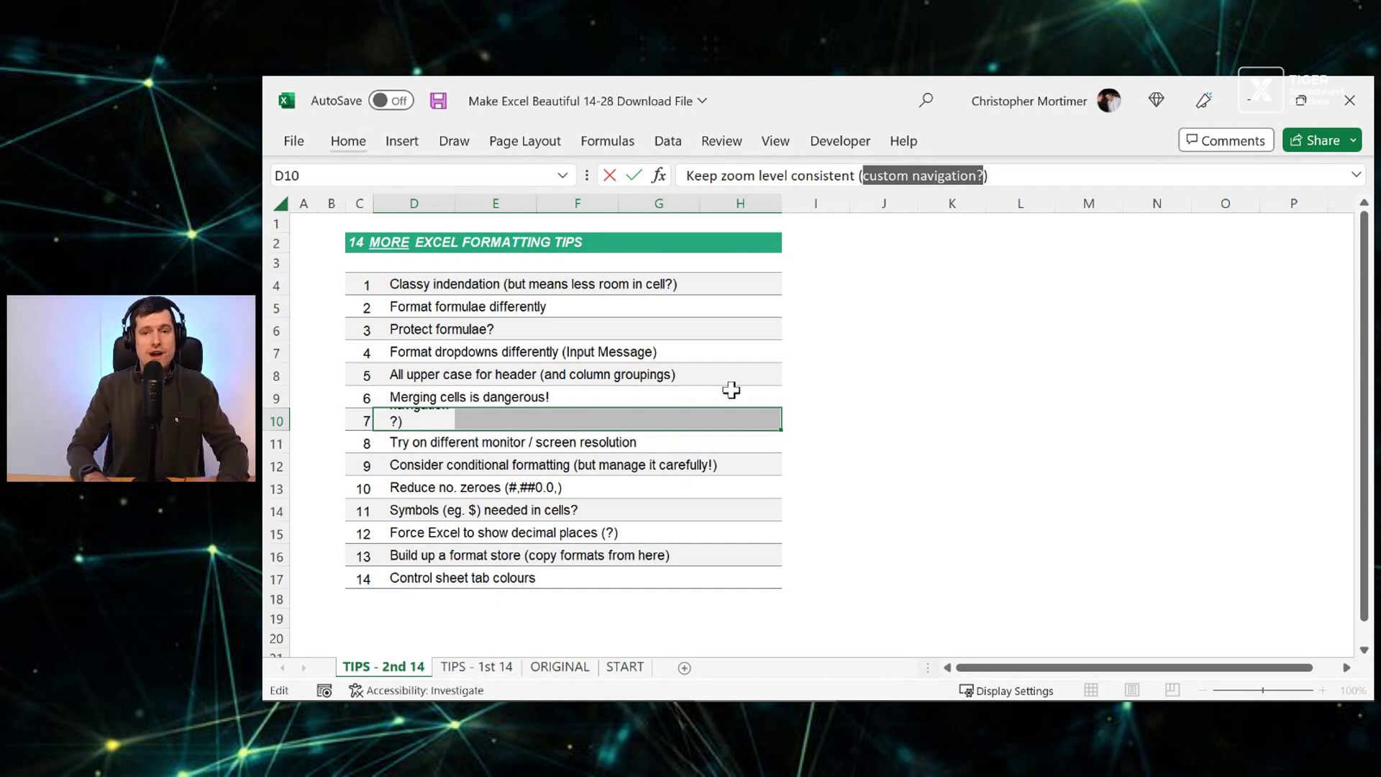
pyautogui.press('Escape')
pyautogui.press('Down')
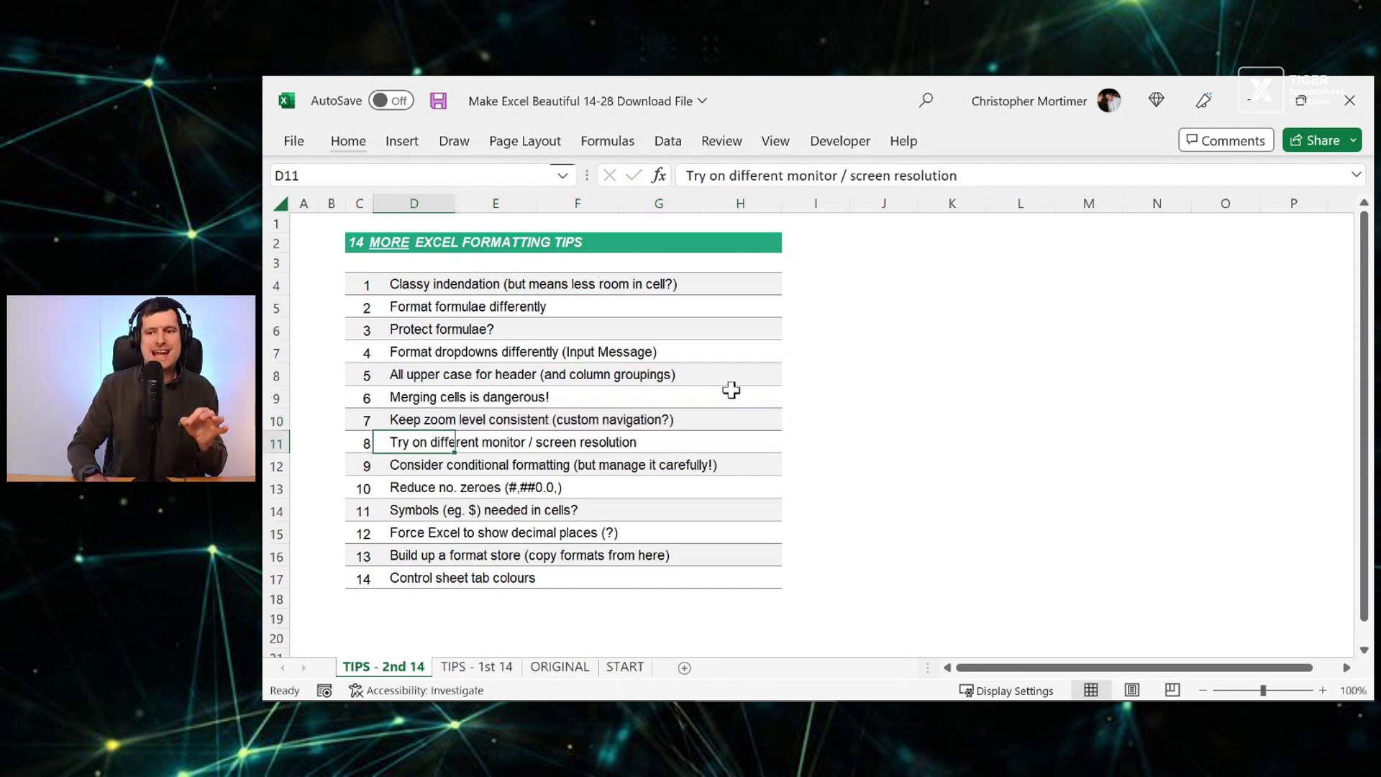
pyautogui.hotkey('shift', 'Right')
pyautogui.hotkey('shift', 'Right')
pyautogui.hotkey('shift', 'Right')
pyautogui.hotkey('shift', 'Right')
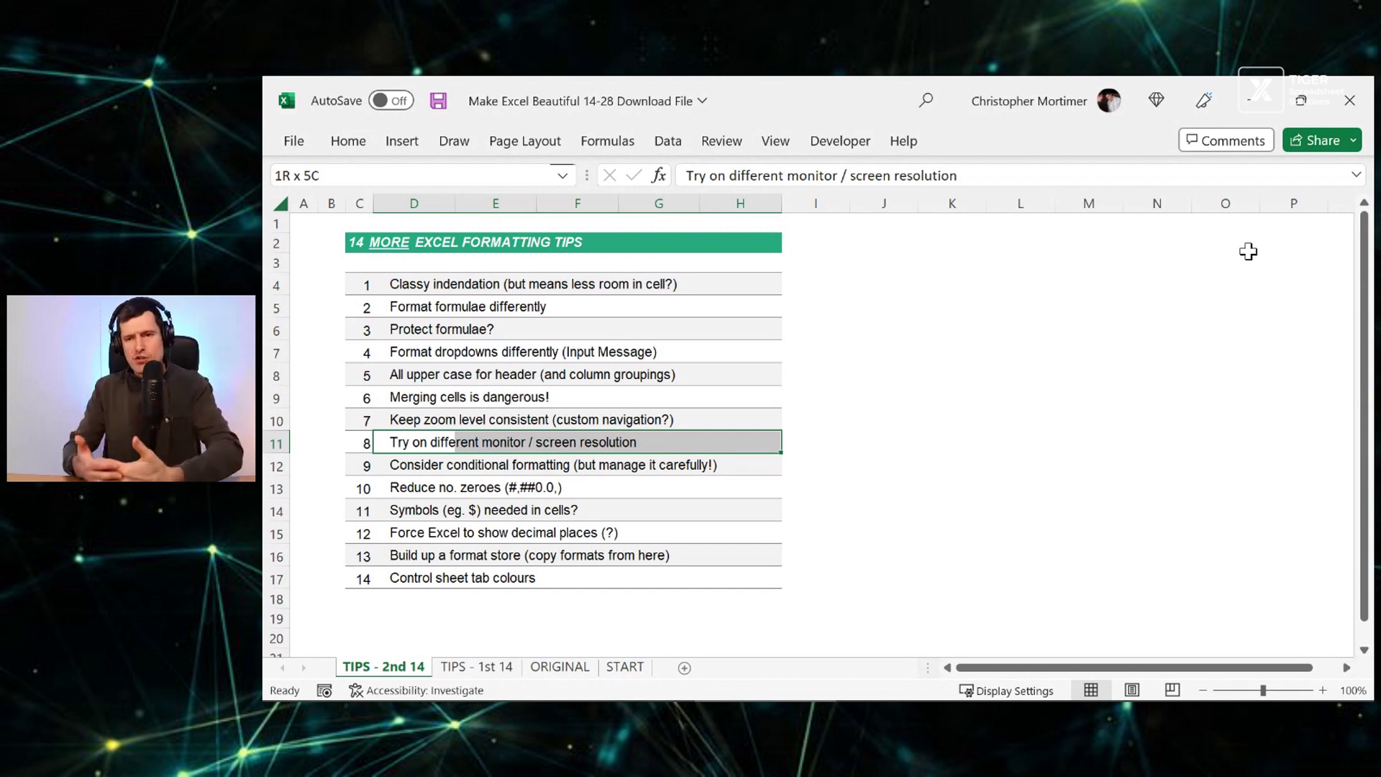
pyautogui.click(303, 222)
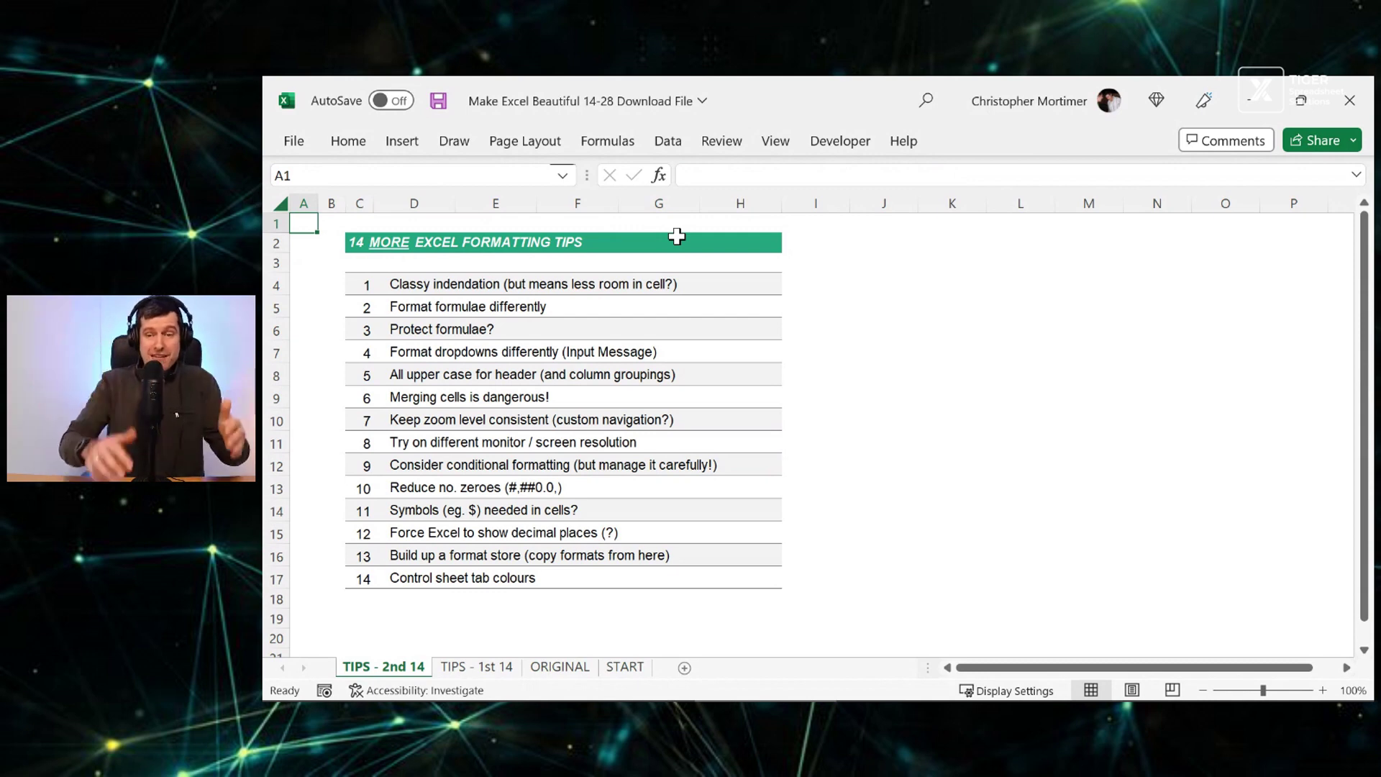
pyautogui.hotkey('shift', 'Right')
pyautogui.hotkey('shift', 'Right')
pyautogui.hotkey('shift', 'Right')
pyautogui.hotkey('shift', 'Down')
pyautogui.hotkey('shift', 'Down')
pyautogui.hotkey('shift', 'Down')
pyautogui.hotkey('shift', 'Down')
pyautogui.hotkey('shift', 'Down')
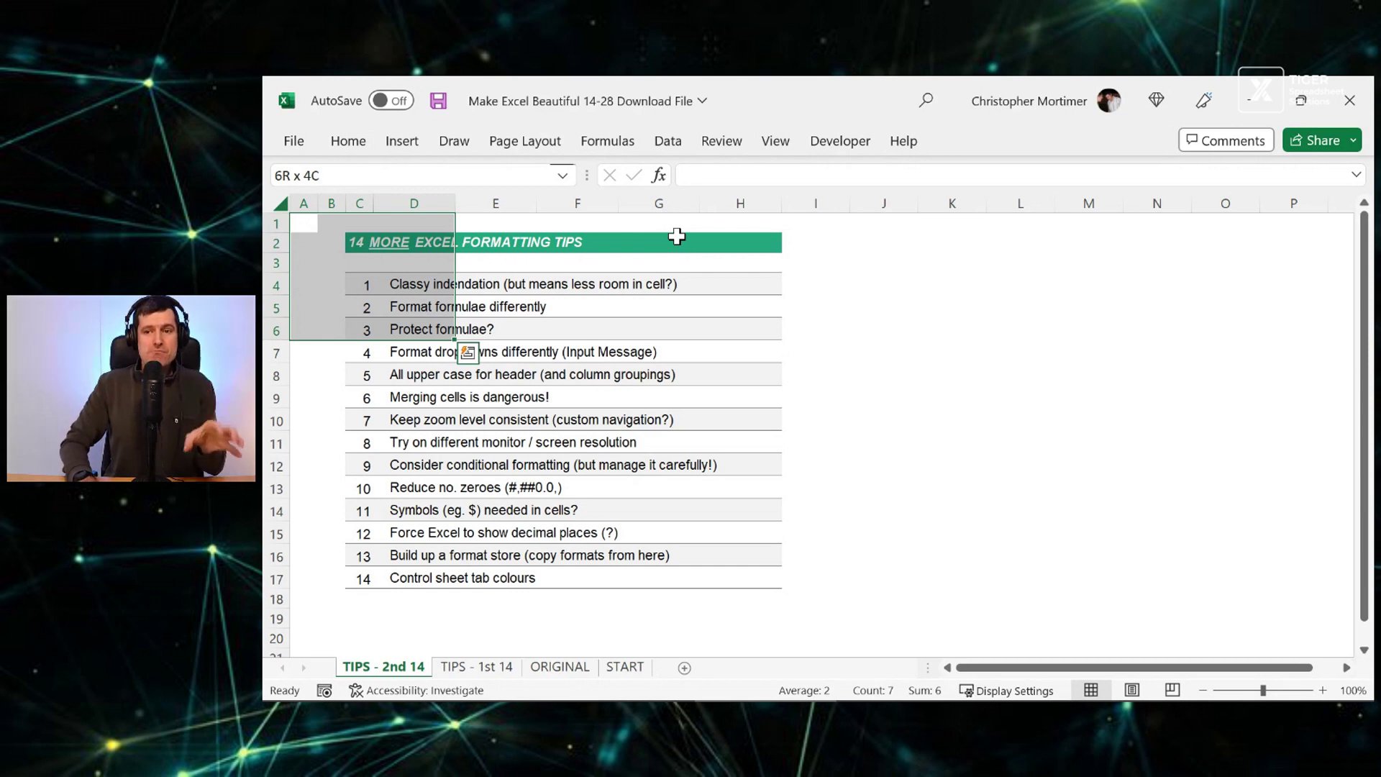
pyautogui.press('Right')
pyautogui.press('Right')
pyautogui.press('Right')
pyautogui.press('Right')
pyautogui.press('Right')
pyautogui.press('Right')
pyautogui.press('Right')
pyautogui.press('Right')
pyautogui.press('Right')
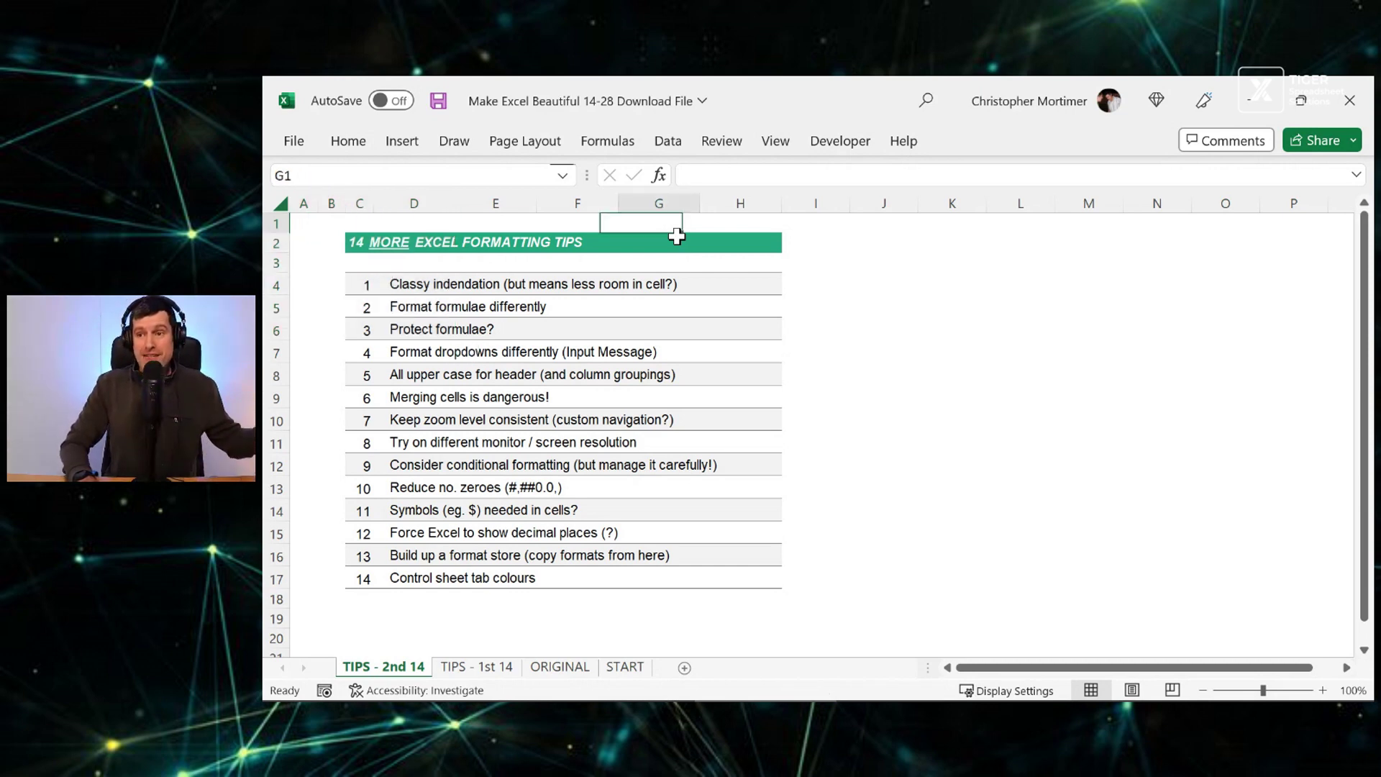
pyautogui.press('Down')
pyautogui.press('Down')
pyautogui.press('Down')
pyautogui.press('Down')
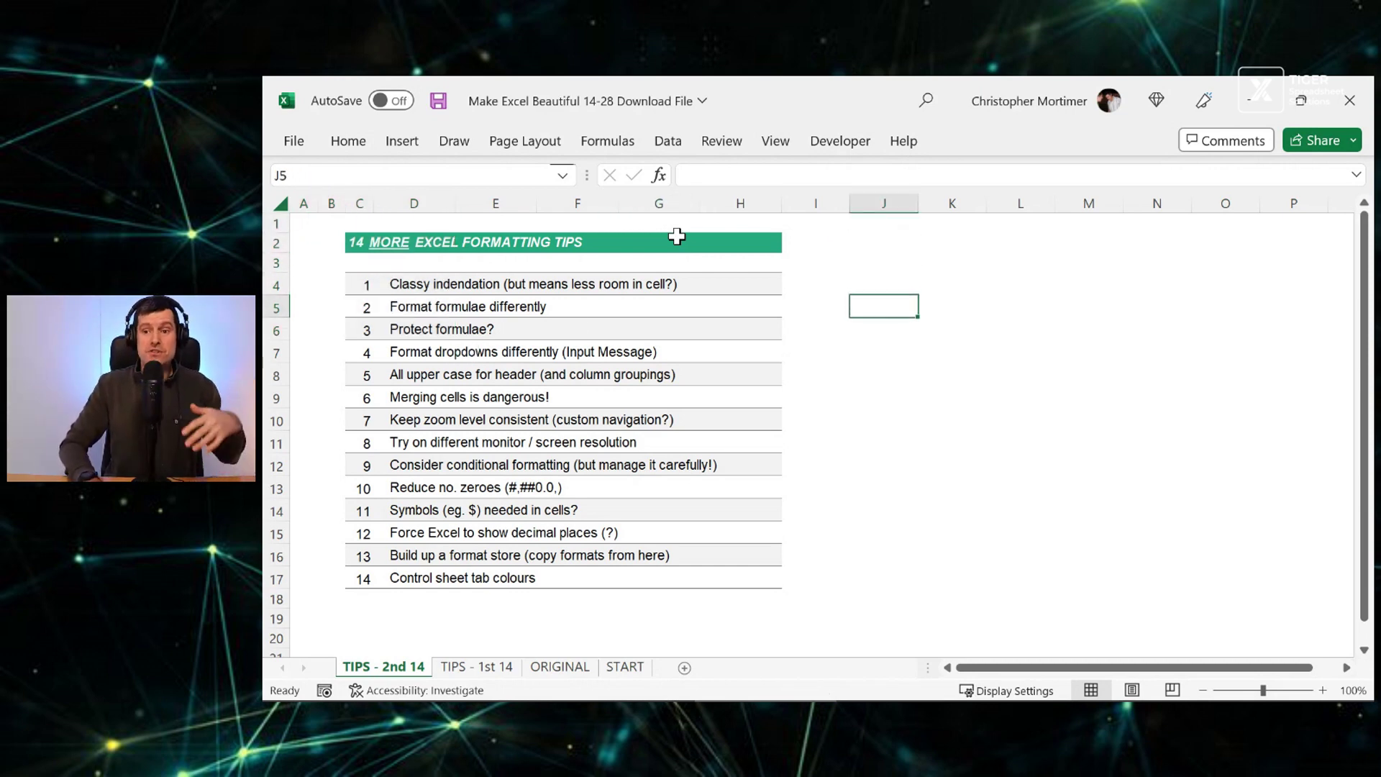
pyautogui.click(277, 445)
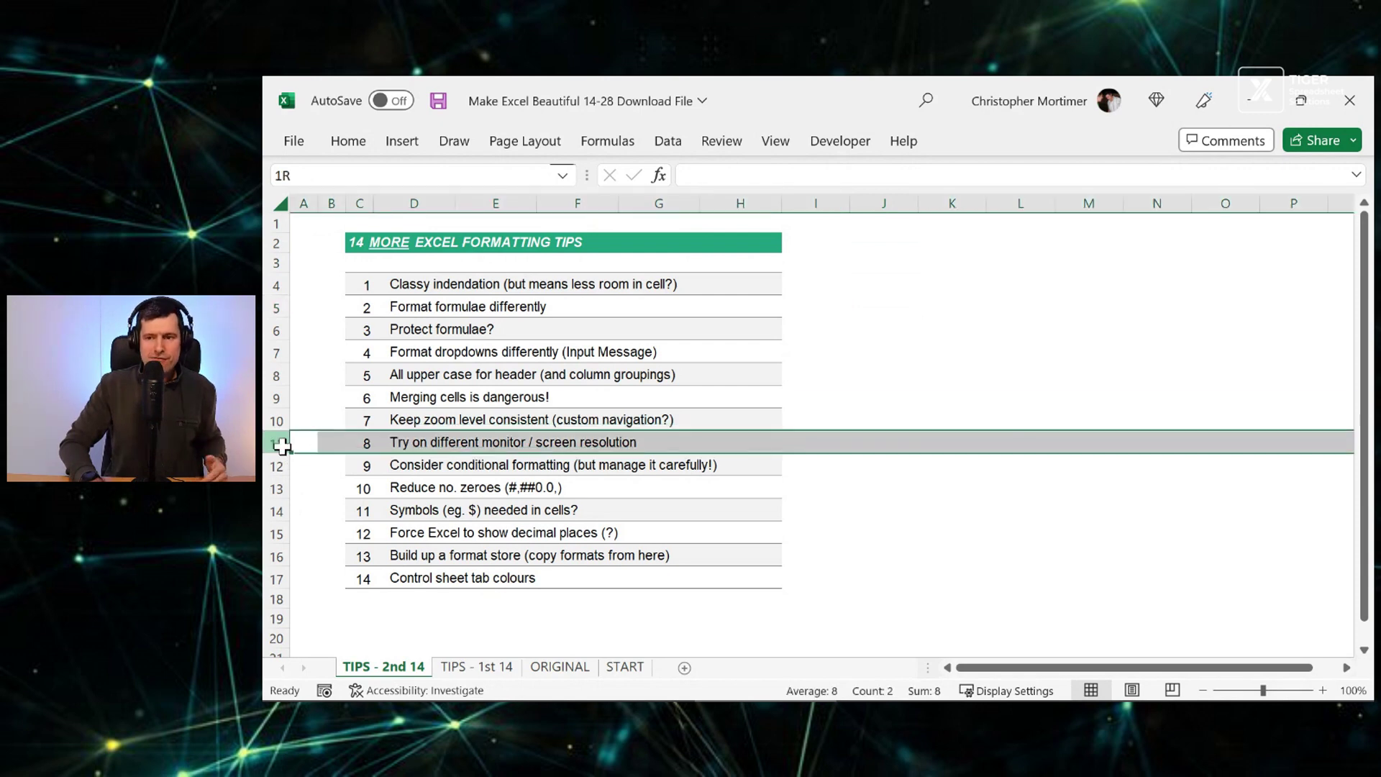
pyautogui.click(403, 468)
pyautogui.hotkey('shift', 'Right')
pyautogui.hotkey('shift', 'Right')
pyautogui.hotkey('shift', 'Right')
pyautogui.hotkey('shift', 'Right')
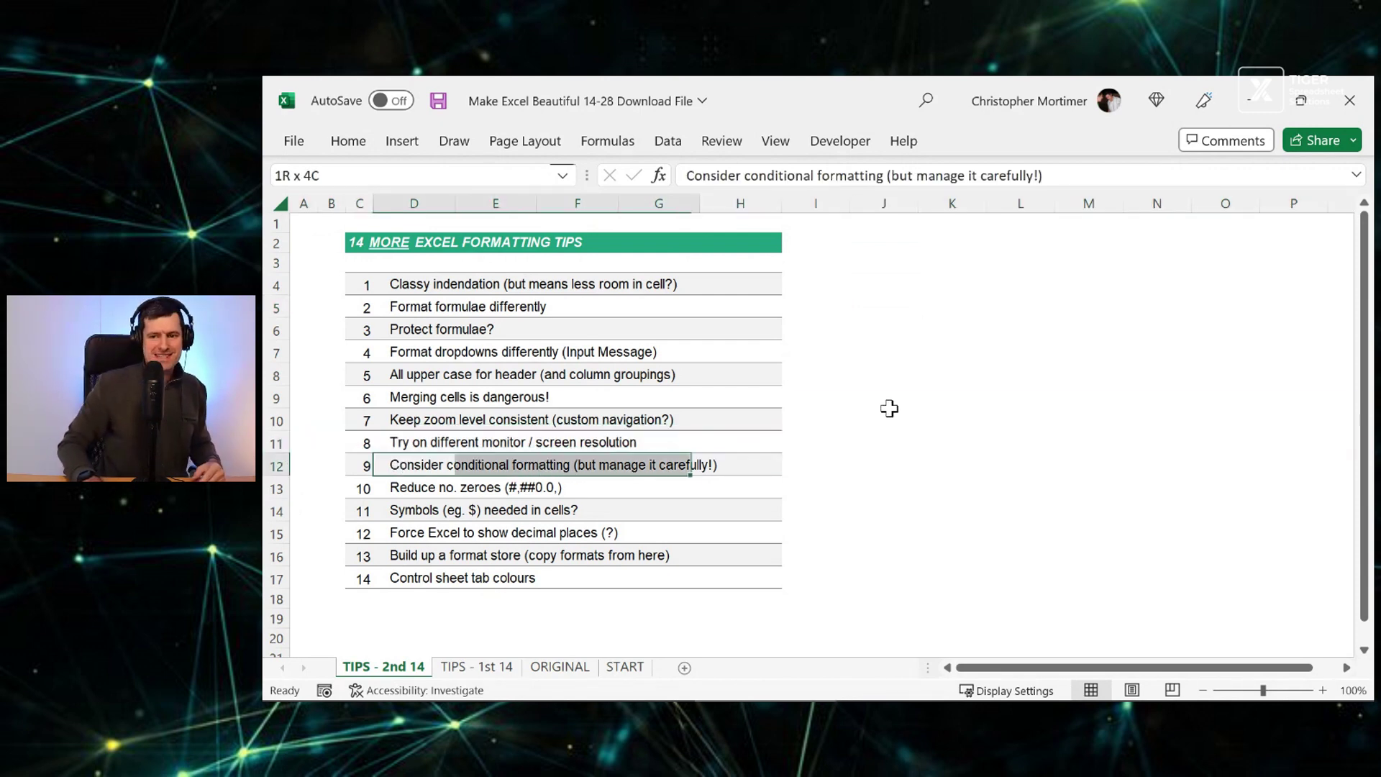
# Step: On the START sheet, select the gender column down to row 107
pyautogui.click(612, 675)
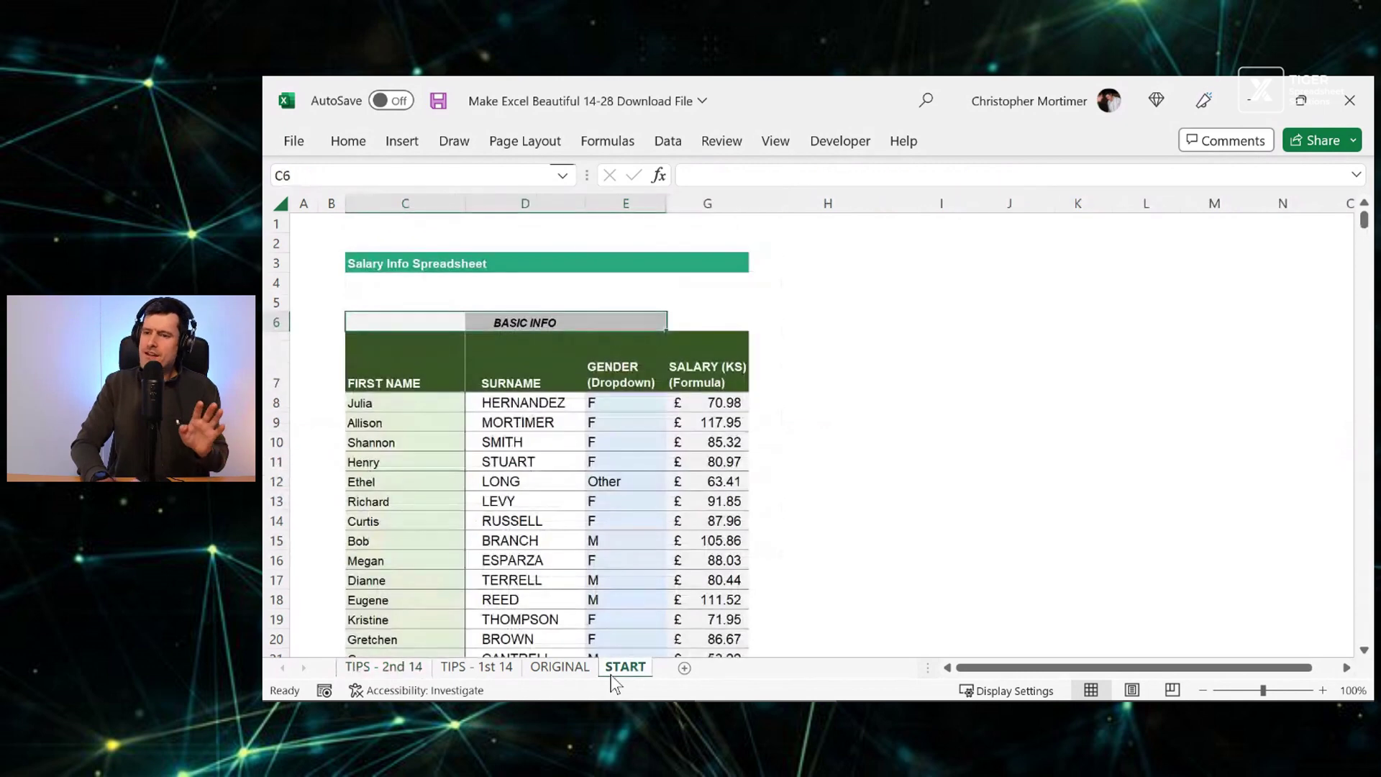
pyautogui.click(597, 400)
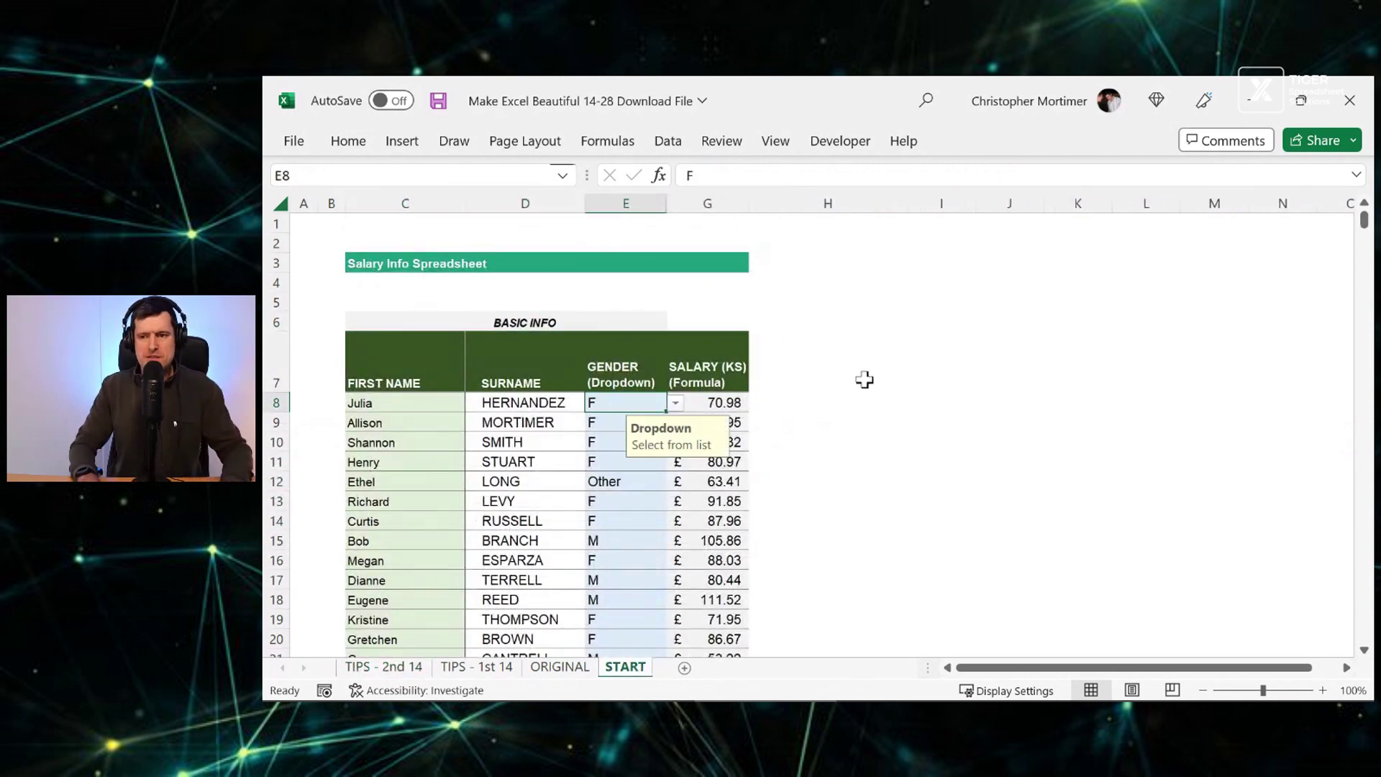
pyautogui.hotkey('ctrl', 'shift', 'Down')
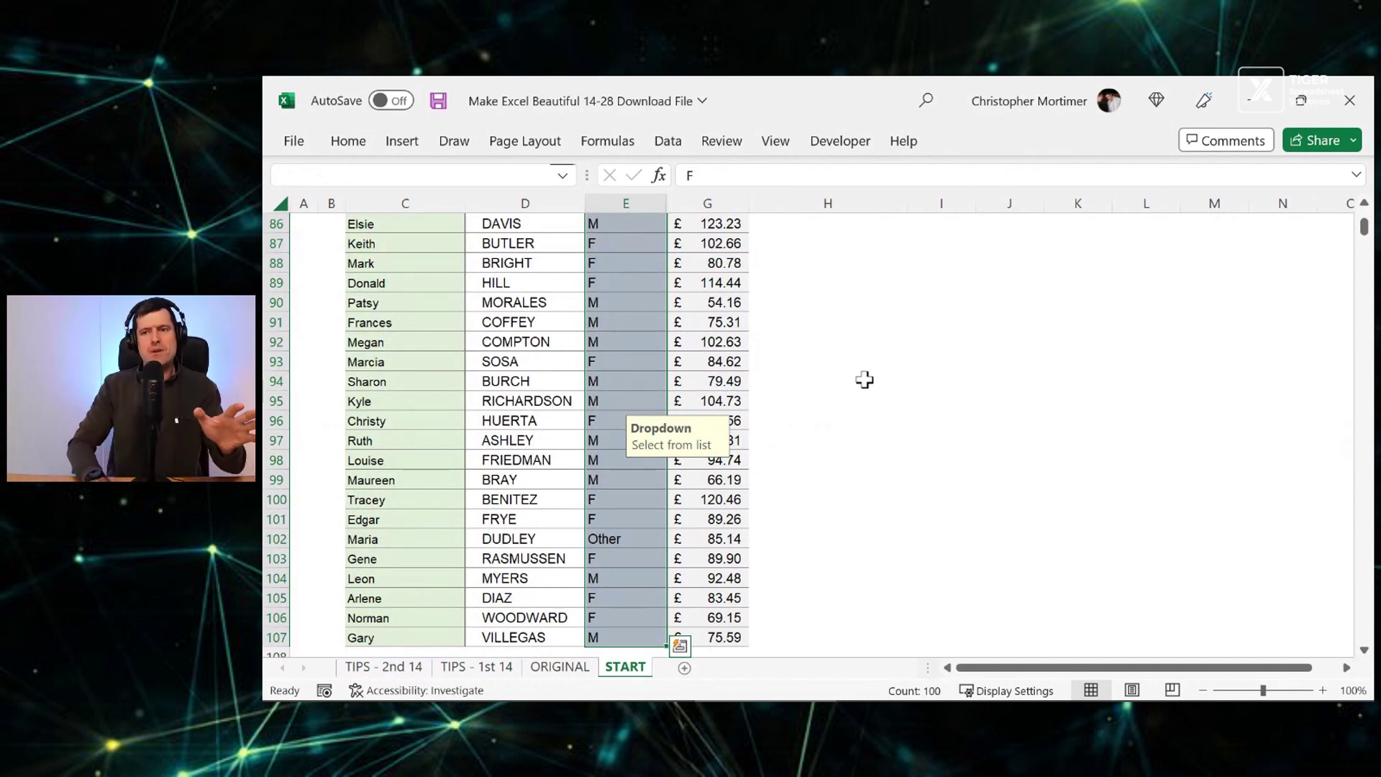
# Step: Create a new conditional formatting rule for cells equal to M
pyautogui.click(351, 142)
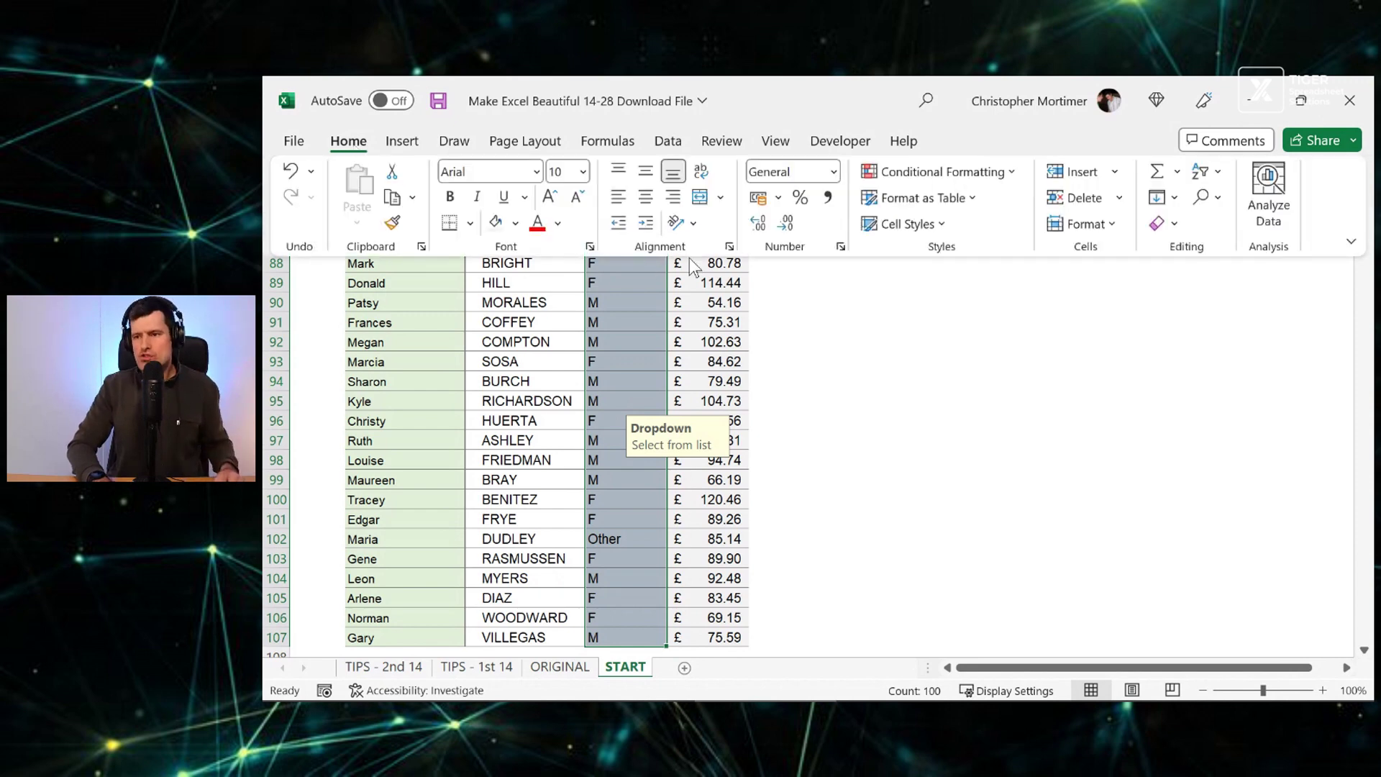
pyautogui.click(1012, 171)
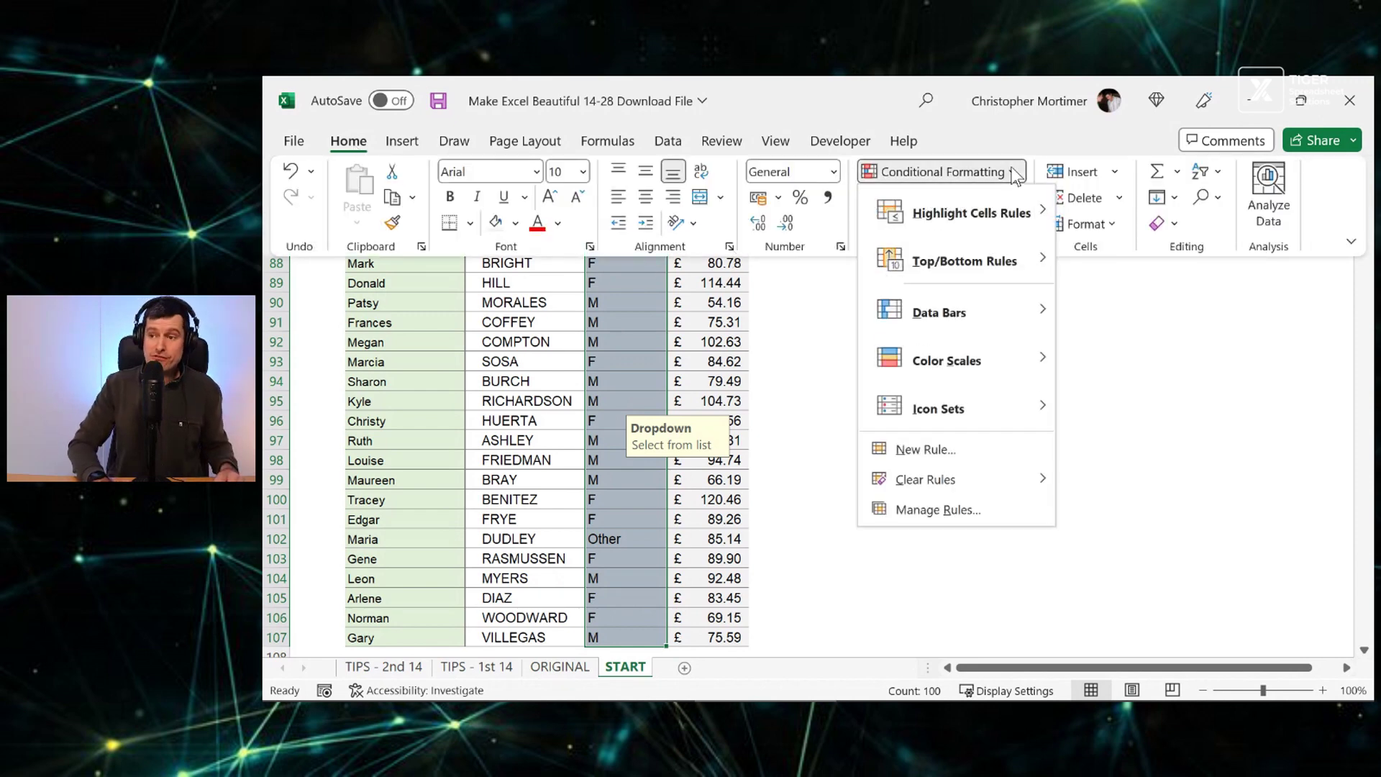
pyautogui.click(914, 453)
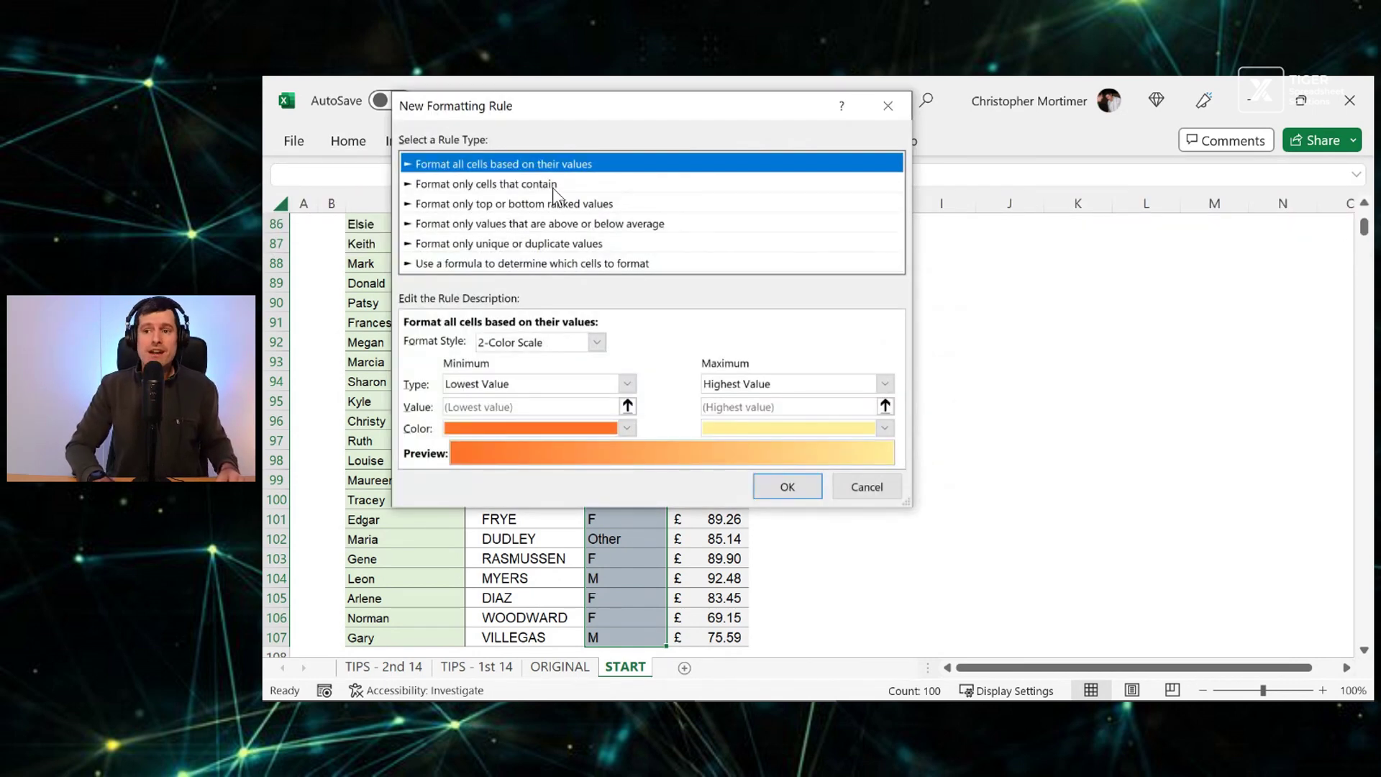
pyautogui.click(552, 185)
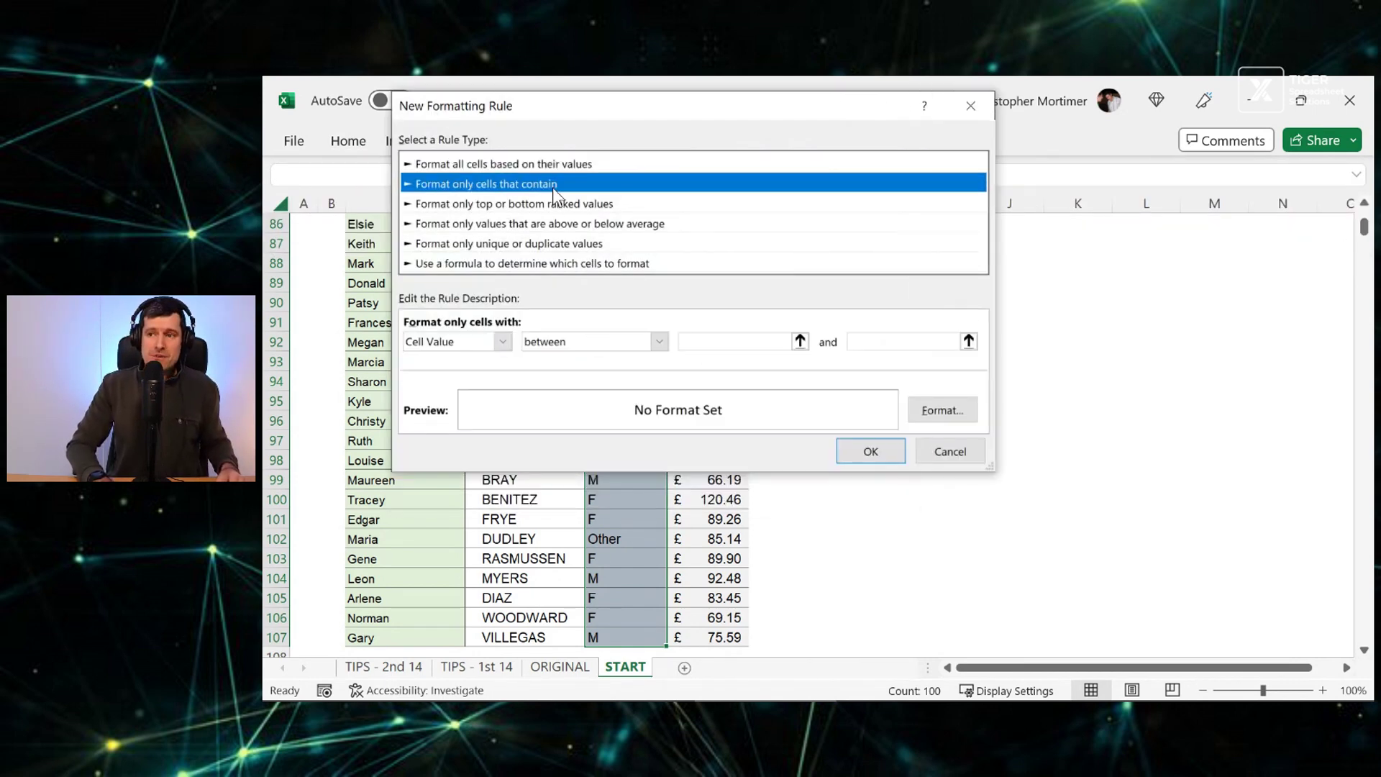
pyautogui.click(659, 343)
pyautogui.click(556, 389)
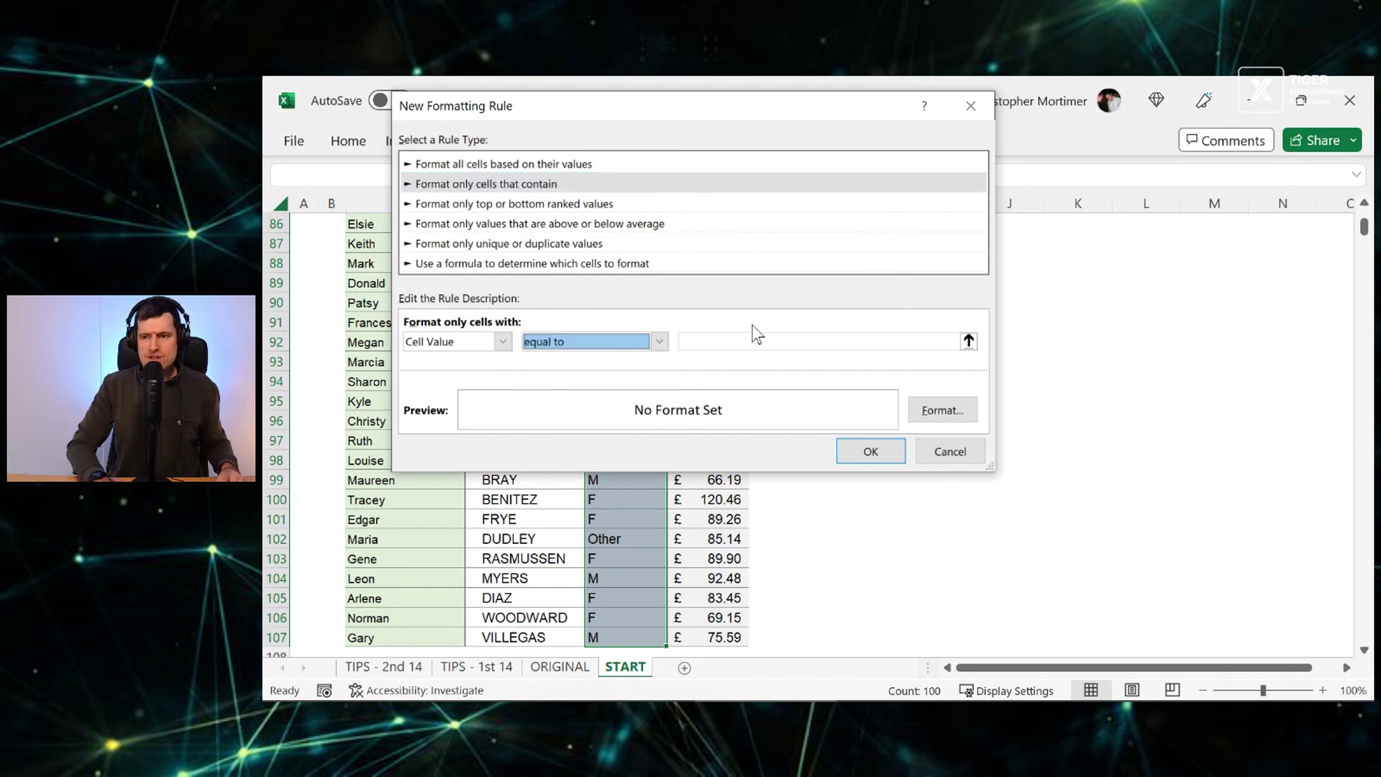
pyautogui.click(741, 342)
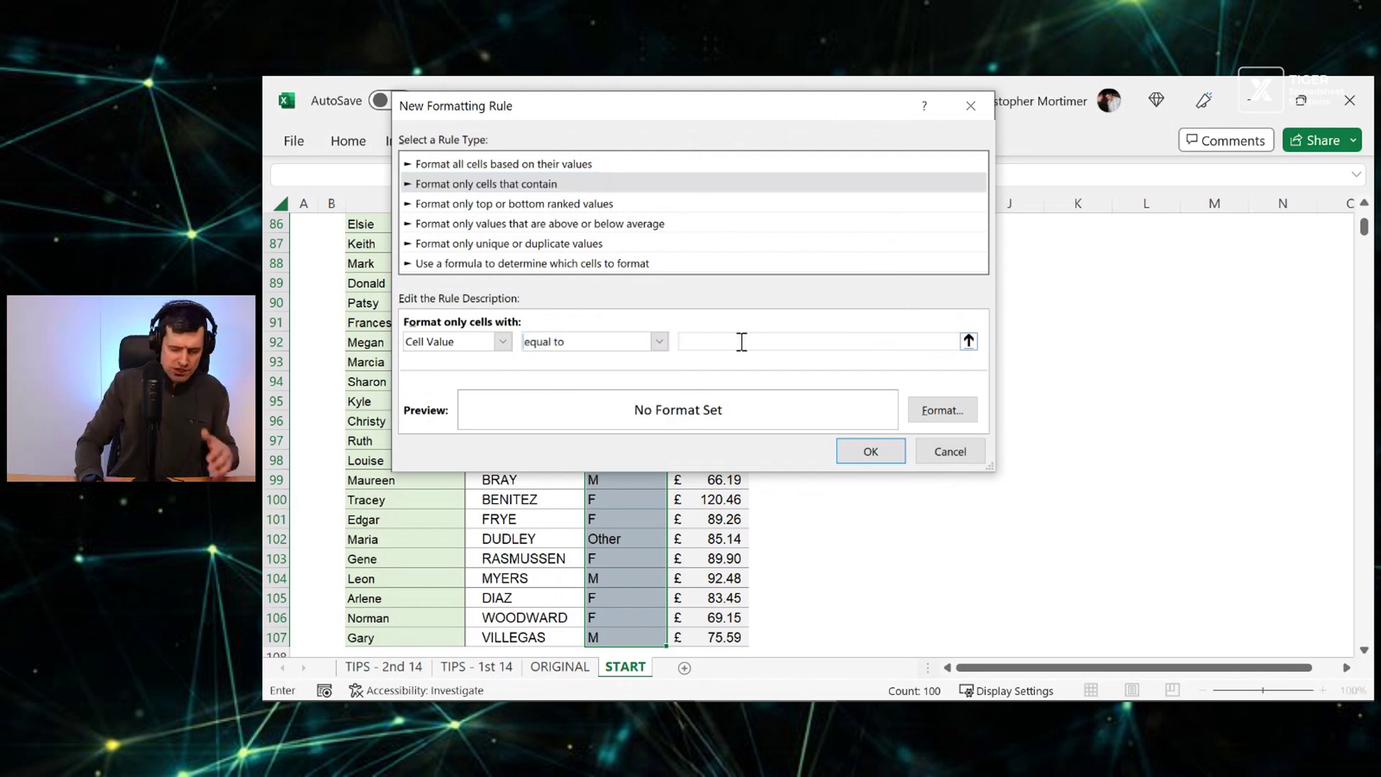
pyautogui.write('M')
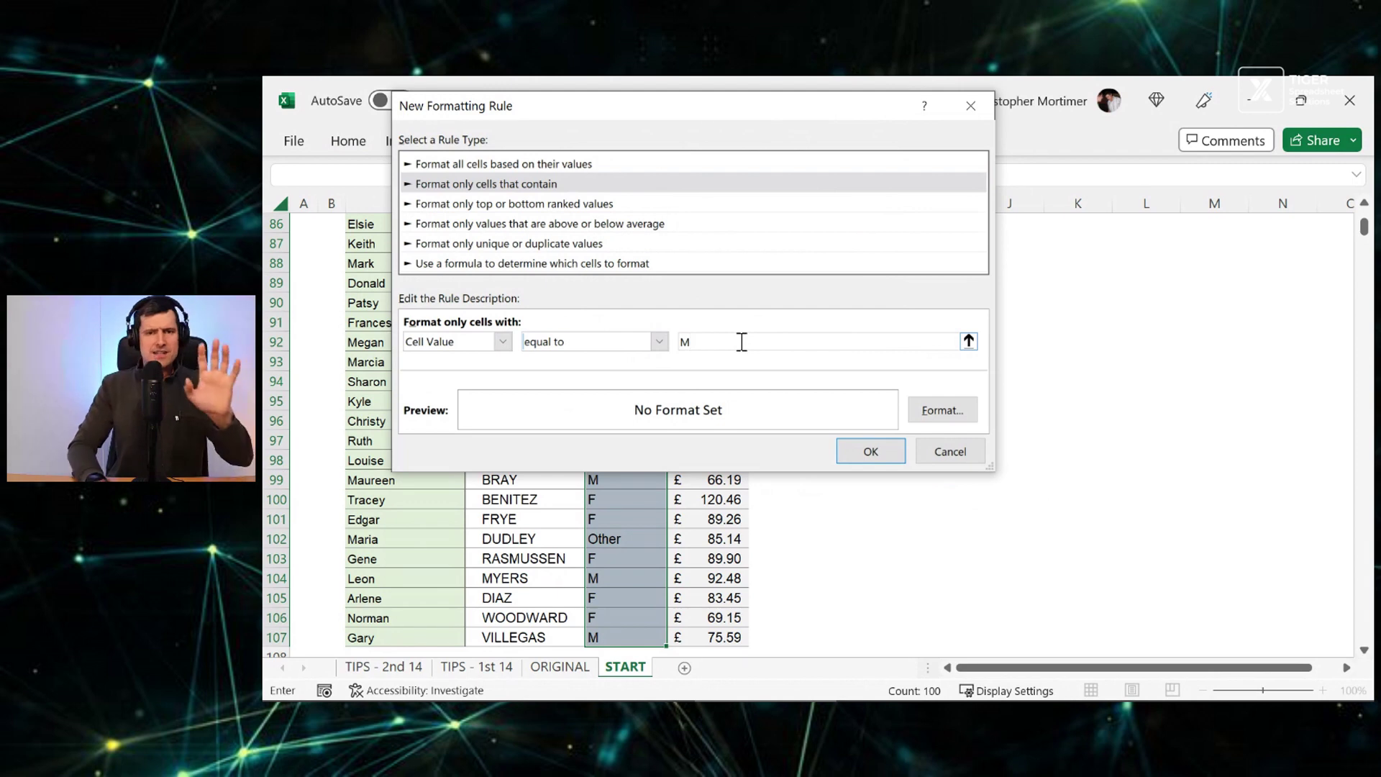
# Step: Give matching cells a dark blue fill and white text, and apply the rule
pyautogui.click(942, 412)
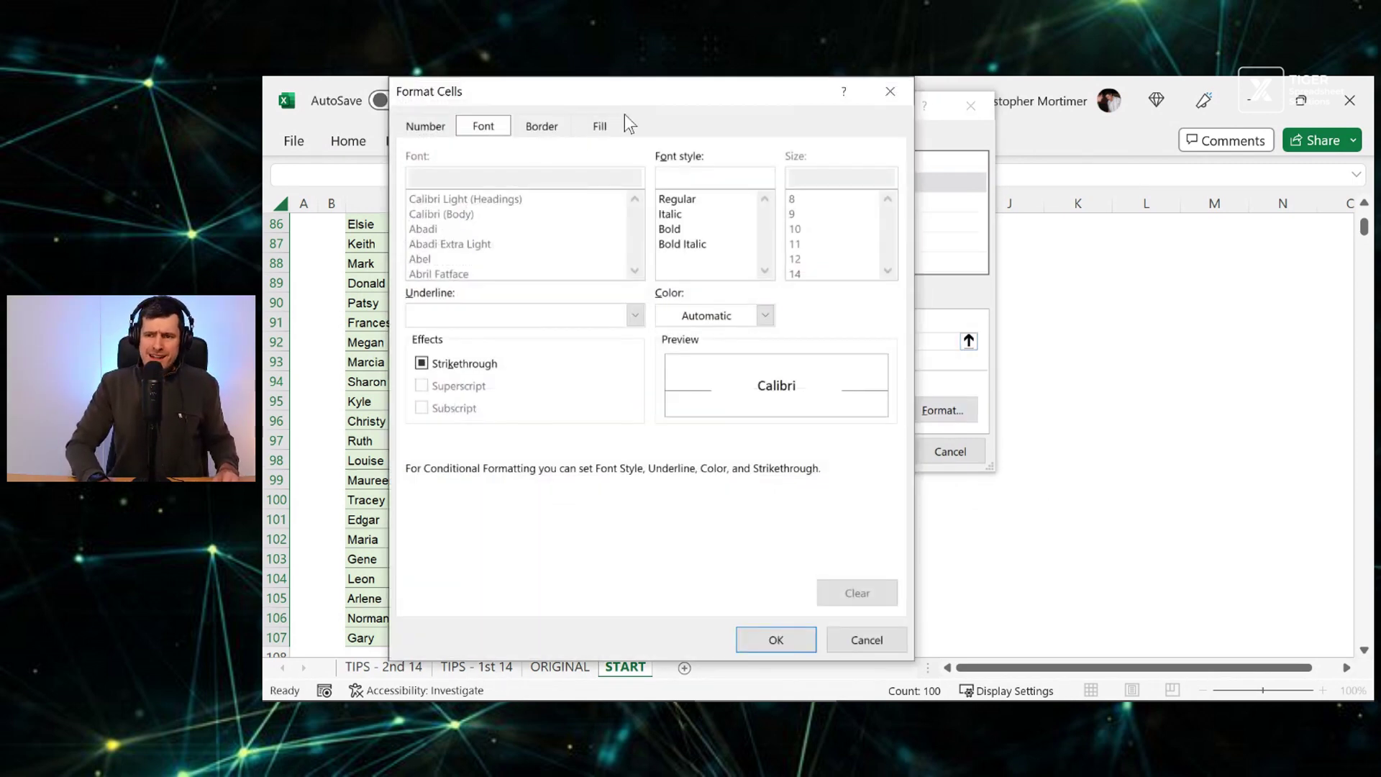
pyautogui.click(601, 127)
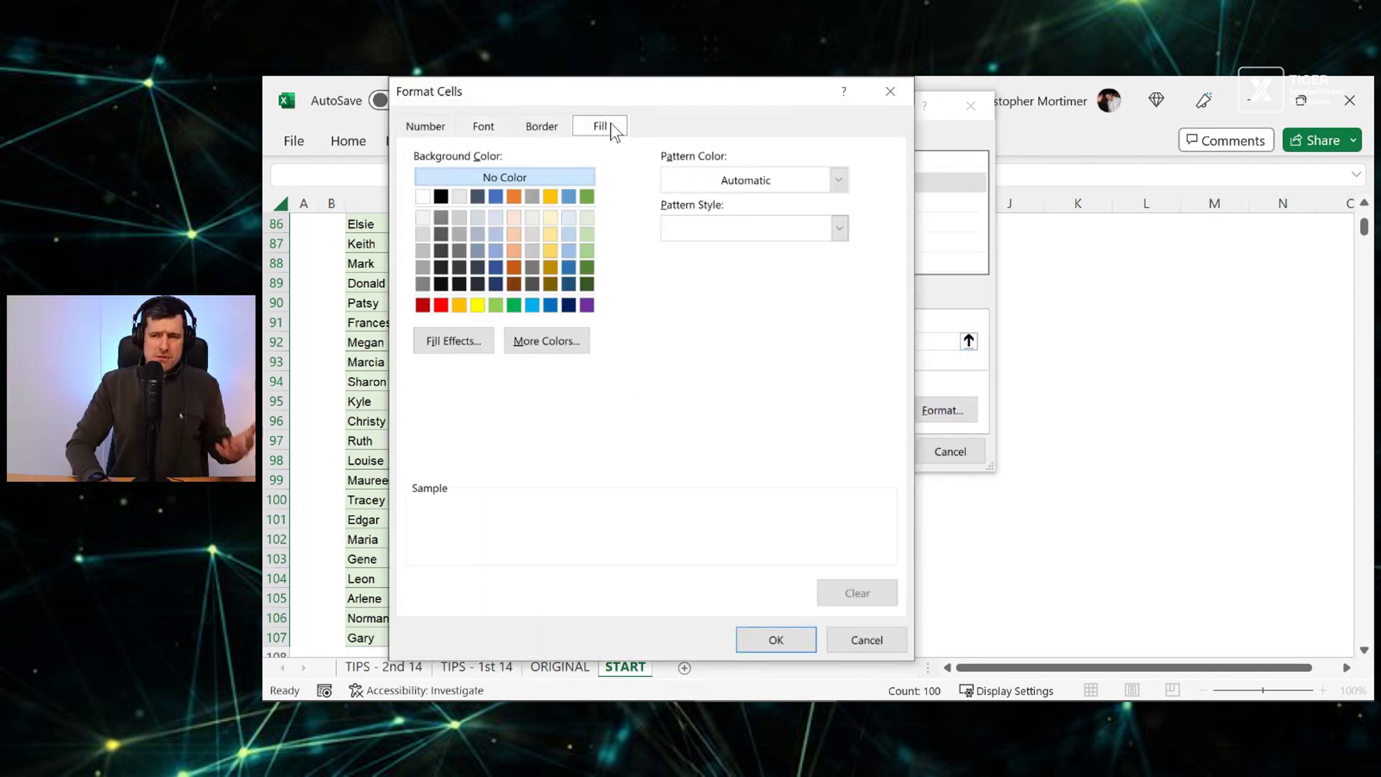
pyautogui.click(475, 195)
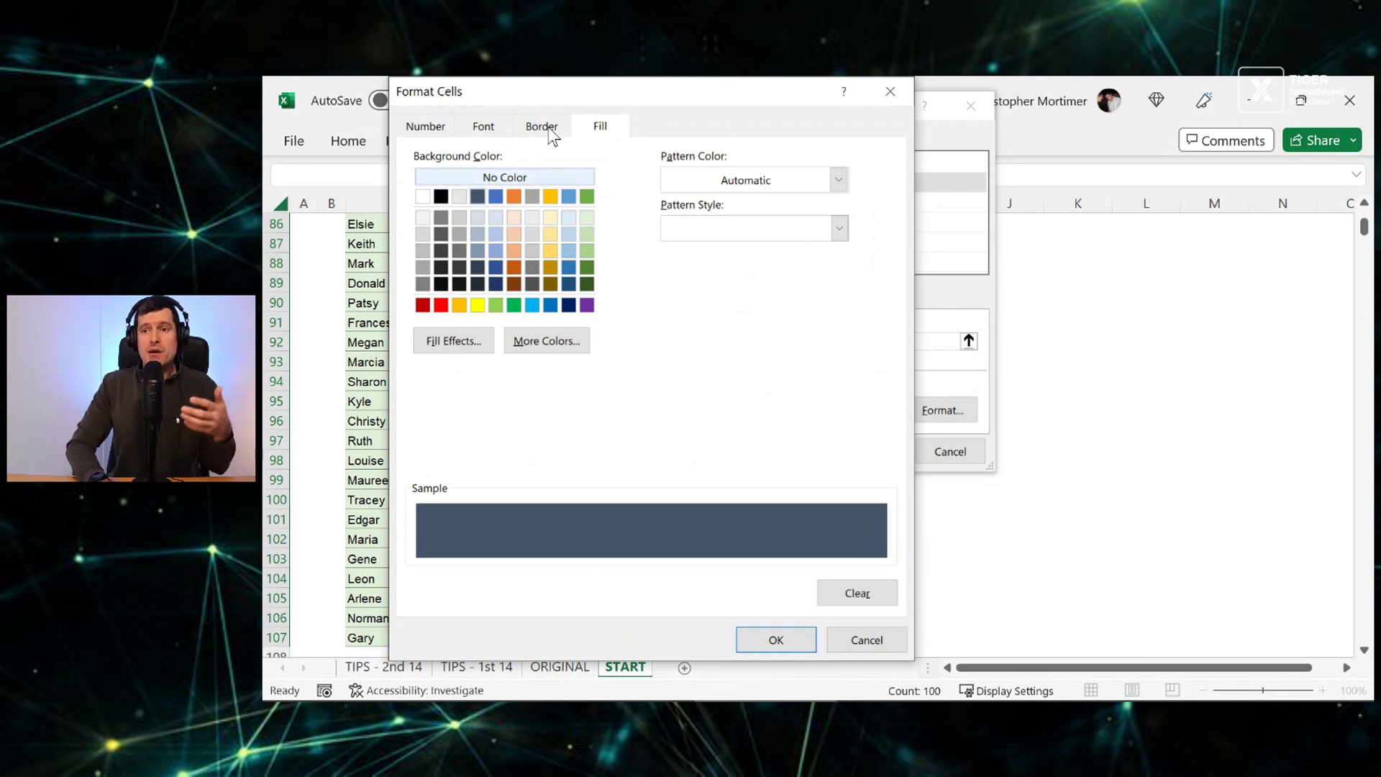
pyautogui.click(483, 128)
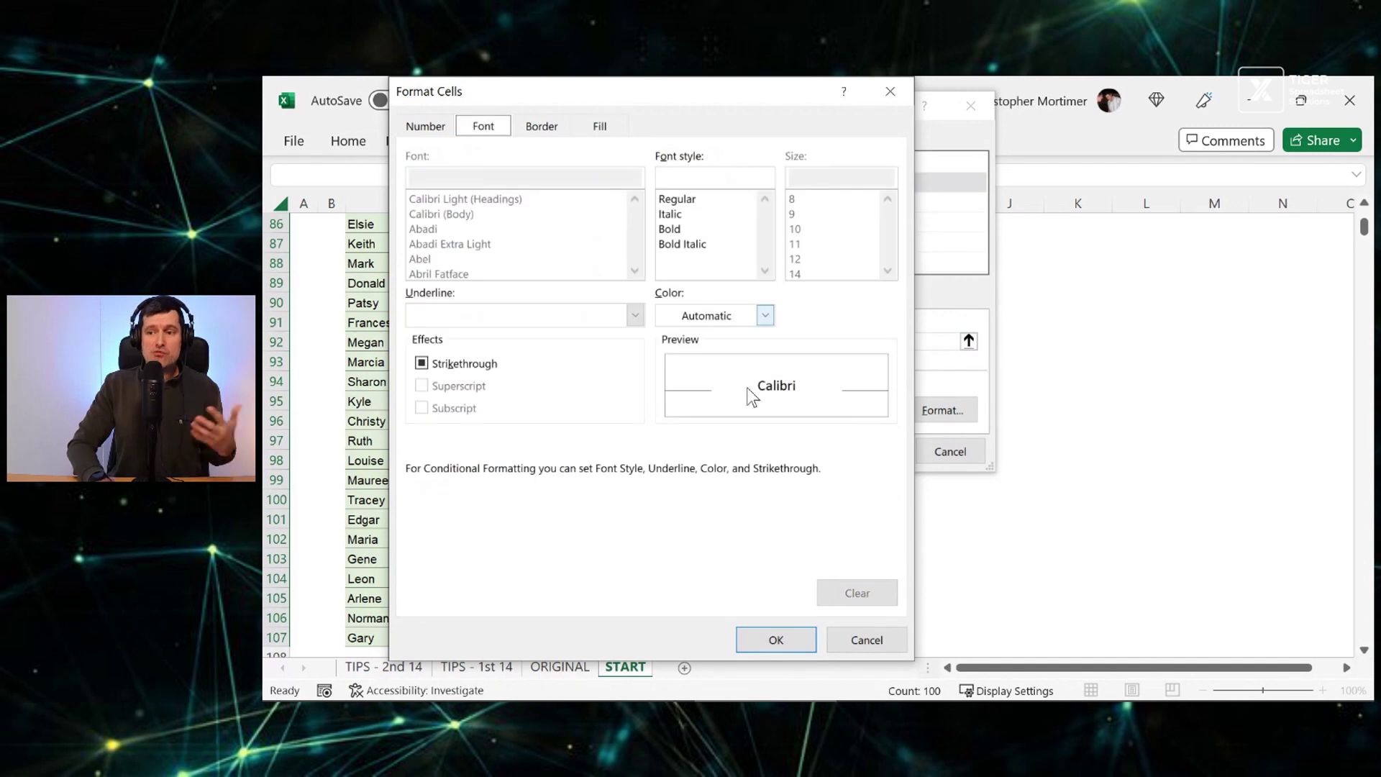
pyautogui.click(766, 316)
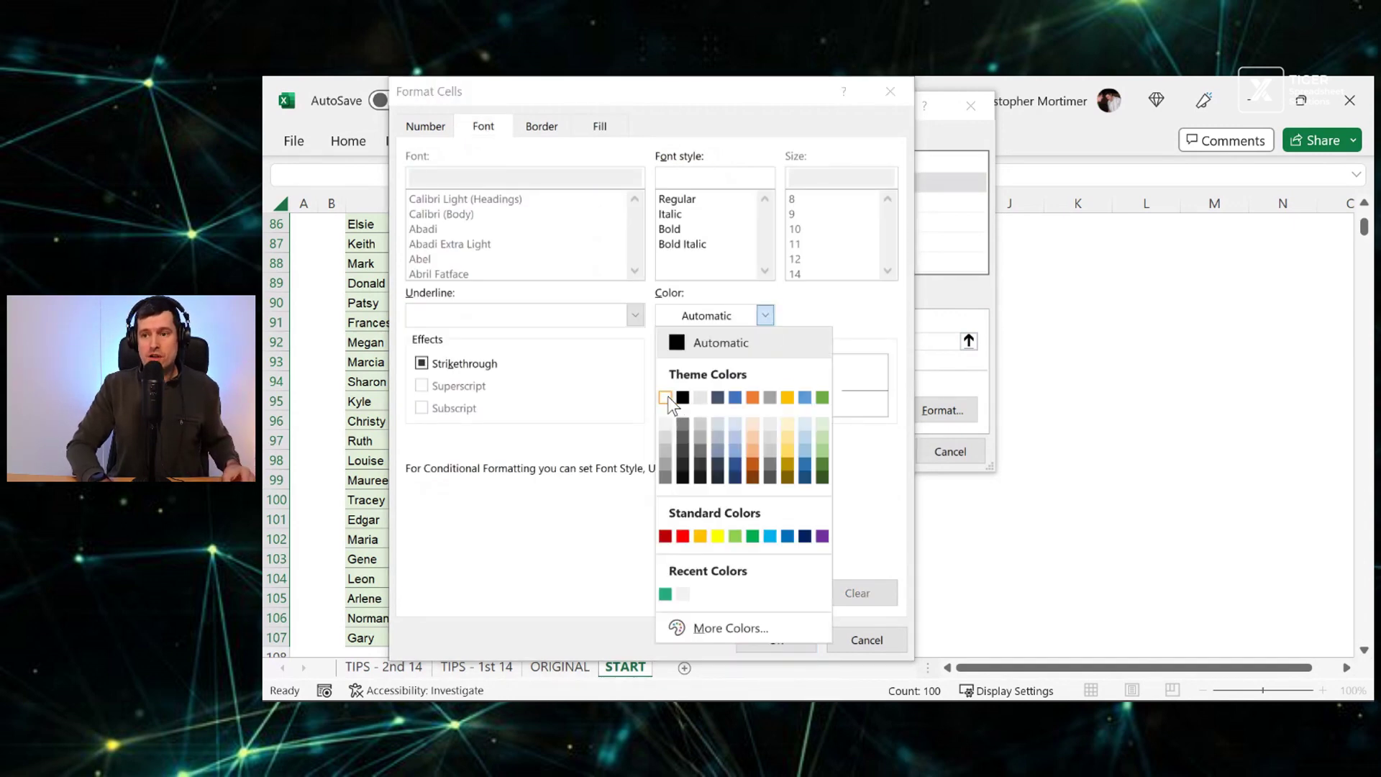
pyautogui.click(665, 397)
pyautogui.click(761, 640)
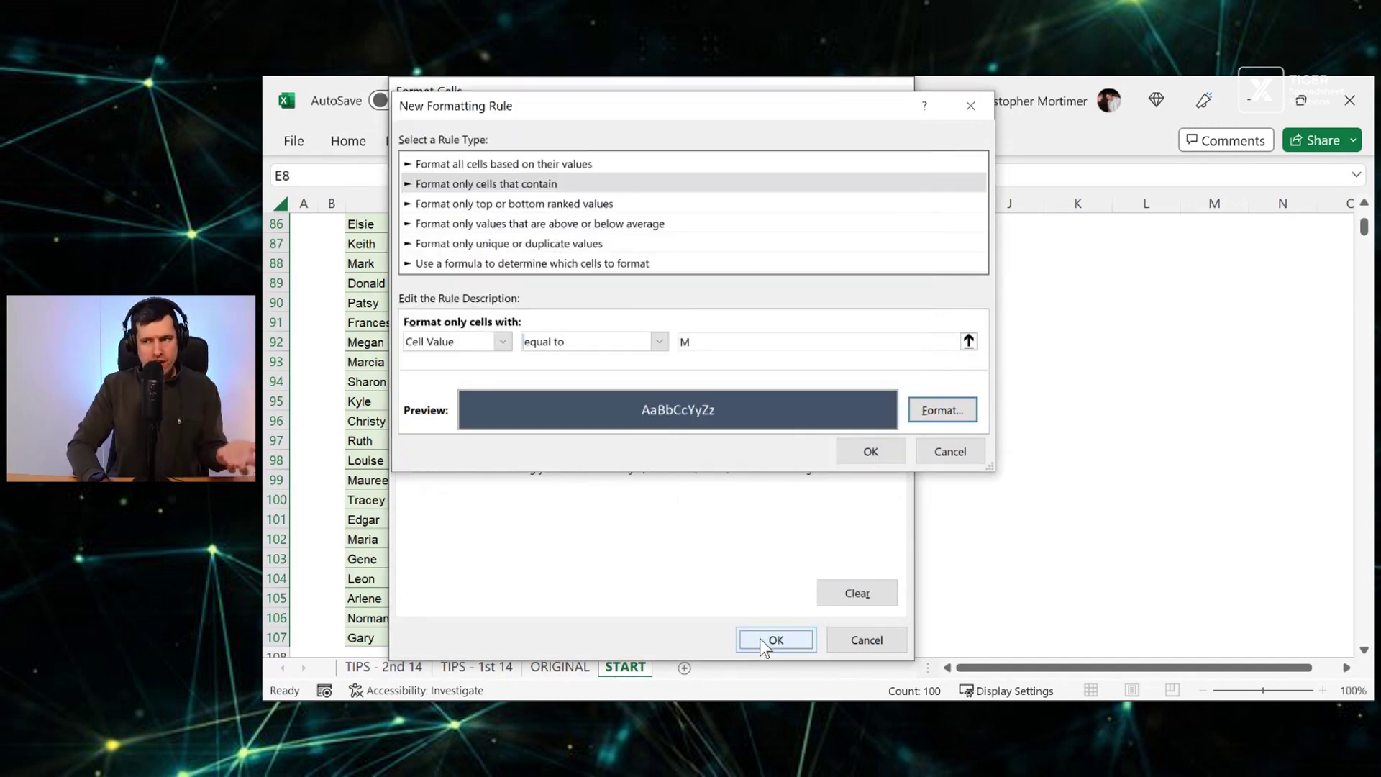
pyautogui.click(870, 451)
# Step: Return to the top of the gender column and review the conditional formatting rules
pyautogui.click(615, 336)
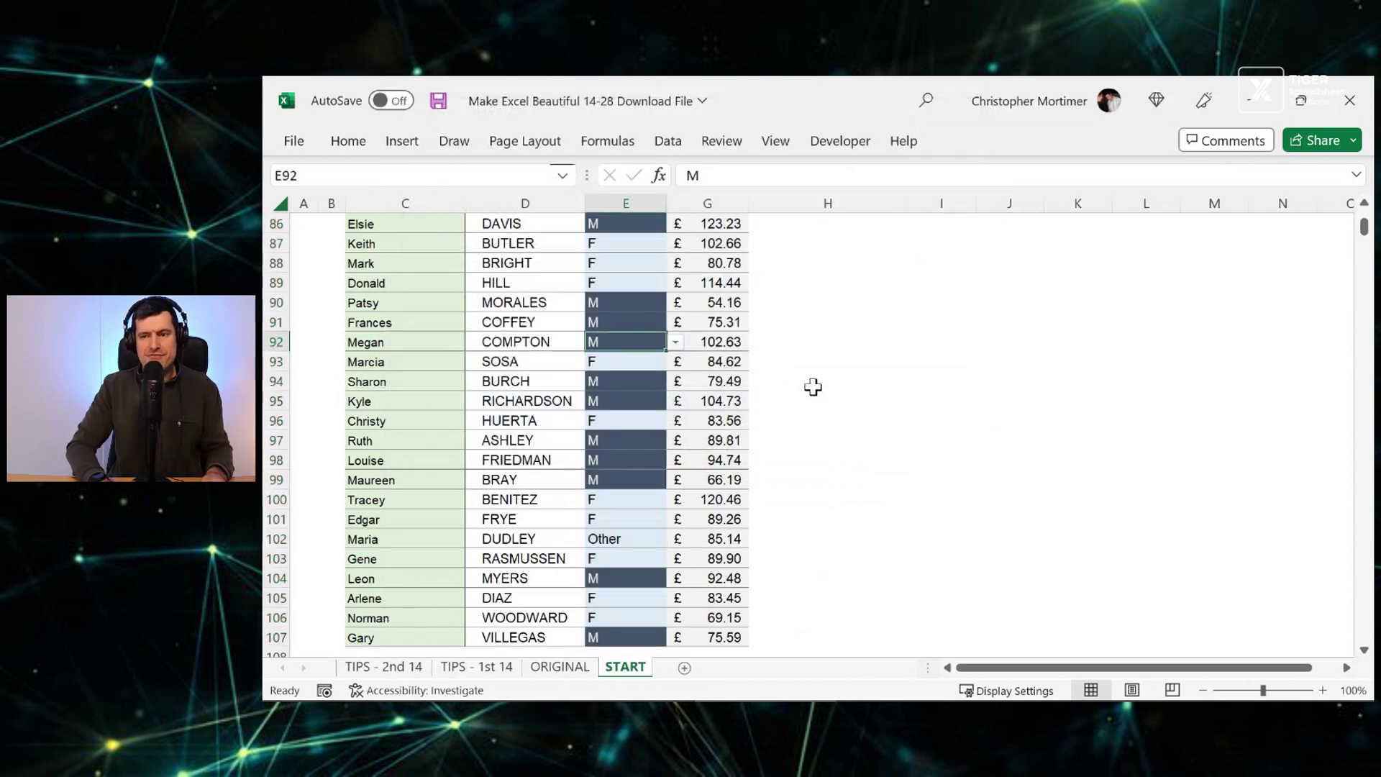
pyautogui.scroll(4, 810, 386)
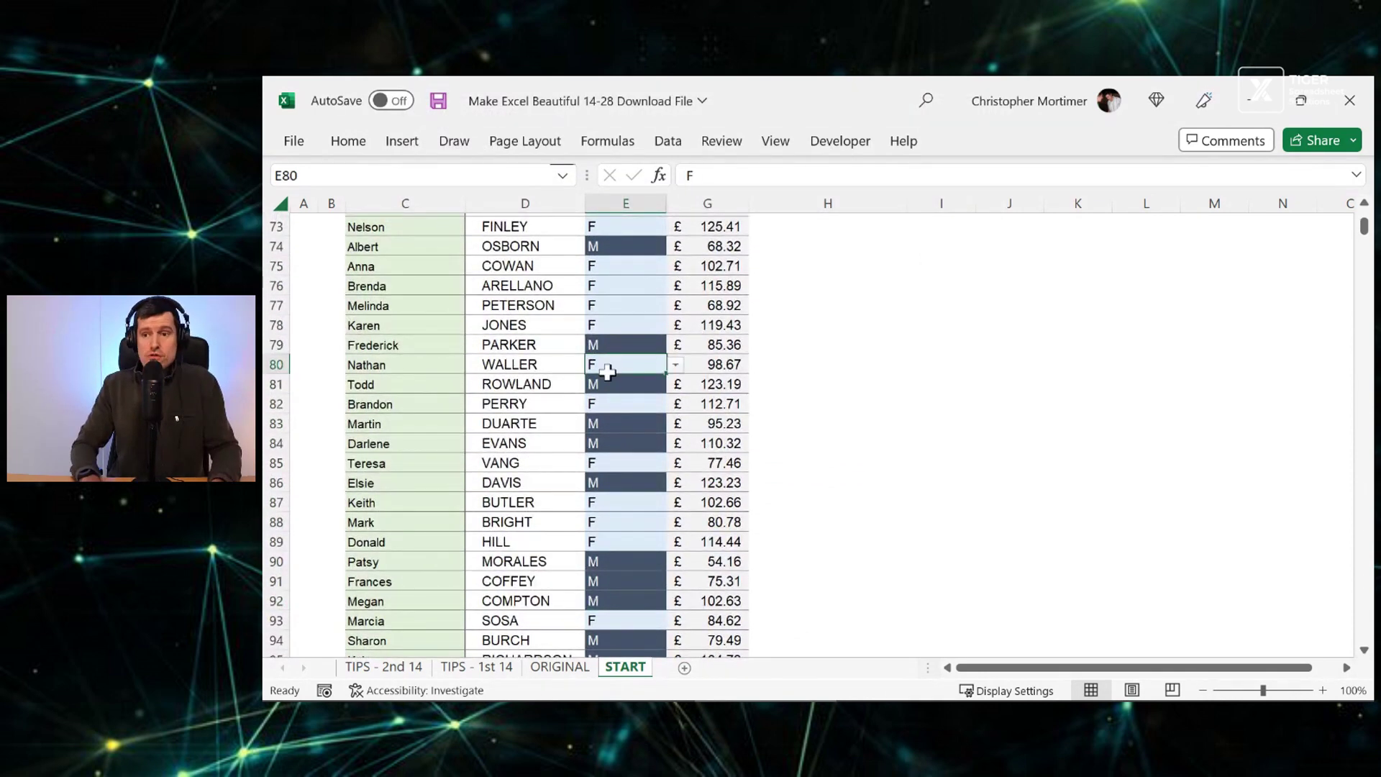
pyautogui.hotkey('ctrl', 'Up')
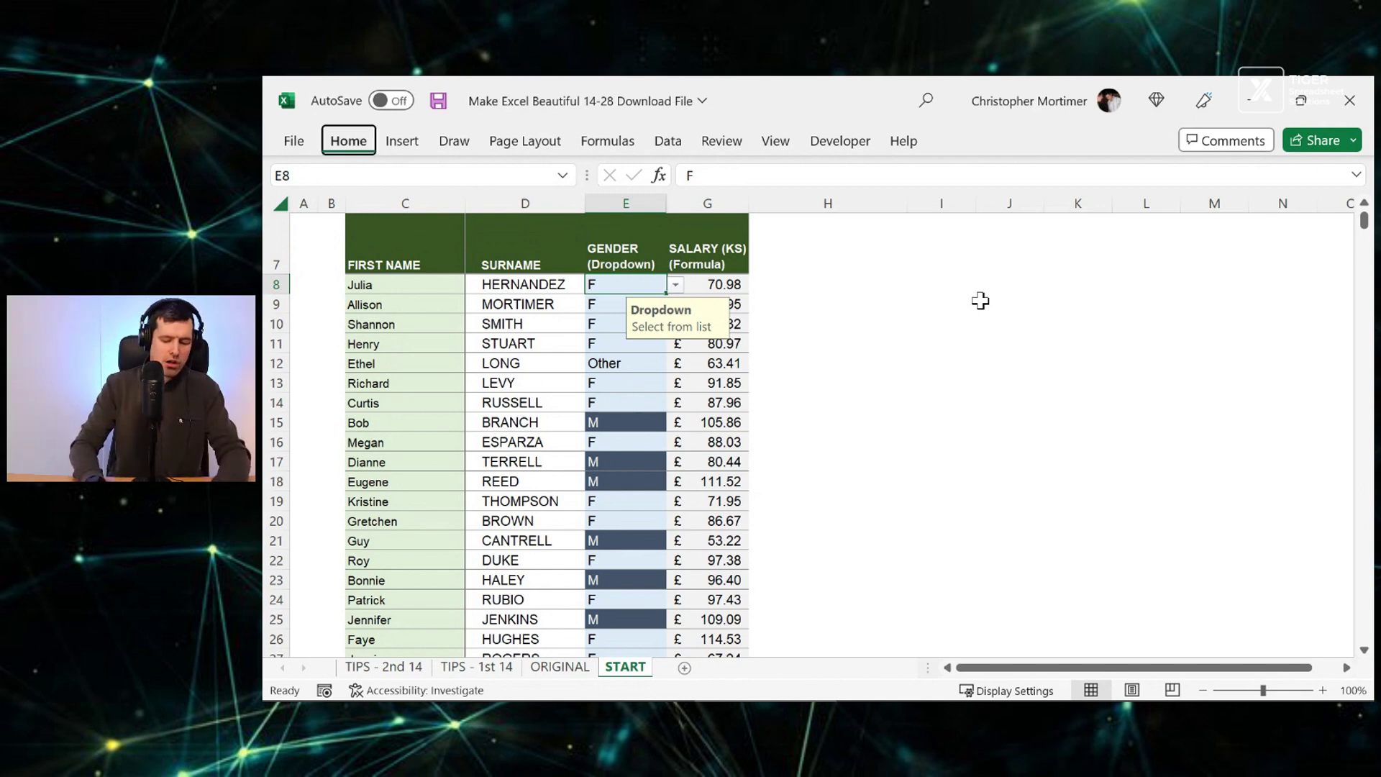
pyautogui.press('h')
pyautogui.press('l')
pyautogui.press('r')
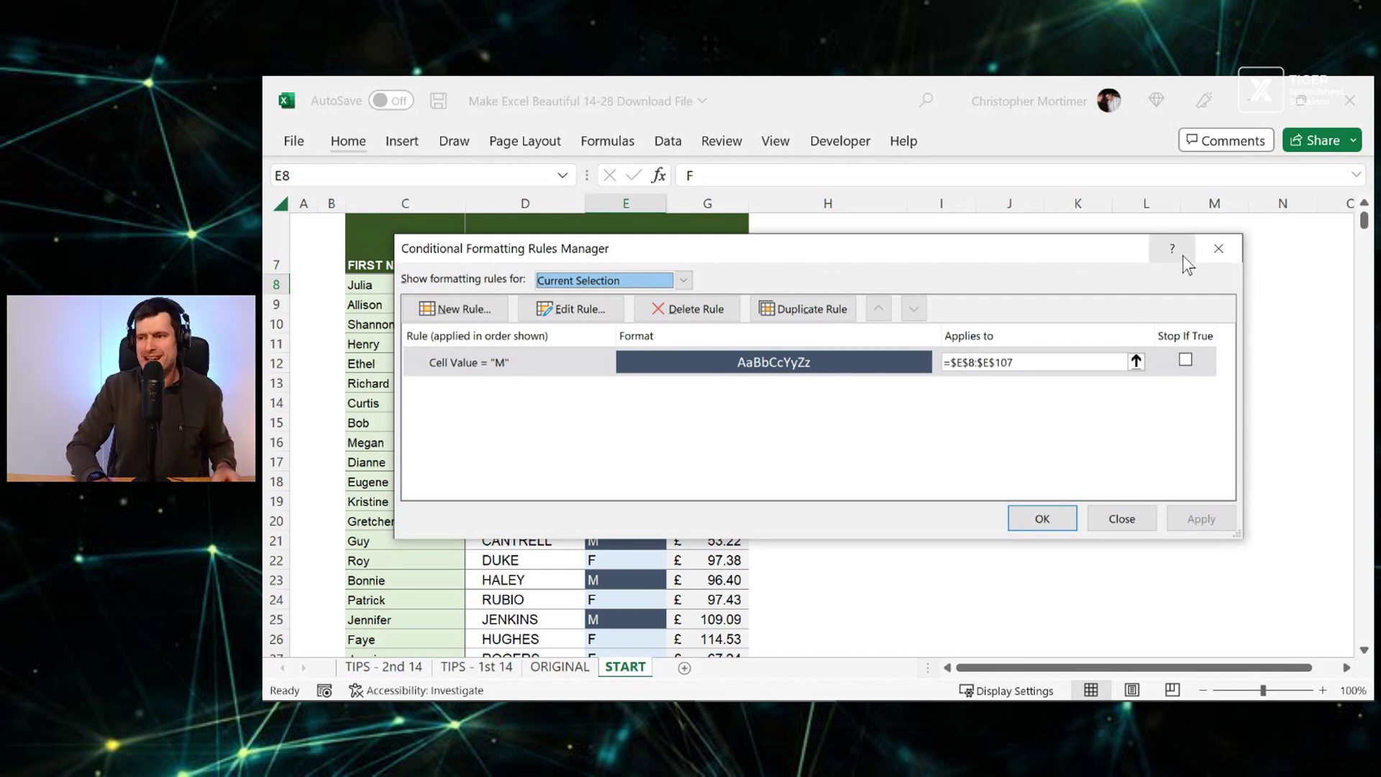
pyautogui.click(1210, 255)
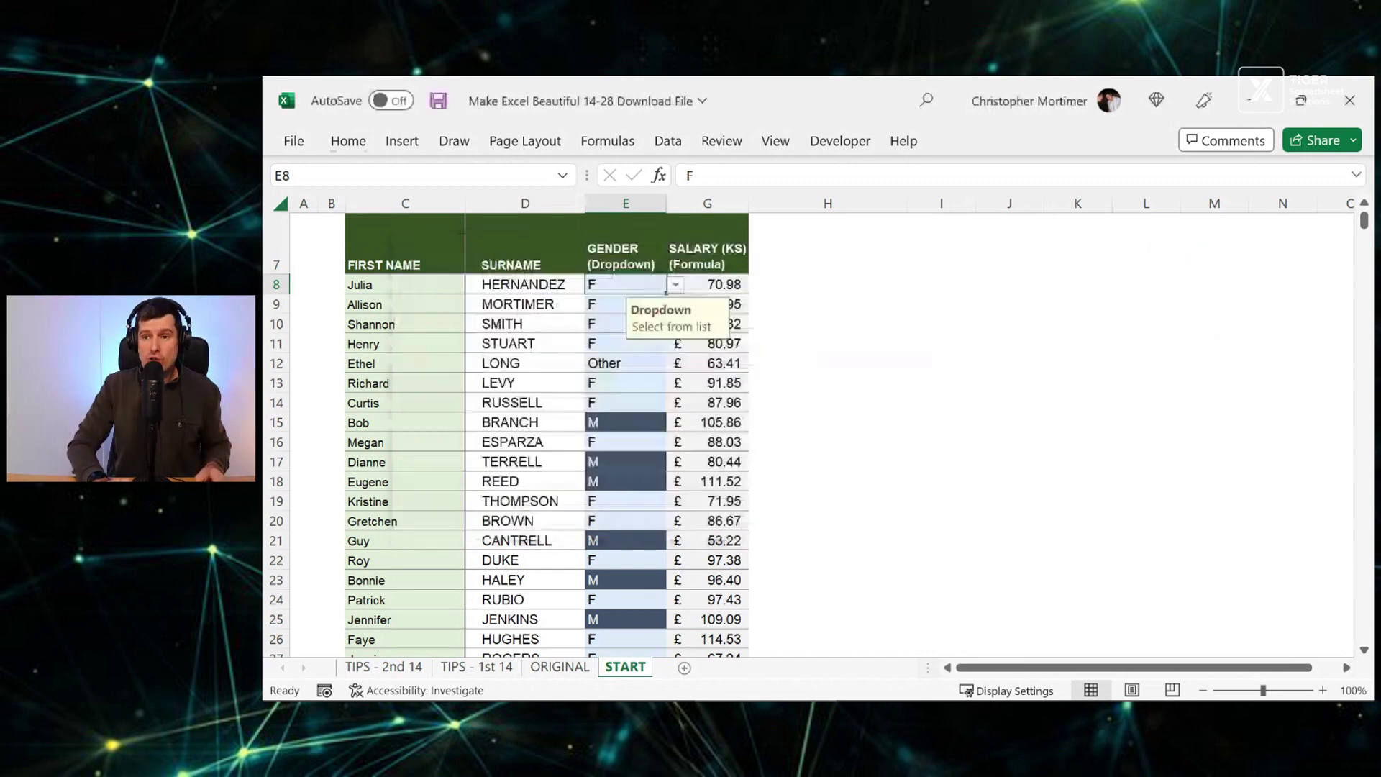
# Step: Glance at the Conditional Formatting menu, then go to the TIPS - 2nd 14 sheet
pyautogui.click(349, 141)
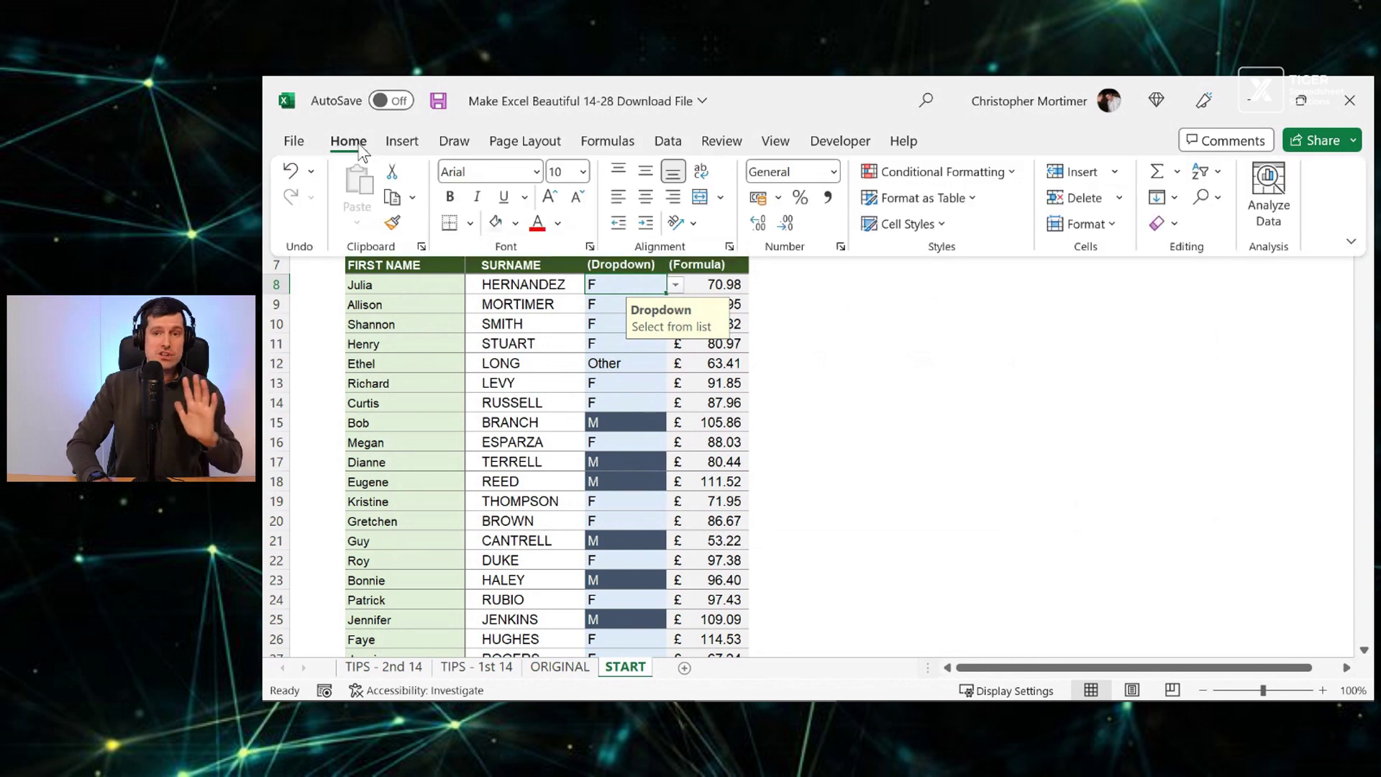
pyautogui.click(1007, 171)
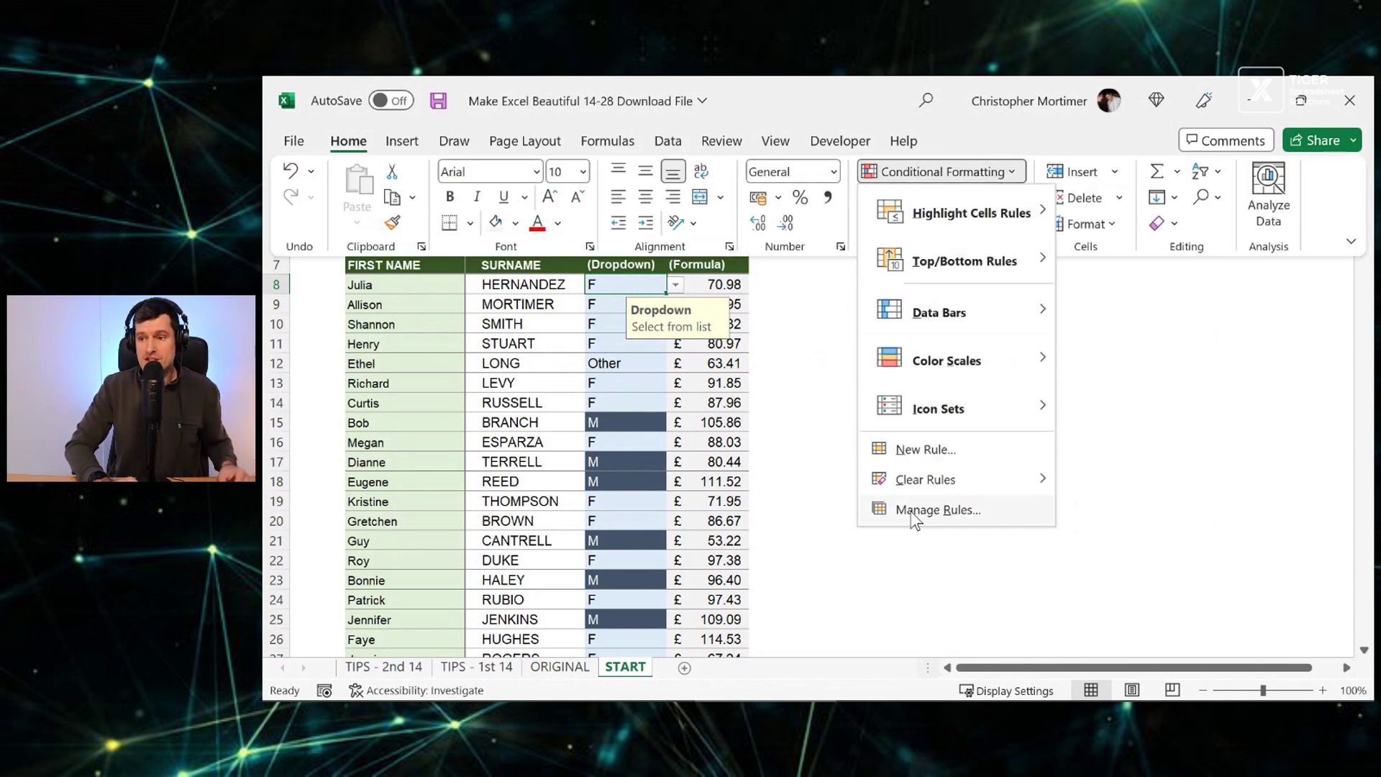
pyautogui.press('Escape')
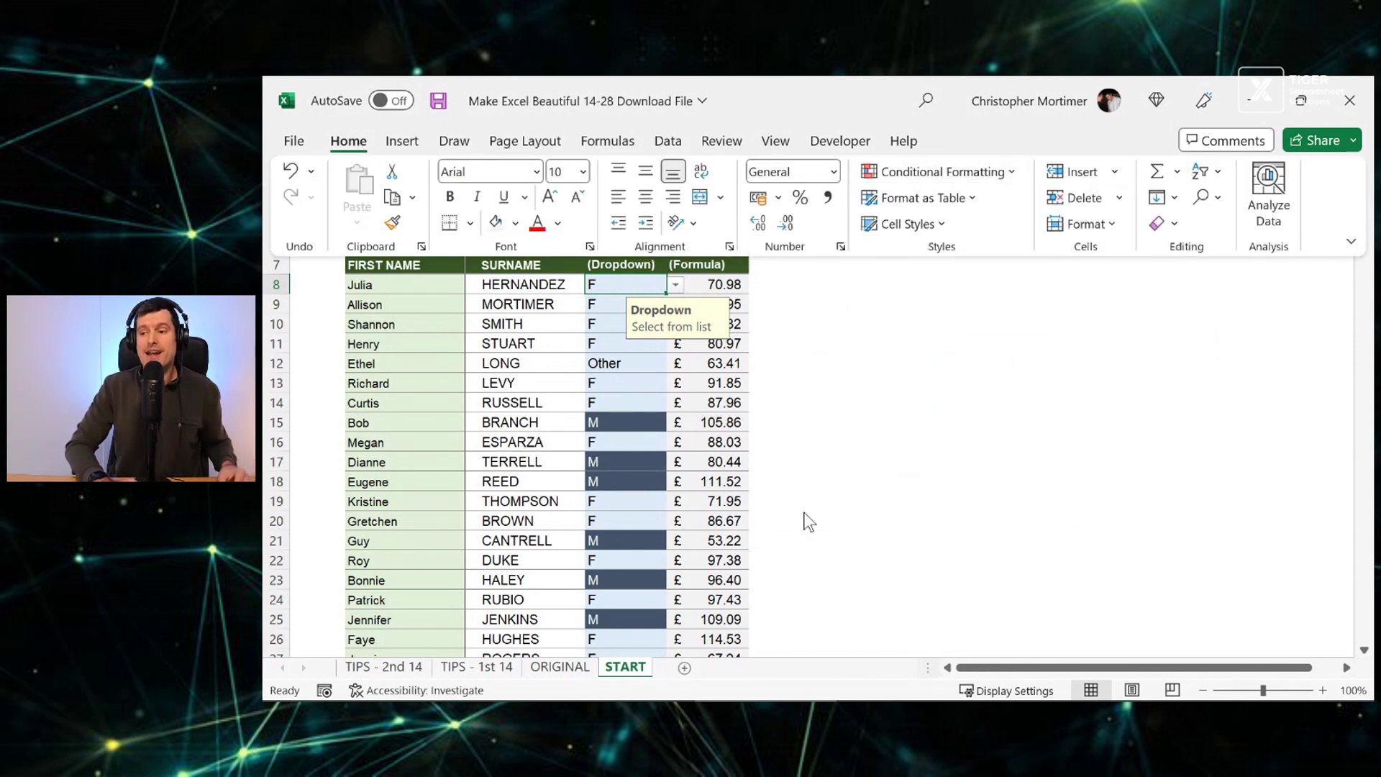
pyautogui.click(372, 675)
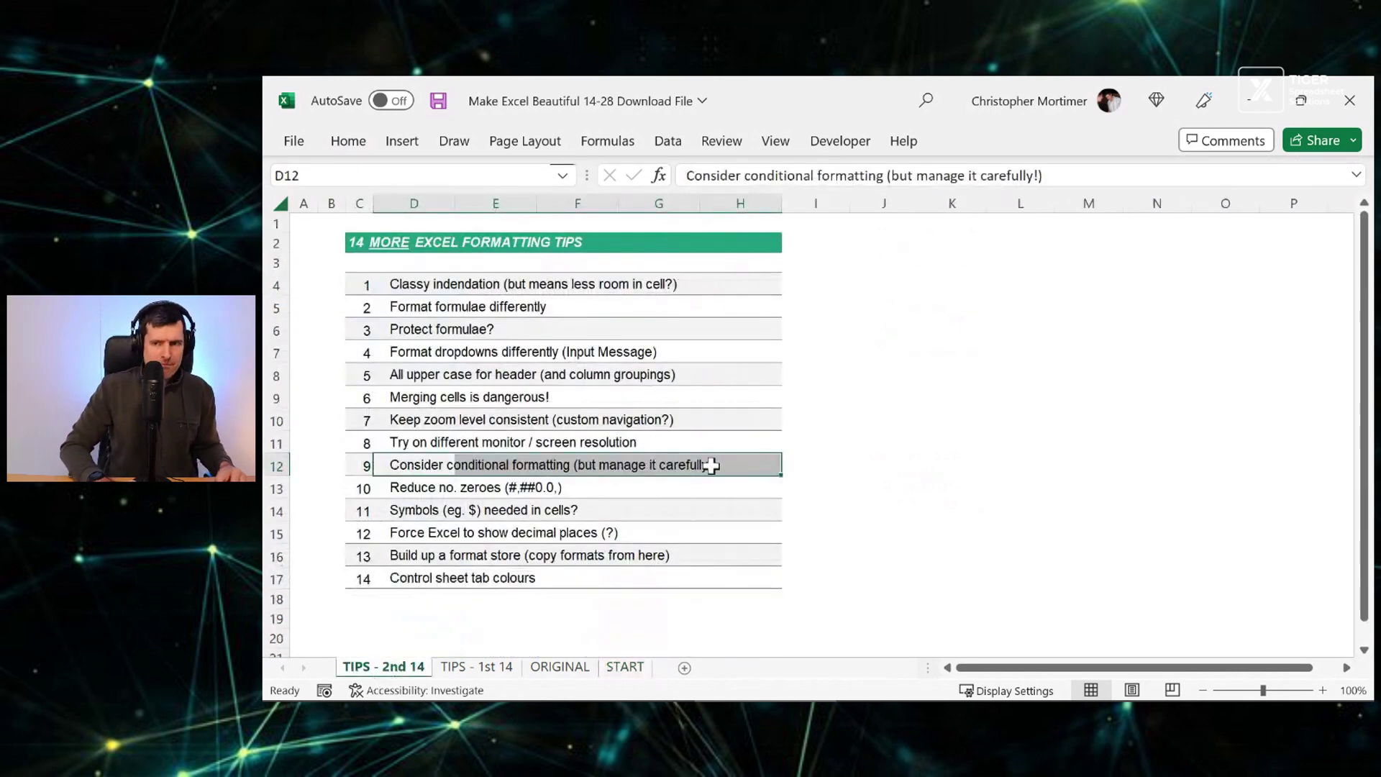
# Step: Highlight tip 10 on the TIPS sheet, then go back to the salary column
pyautogui.moveTo(404, 488); pyautogui.dragTo(411, 489)
pyautogui.hotkey('shift', 'Right')
pyautogui.hotkey('shift', 'Right')
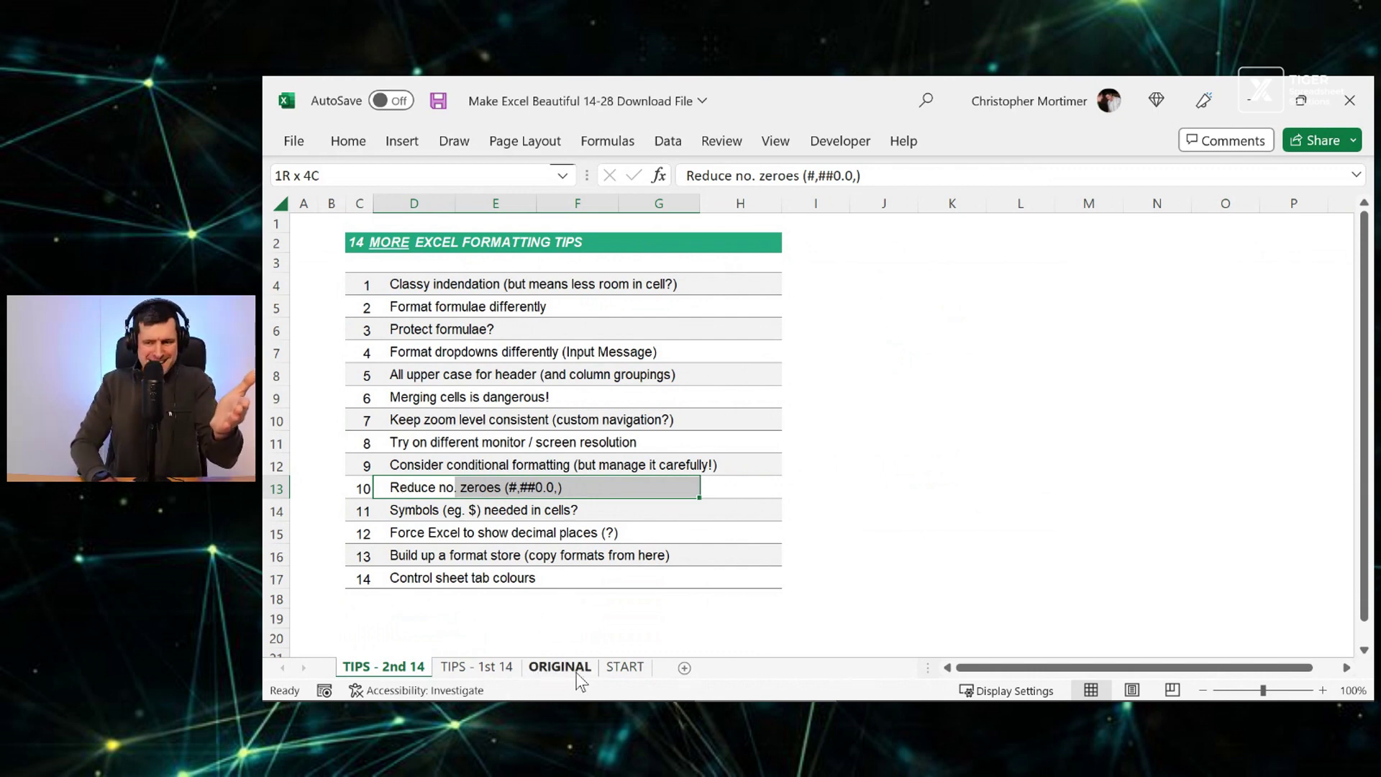
pyautogui.click(619, 669)
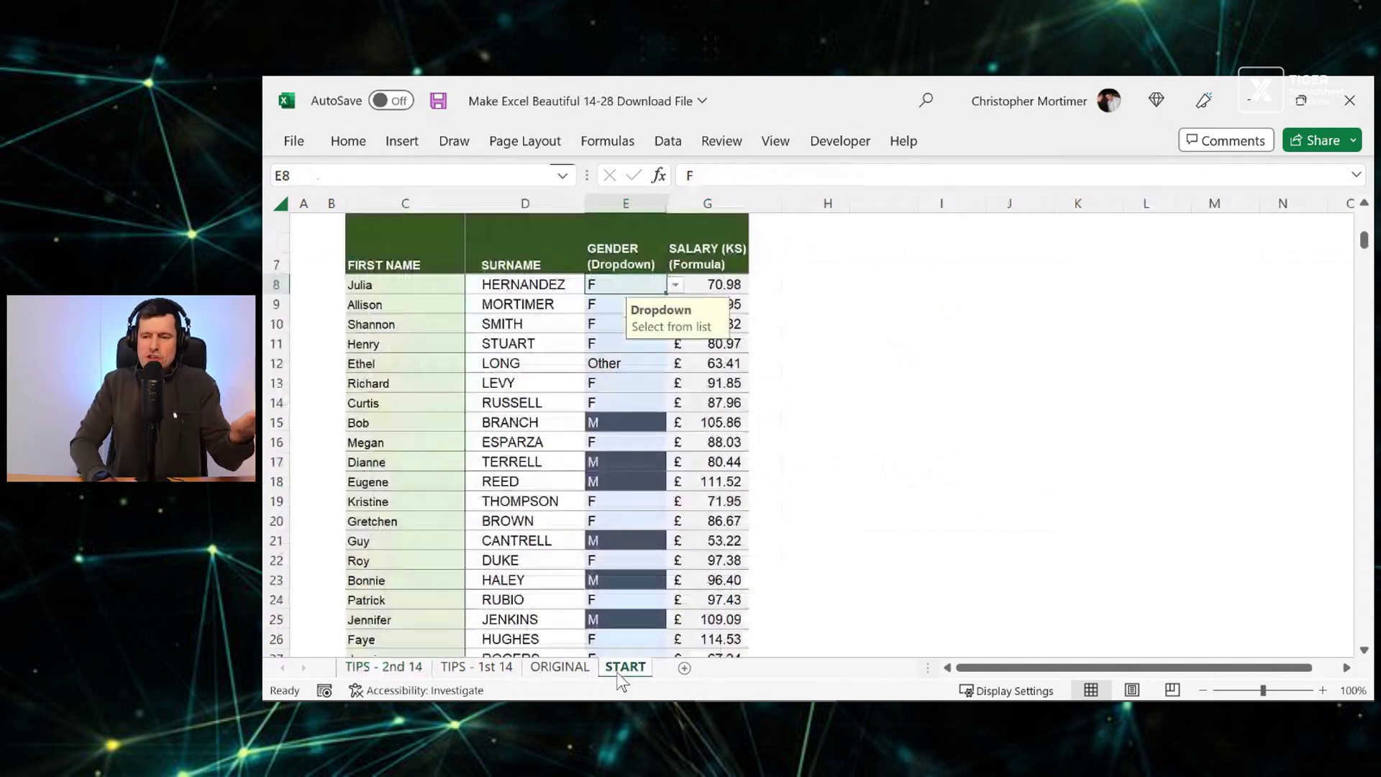
pyautogui.click(720, 284)
pyautogui.scroll(2, 1033, 345)
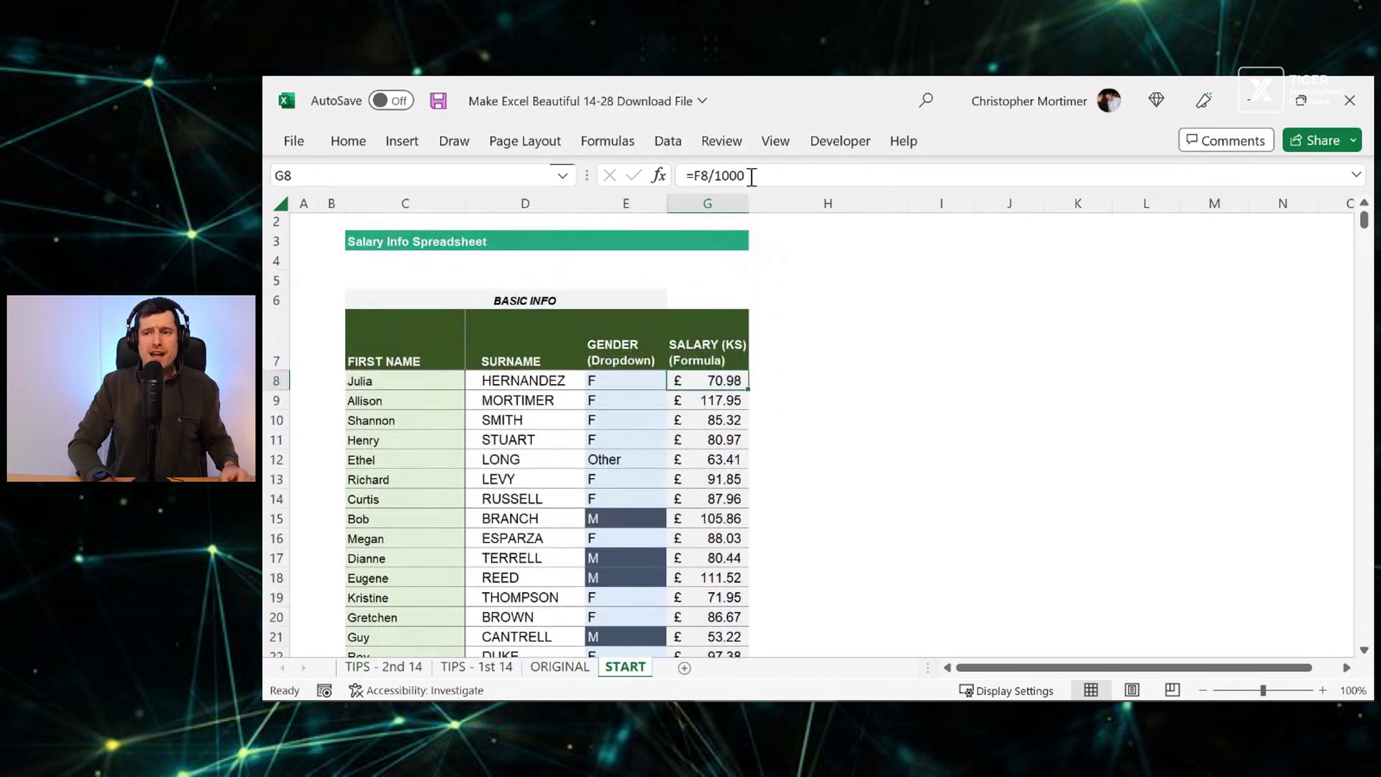
# Step: Change the G7 header to SALARY (Ks)
pyautogui.click(731, 352)
pyautogui.click(778, 180)
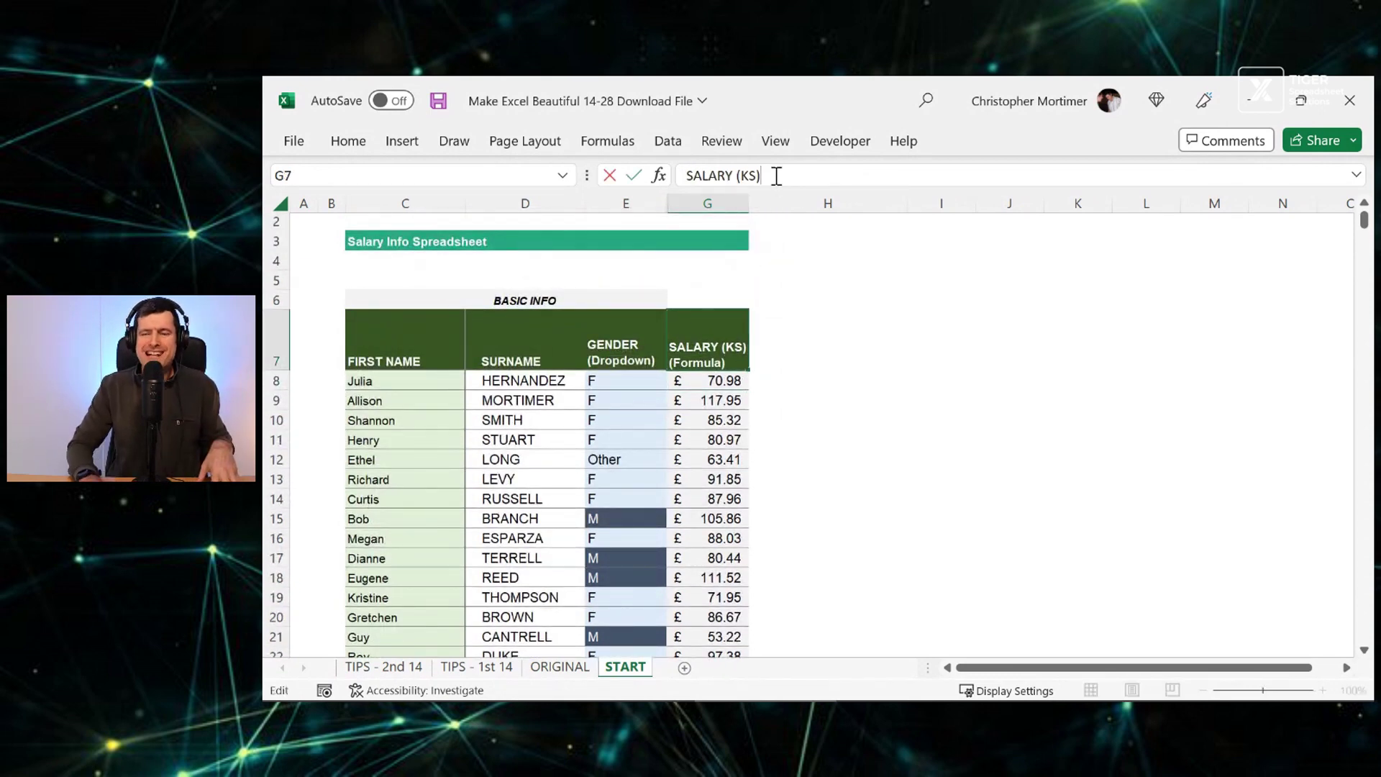
pyautogui.hotkey('shift', 'Left')
pyautogui.hotkey('shift', 'Left')
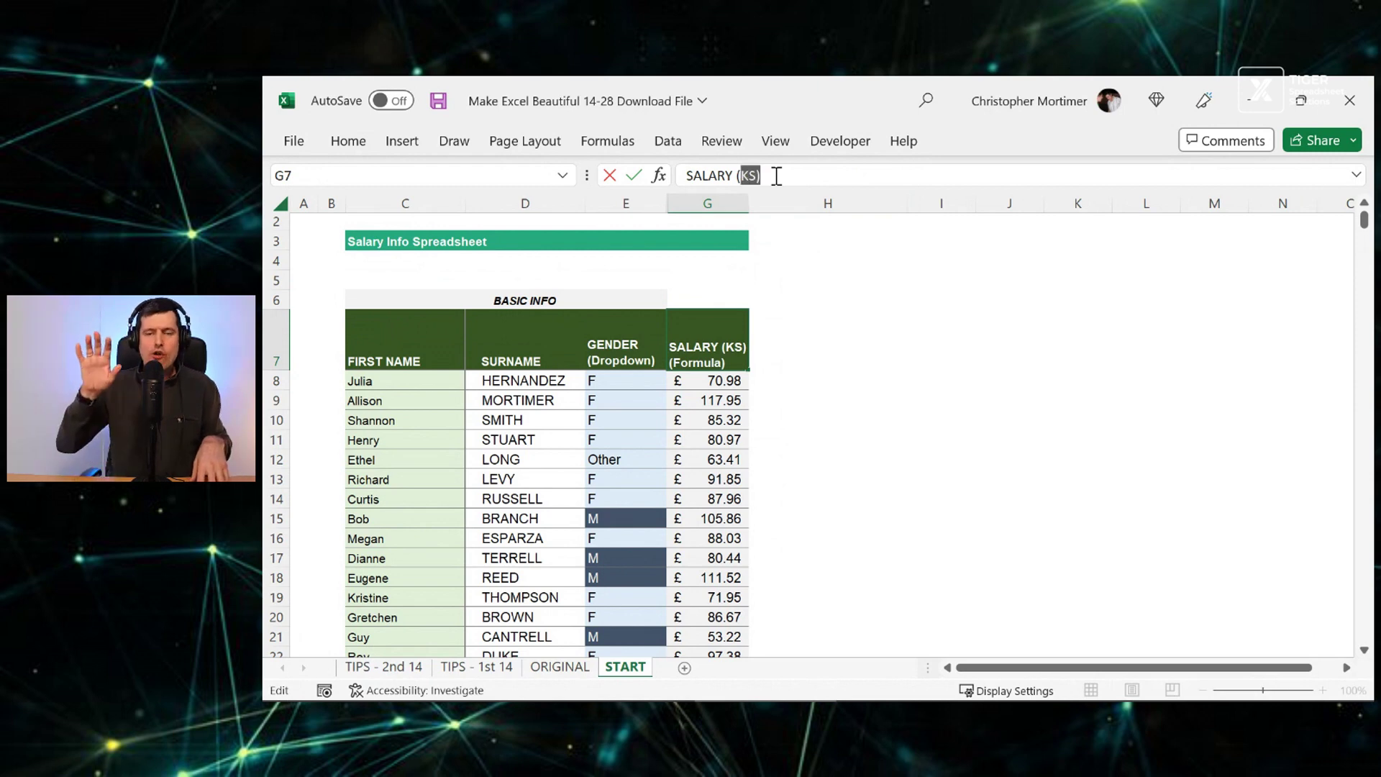
pyautogui.press('Left')
pyautogui.press('Right')
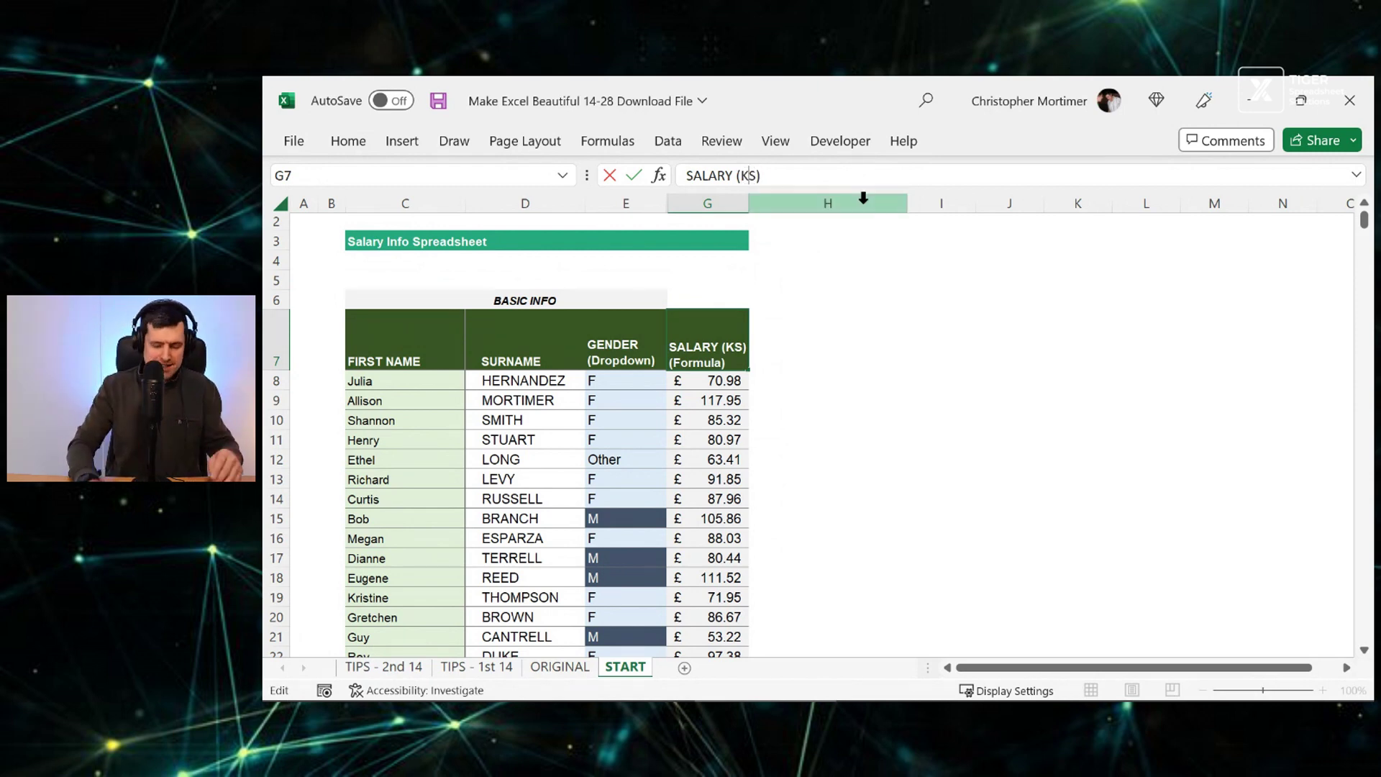
pyautogui.press('Delete')
pyautogui.write('s')
pyautogui.press('Return')
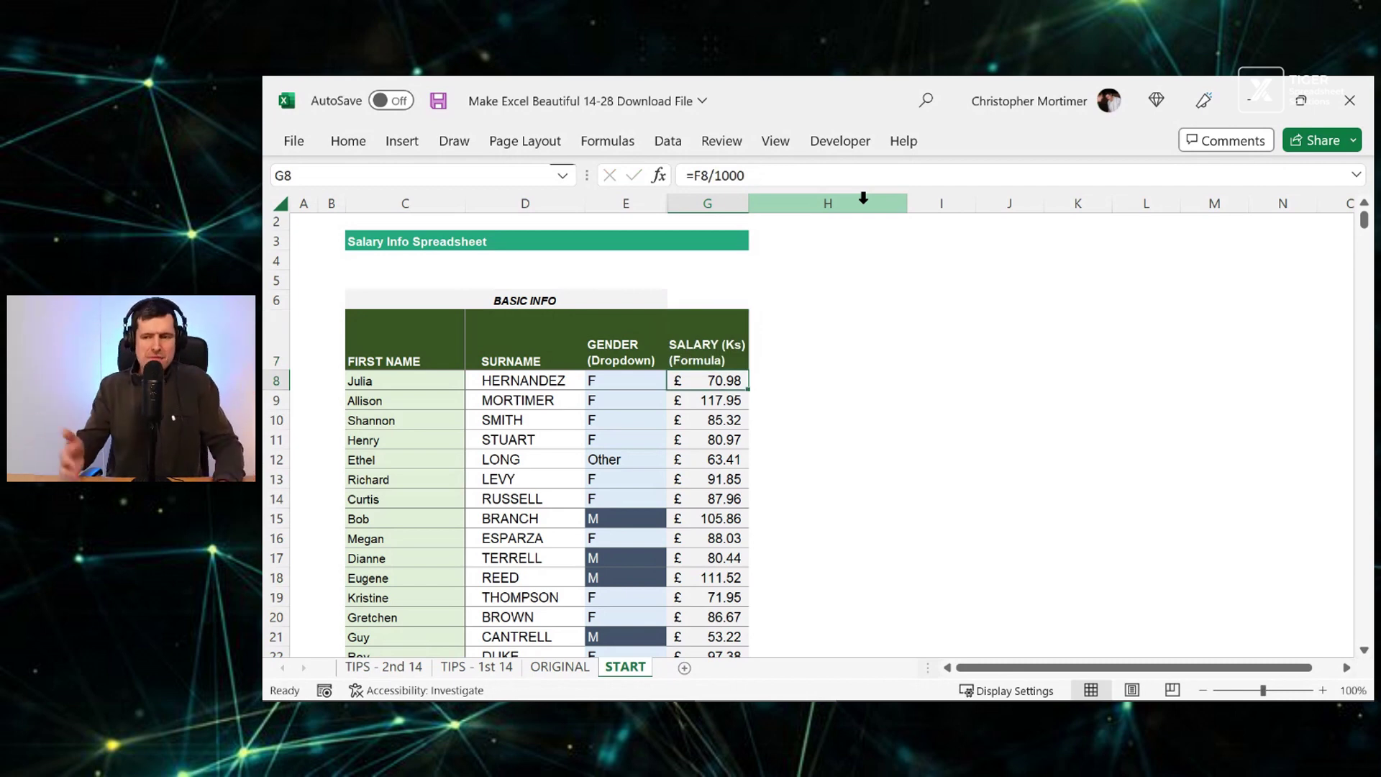
# Step: Replace the salary formulas with =F8 down column G, autofit it, and return to TIPS
pyautogui.click(782, 179)
pyautogui.press('BackSpace')
pyautogui.press('BackSpace')
pyautogui.press('BackSpace')
pyautogui.press('BackSpace')
pyautogui.press('BackSpace')
pyautogui.press('Return')
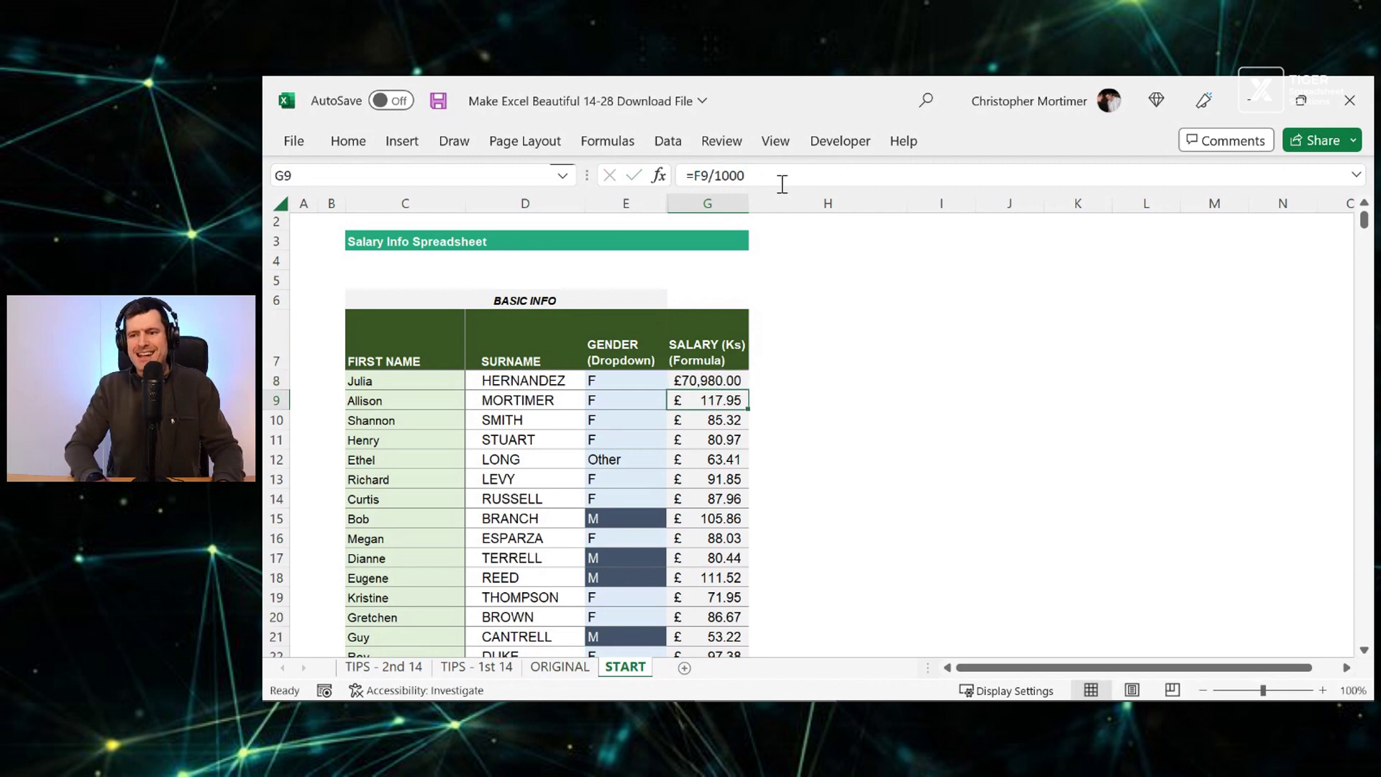
pyautogui.click(723, 375)
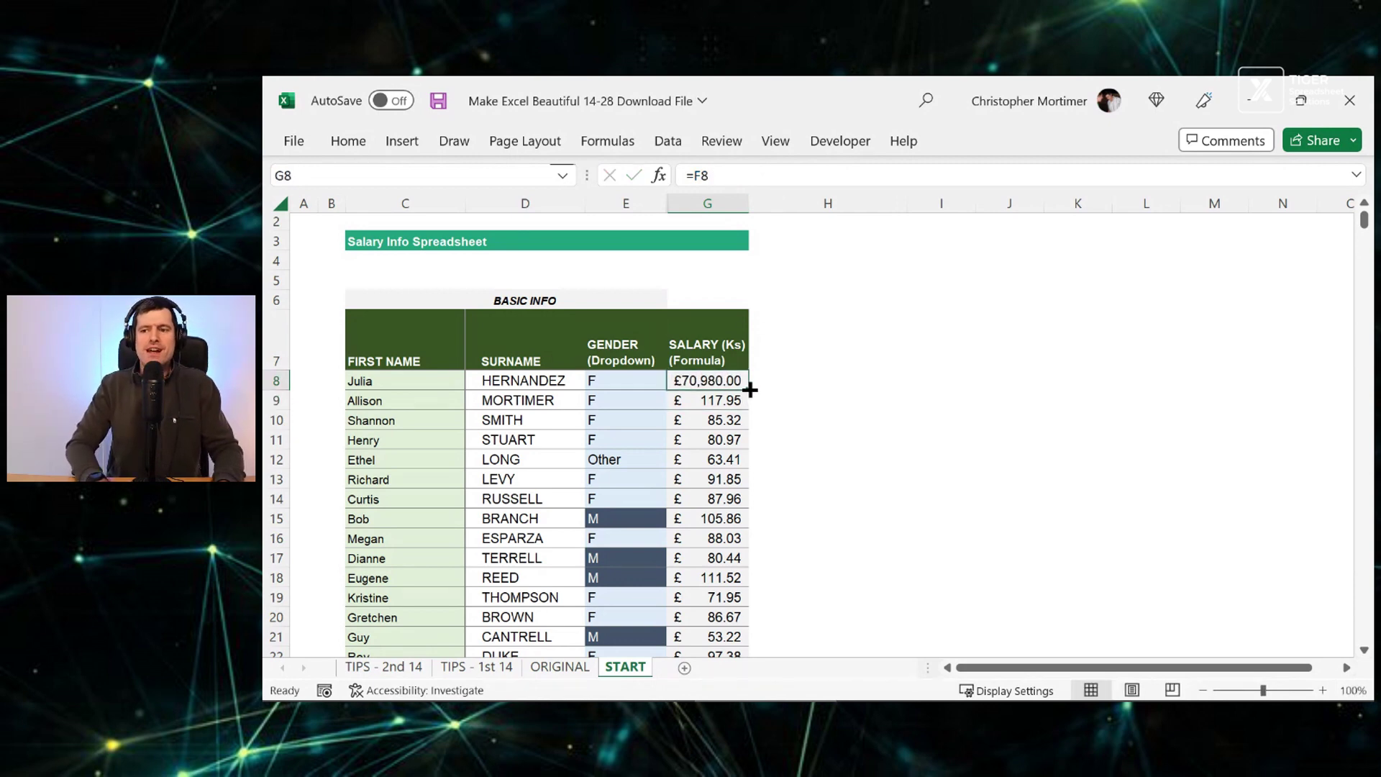
pyautogui.doubleClick(748, 389)
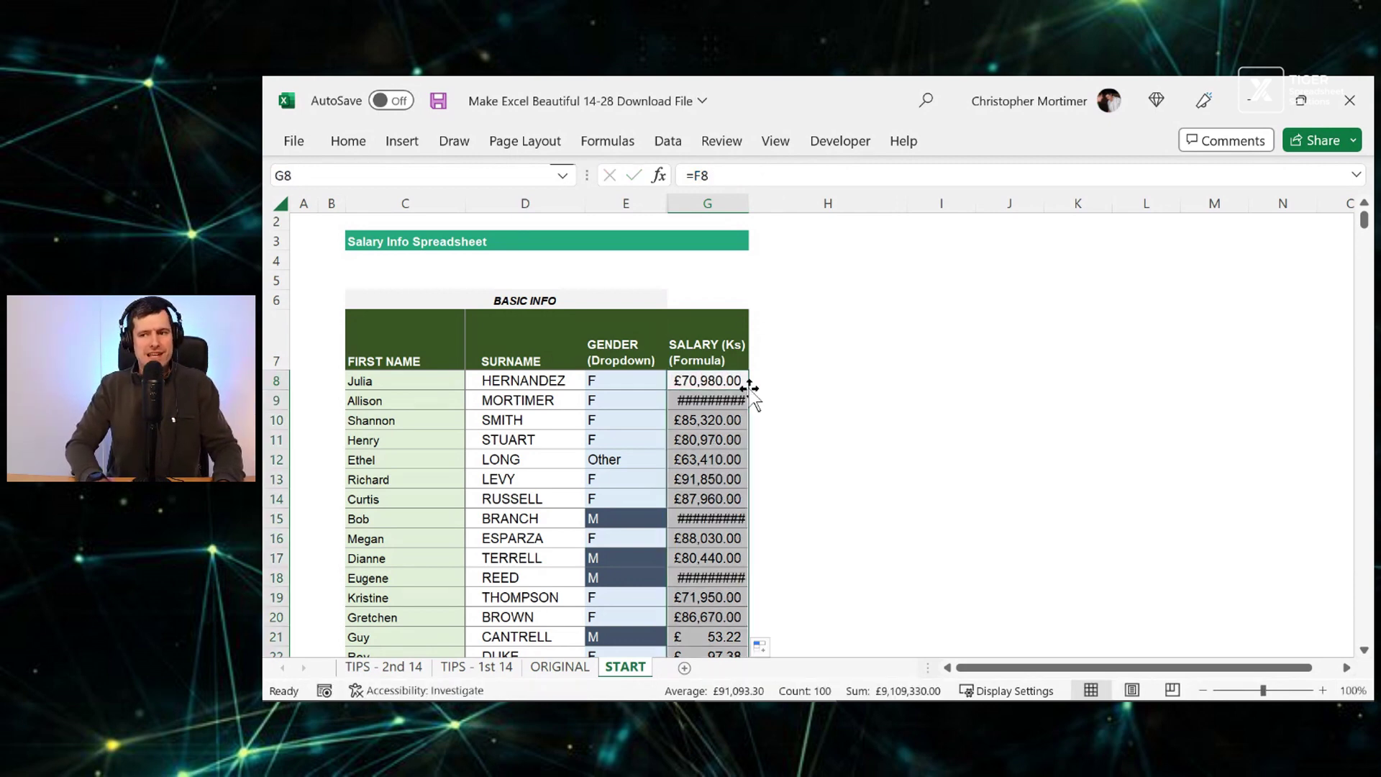
pyautogui.doubleClick(747, 203)
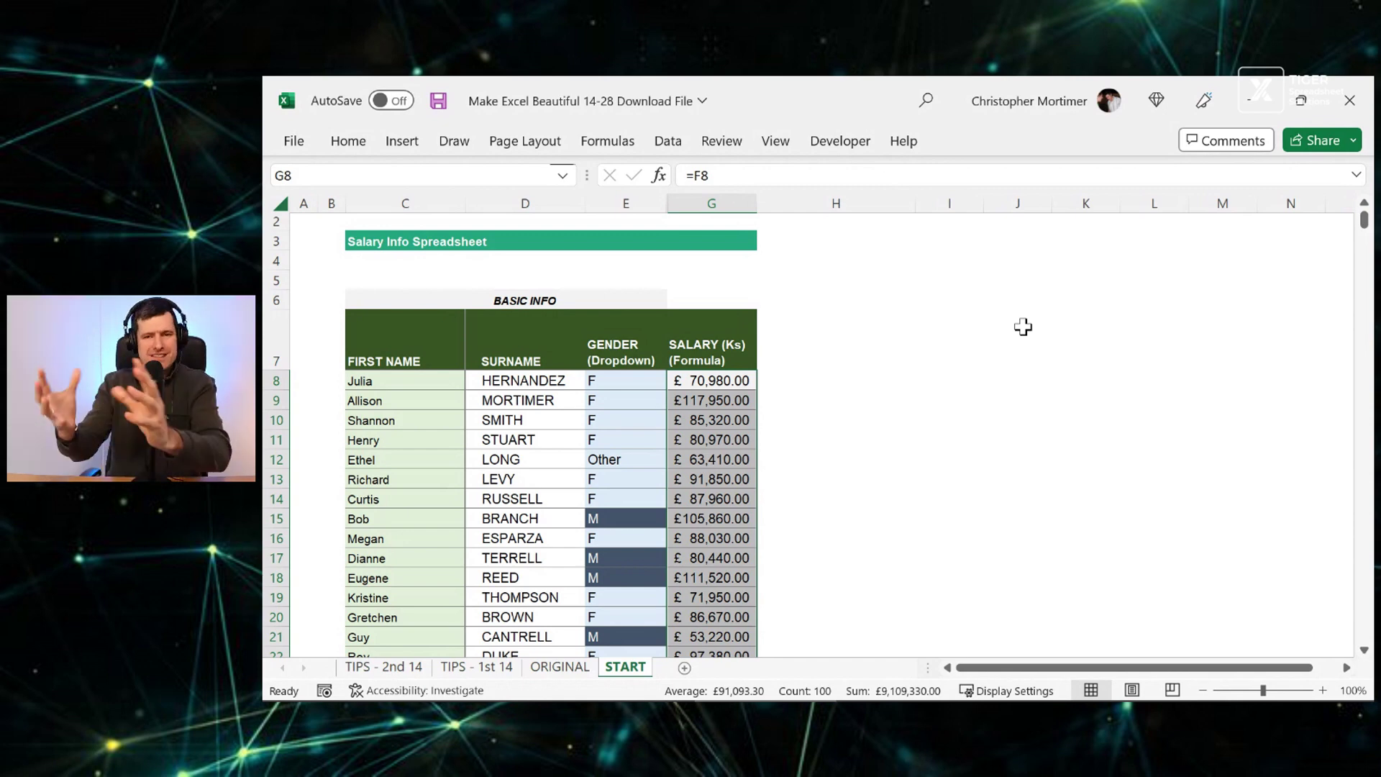
pyautogui.click(373, 669)
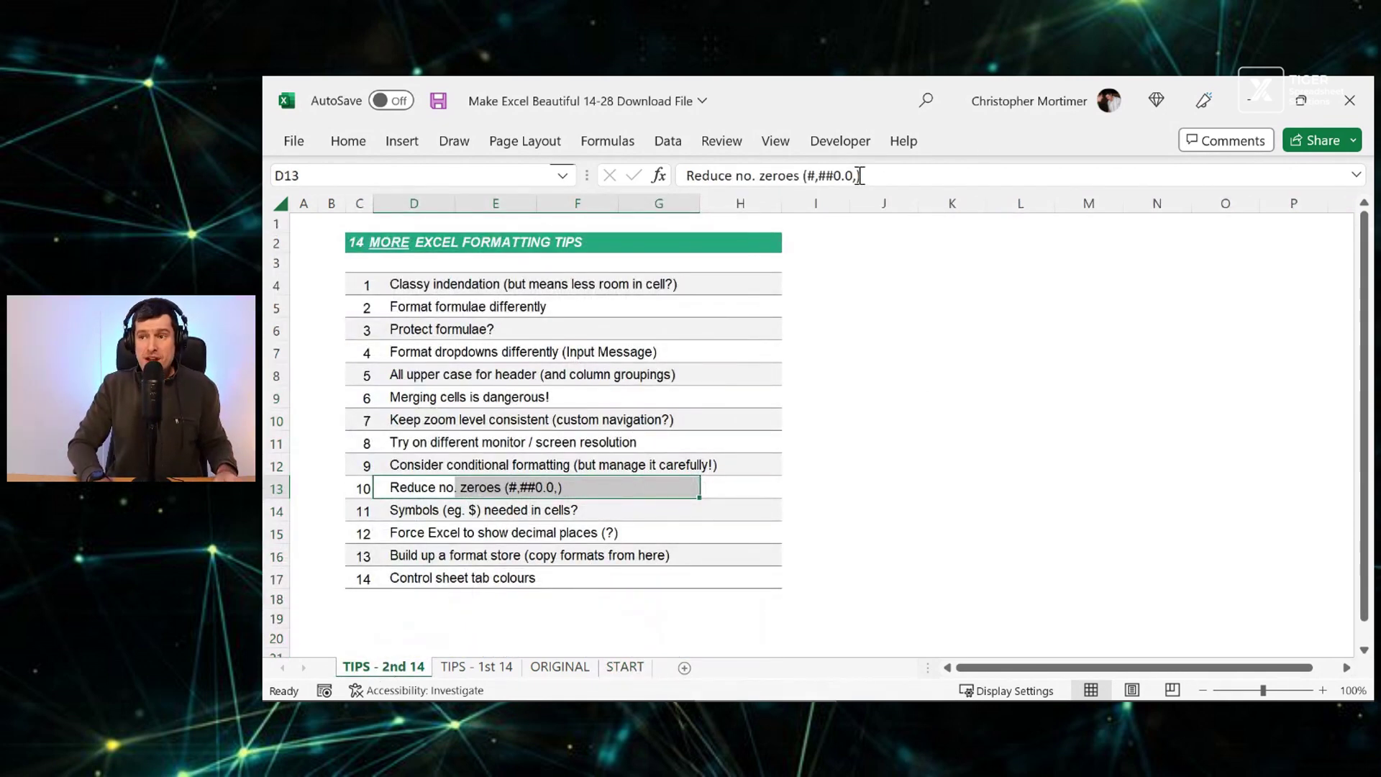
# Step: Check tip 10's number format code on the TIPS - 2nd 14 sheet
pyautogui.moveTo(854, 177); pyautogui.dragTo(810, 178)
pyautogui.click(859, 176)
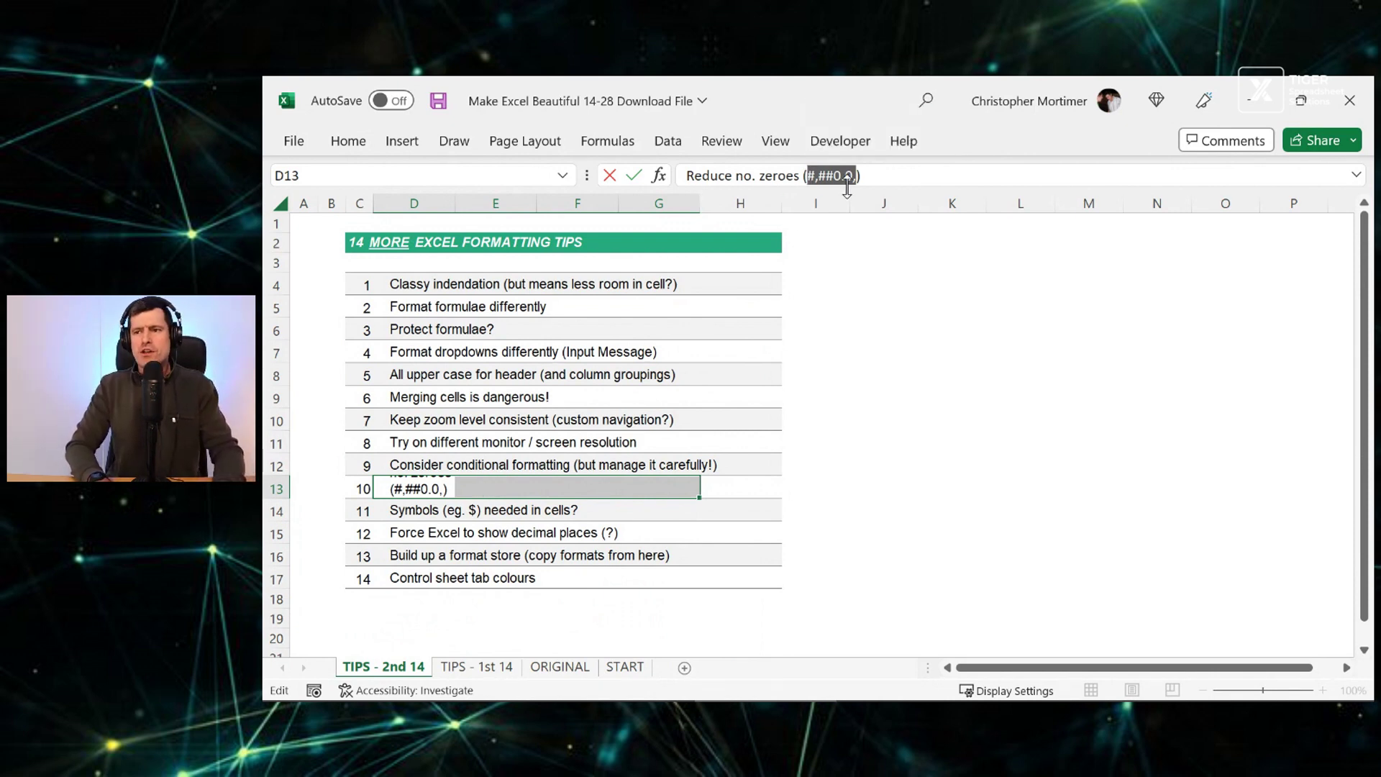
pyautogui.press('Escape')
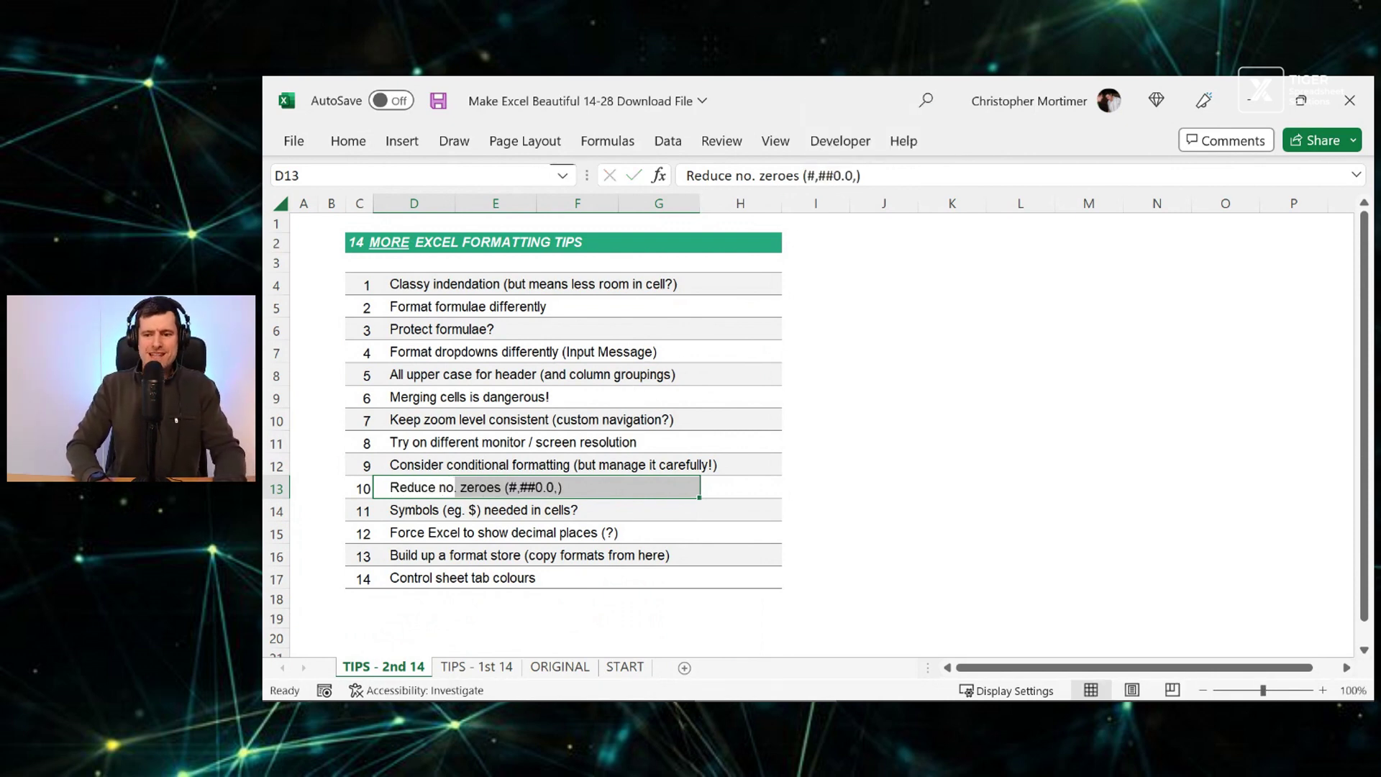
# Step: Apply the custom number format #,##0.0, to the salary column
pyautogui.click(636, 666)
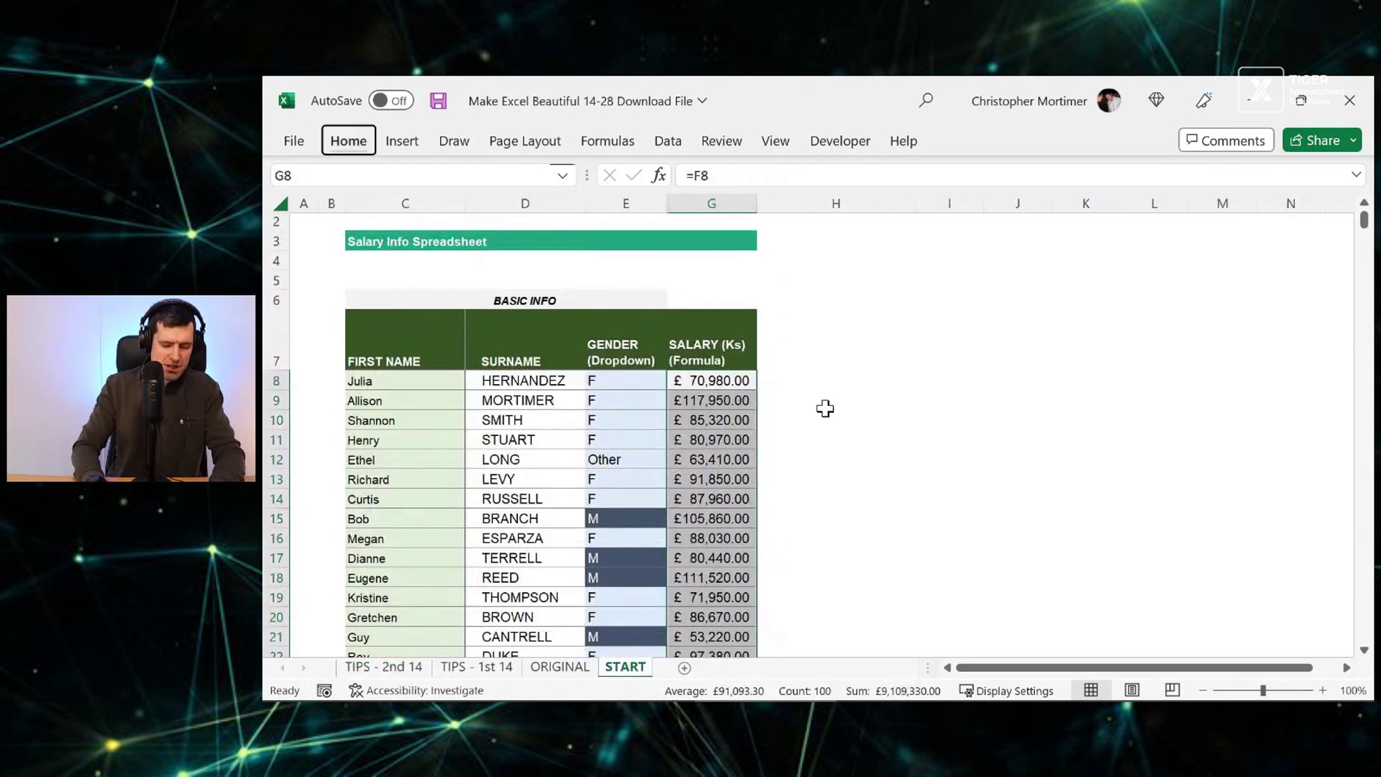
pyautogui.hotkey('ctrl', '1')
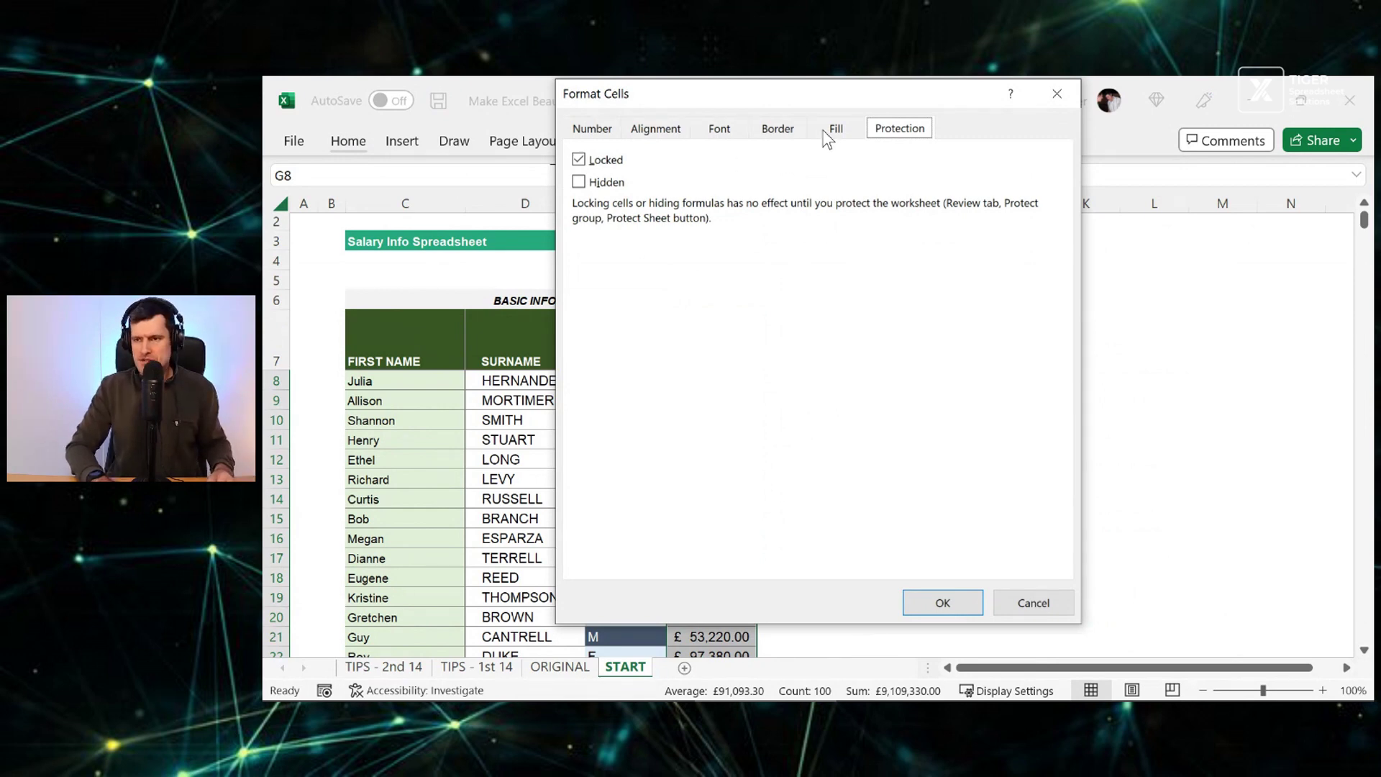
pyautogui.click(606, 130)
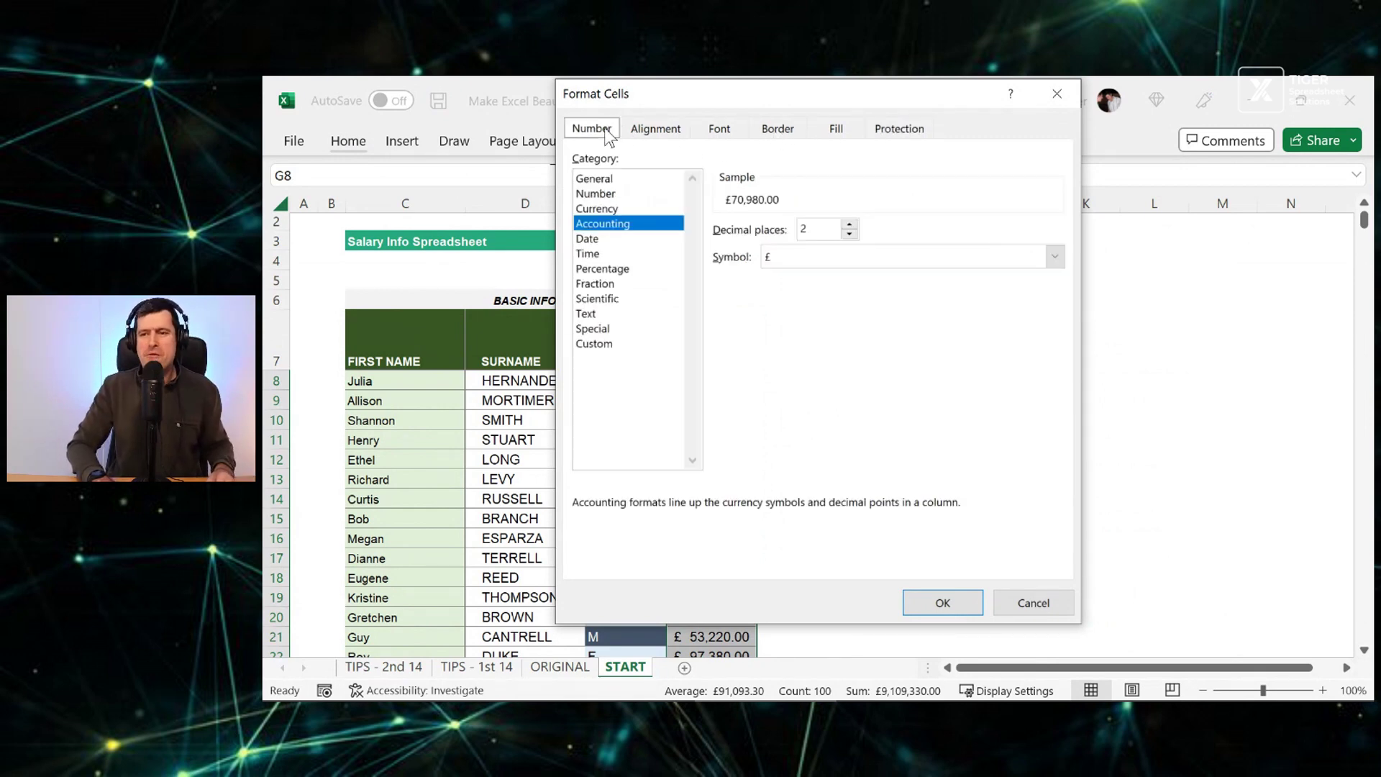
pyautogui.click(607, 343)
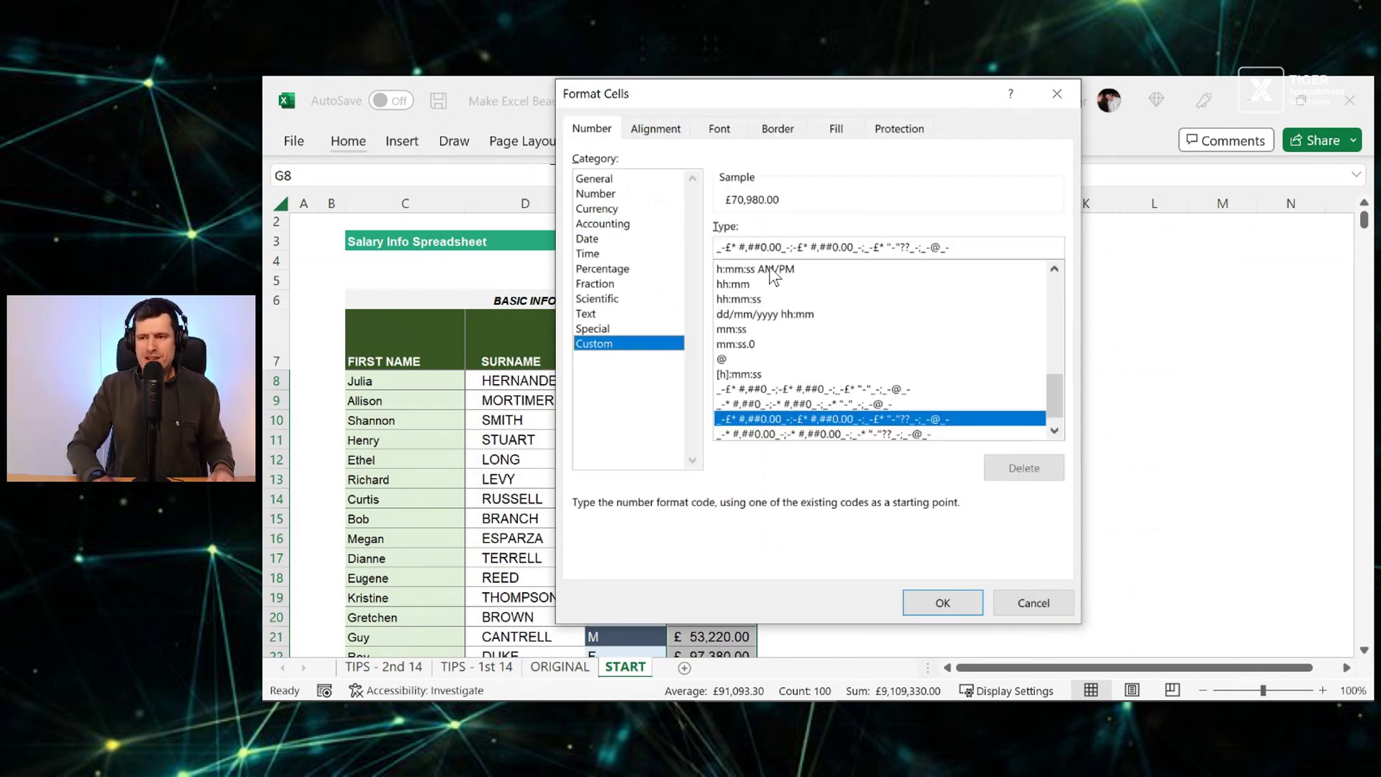
pyautogui.tripleClick(974, 245)
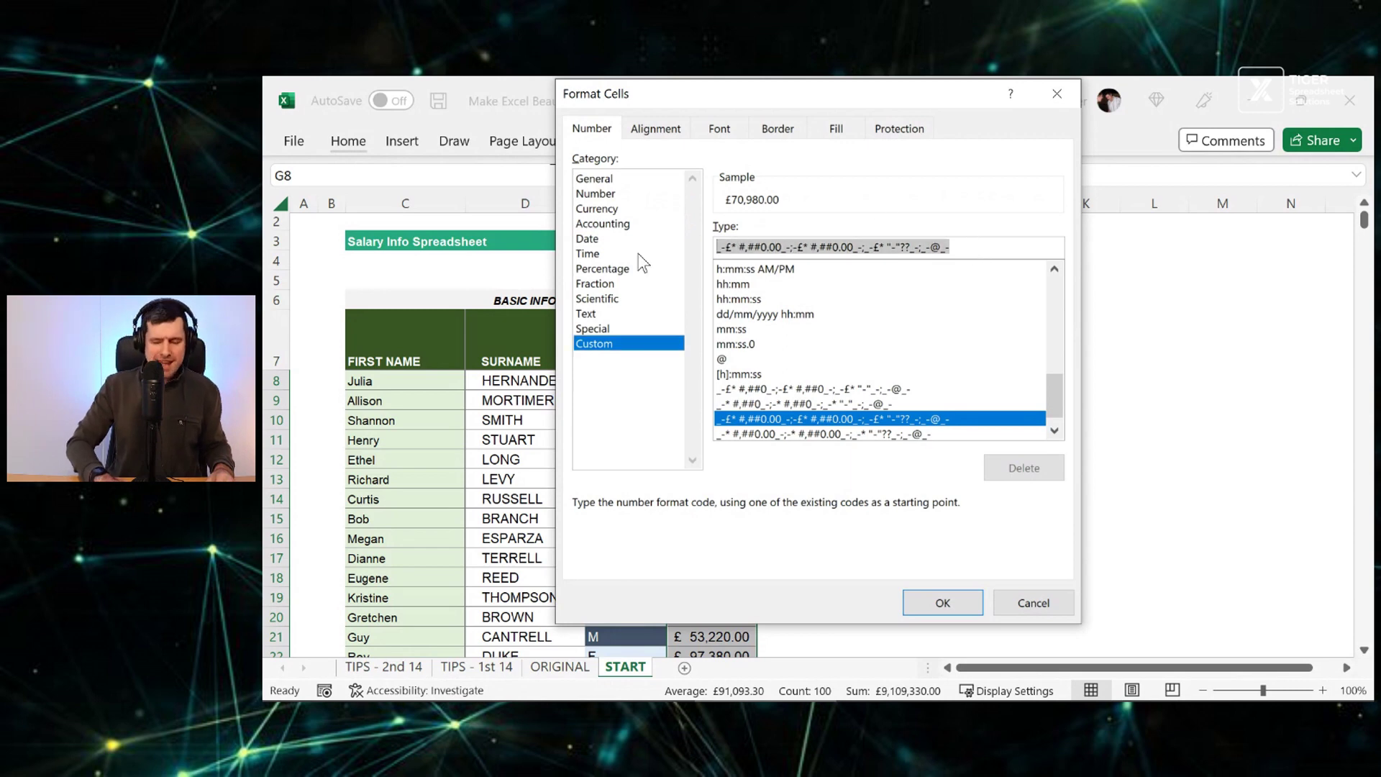
pyautogui.write('#,##0.0,')
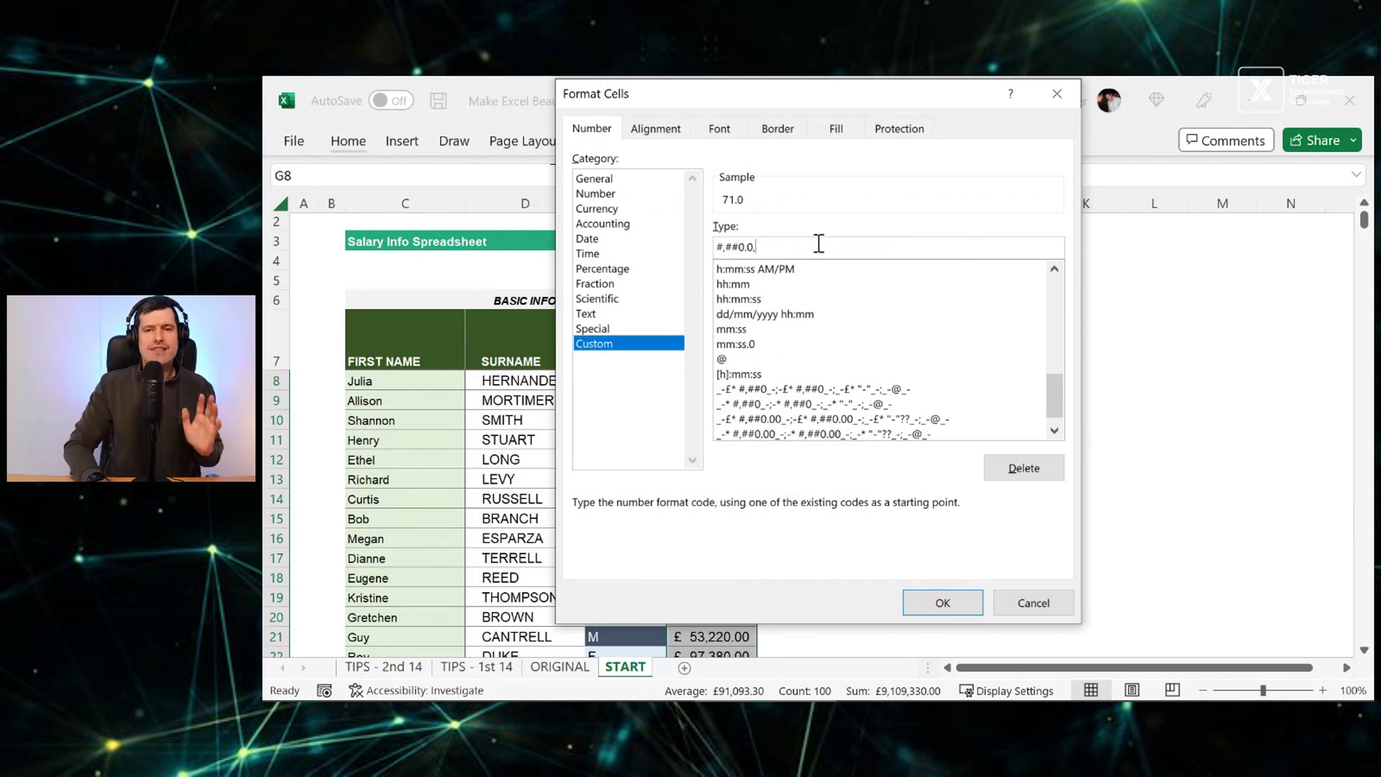
pyautogui.click(935, 604)
# Step: Step through the salary header and cells G8 to G10 to check their values
pyautogui.click(719, 379)
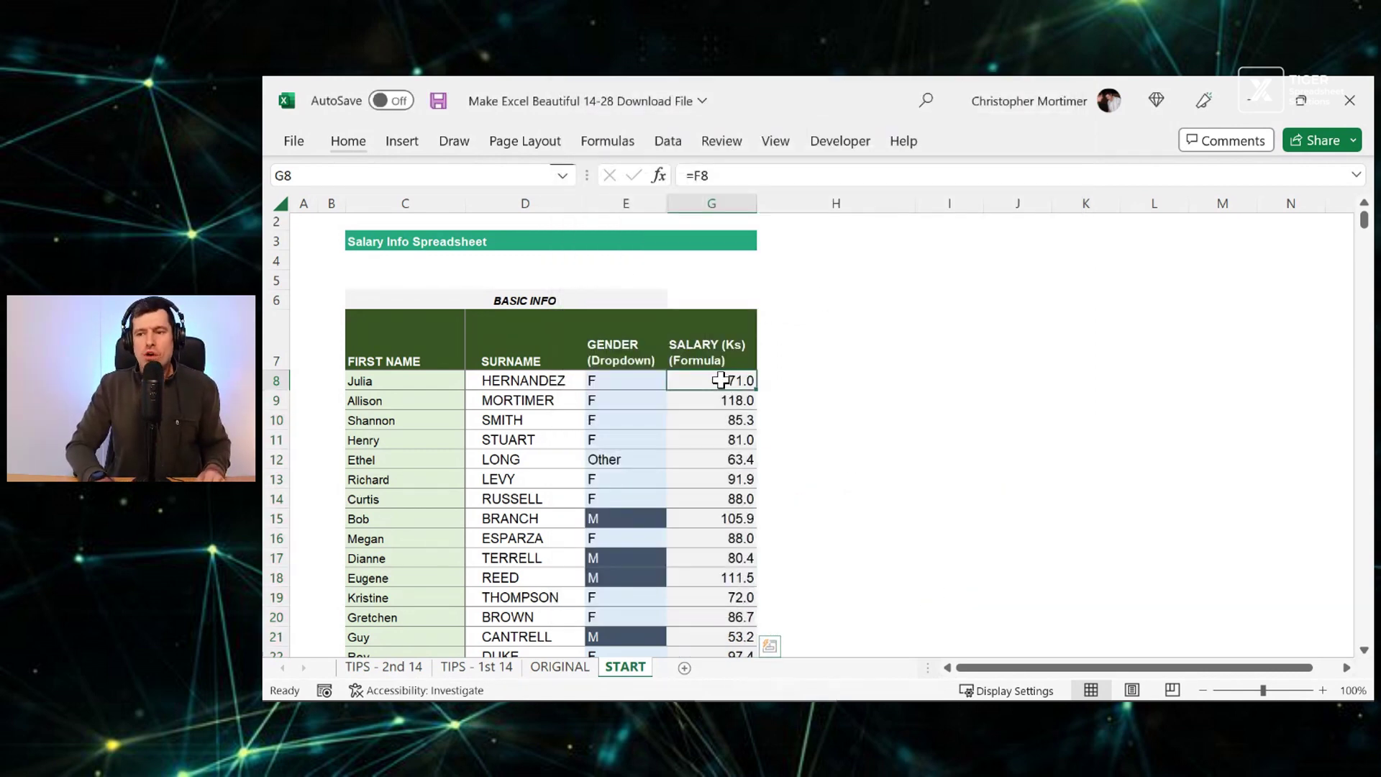
pyautogui.hotkey('shift', 'Down')
pyautogui.hotkey('shift', 'Down')
pyautogui.press('Down')
pyautogui.press('Down')
pyautogui.press('Down')
pyautogui.press('Down')
pyautogui.press('Down')
pyautogui.press('Down')
pyautogui.press('Down')
pyautogui.press('Down')
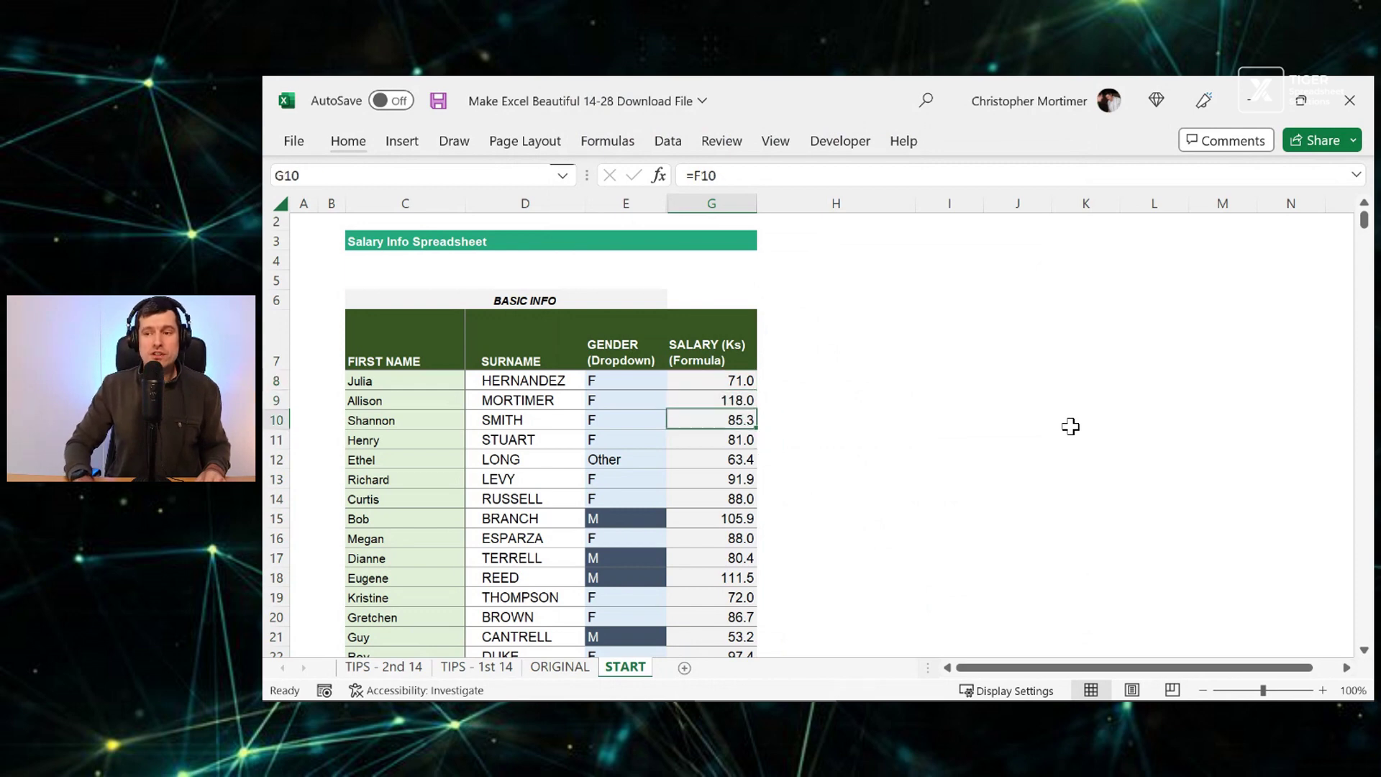
pyautogui.press('Up')
pyautogui.press('Up')
pyautogui.press('Up')
pyautogui.press('Up')
pyautogui.press('Up')
pyautogui.press('Up')
pyautogui.press('Up')
pyautogui.press('Up')
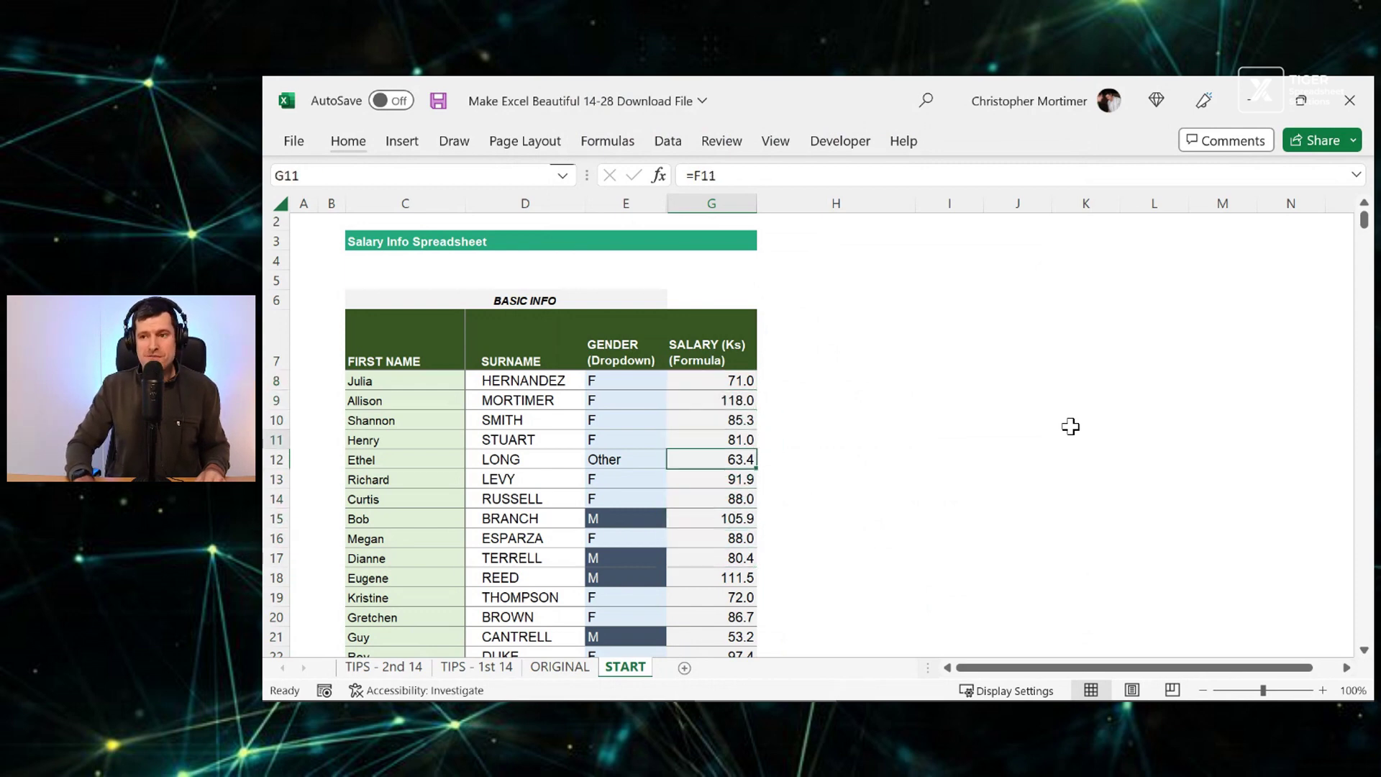
pyautogui.click(715, 346)
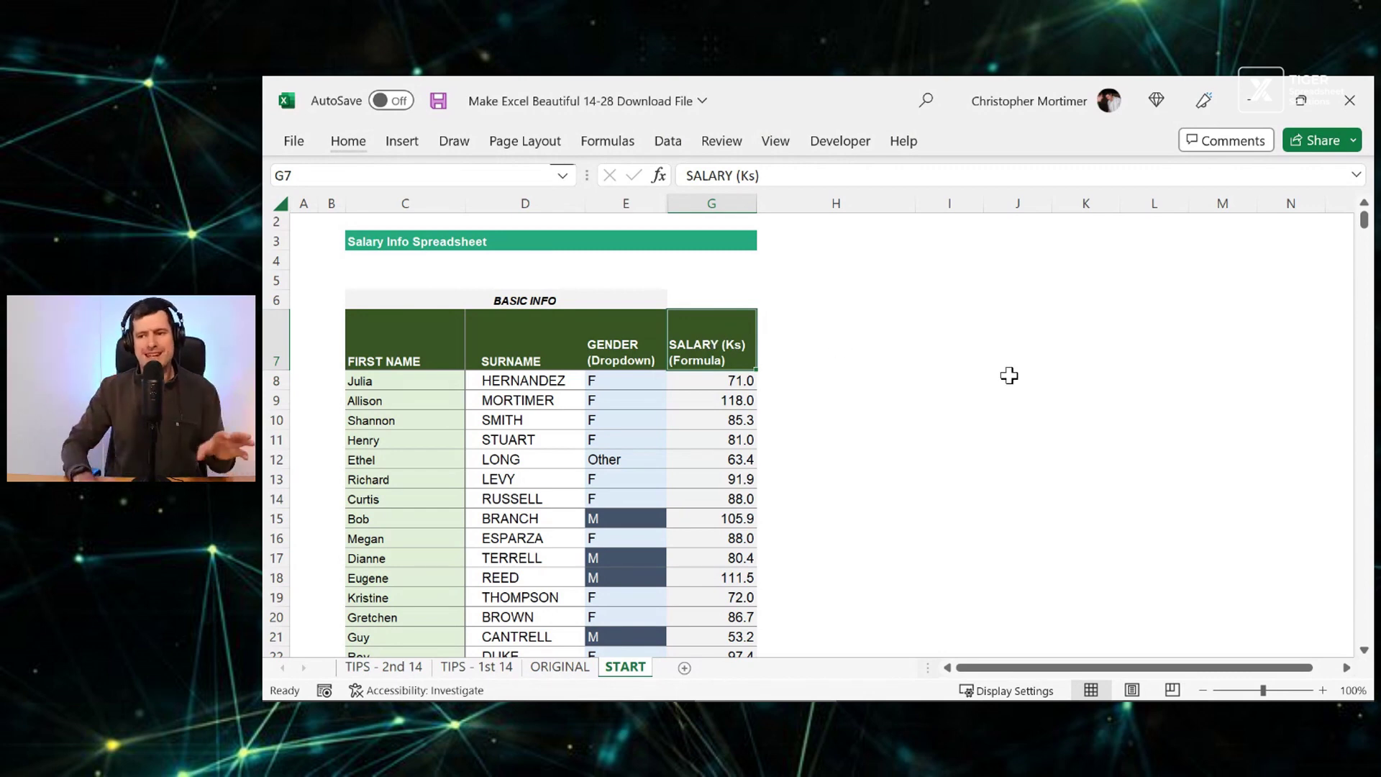
pyautogui.press('Down')
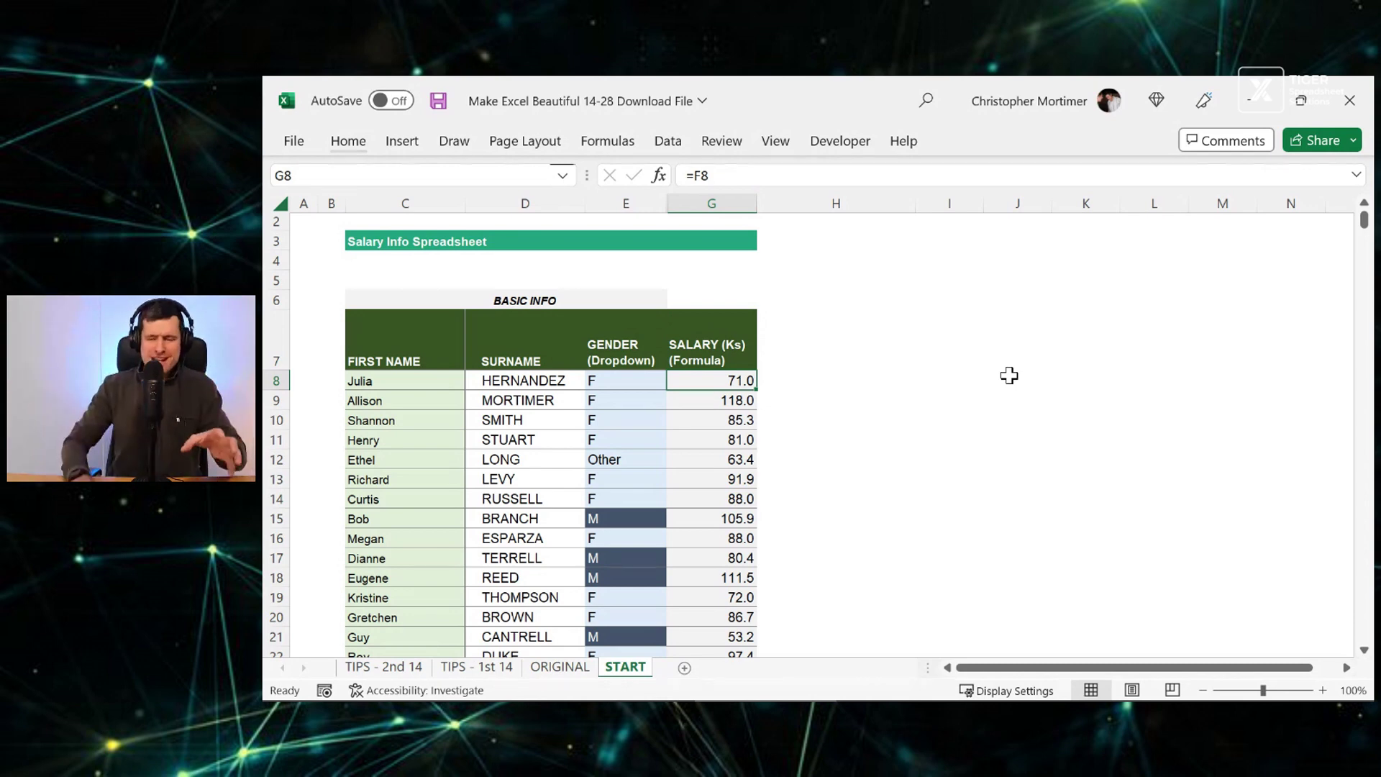
pyautogui.press('Down')
pyautogui.press('Down')
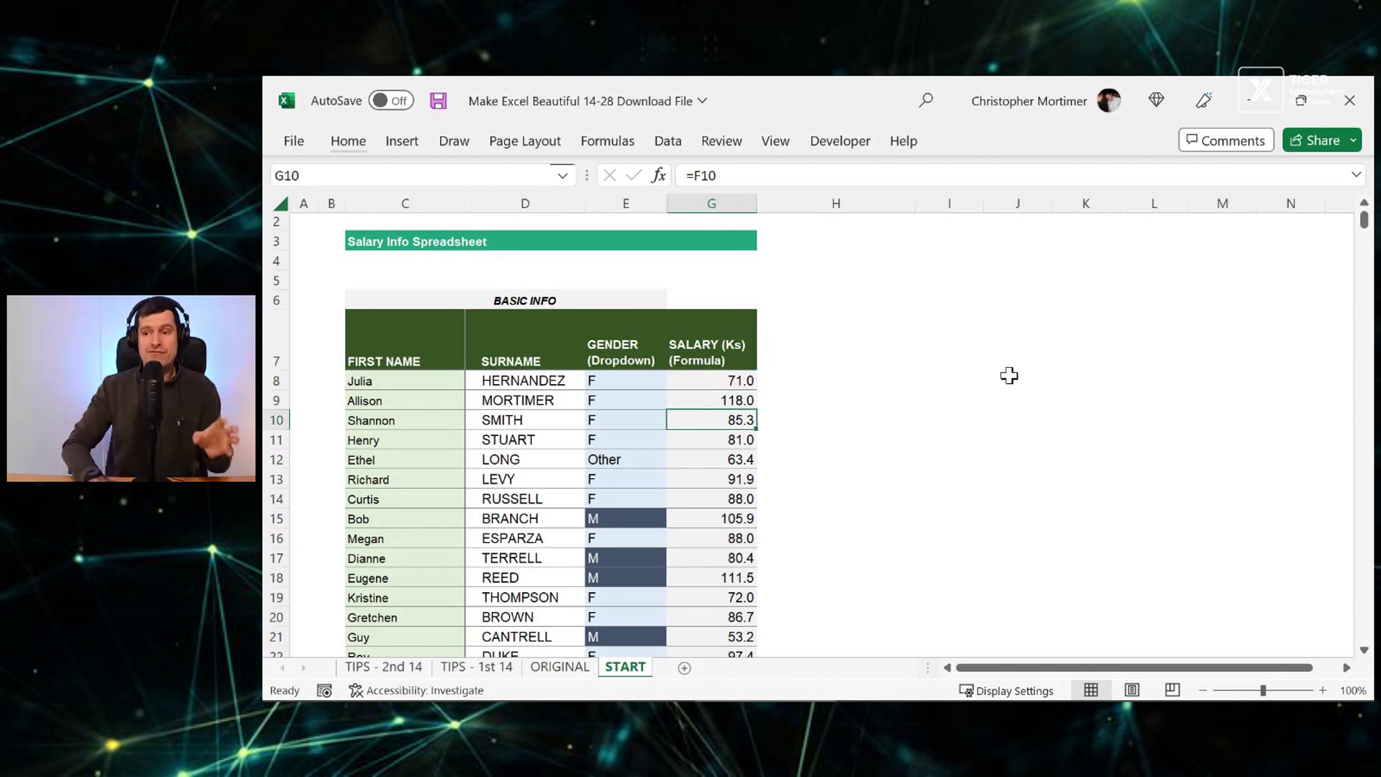
# Step: Undo twice to restore the =F8/1000 salary formulas in column G
pyautogui.hotkey('ctrl', 'z')
pyautogui.hotkey('ctrl', 'z')
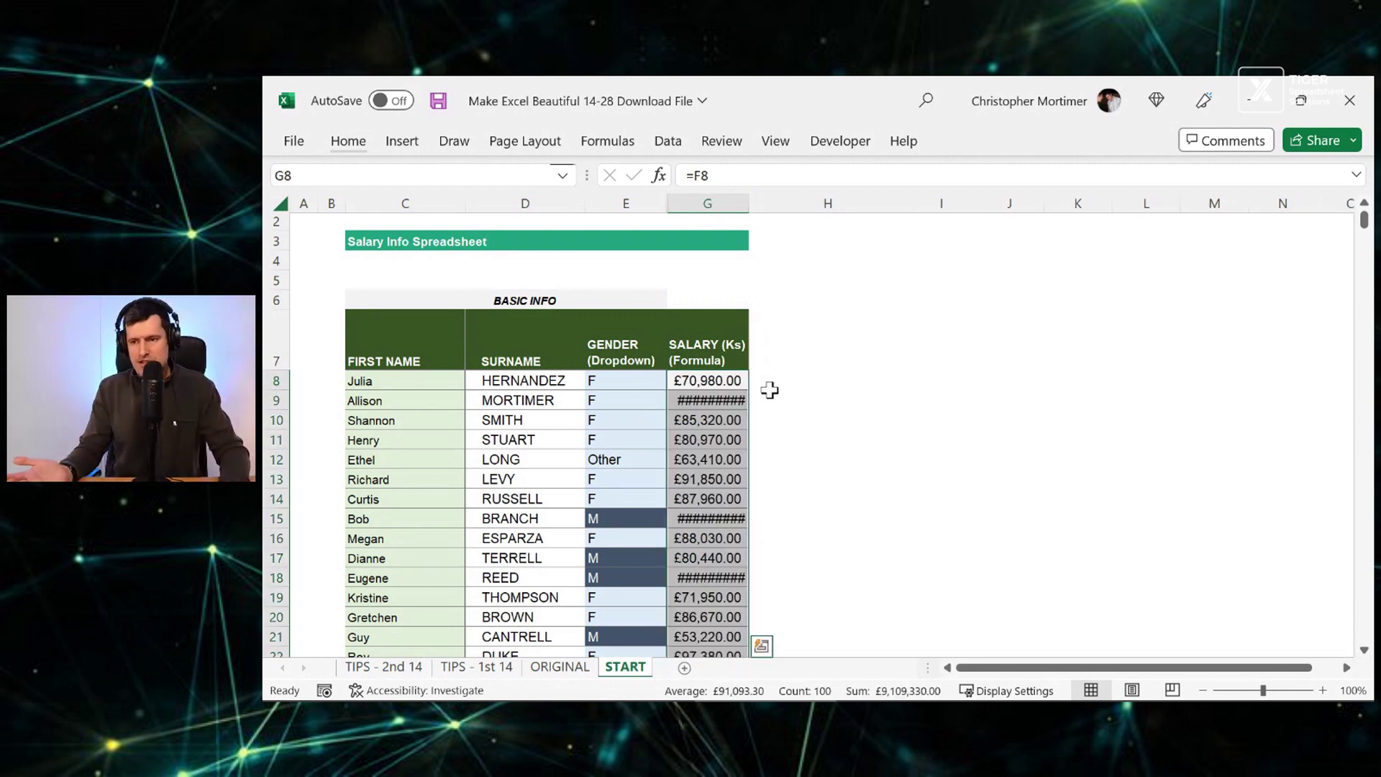
pyautogui.hotkey('ctrl', 'z')
pyautogui.hotkey('ctrl', 'z')
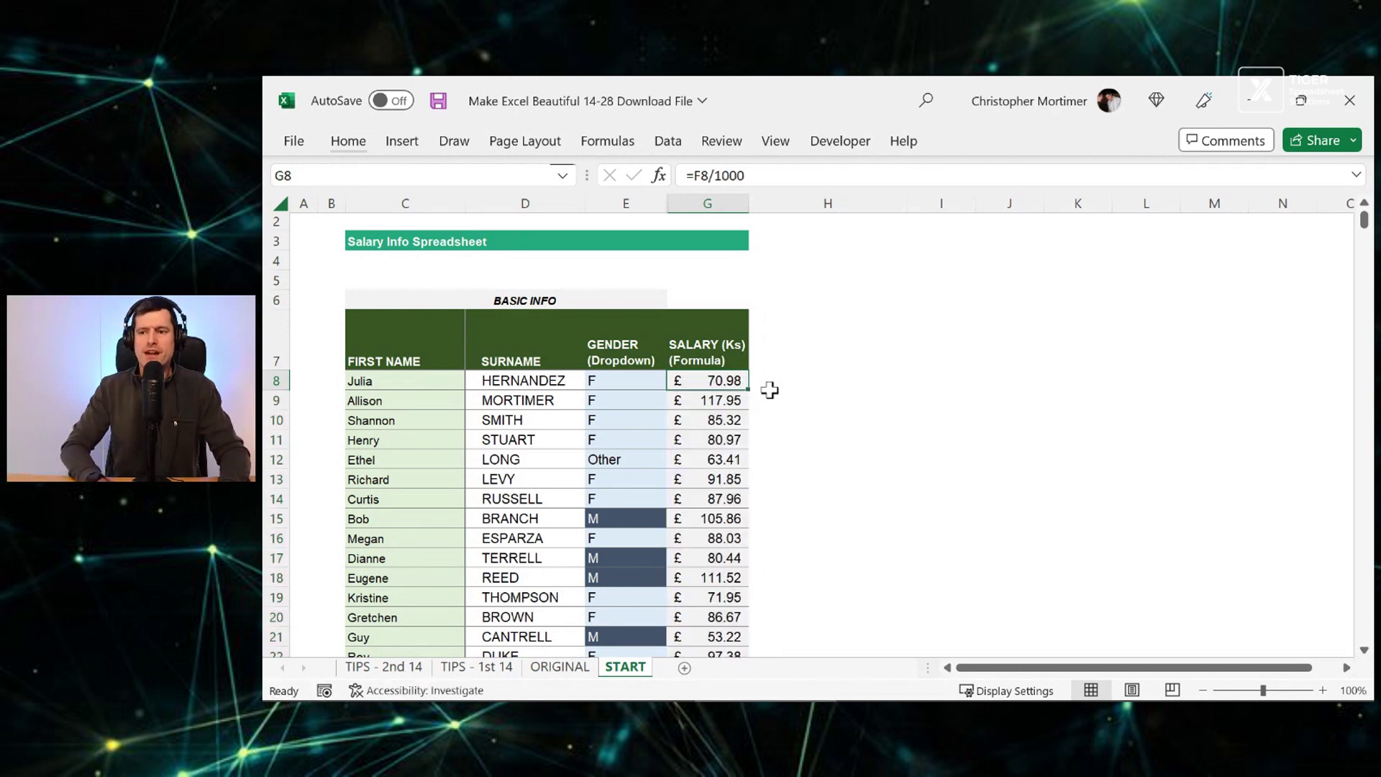
pyautogui.click(777, 179)
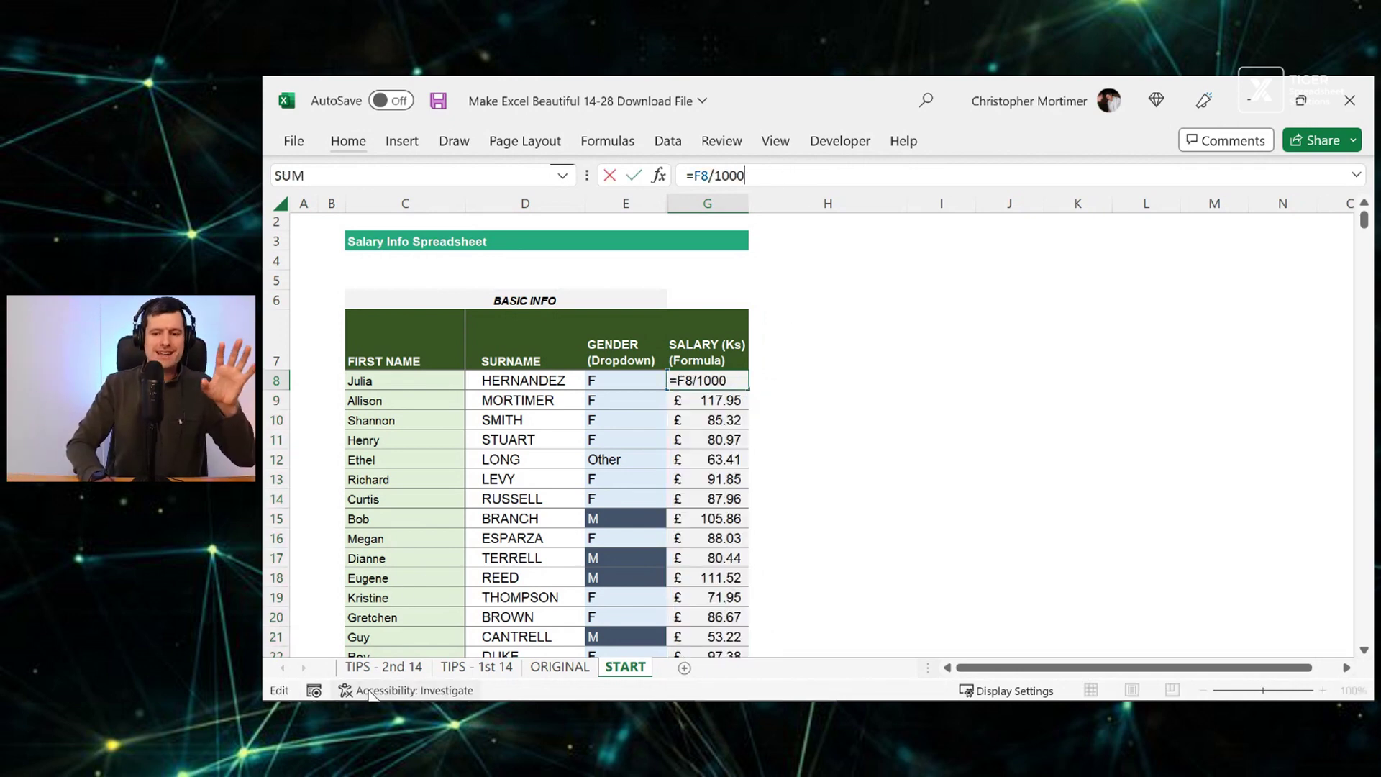
# Step: Highlight the Symbols tip in row 14 of the TIPS - 2nd 14 sheet
pyautogui.click(369, 668)
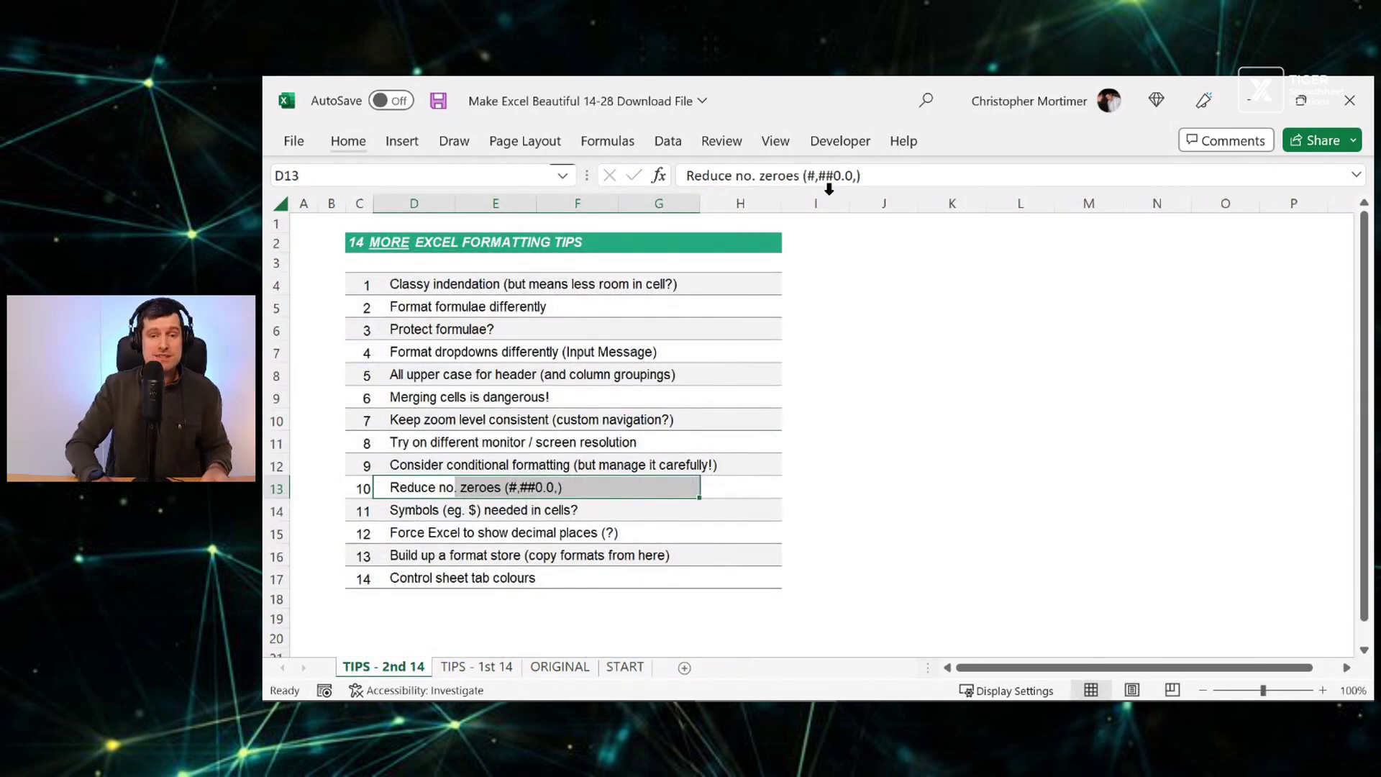
pyautogui.press('Down')
pyautogui.hotkey('shift', 'Right')
pyautogui.hotkey('shift', 'Right')
pyautogui.hotkey('shift', 'Right')
pyautogui.hotkey('shift', 'Right')
pyautogui.hotkey('shift', 'Right')
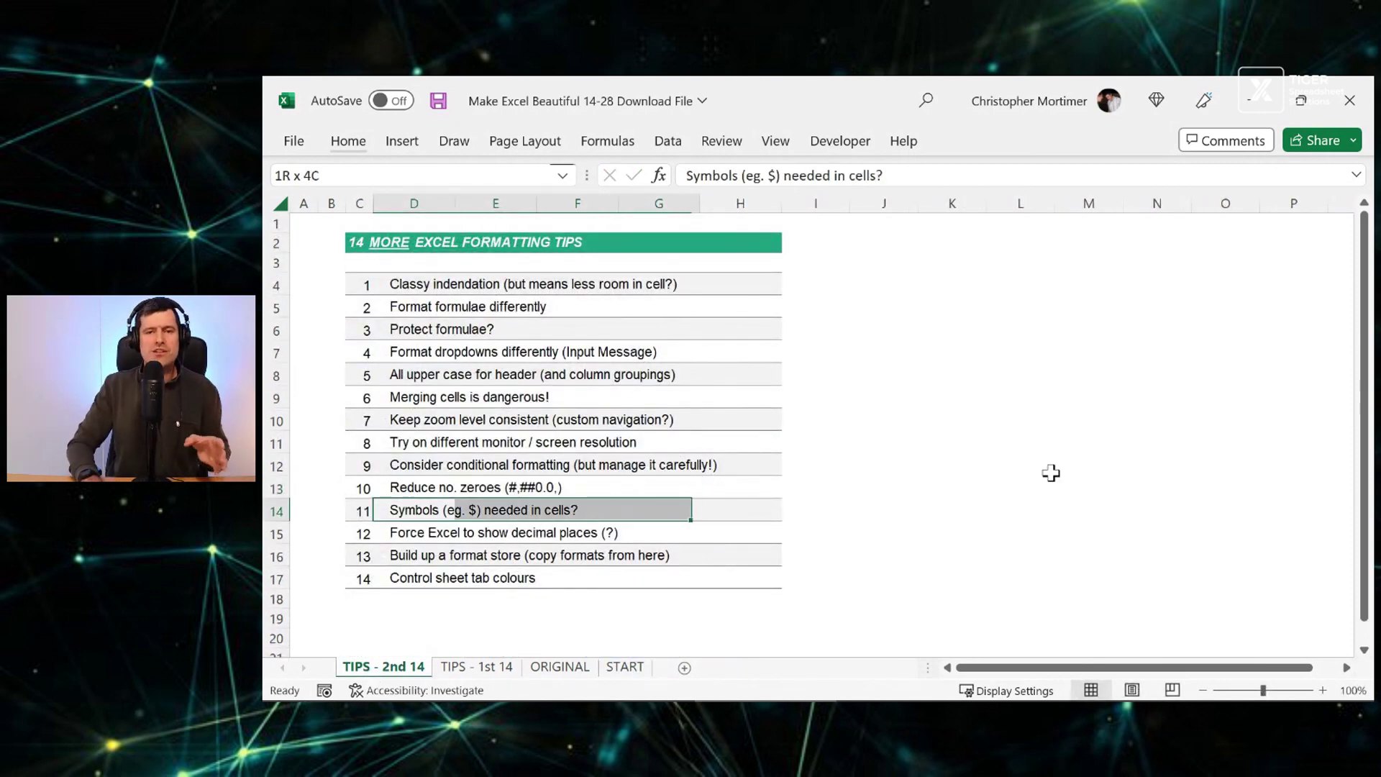
pyautogui.hotkey('shift', 'Left')
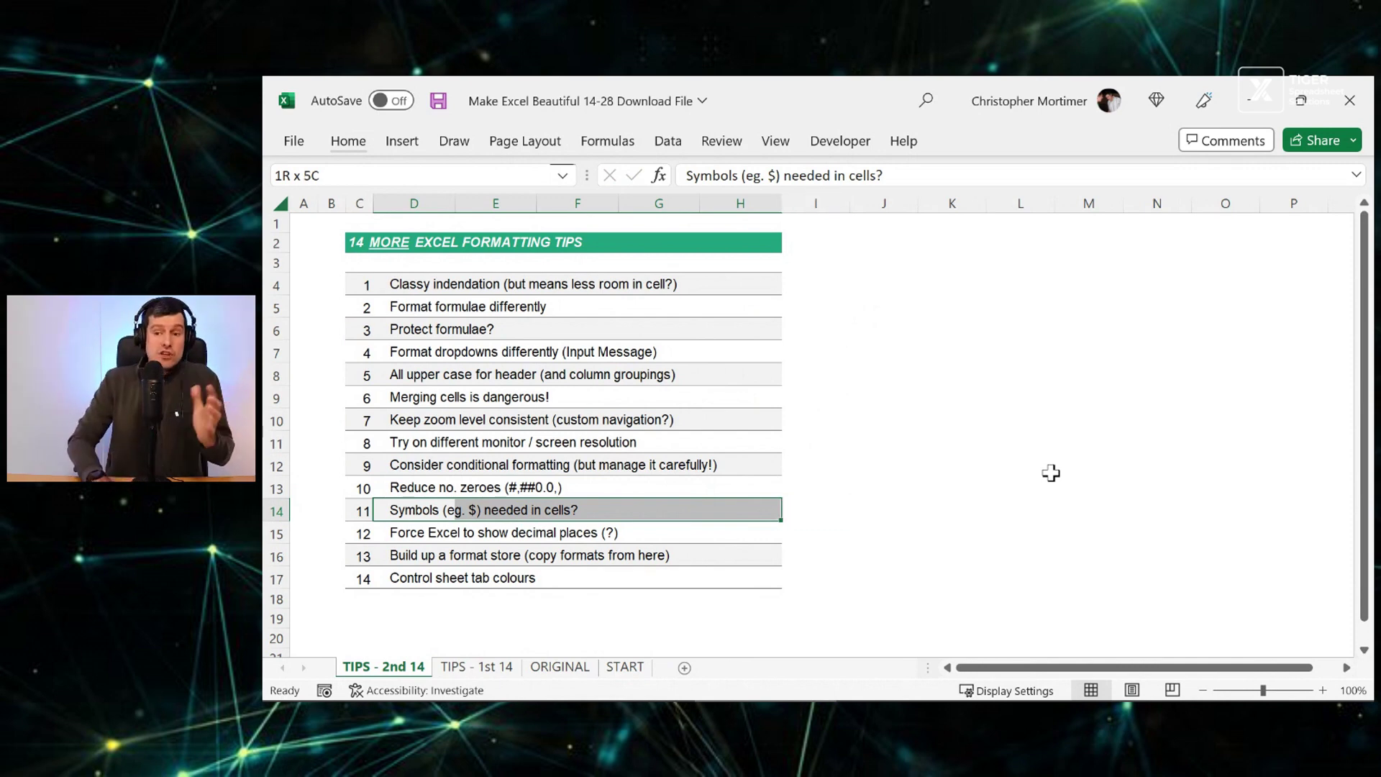
# Step: Change the salary header in G7 to SALARY (£Ks)
pyautogui.click(625, 667)
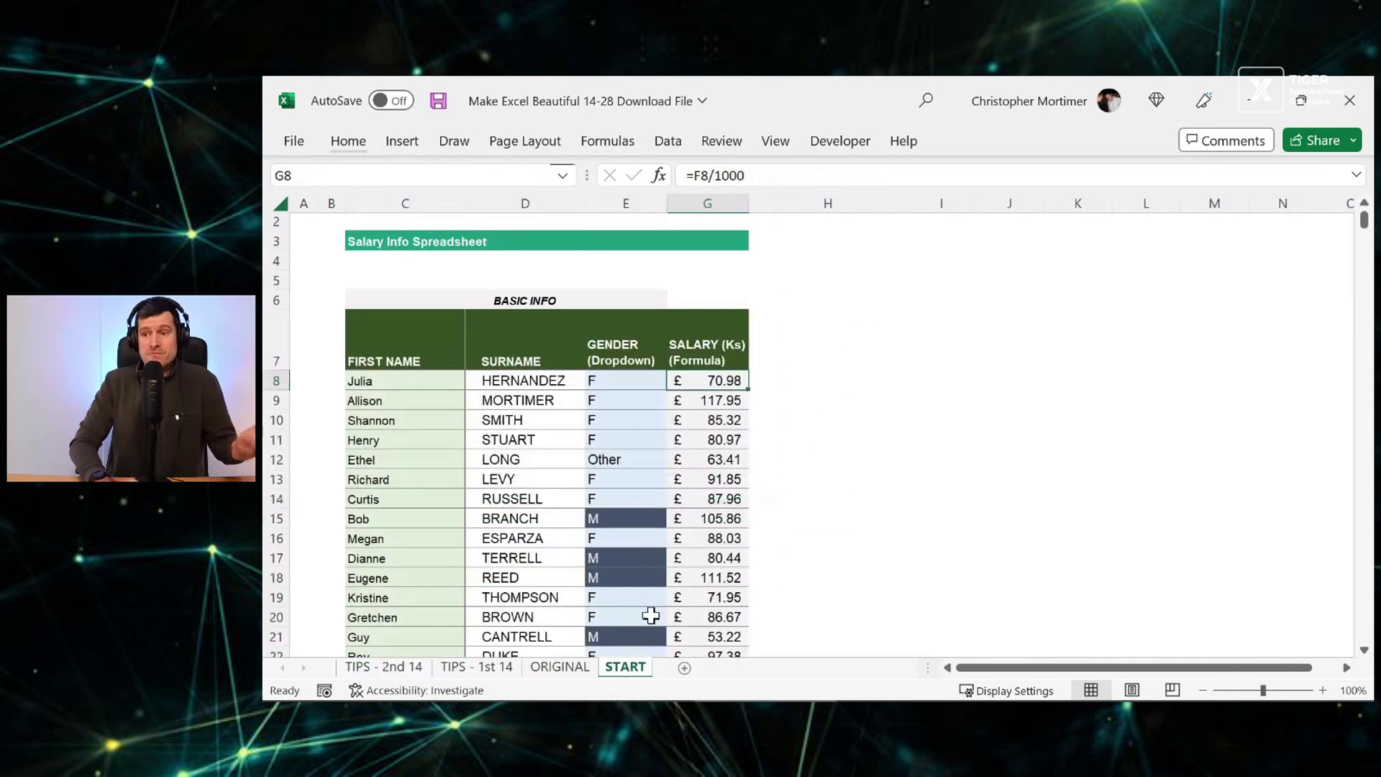
pyautogui.click(700, 345)
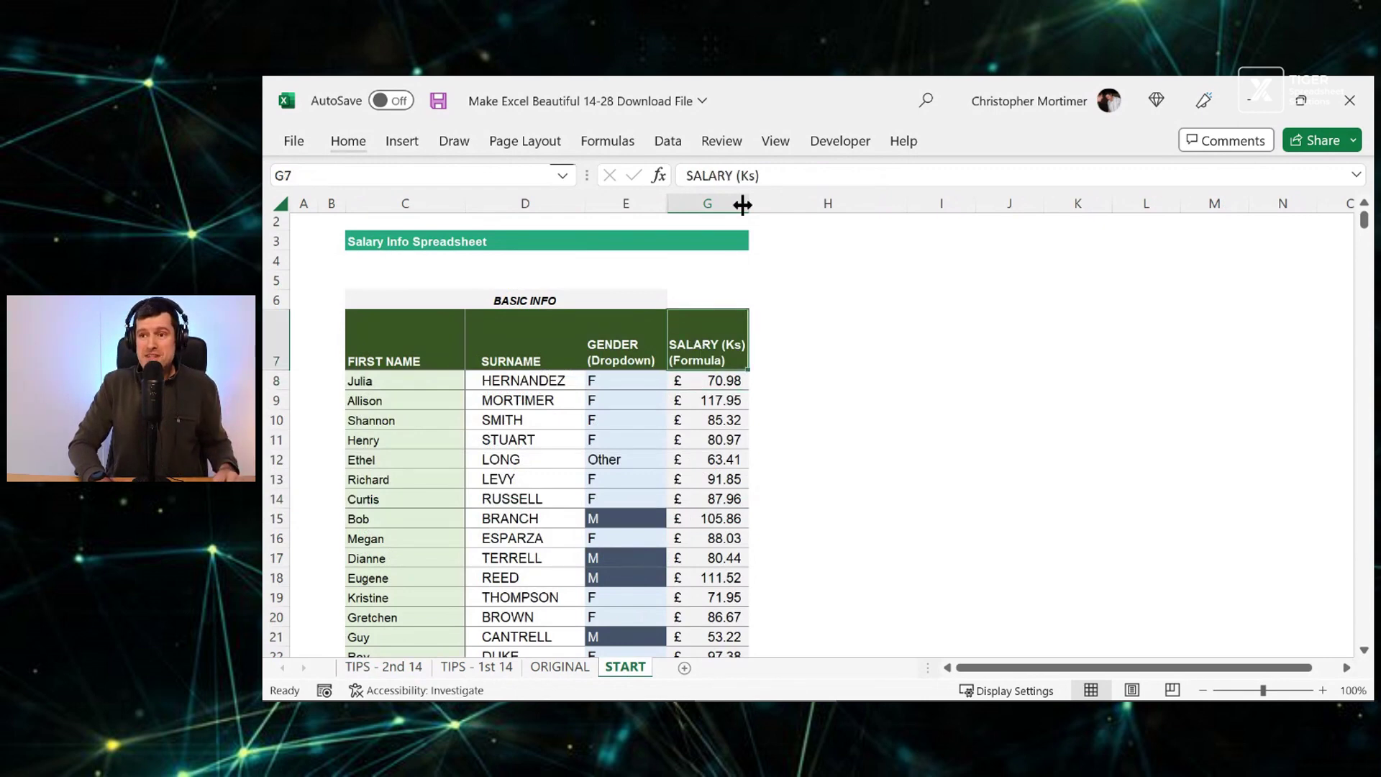
pyautogui.click(743, 176)
pyautogui.write('£')
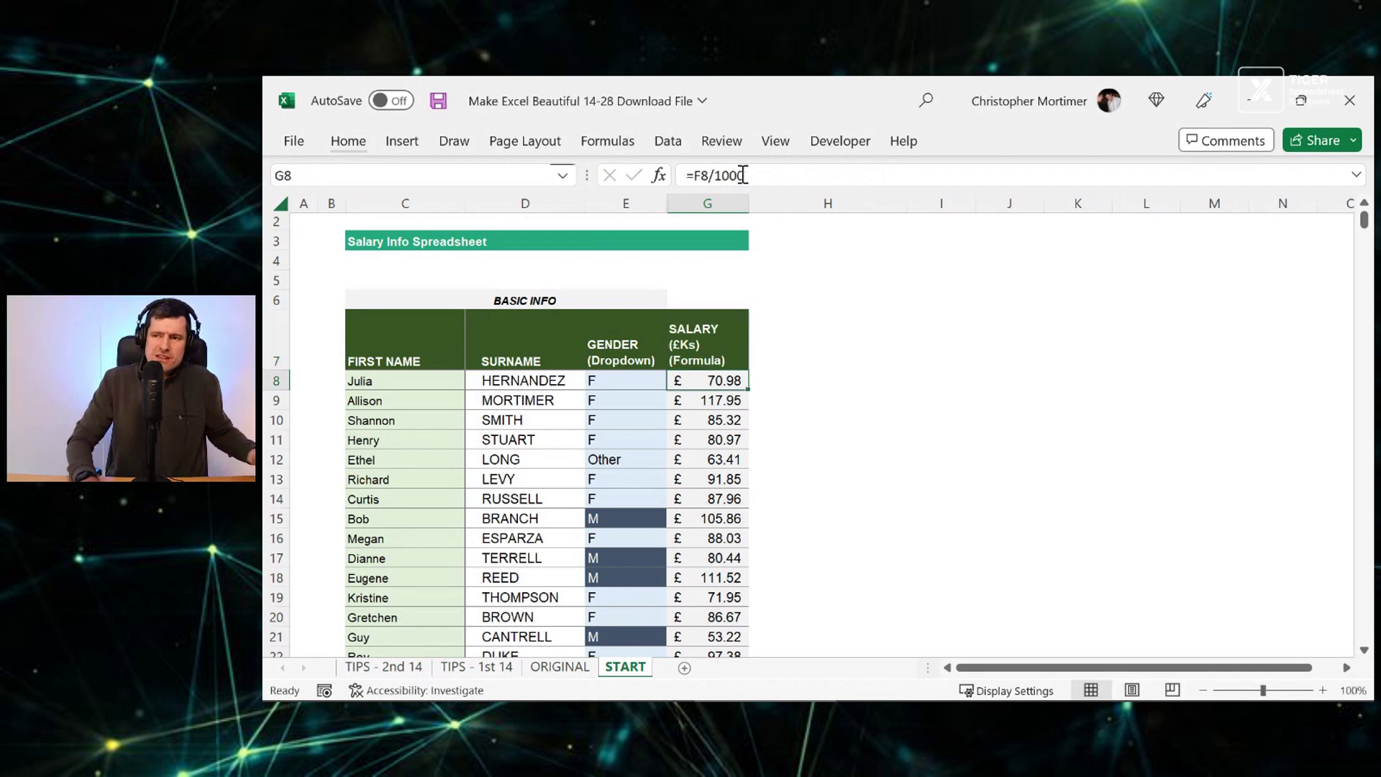
pyautogui.press('Up')
# Step: Apply the General number format to salaries G8:G107
pyautogui.press('Down')
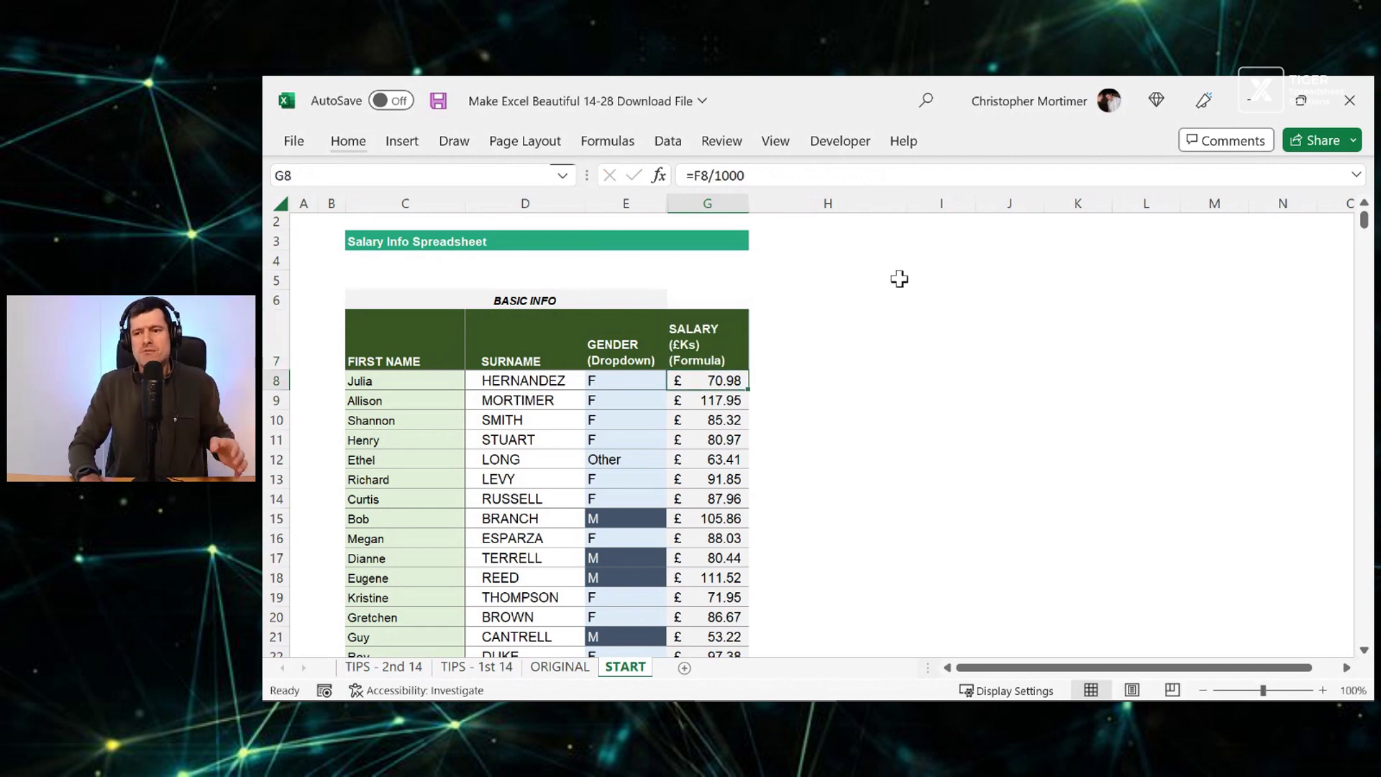
pyautogui.hotkey('ctrl', 'shift', 'Down')
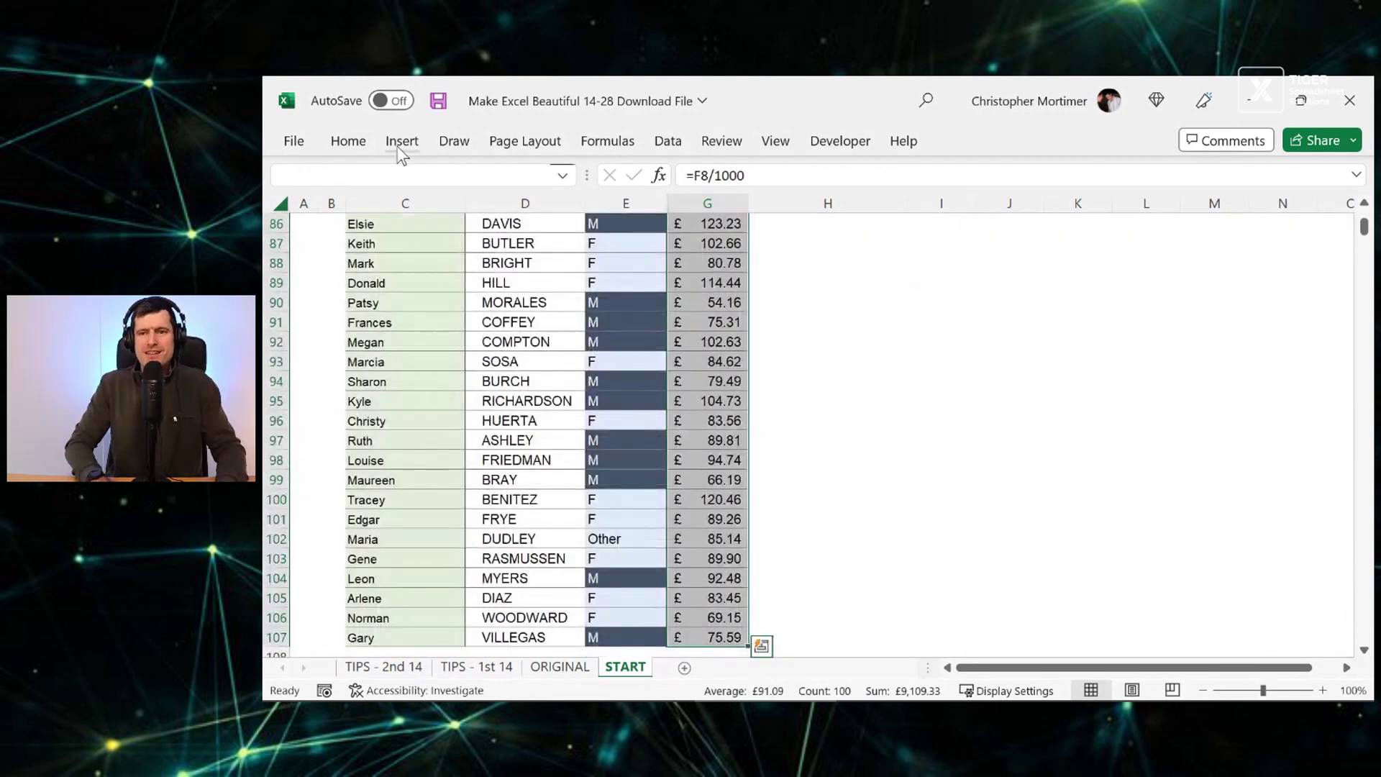
pyautogui.click(357, 142)
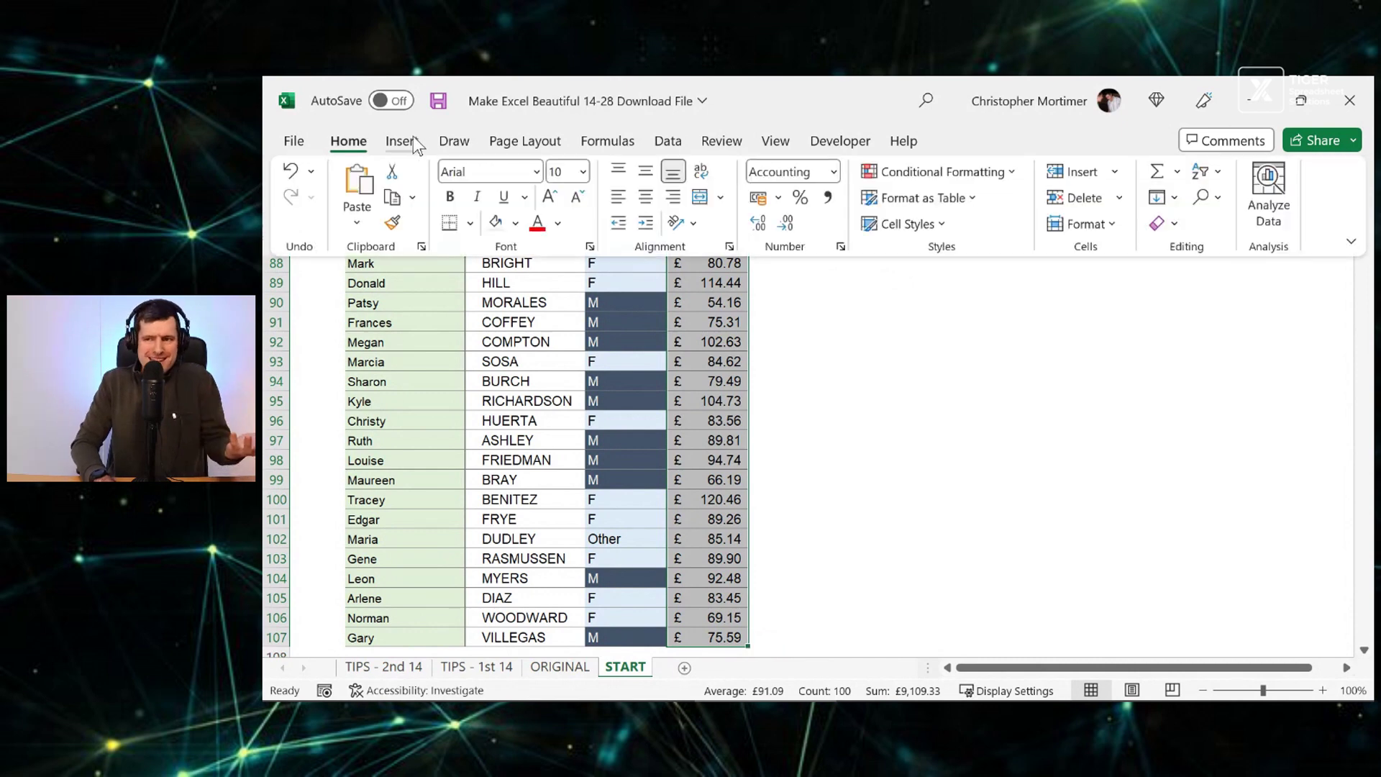
pyautogui.click(833, 177)
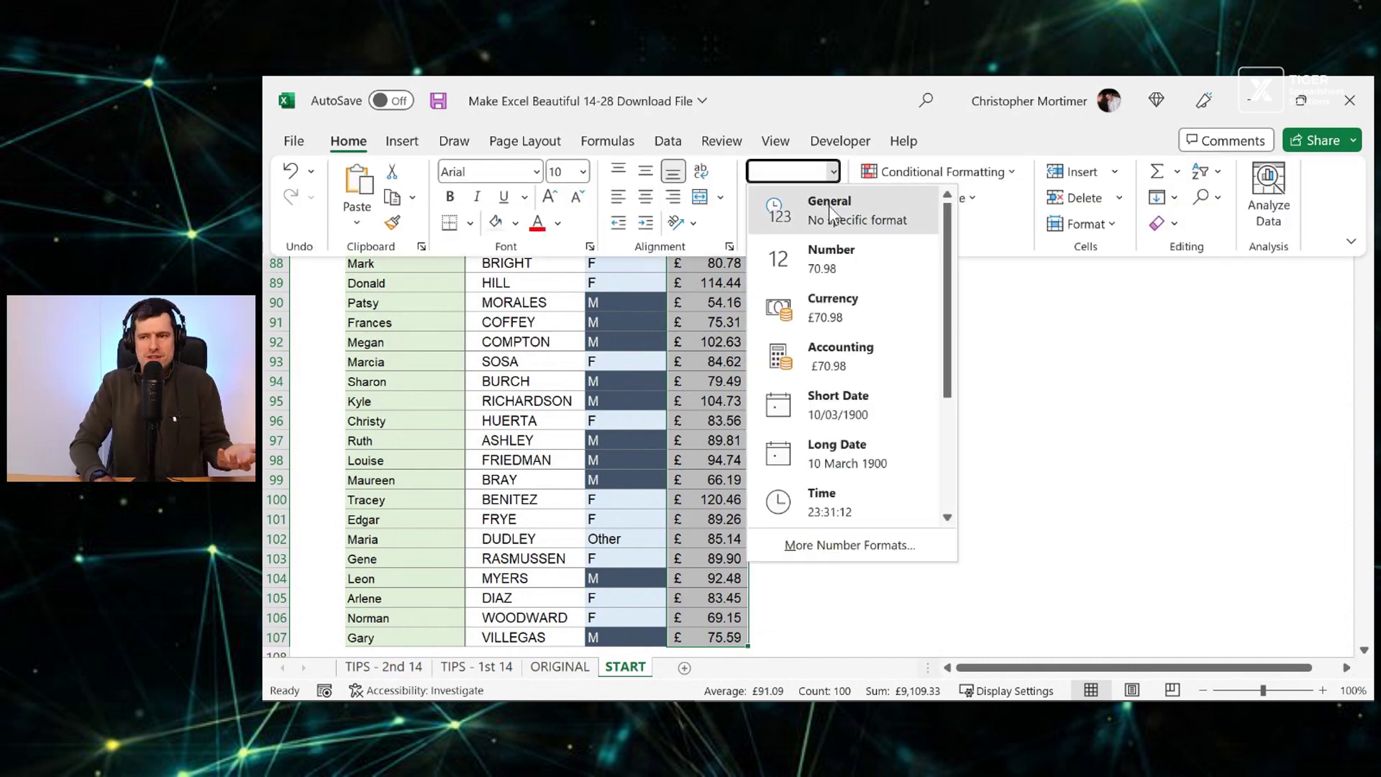
pyautogui.click(800, 203)
pyautogui.click(713, 364)
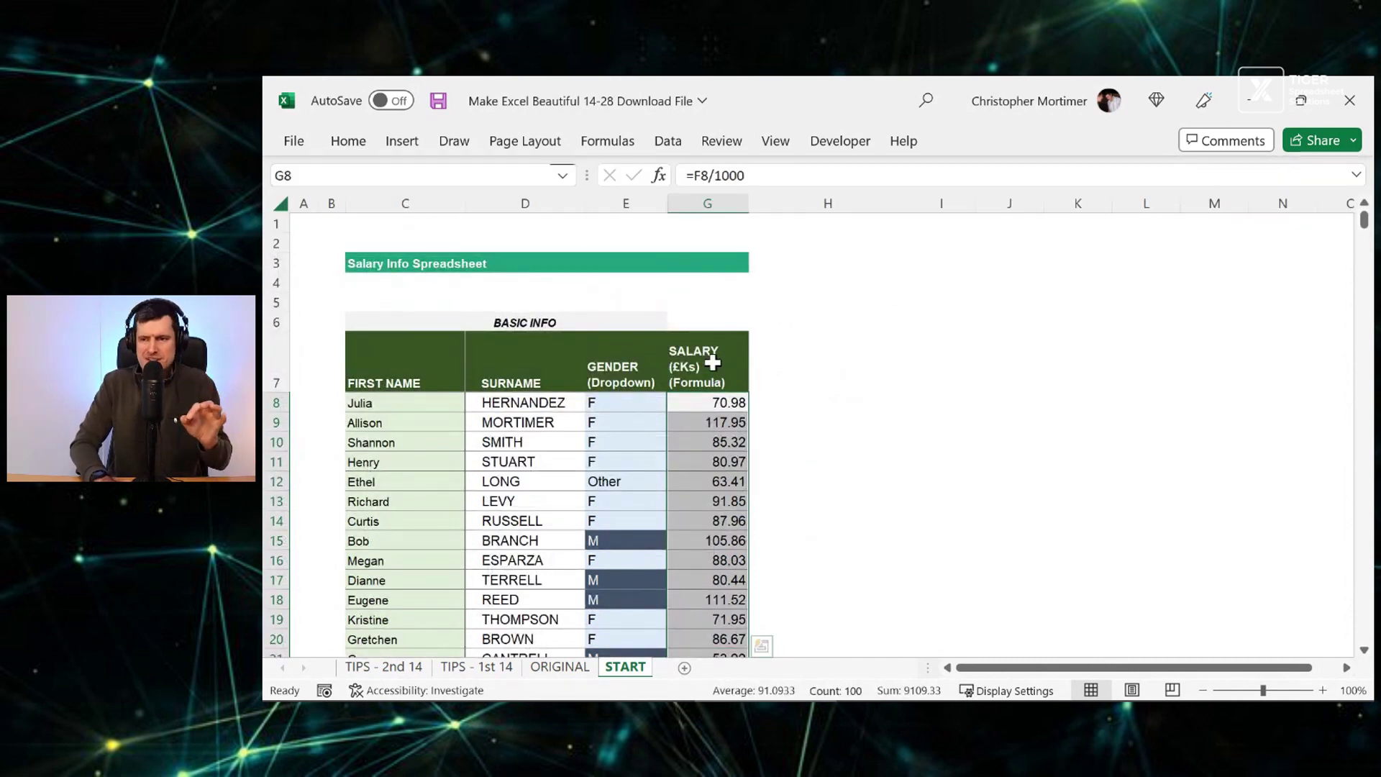
pyautogui.click(713, 364)
pyautogui.press('Down')
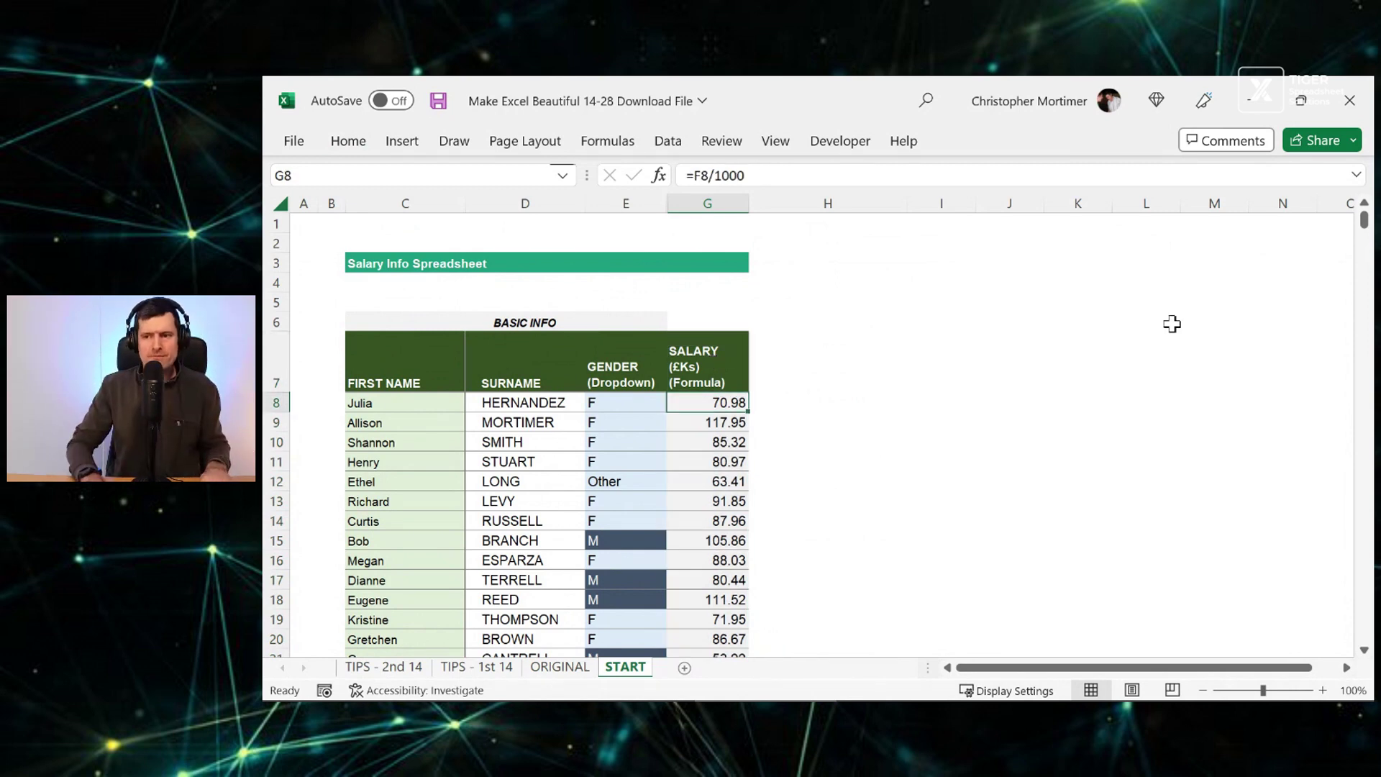
pyautogui.press('Up')
# Step: Highlight the decimal places tip in row 15 of the TIPS sheet
pyautogui.click(391, 670)
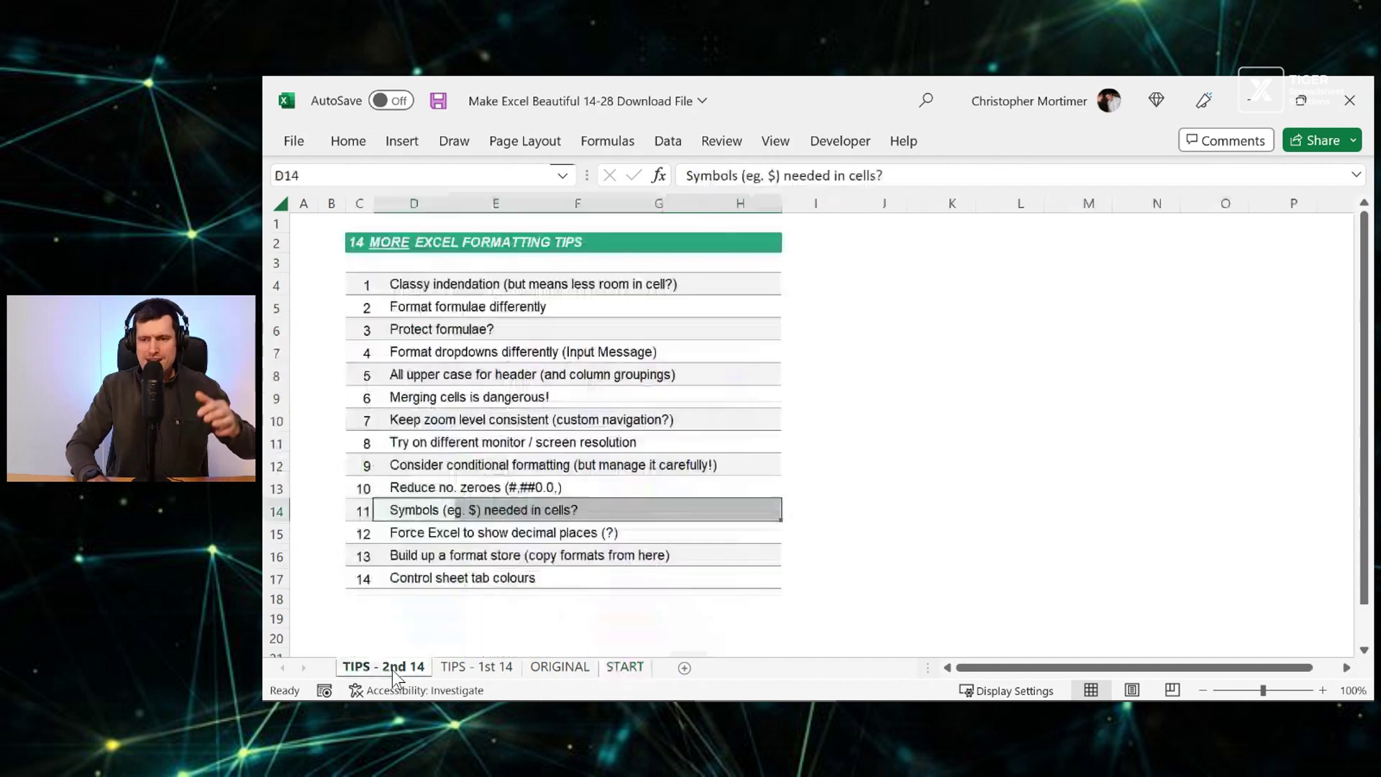
pyautogui.moveTo(425, 537); pyautogui.dragTo(419, 533)
pyautogui.hotkey('shift', 'Right')
pyautogui.hotkey('shift', 'Right')
pyautogui.hotkey('shift', 'Right')
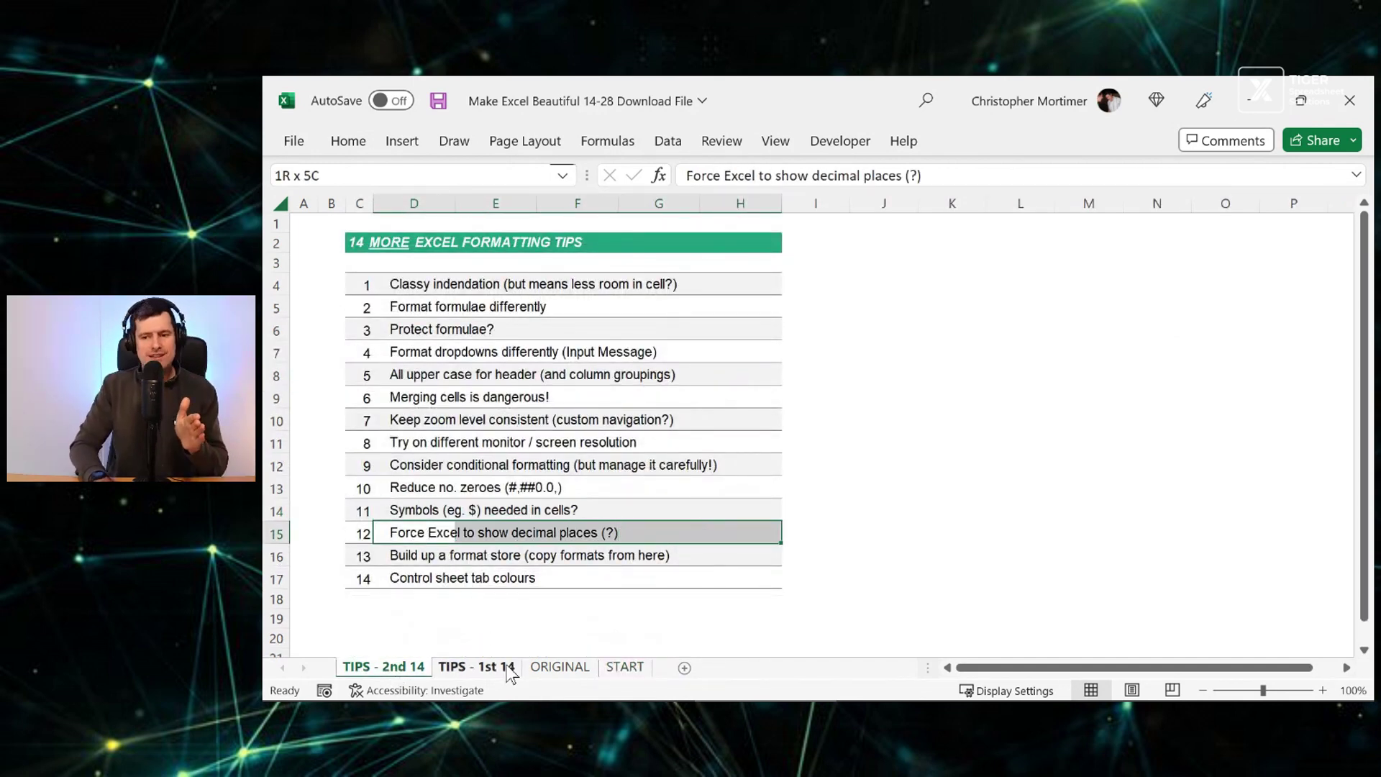
# Step: Move through the salary column on START, ending on the first salary in G8
pyautogui.click(637, 669)
pyautogui.click(728, 541)
pyautogui.scroll(-3, 730, 544)
pyautogui.scroll(-1, 732, 548)
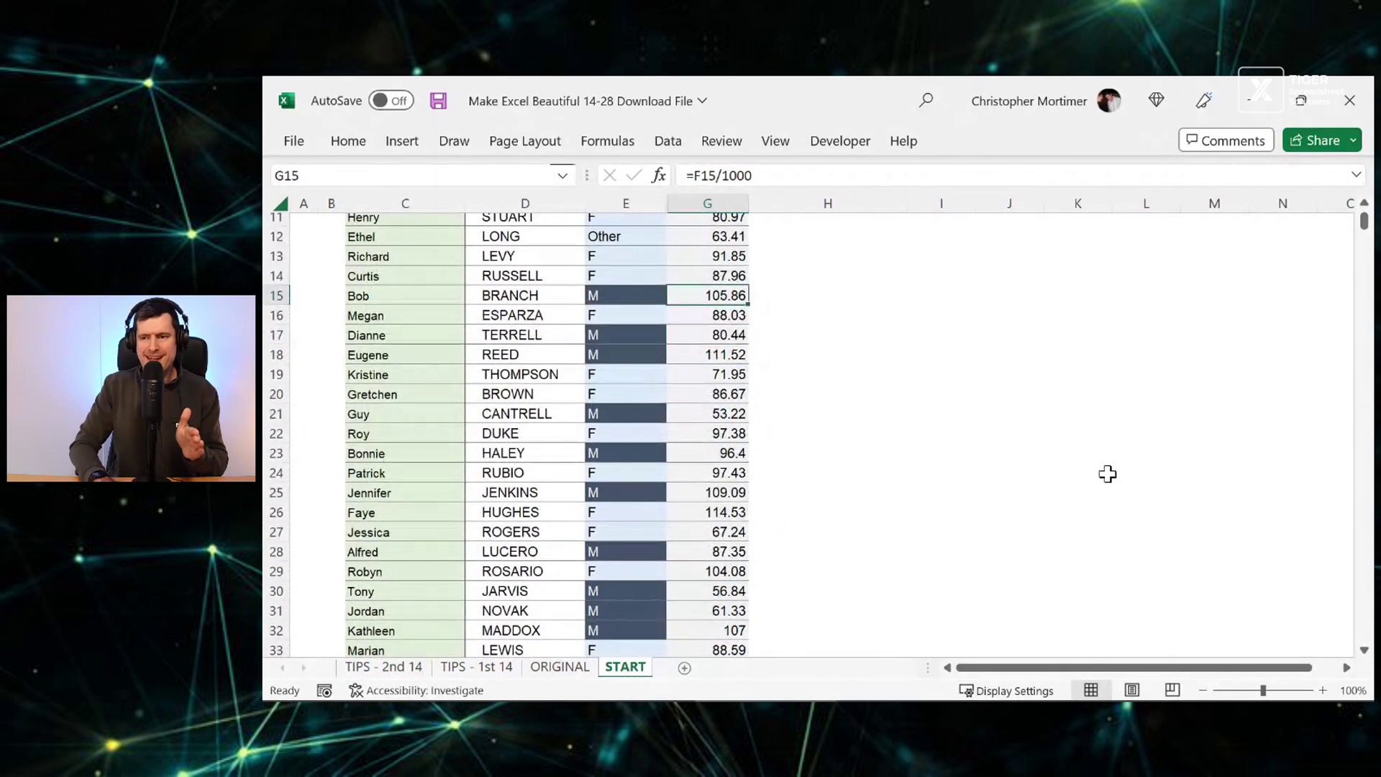
pyautogui.press('Down')
pyautogui.press('Down')
pyautogui.press('Down')
pyautogui.press('Down')
pyautogui.press('Down')
pyautogui.press('Down')
pyautogui.press('Down')
pyautogui.press('Down')
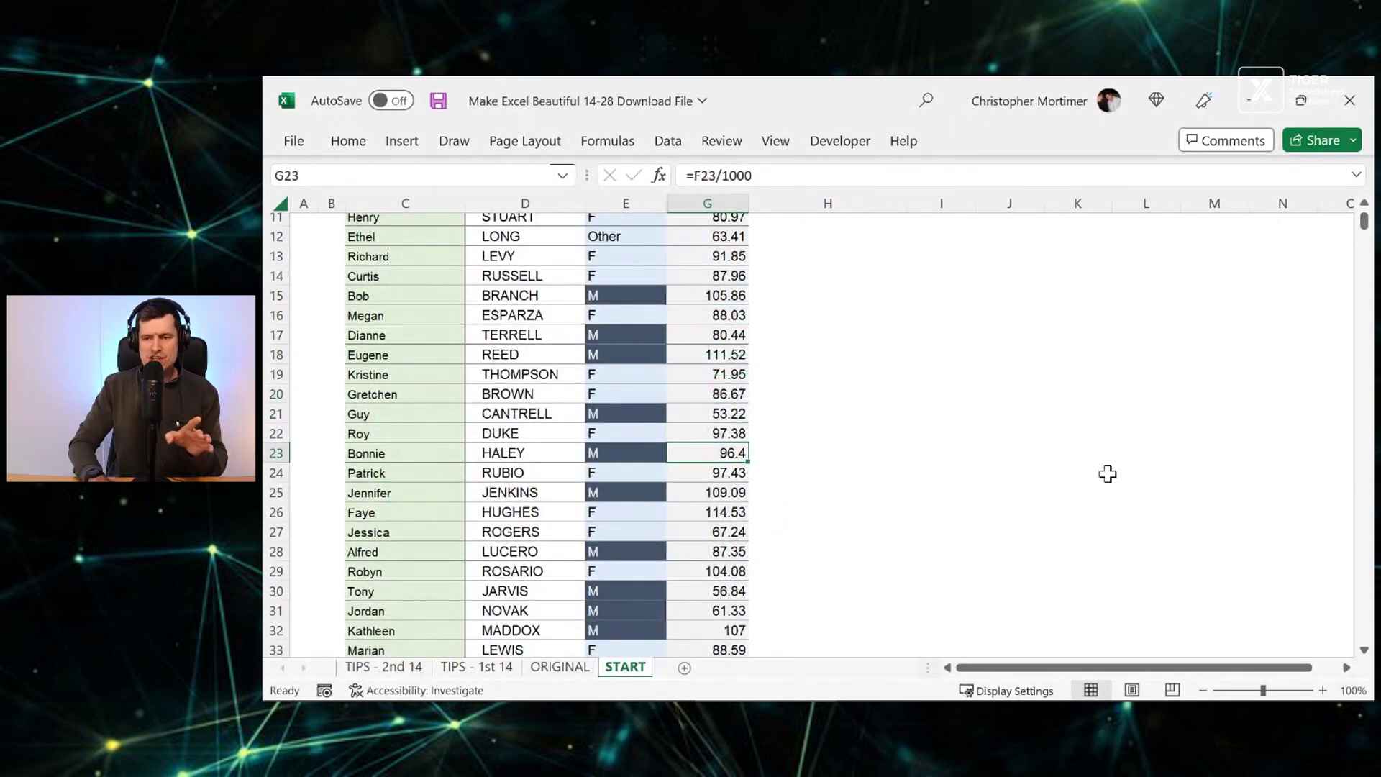
pyautogui.scroll(-1, 1108, 474)
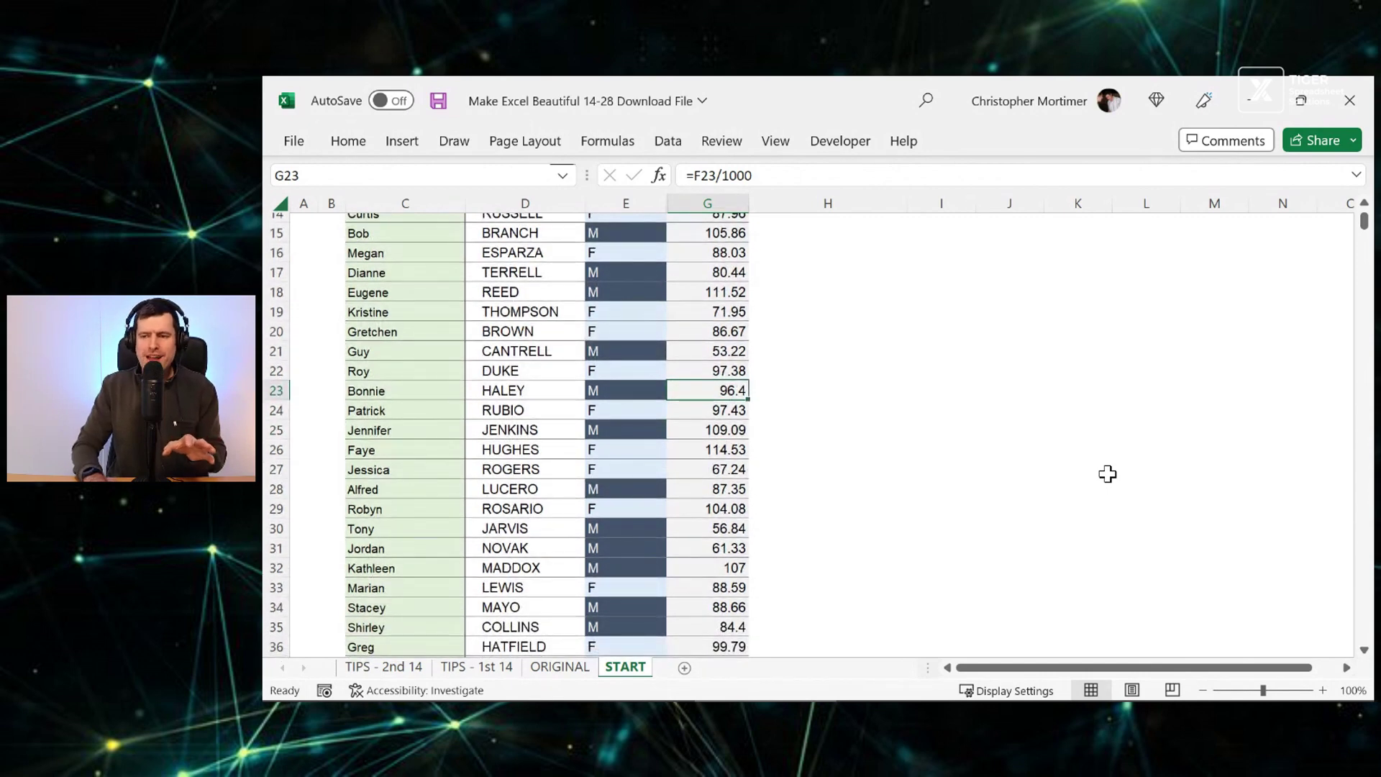
pyautogui.hotkey('shift', 'Up')
pyautogui.hotkey('shift', 'Up')
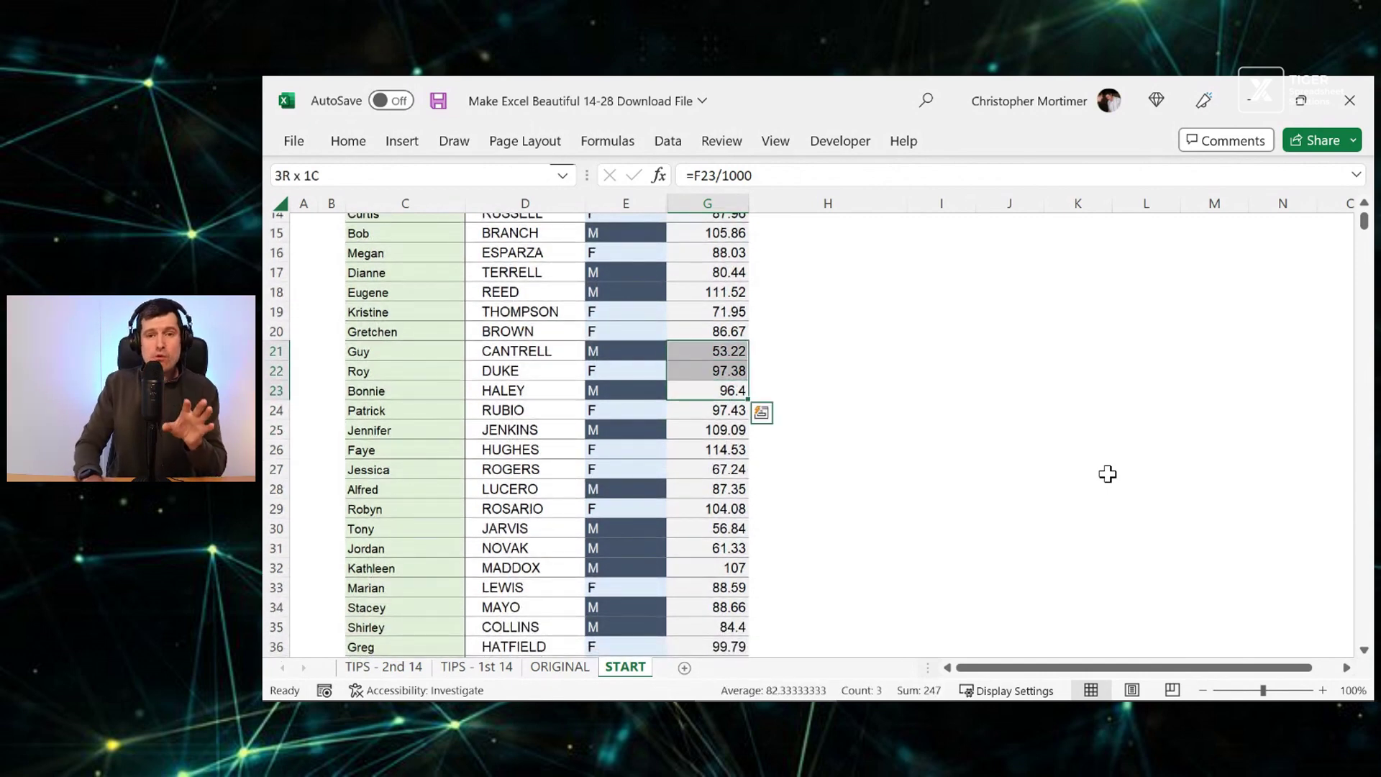
pyautogui.hotkey('shift', 'Up')
pyautogui.hotkey('shift', 'Up')
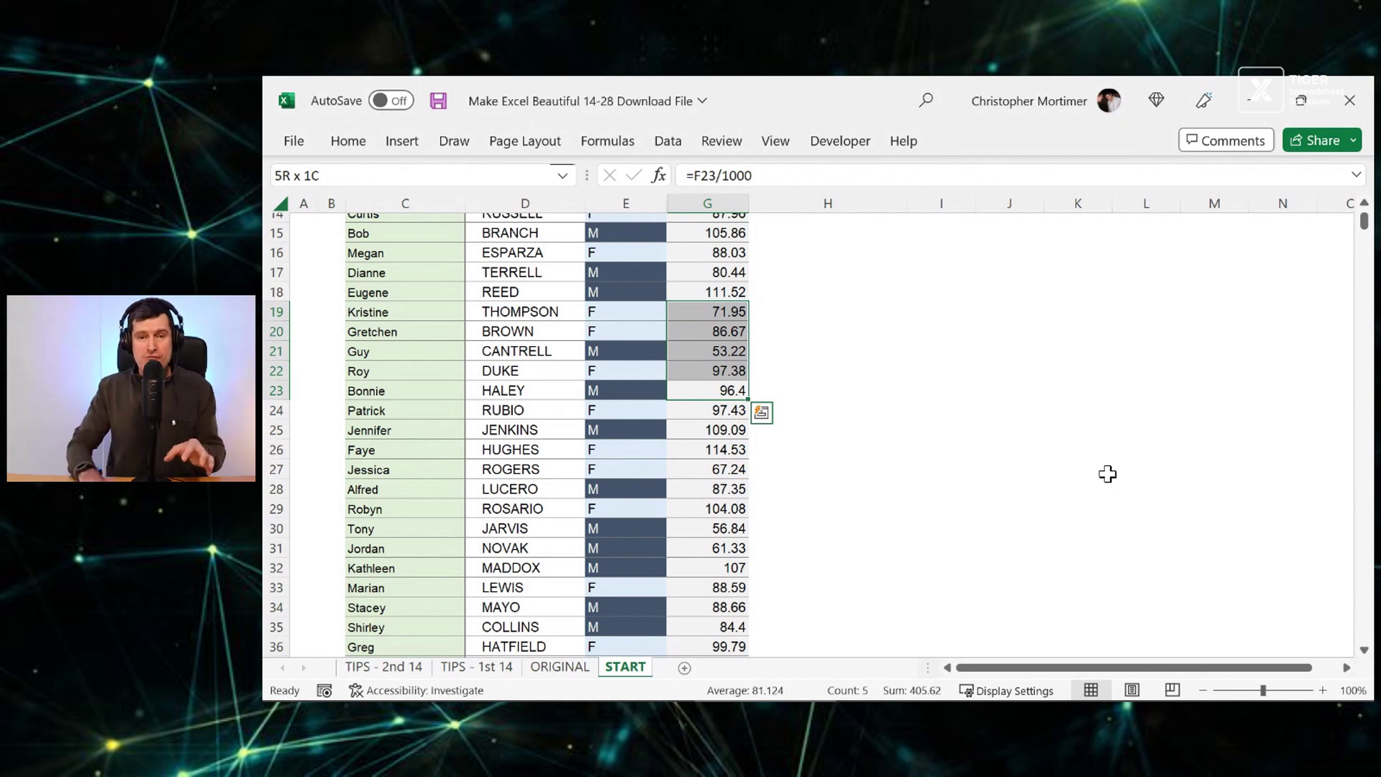
pyautogui.press('Down')
pyautogui.press('Up')
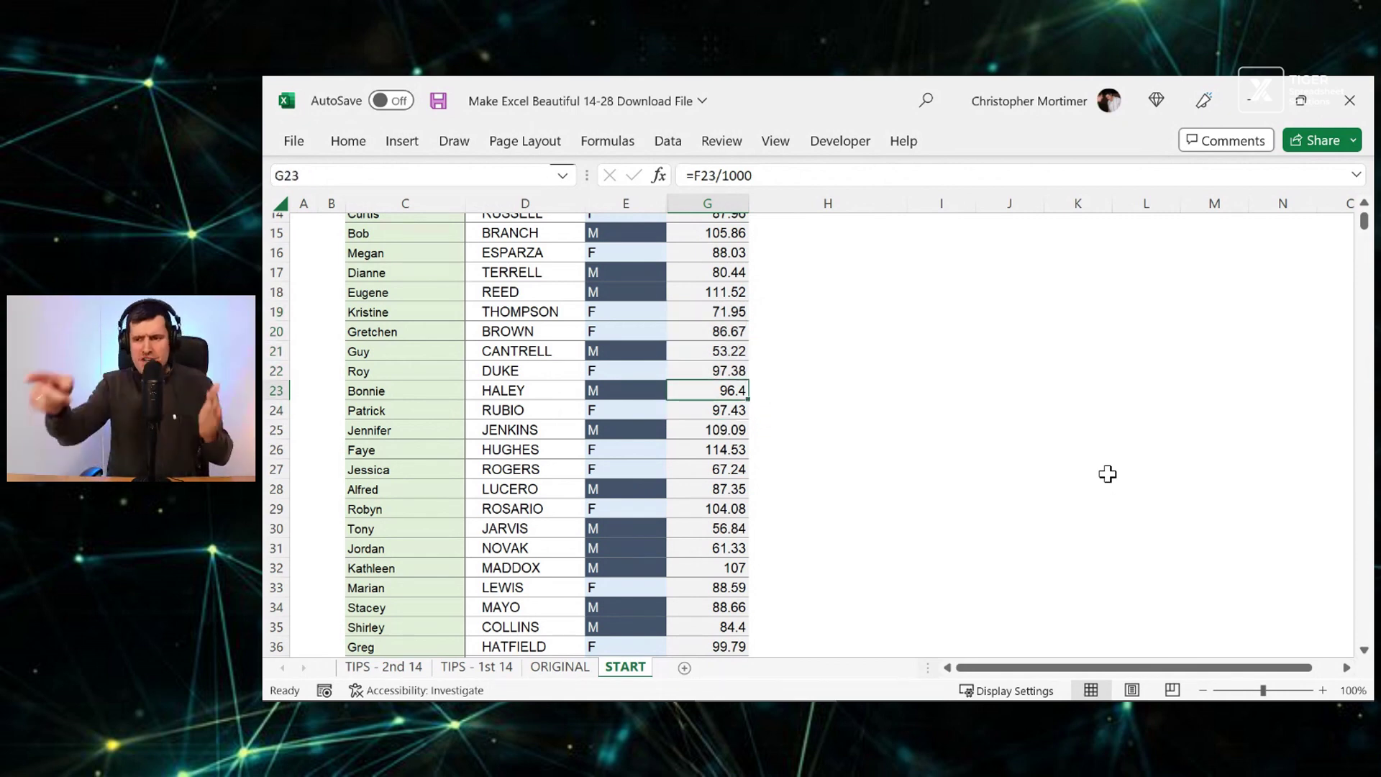
pyautogui.press('Down')
pyautogui.press('Down')
pyautogui.press('Down')
pyautogui.press('Down')
pyautogui.press('Down')
pyautogui.press('Down')
pyautogui.press('Down')
pyautogui.press('Down')
pyautogui.press('Down')
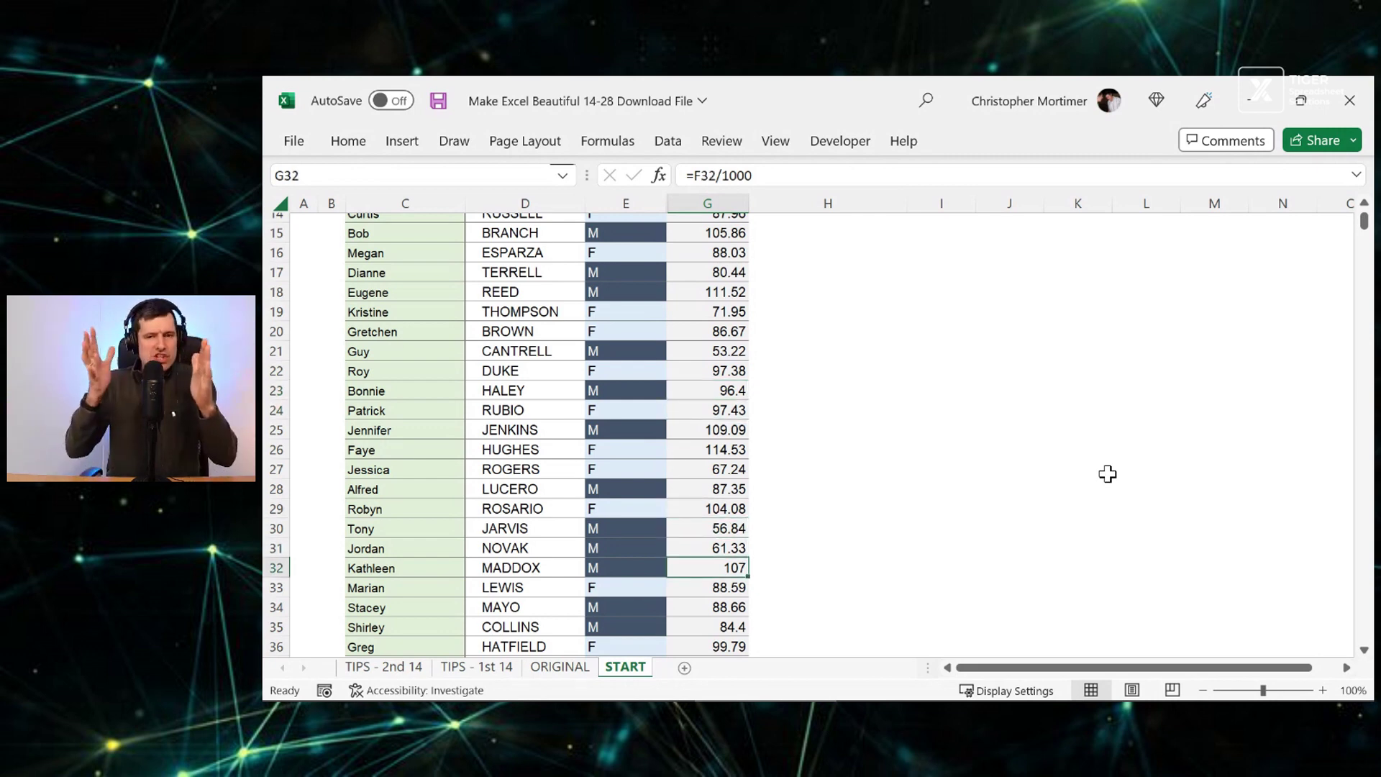
pyautogui.hotkey('ctrl', 'Up')
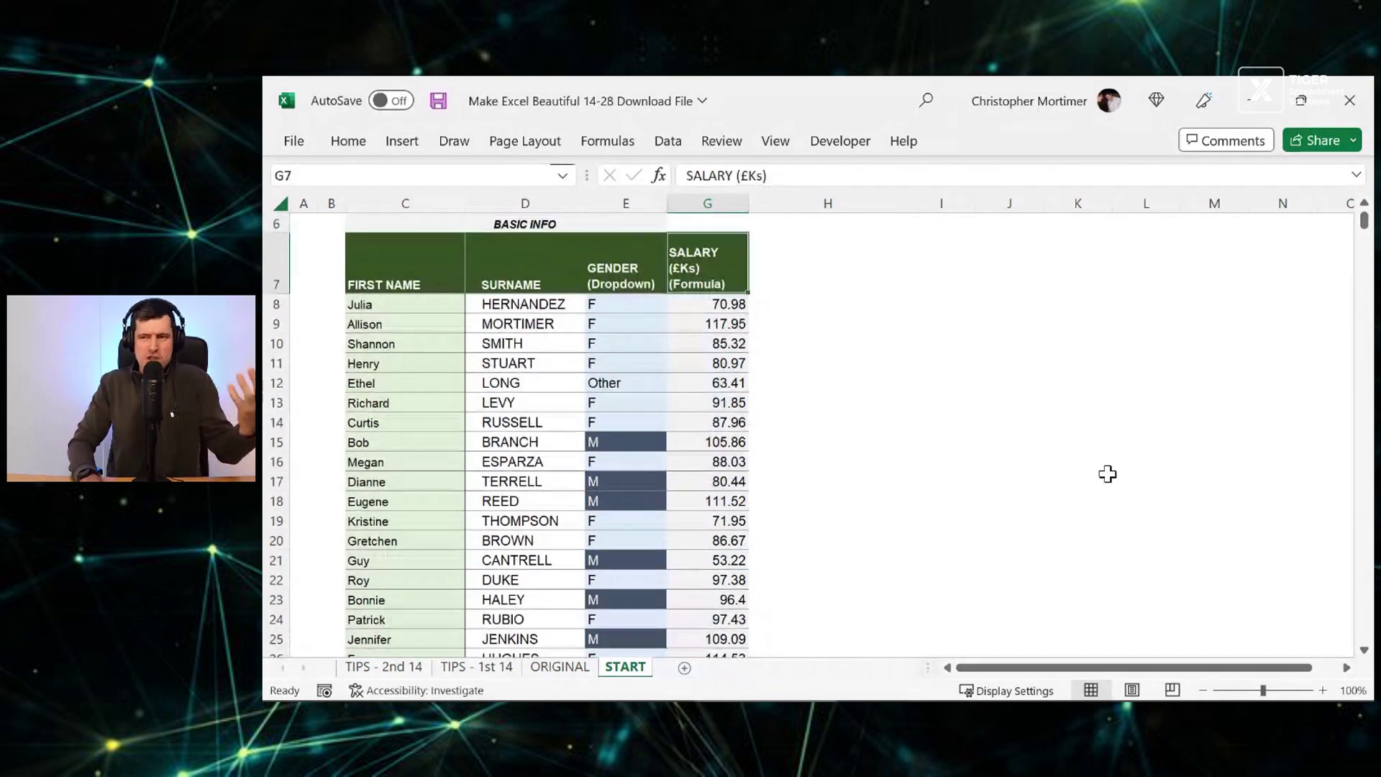
pyautogui.press('Down')
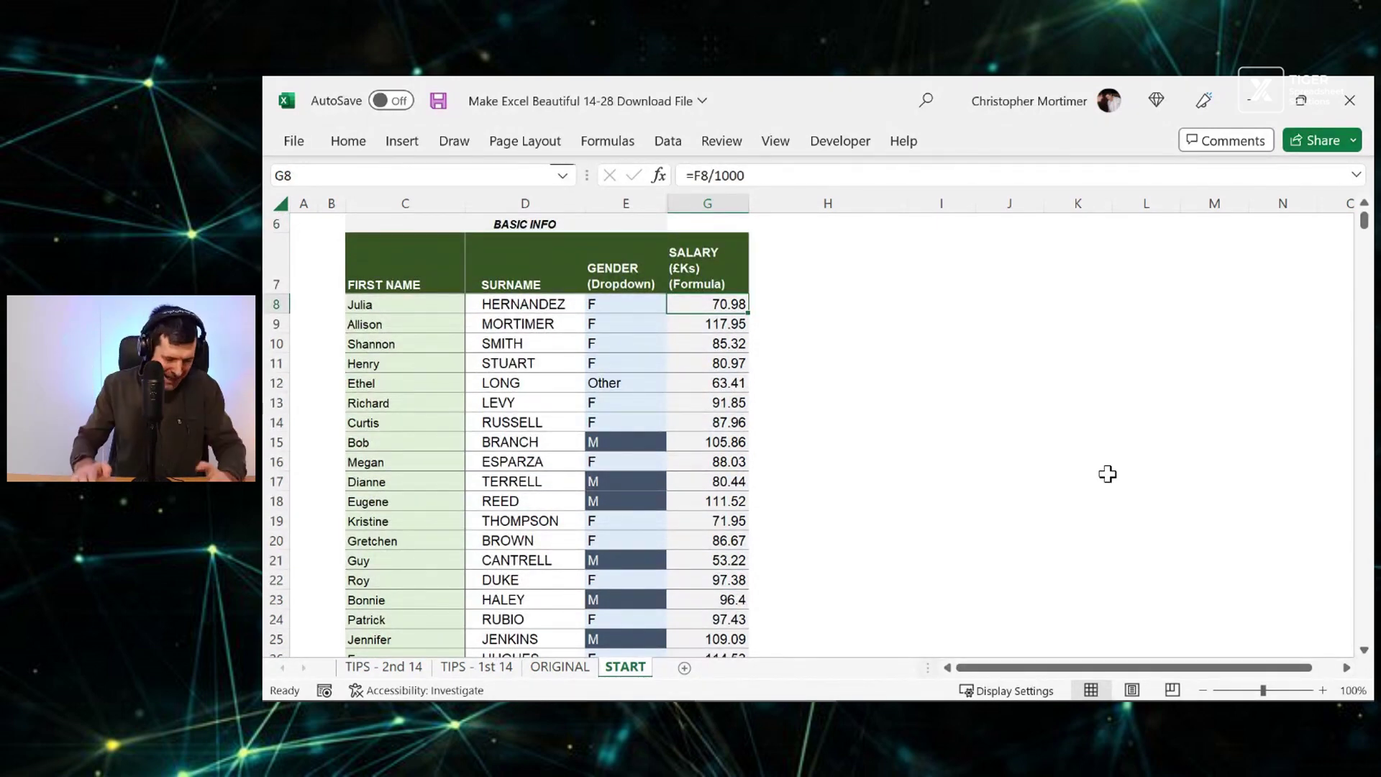
# Step: Format the salaries in G8:G107 as Number with two decimal places
pyautogui.hotkey('ctrl', 'shift', 'Down')
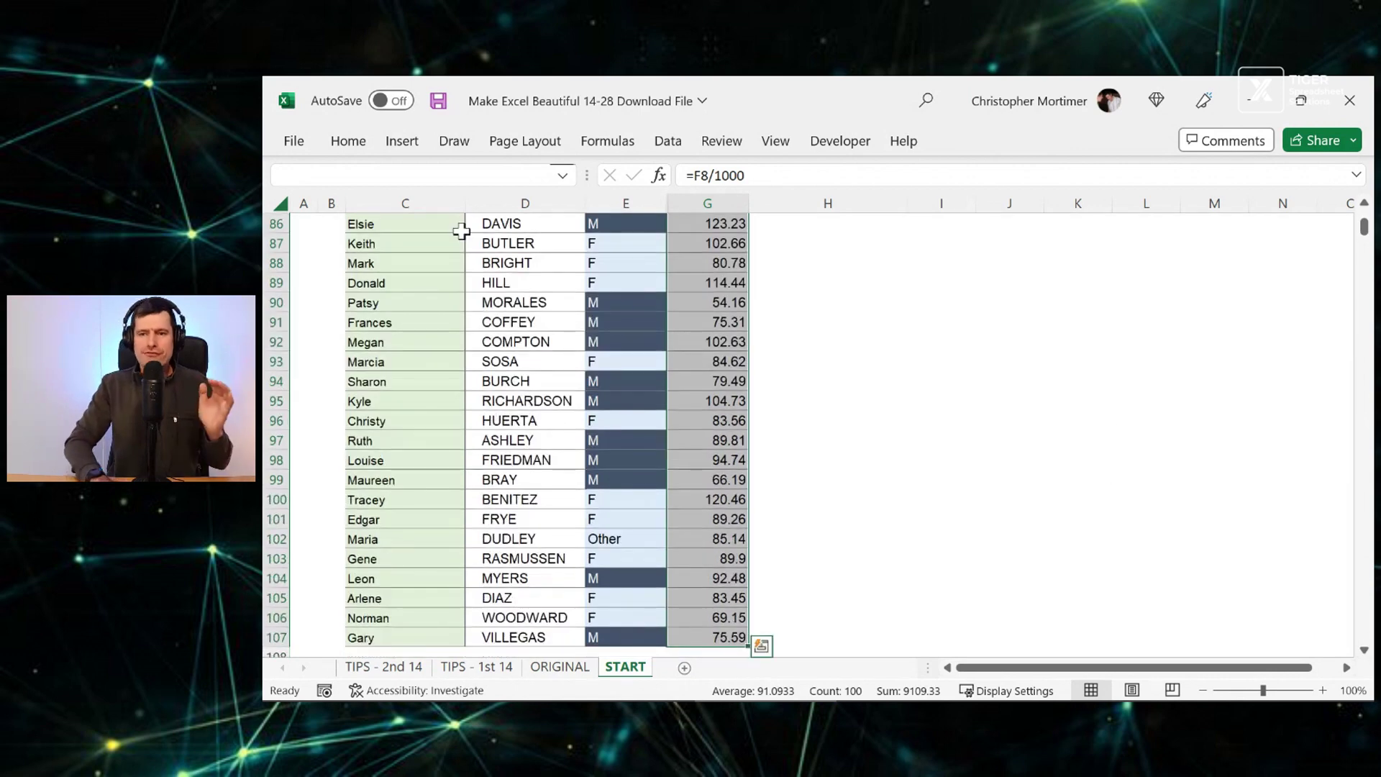
pyautogui.click(354, 132)
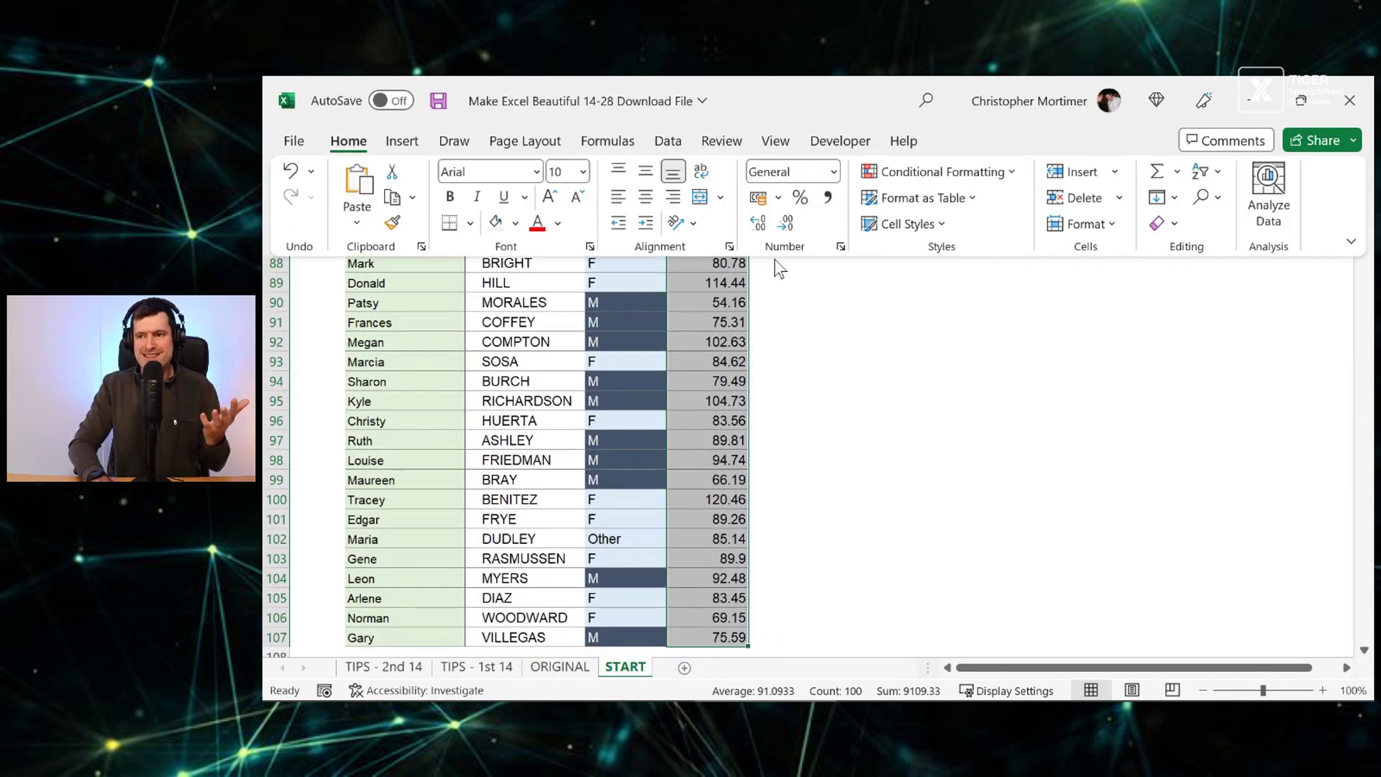
pyautogui.click(794, 226)
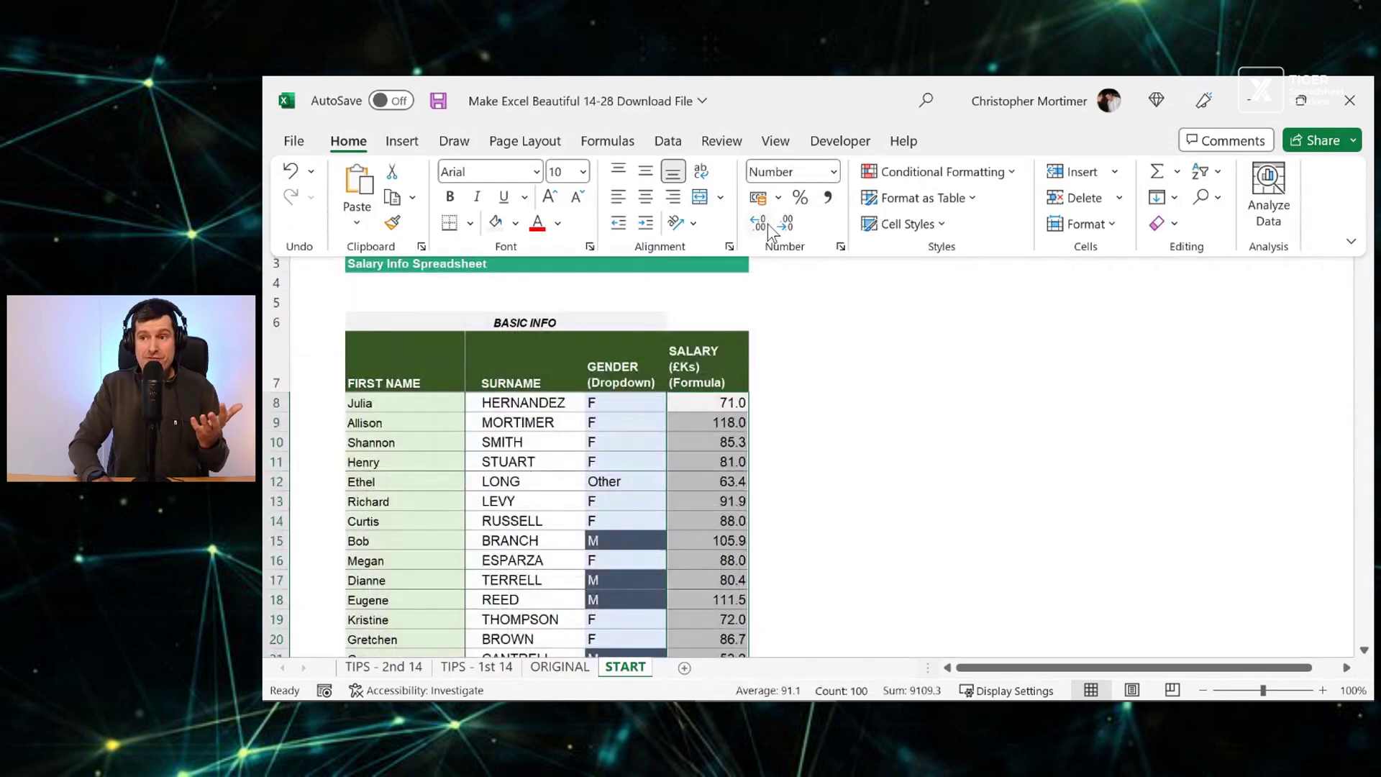
pyautogui.click(761, 223)
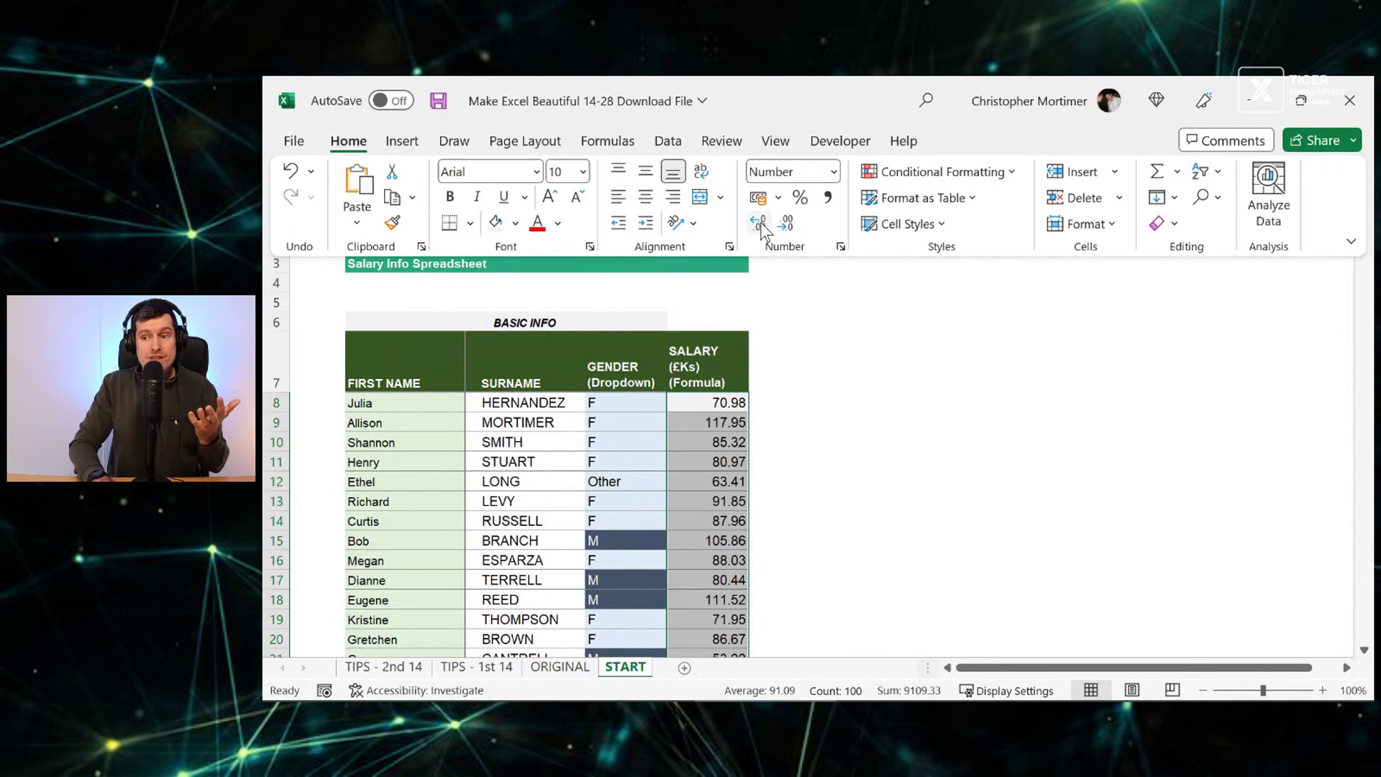
# Step: Deselect the column and scroll down to confirm G32 now reads 107.00
pyautogui.click(720, 503)
pyautogui.click(719, 503)
pyautogui.scroll(-4, 718, 500)
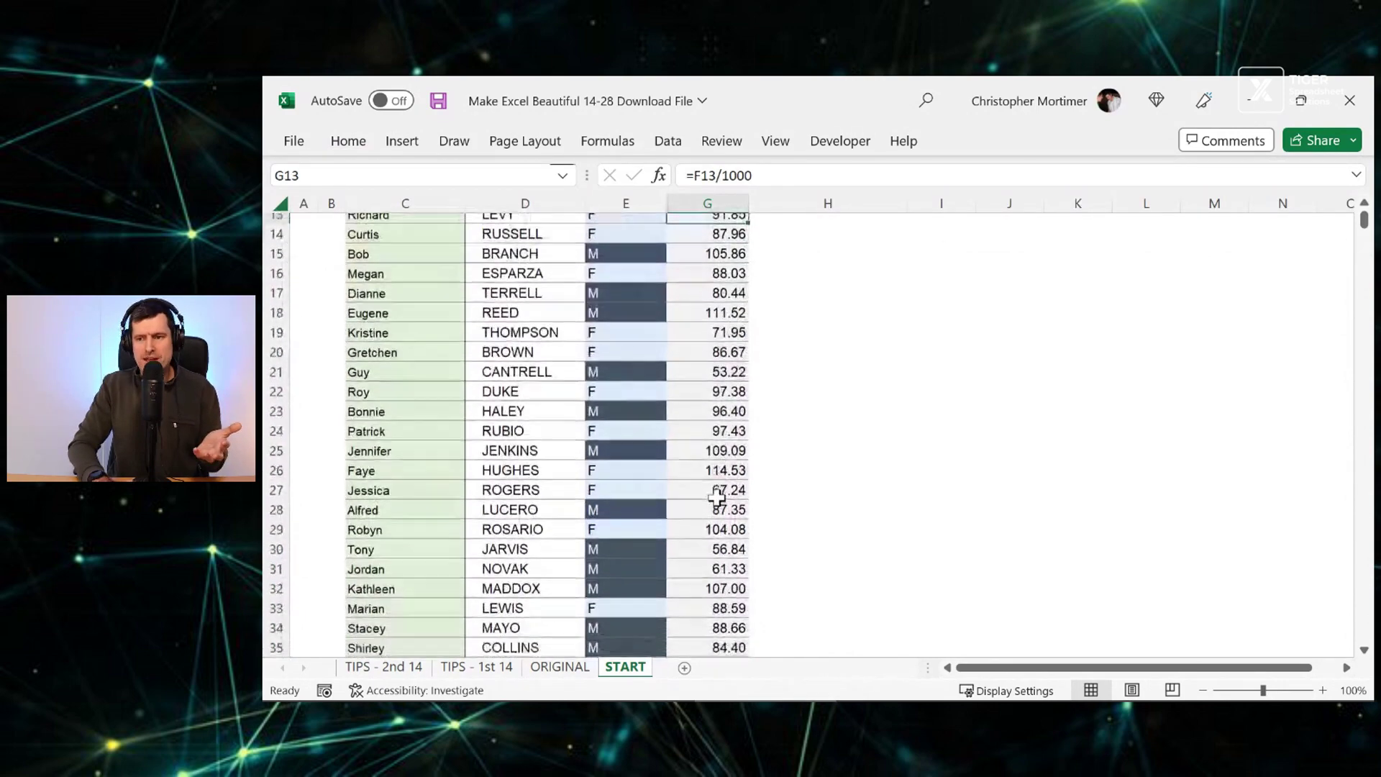
pyautogui.scroll(-3, 717, 498)
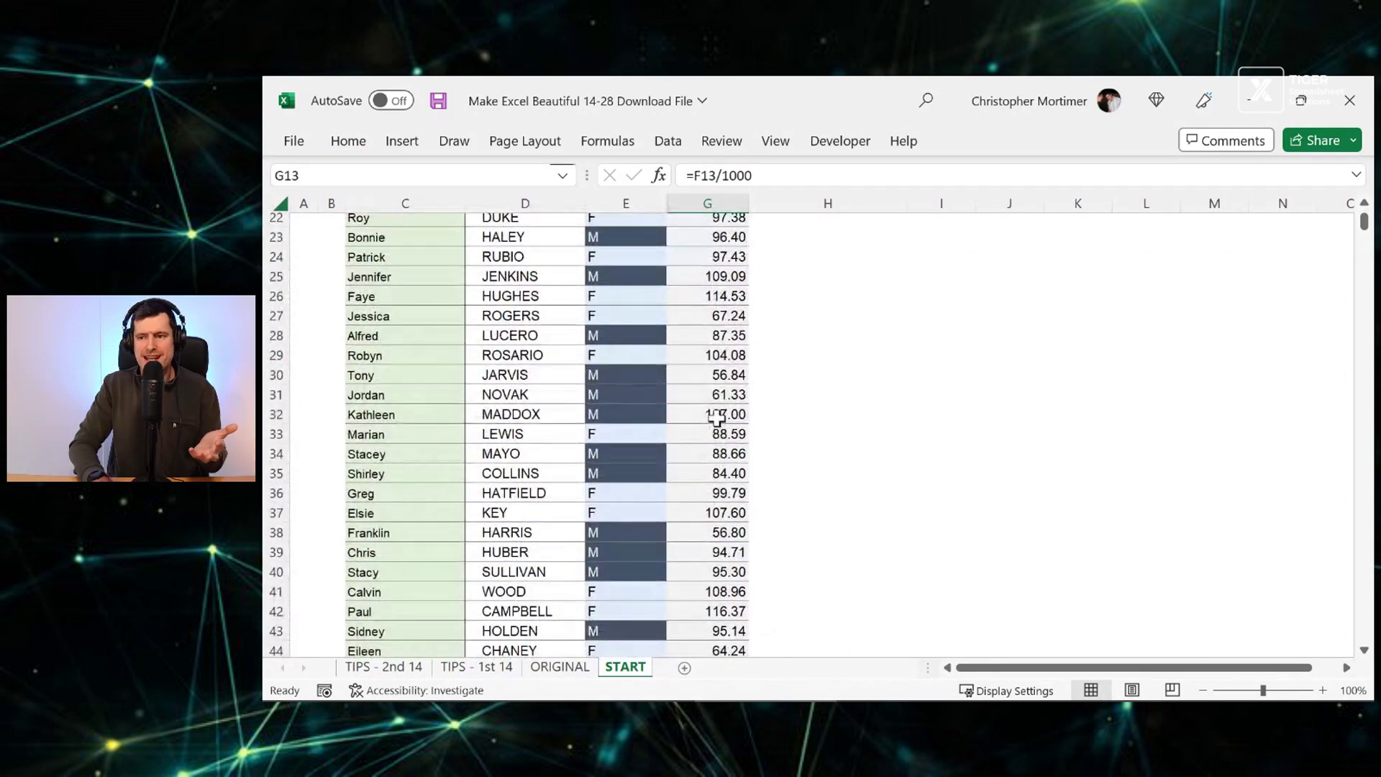
pyautogui.click(717, 416)
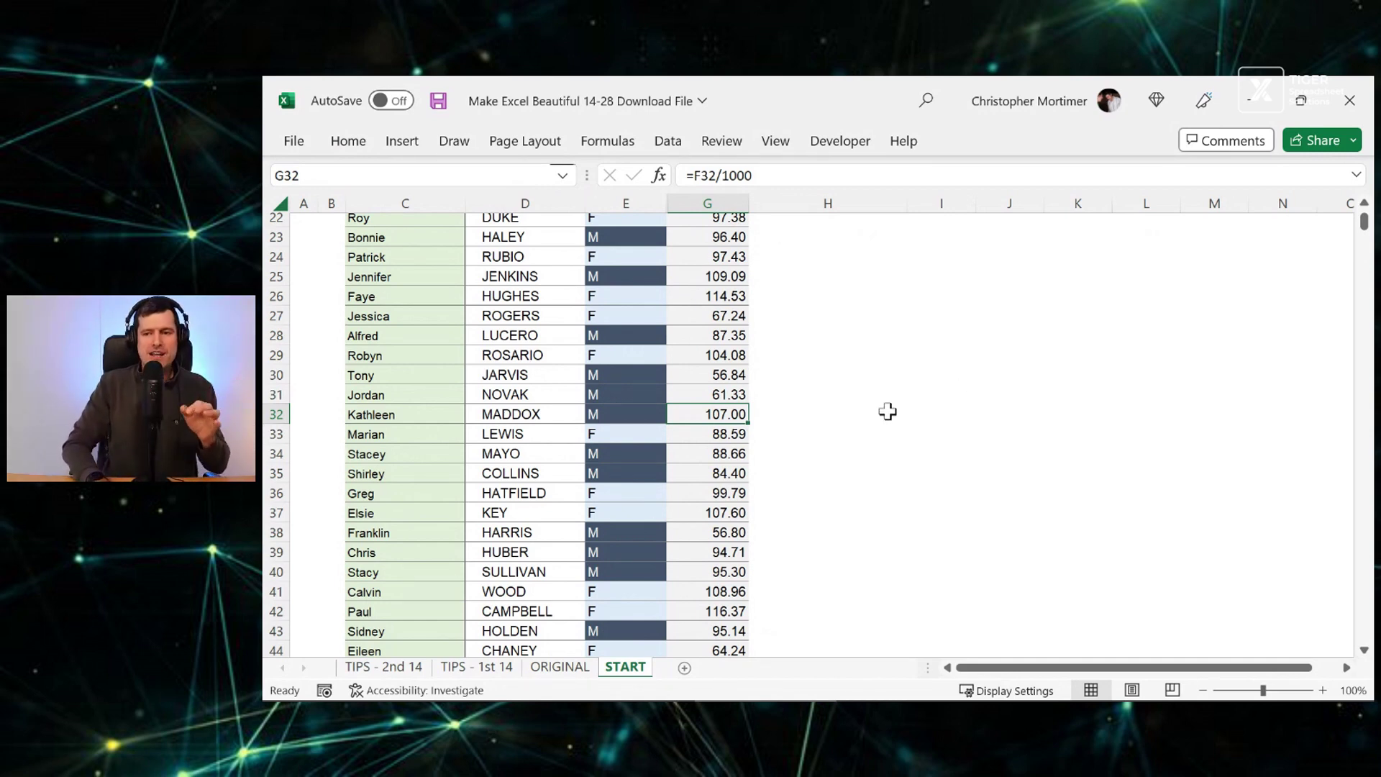
# Step: On the TIPS - 2nd 14 sheet, select tip 13's row D16:H16
pyautogui.click(391, 669)
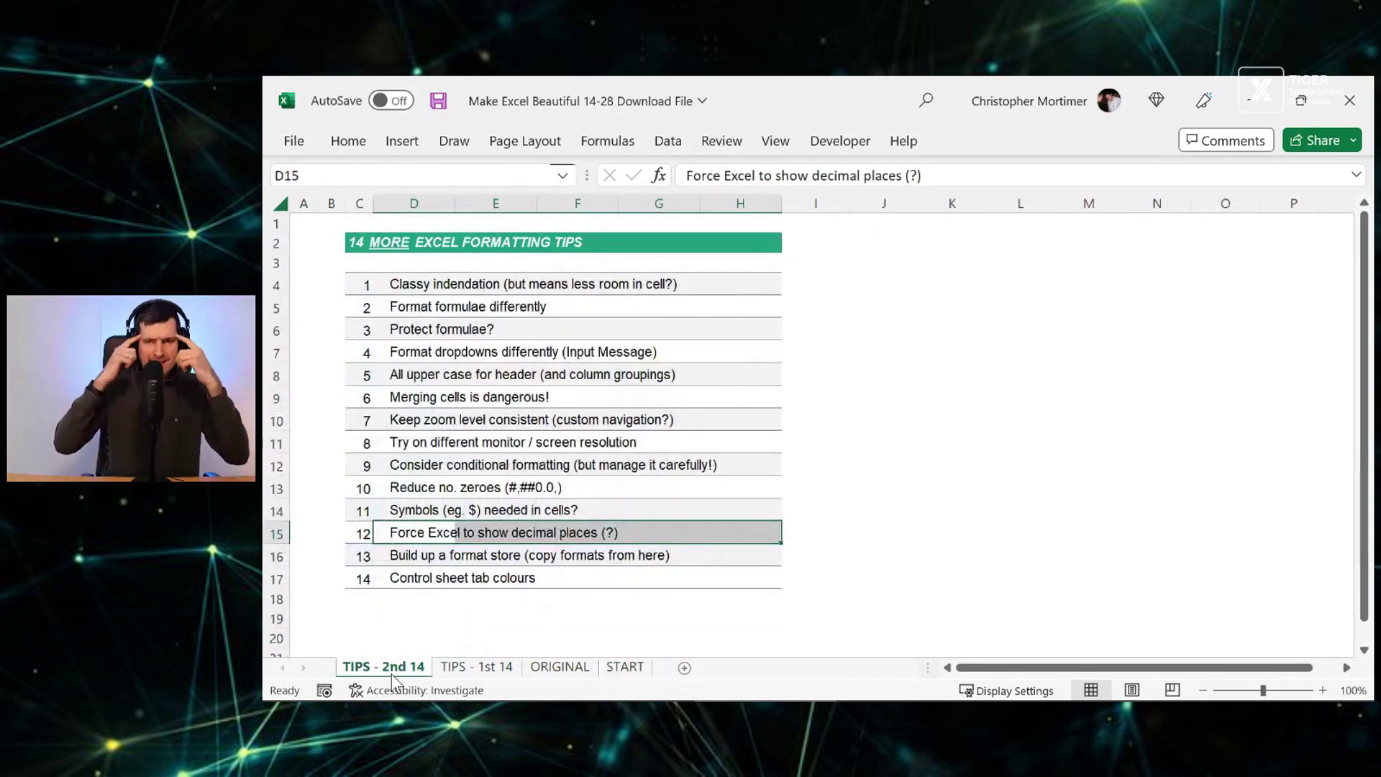
pyautogui.press('Down')
pyautogui.hotkey('shift', 'Right')
pyautogui.hotkey('shift', 'Right')
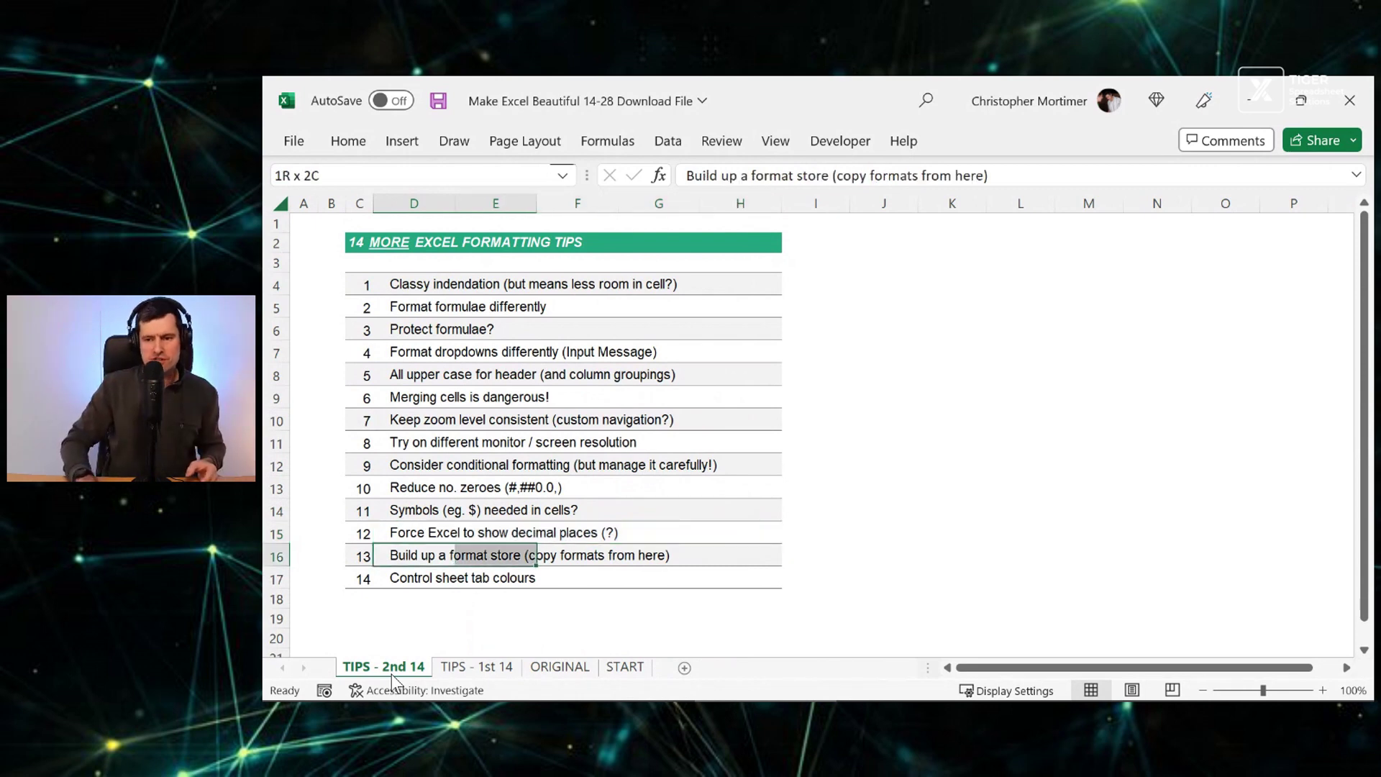
pyautogui.hotkey('shift', 'Right')
pyautogui.hotkey('shift', 'Right')
pyautogui.hotkey('shift', 'Right')
pyautogui.hotkey('shift', 'Left')
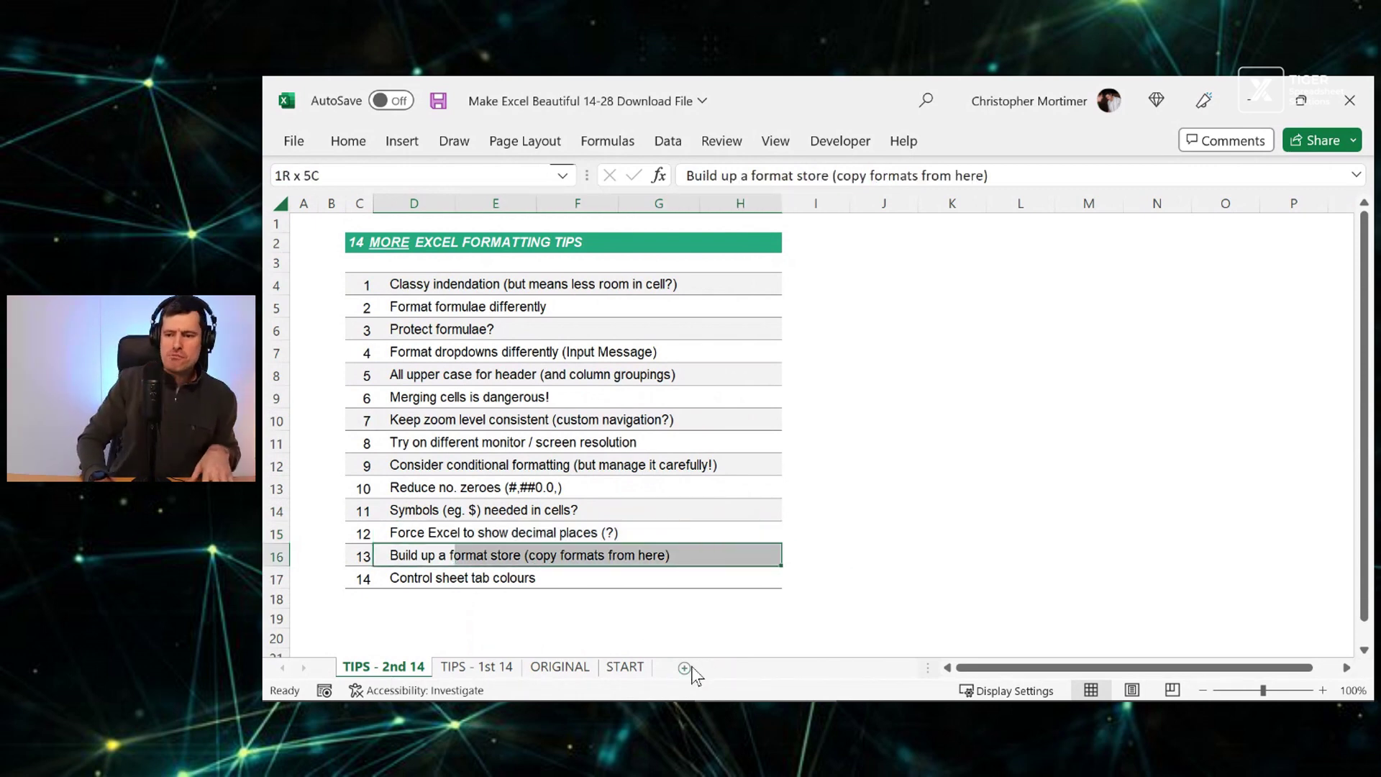
# Step: Add a 'Format Store' sheet after START, then return to TIPS - 2nd 14 cell C2
pyautogui.click(685, 668)
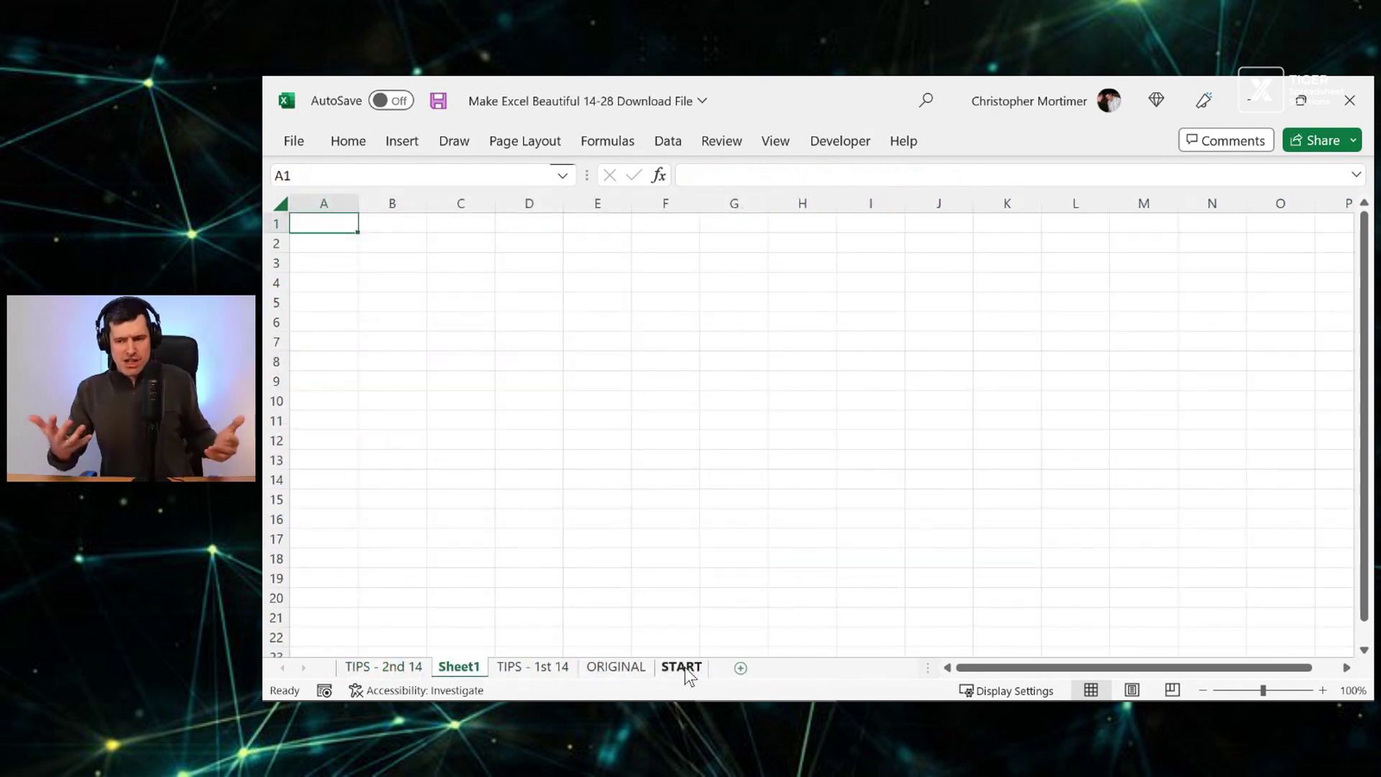
pyautogui.moveTo(473, 669)
pyautogui.mouseDown()
pyautogui.moveTo(477, 685)
pyautogui.moveTo(762, 689)
pyautogui.moveTo(721, 670)
pyautogui.mouseUp()
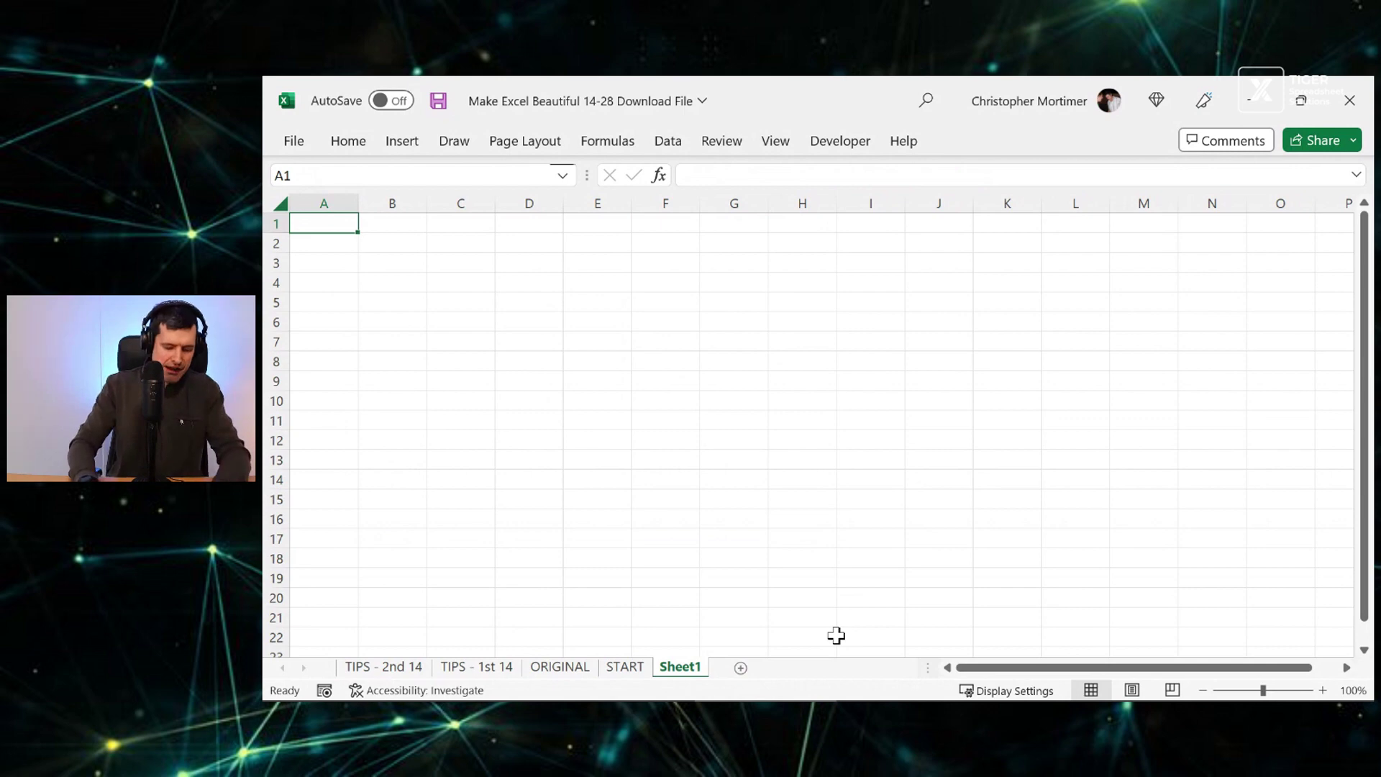
pyautogui.hotkey('alt', 'h')
pyautogui.write('o')
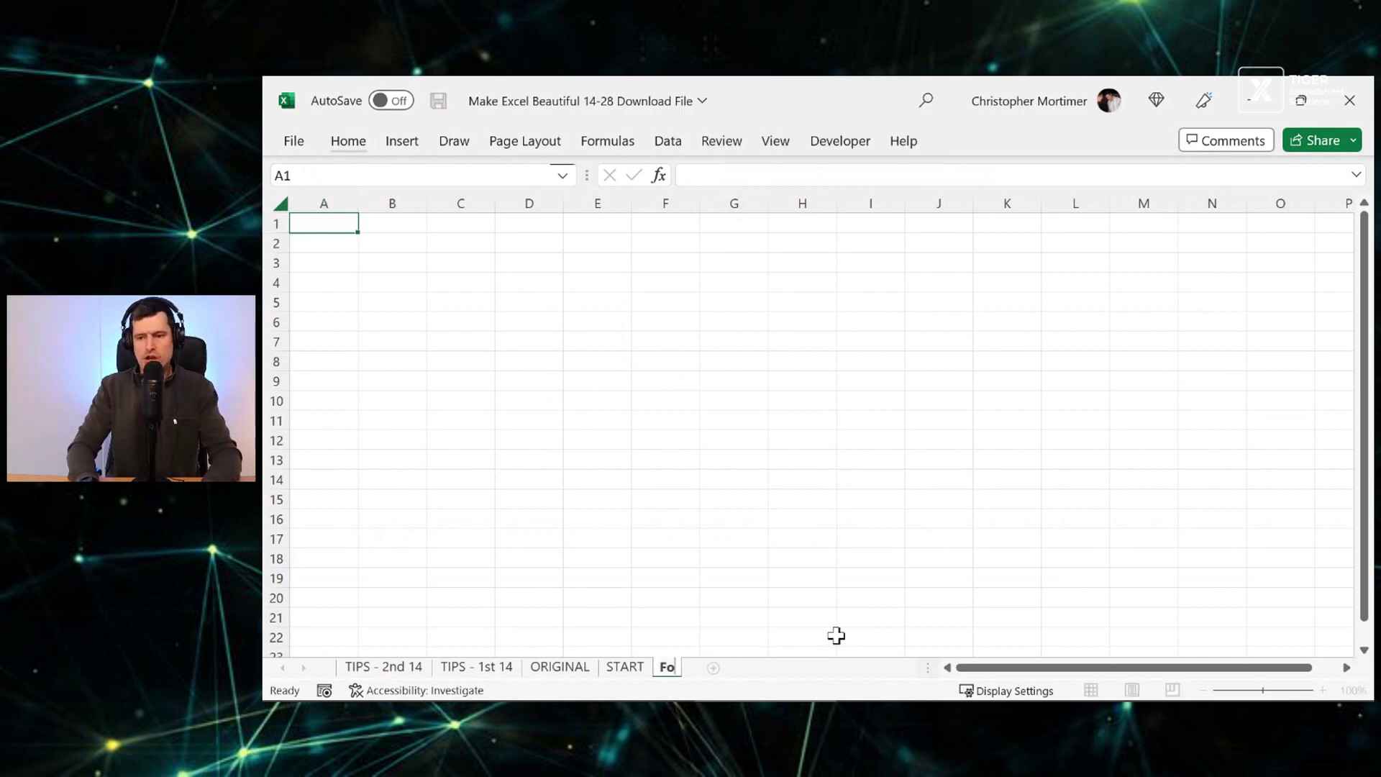
pyautogui.write('rFormat Sto')
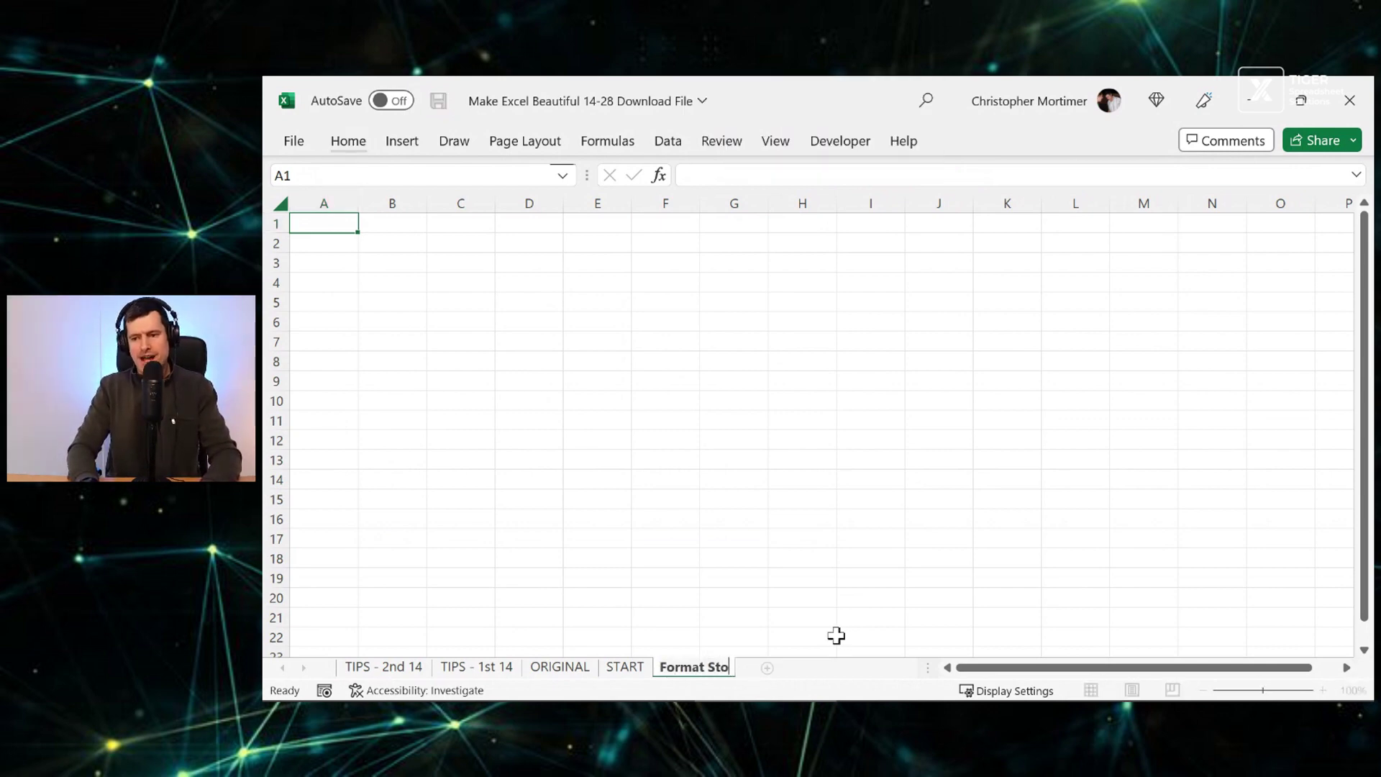
pyautogui.write('re')
pyautogui.click(485, 439)
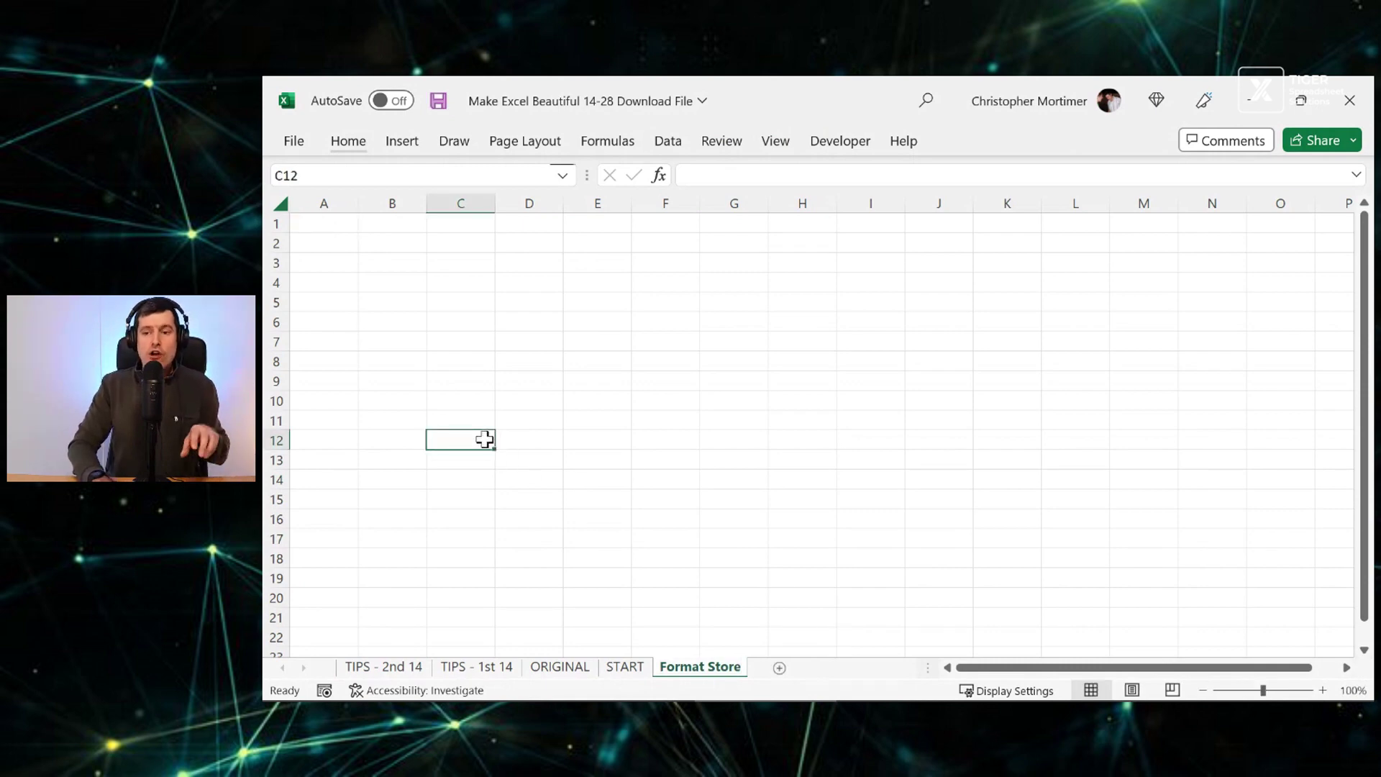
pyautogui.click(397, 297)
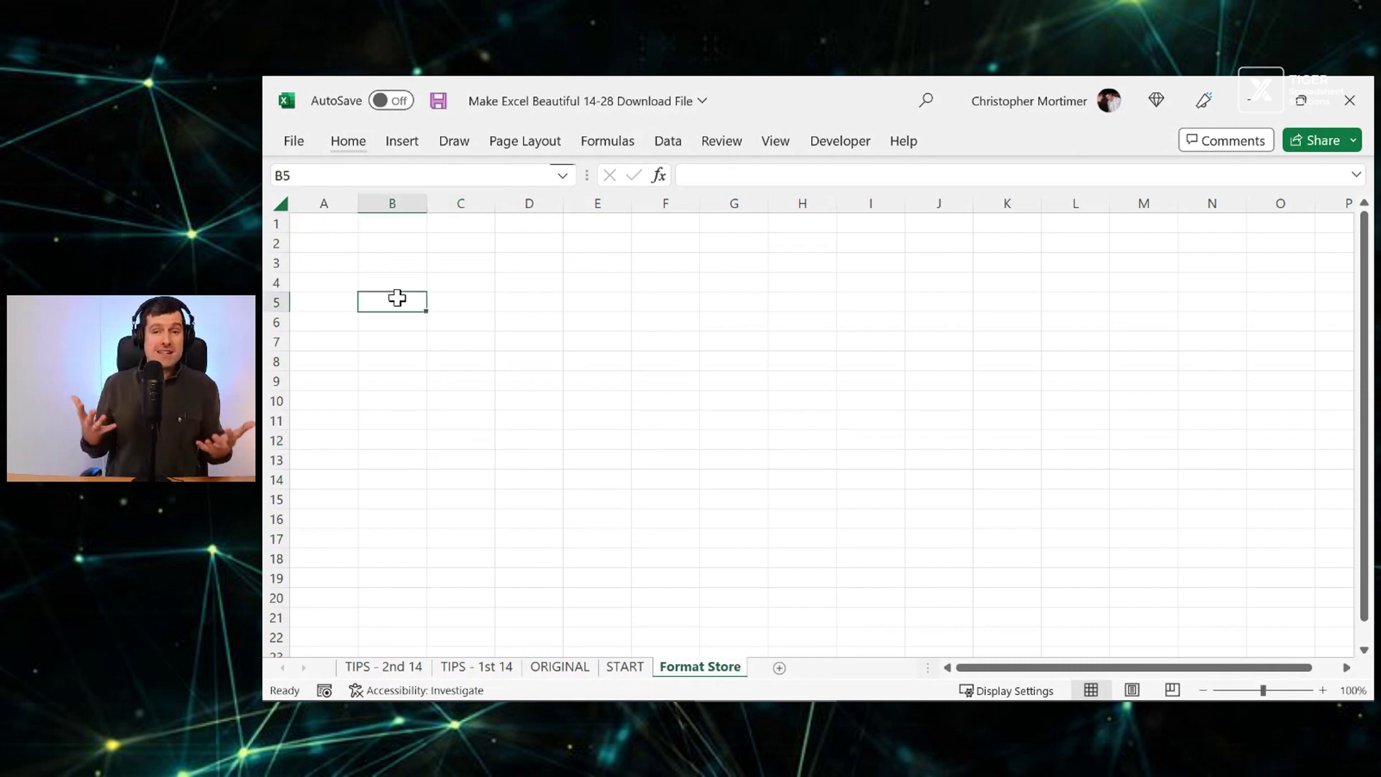
pyautogui.click(364, 669)
pyautogui.click(370, 241)
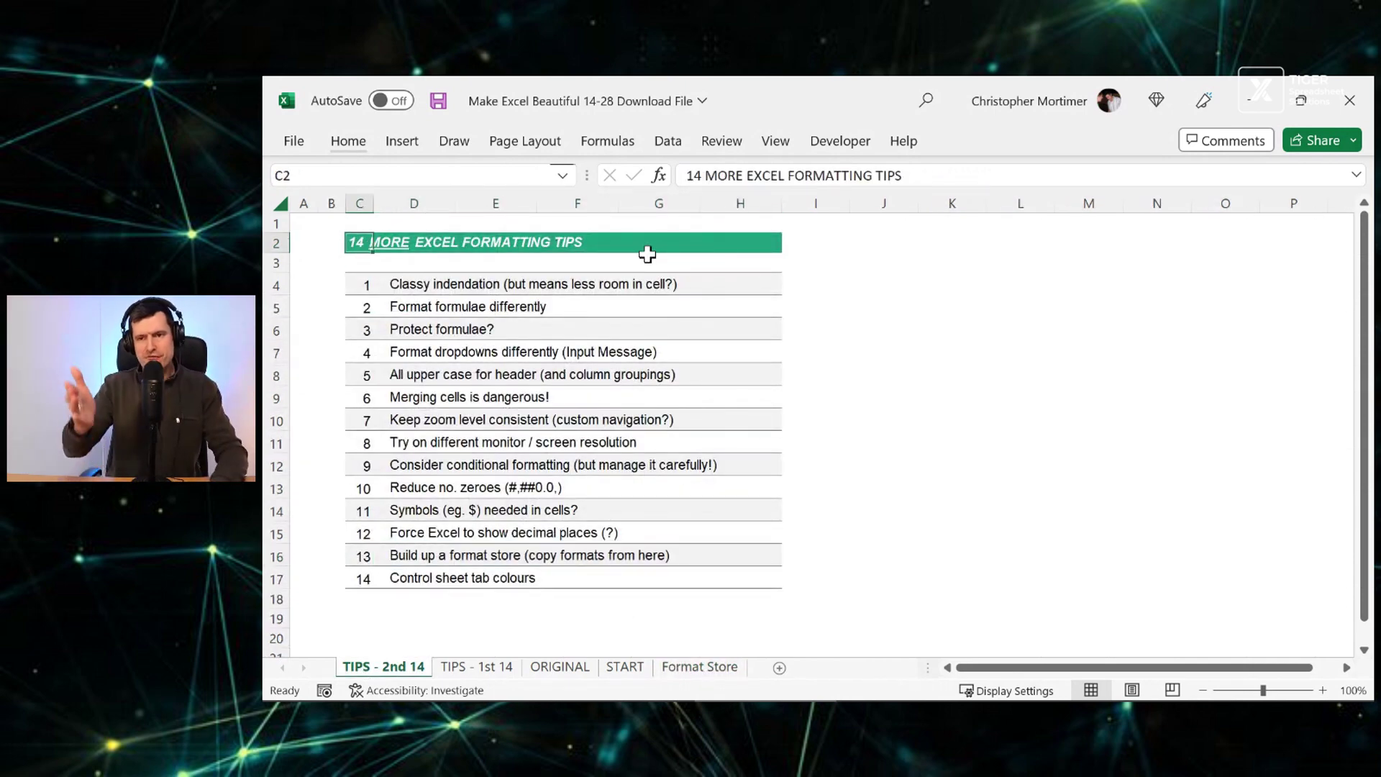
# Step: Paste the green title cell C2 into Format Store B5, labelled 'subheadings' in C5
pyautogui.hotkey('ctrl', 'c')
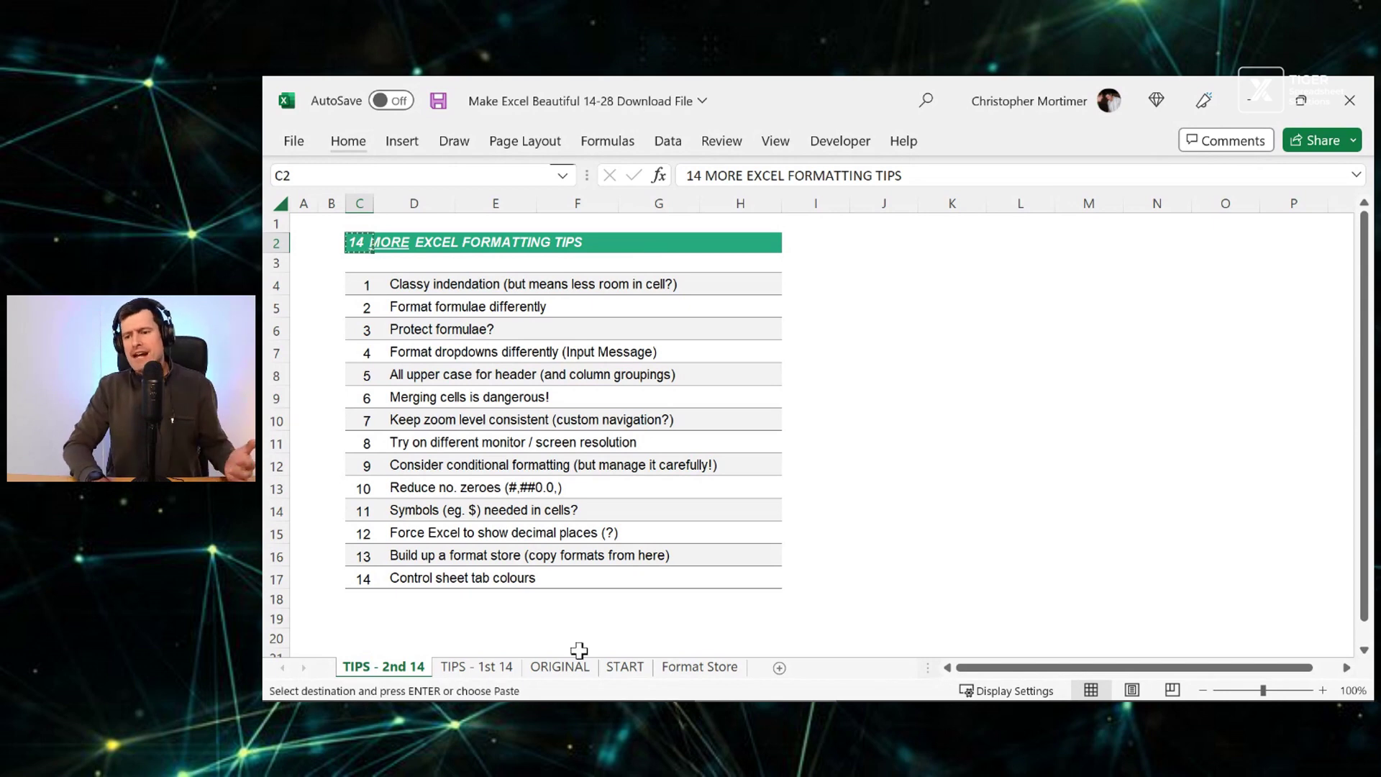
pyautogui.click(693, 669)
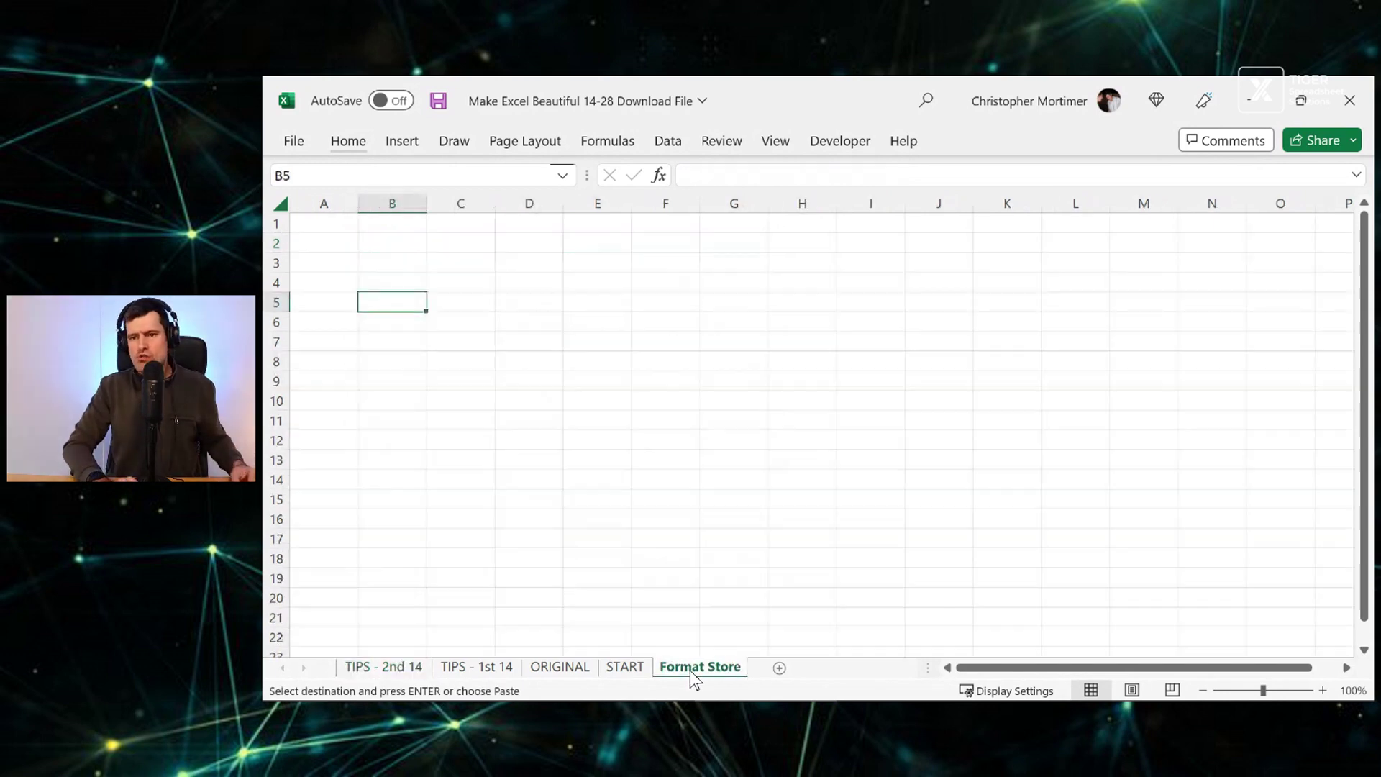
pyautogui.hotkey('ctrl', 'v')
pyautogui.click(490, 295)
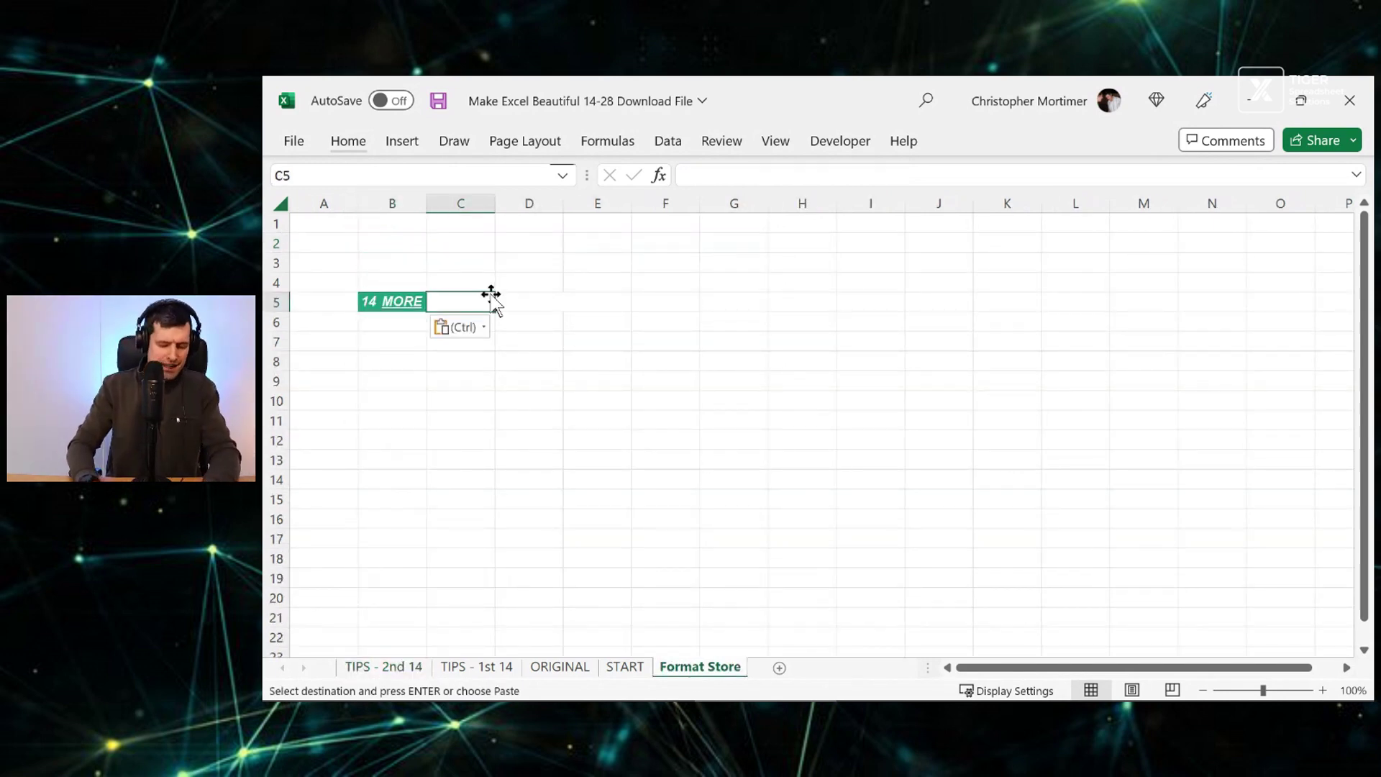
pyautogui.write('subheading')
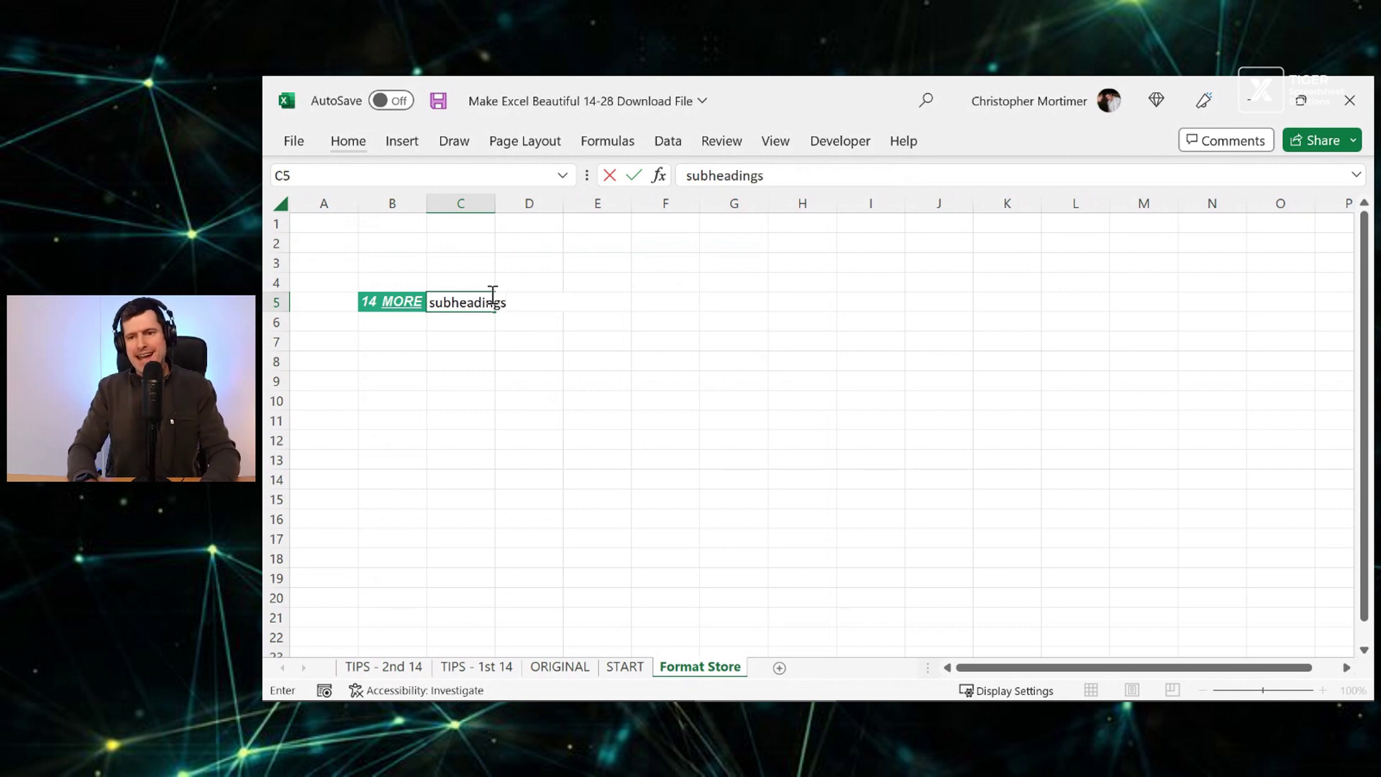
pyautogui.write('s')
pyautogui.press('Return')
# Step: Copy the stored title style from B5 and go to the ORIGINAL sheet
pyautogui.click(489, 299)
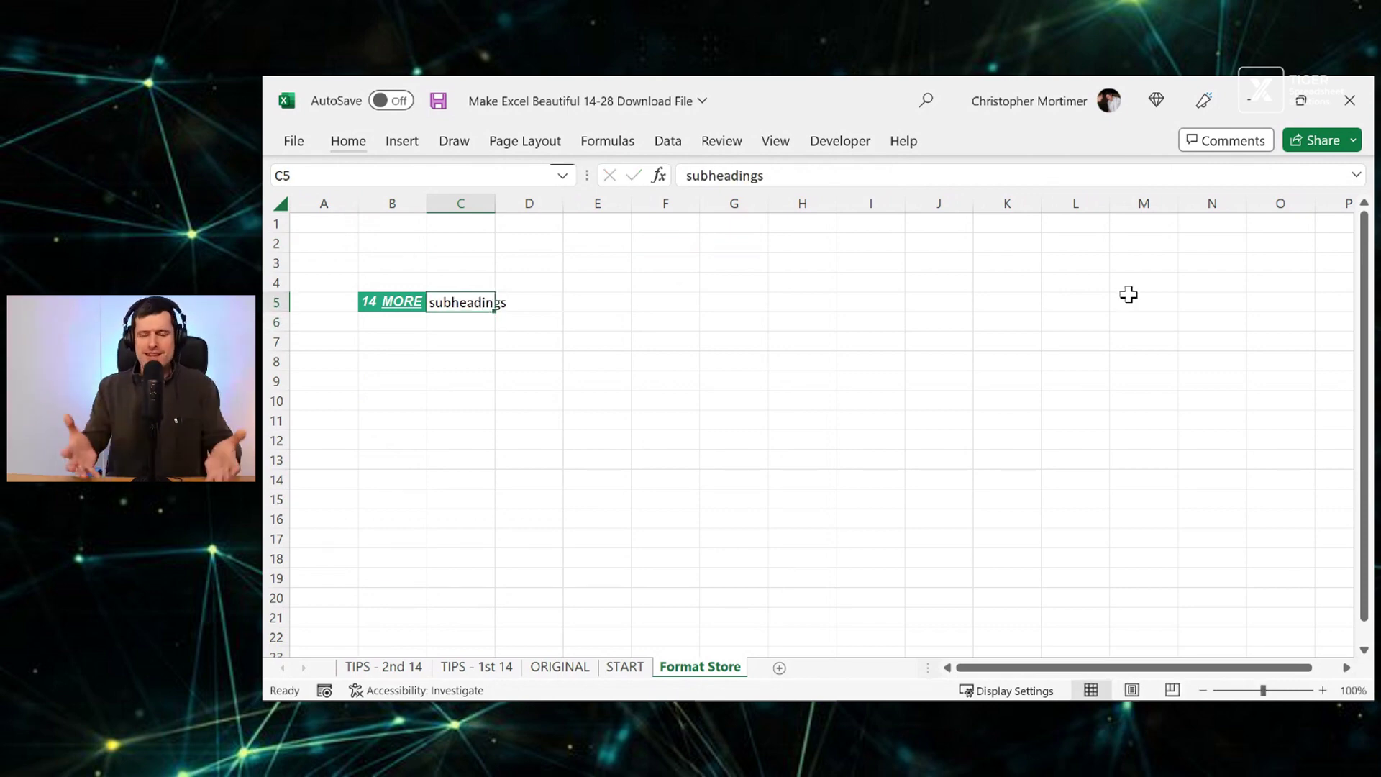
pyautogui.press('Down')
pyautogui.press('Down')
pyautogui.press('Down')
pyautogui.press('Up')
pyautogui.press('Up')
pyautogui.press('Left')
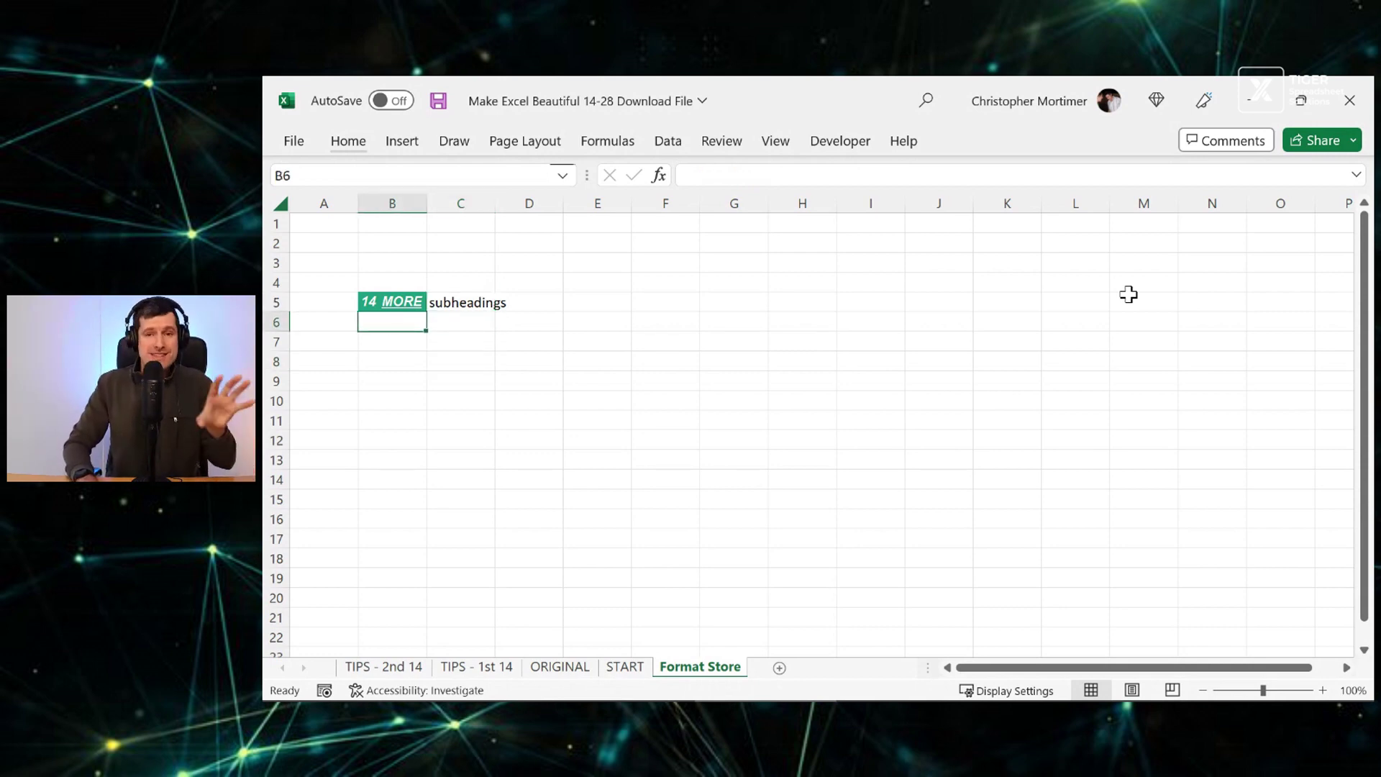
pyautogui.press('Up')
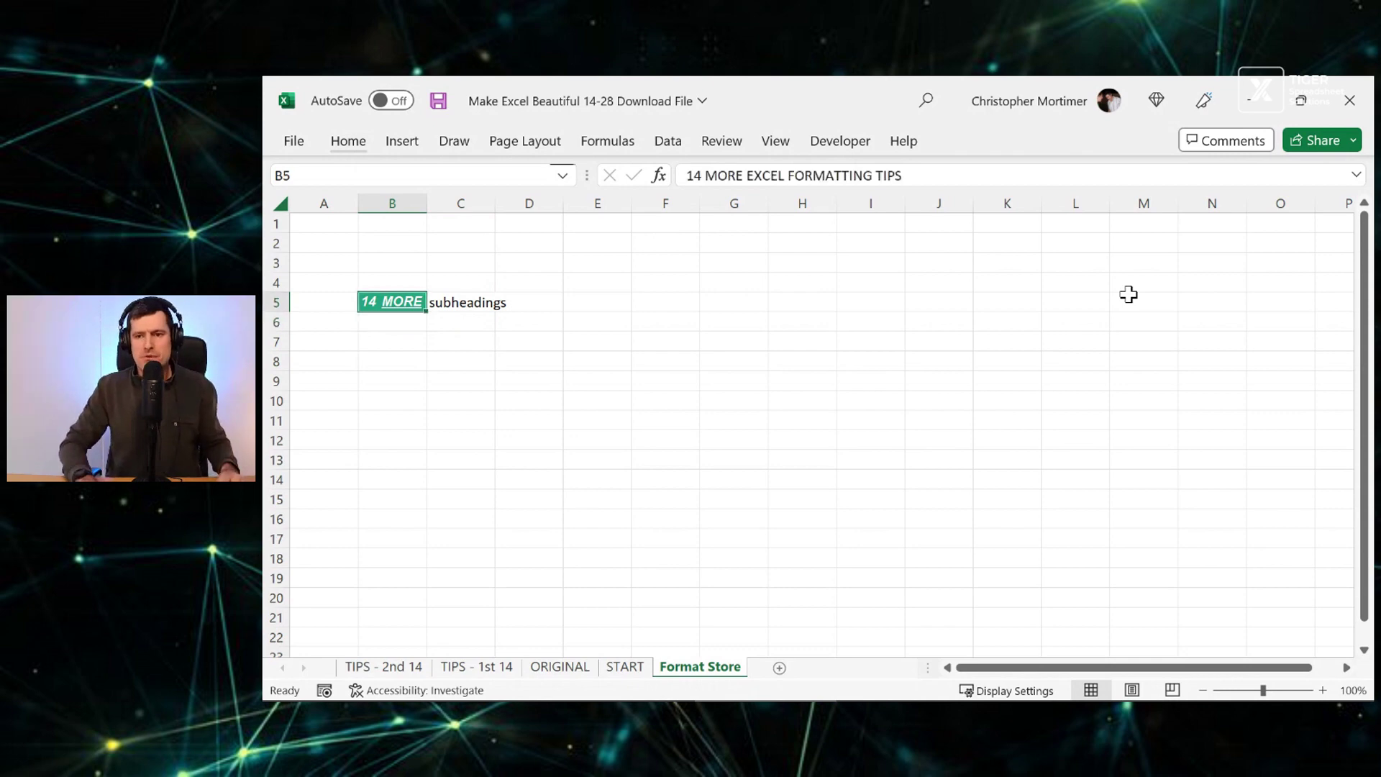
pyautogui.hotkey('shift', 'Right')
pyautogui.hotkey('shift', 'Left')
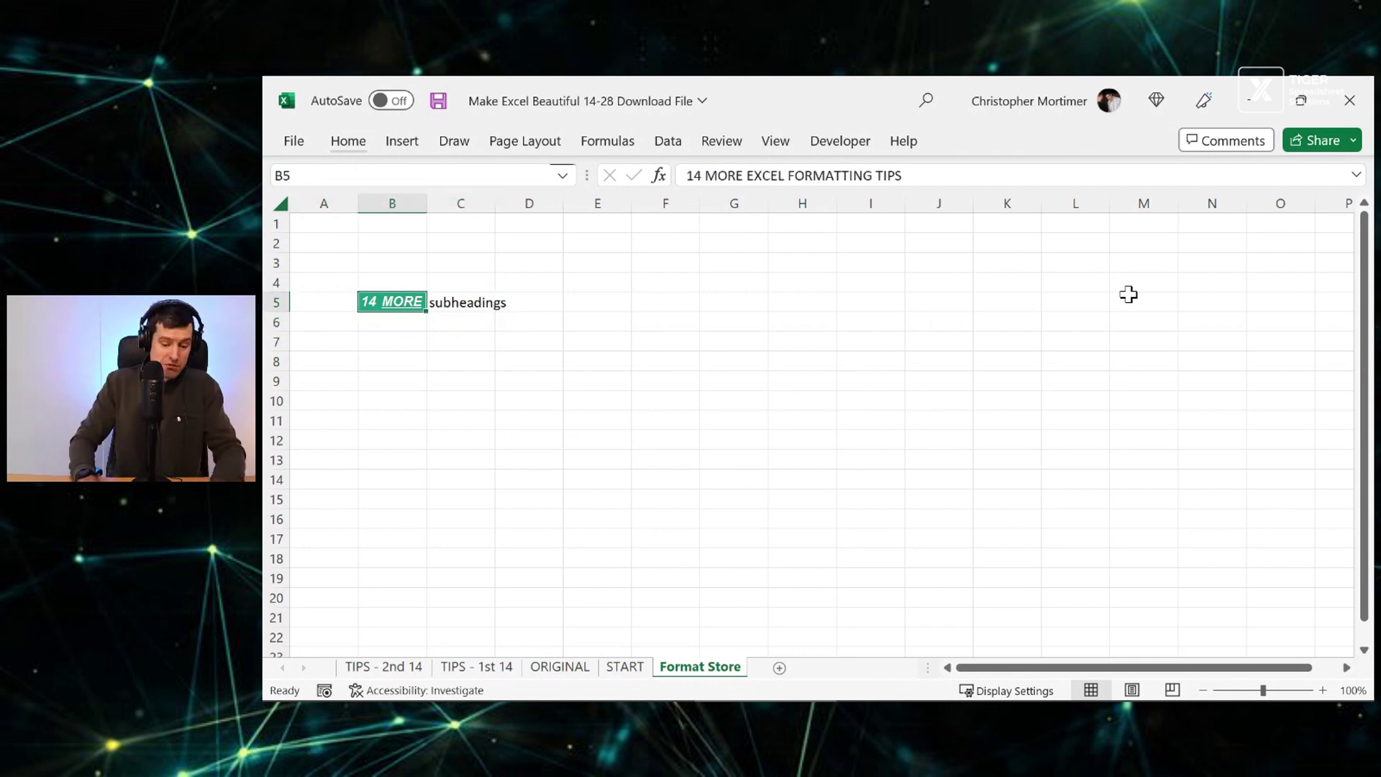
pyautogui.hotkey('ctrl', 'c')
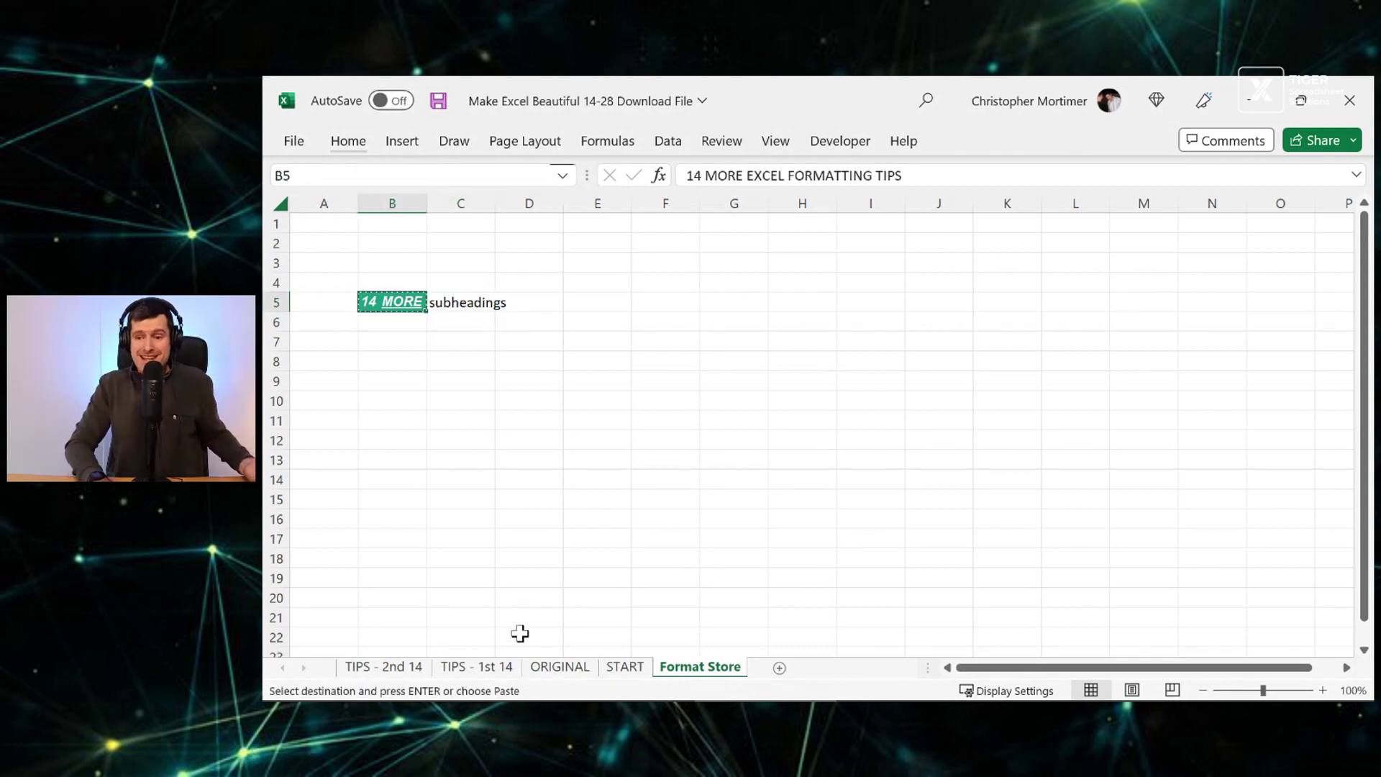
pyautogui.click(560, 667)
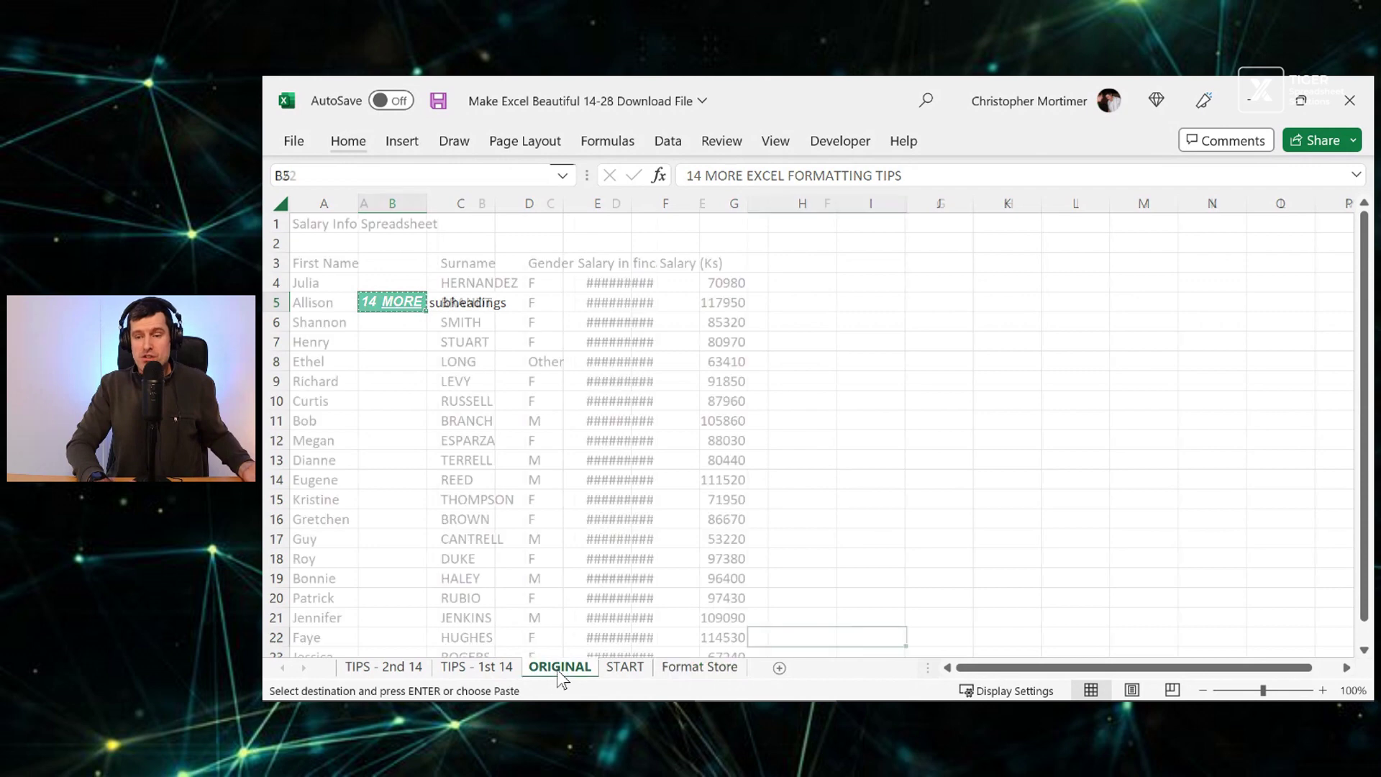
# Step: Paste only the copied formats onto title row A1:E1 via Paste Special
pyautogui.click(339, 218)
pyautogui.hotkey('shift', 'Right')
pyautogui.hotkey('shift', 'Right')
pyautogui.hotkey('shift', 'Right')
pyautogui.hotkey('shift', 'Right')
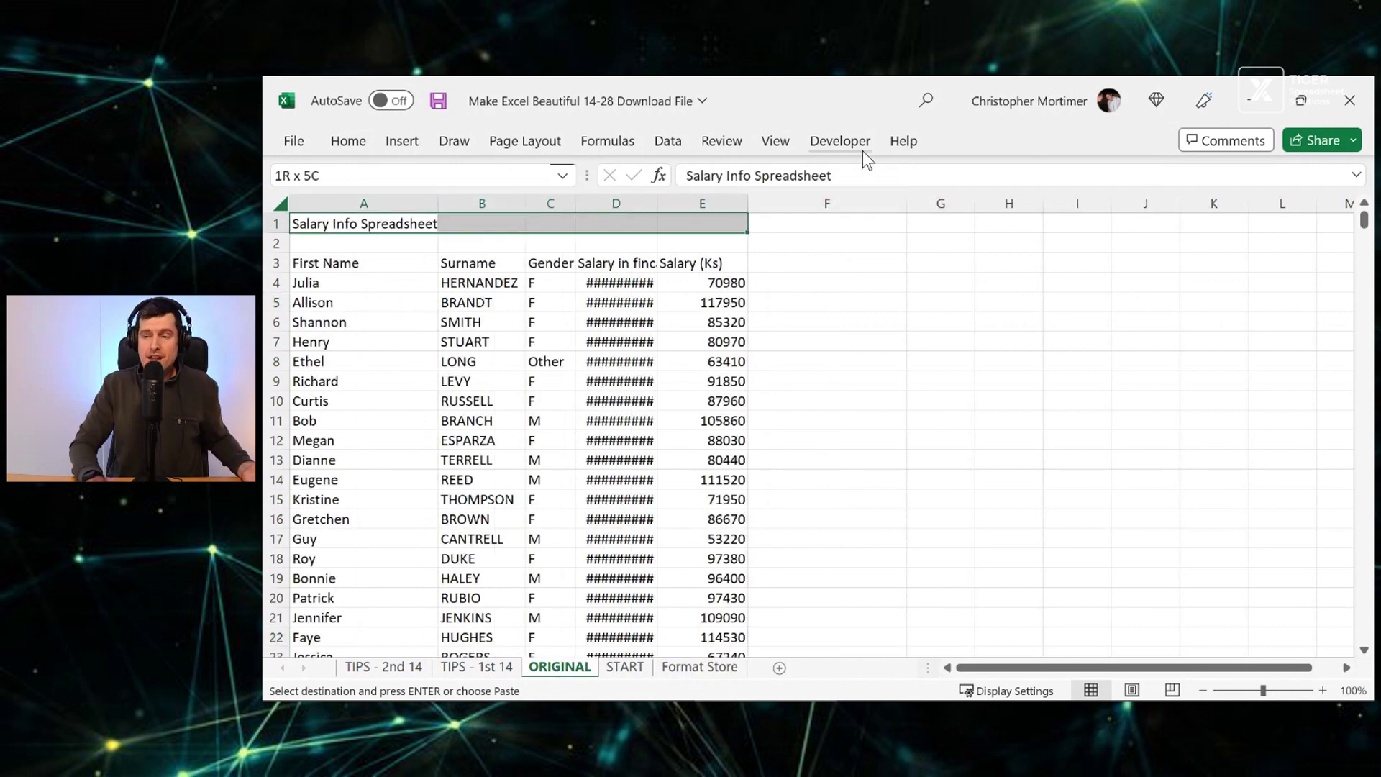
pyautogui.hotkey('ctrl', 'alt', 'v')
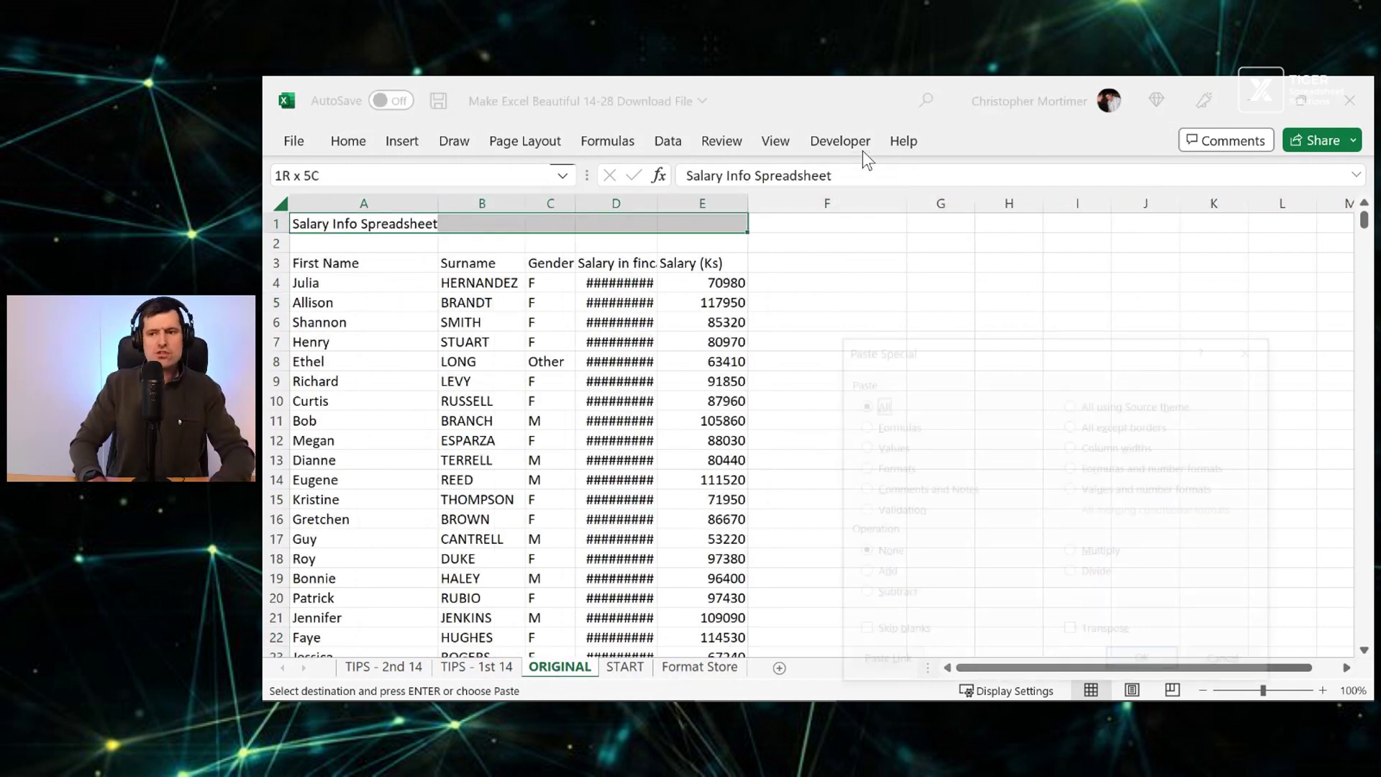
pyautogui.press('t')
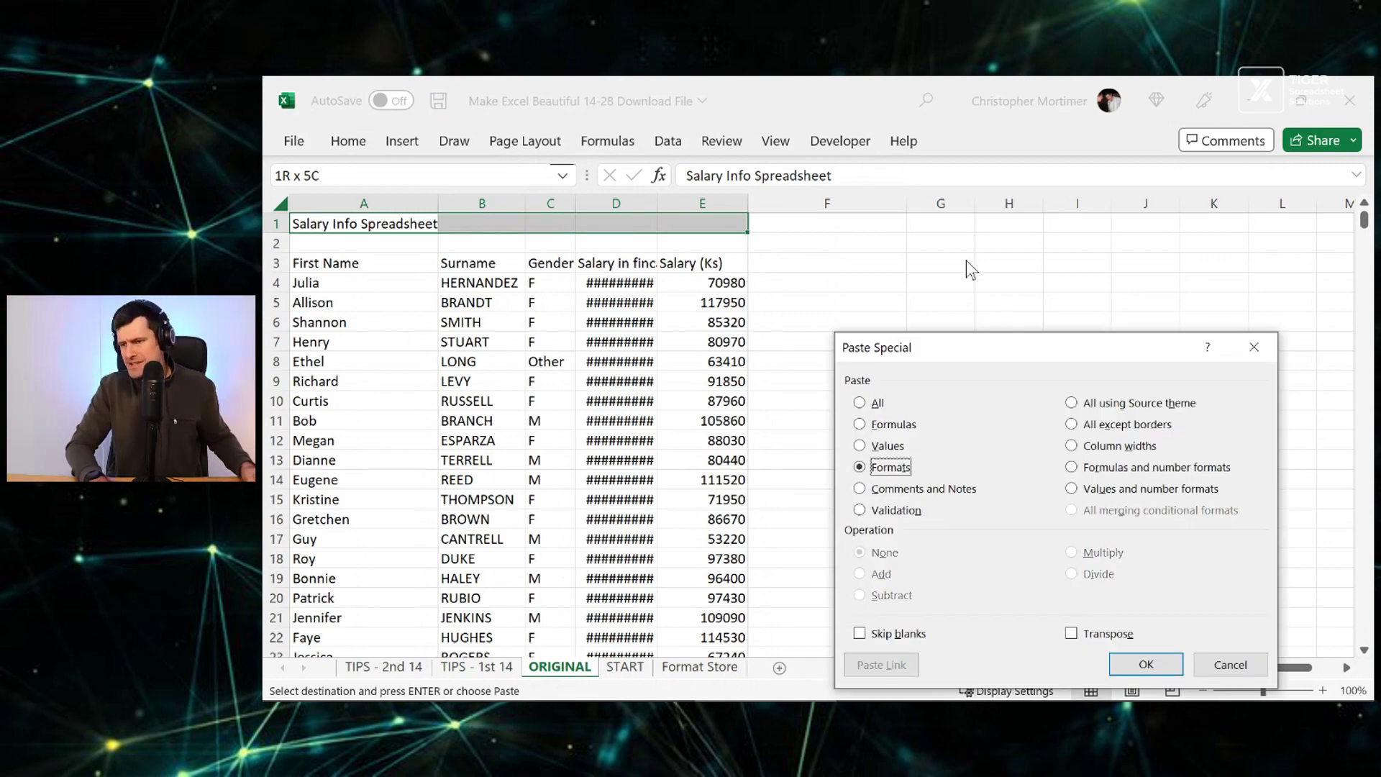
pyautogui.moveTo(993, 335); pyautogui.dragTo(841, 156)
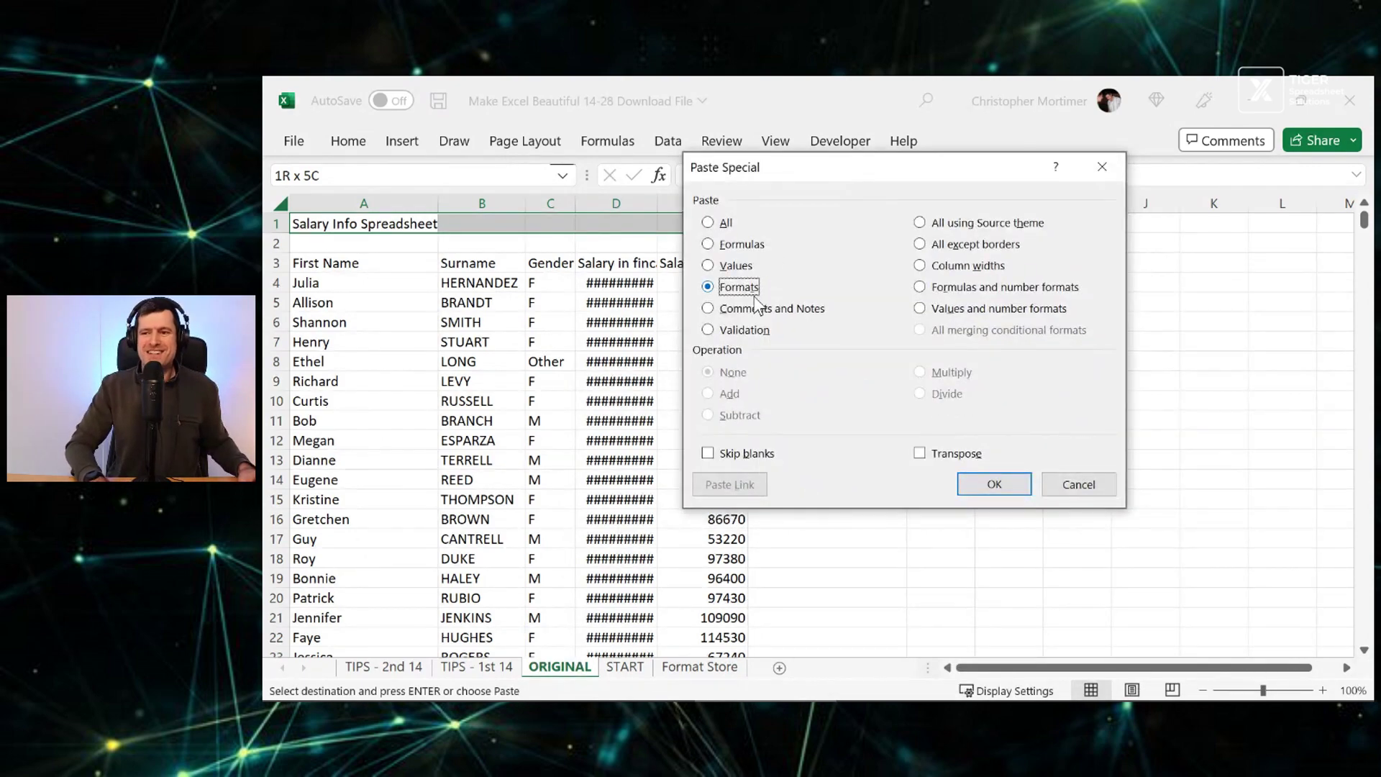
pyautogui.click(995, 491)
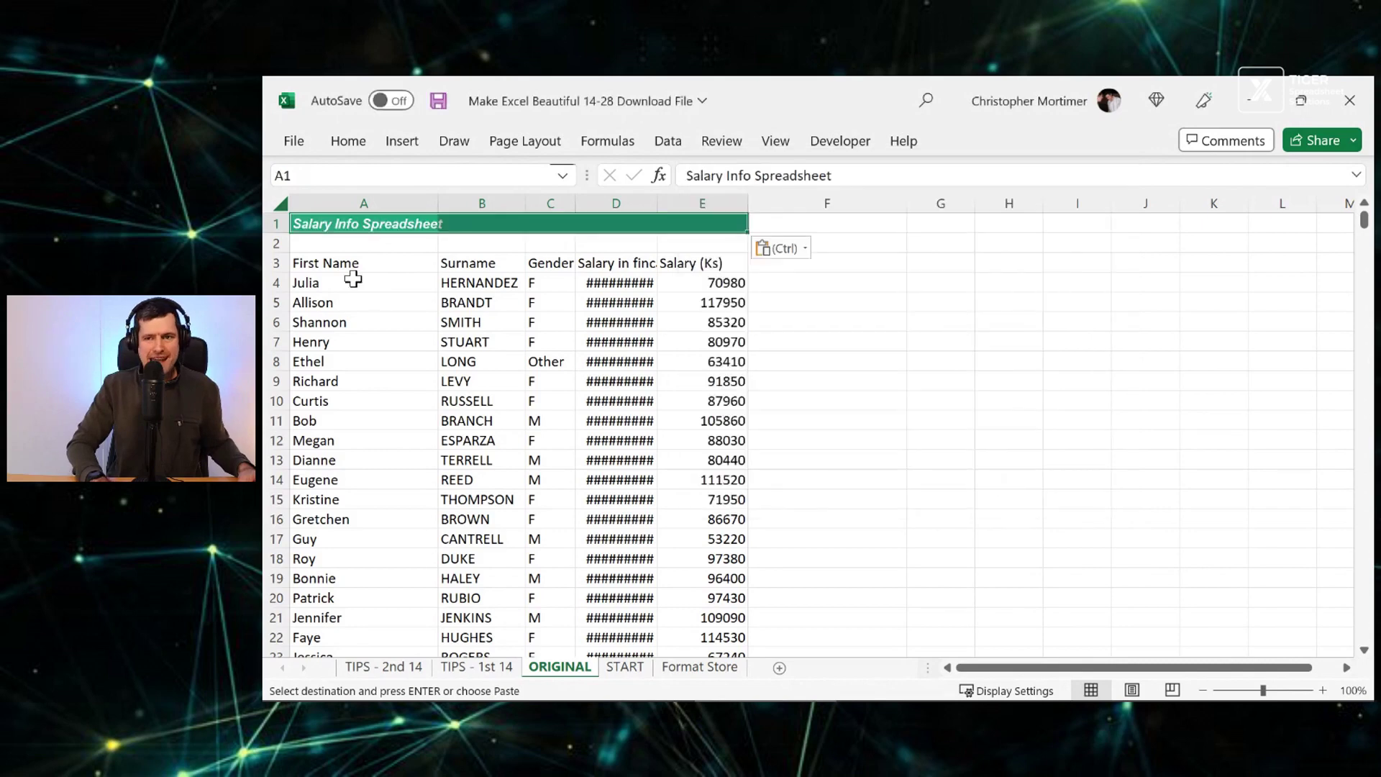
pyautogui.click(317, 263)
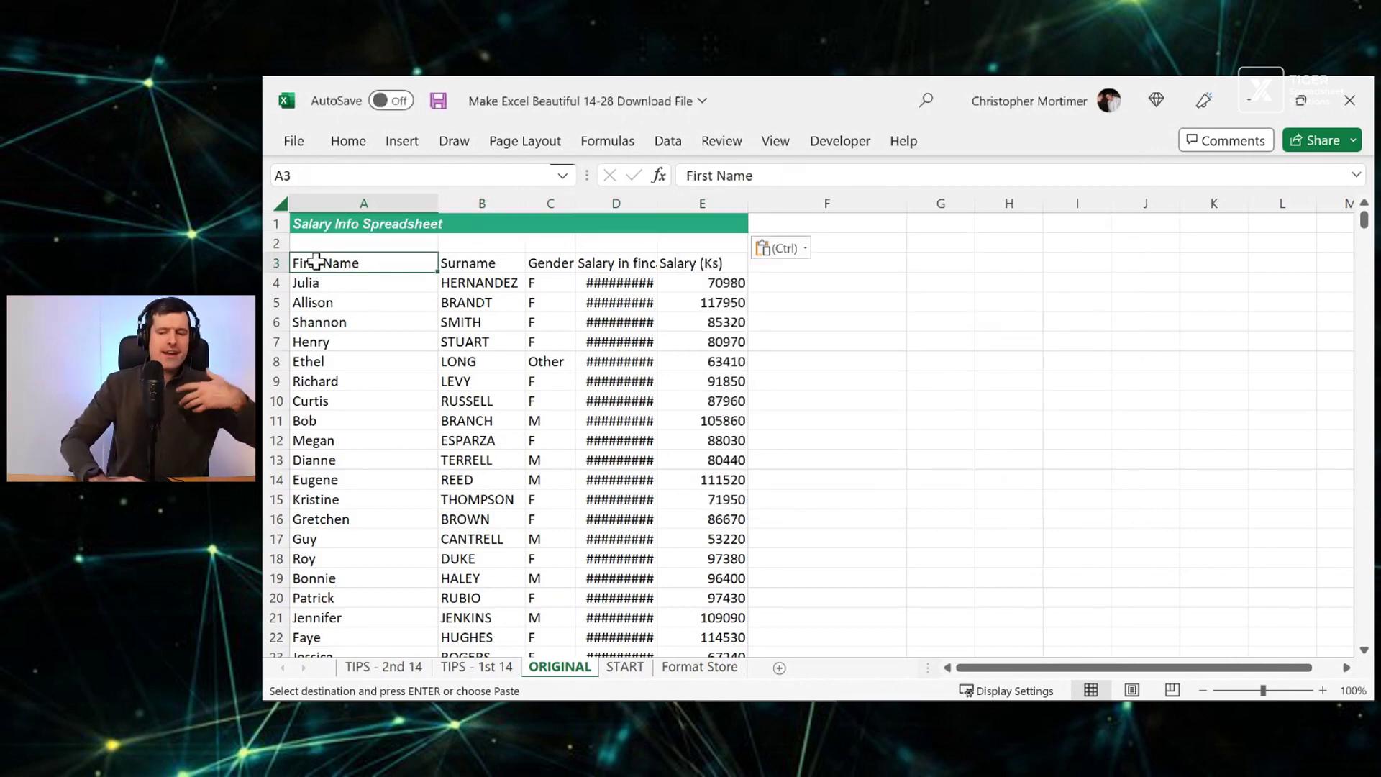
# Step: Review tips 13 and 14 on TIPS - 2nd 14, then clear the pending copy on Format Store
pyautogui.click(393, 667)
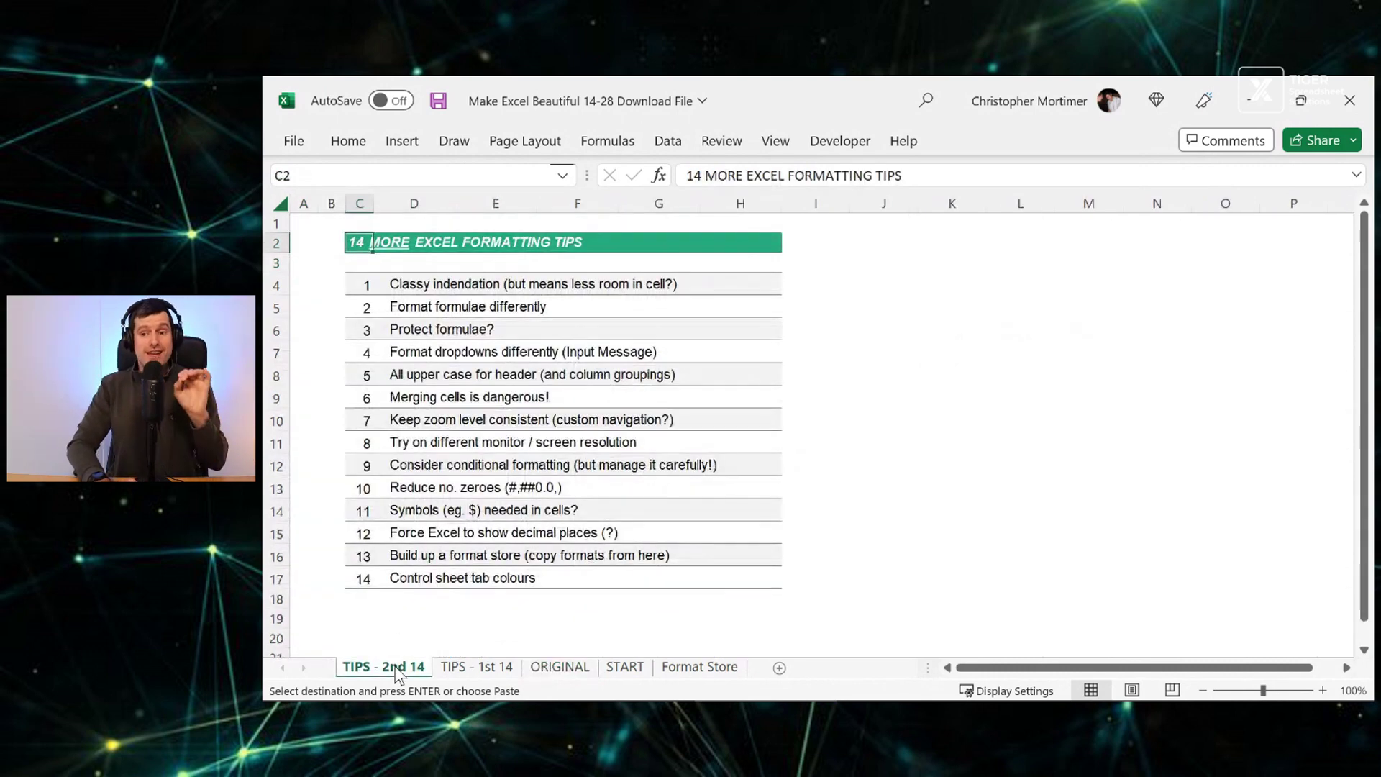
pyautogui.click(415, 576)
pyautogui.press('Up')
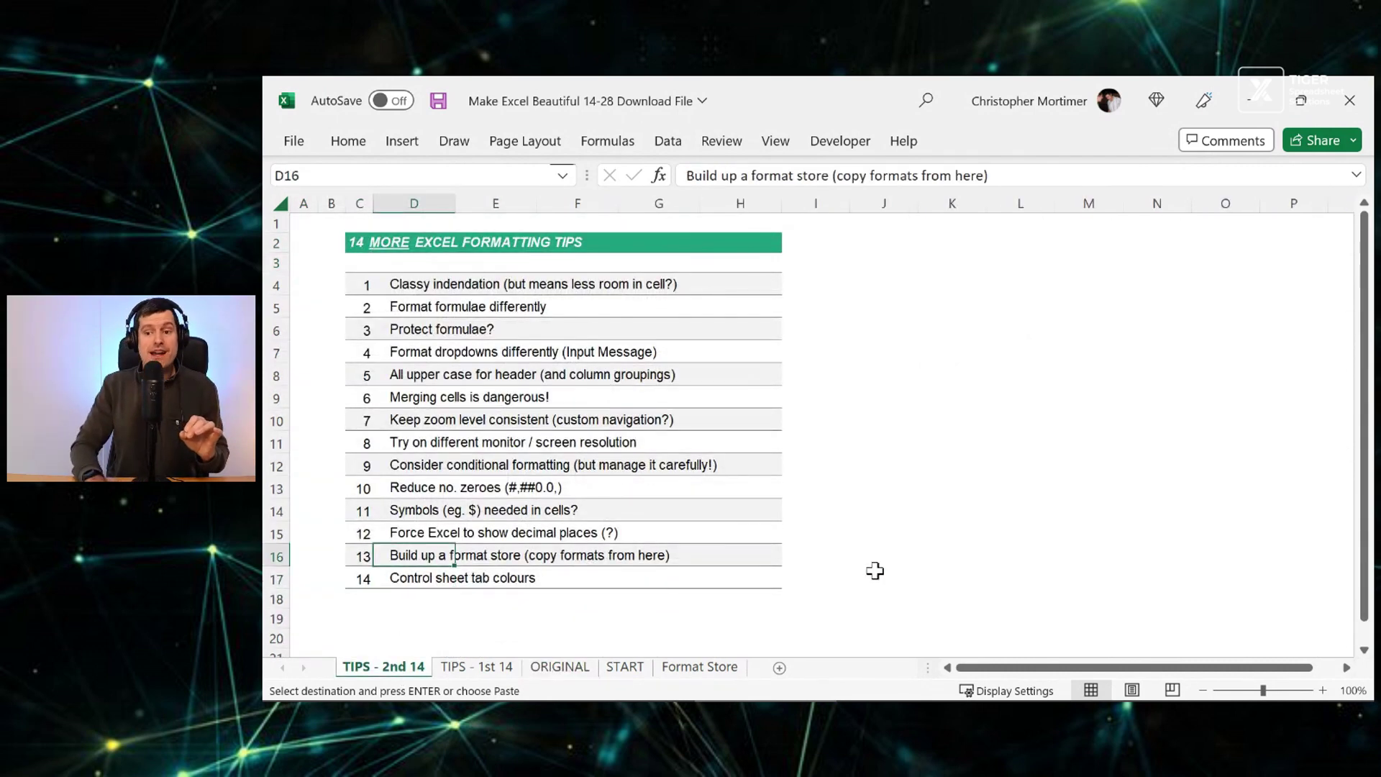
pyautogui.hotkey('shift', 'Right')
pyautogui.hotkey('shift', 'Right')
pyautogui.hotkey('shift', 'Right')
pyautogui.hotkey('shift', 'Right')
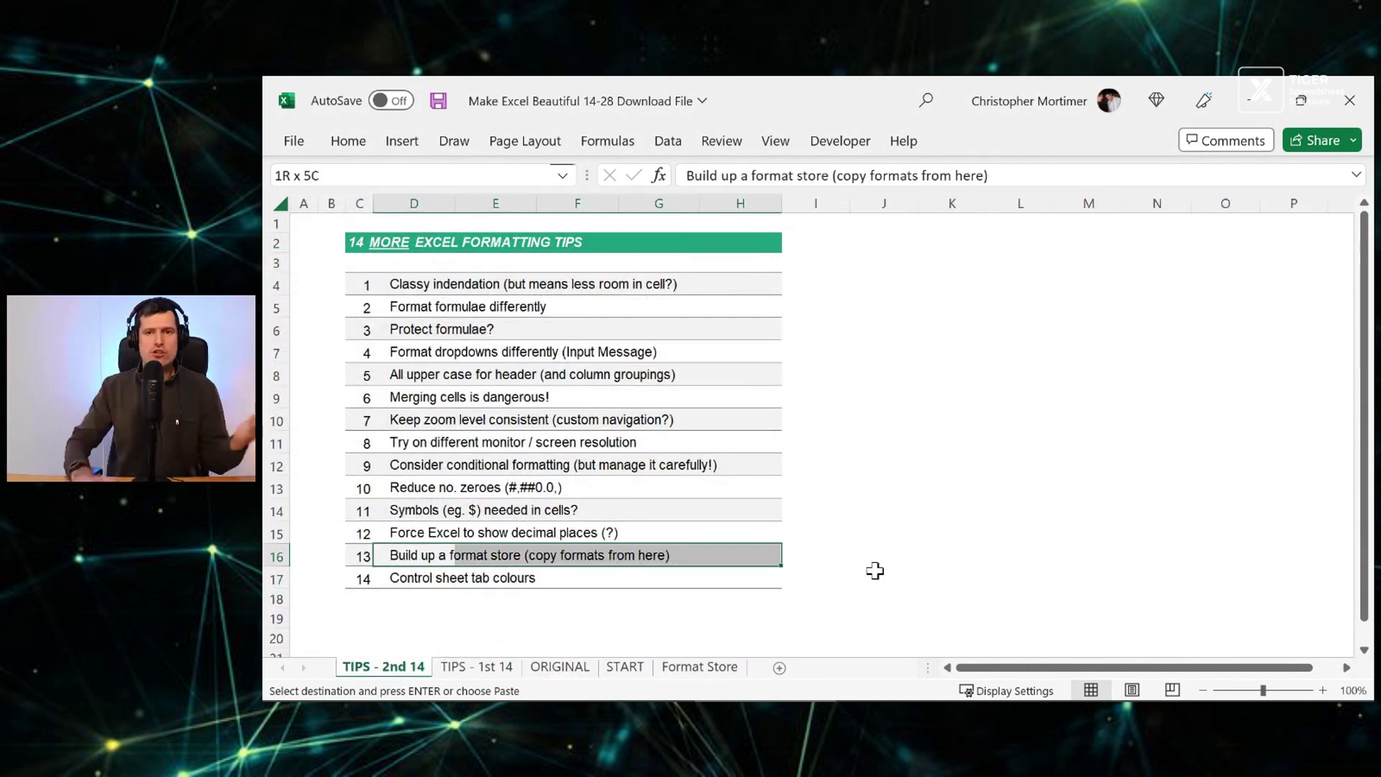
pyautogui.press('Down')
pyautogui.hotkey('shift', 'Right')
pyautogui.hotkey('shift', 'Right')
pyautogui.hotkey('shift', 'Right')
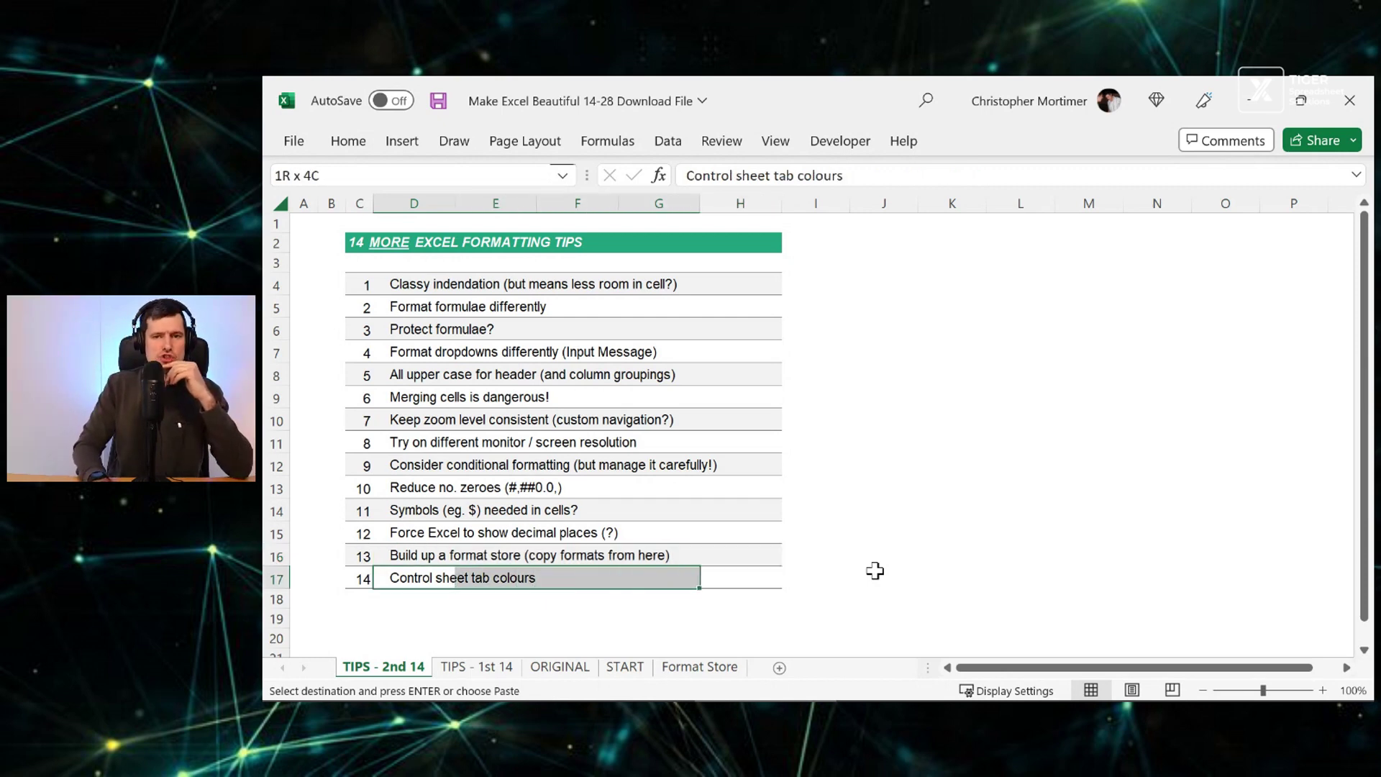
pyautogui.click(720, 670)
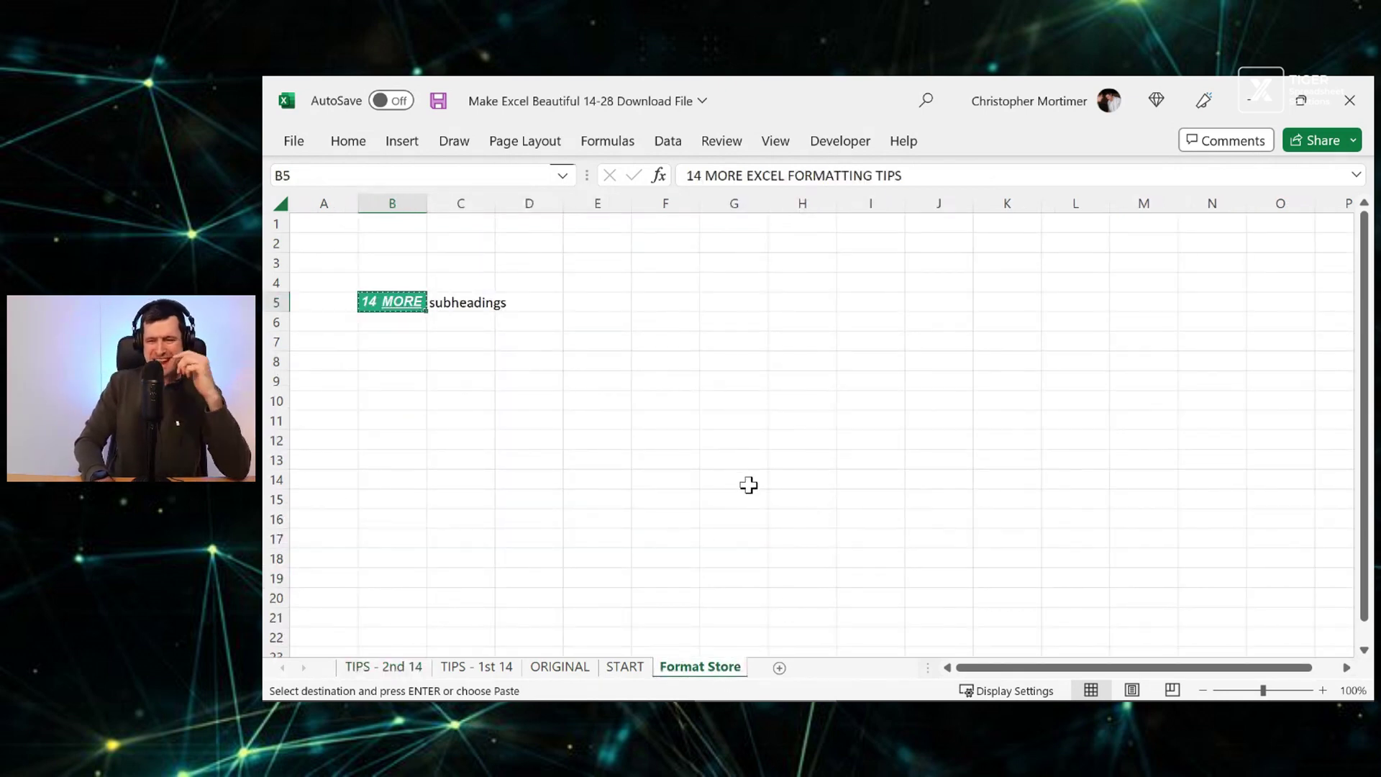
pyautogui.press('Escape')
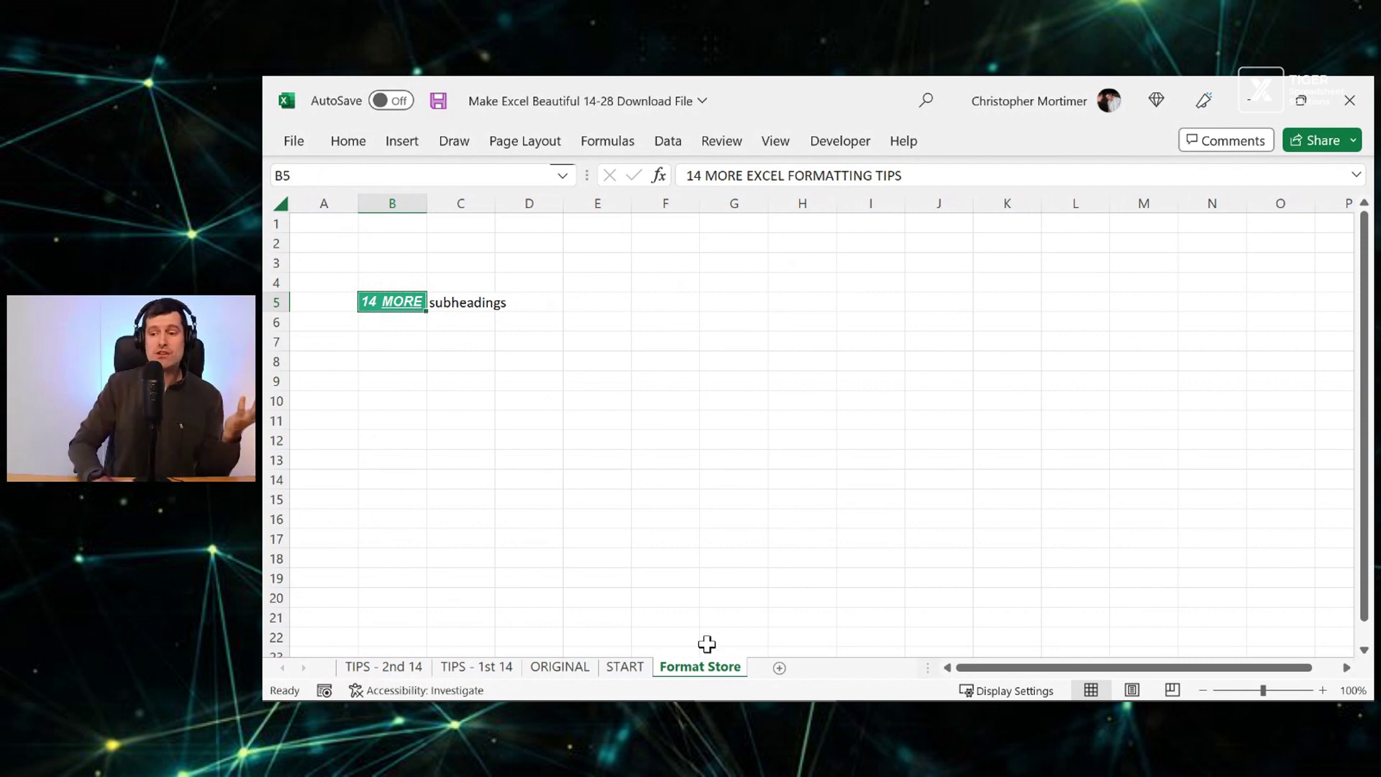
# Step: Give the Format Store sheet tab a dark blue colour
pyautogui.rightClick(703, 668)
pyautogui.moveTo(806, 549)
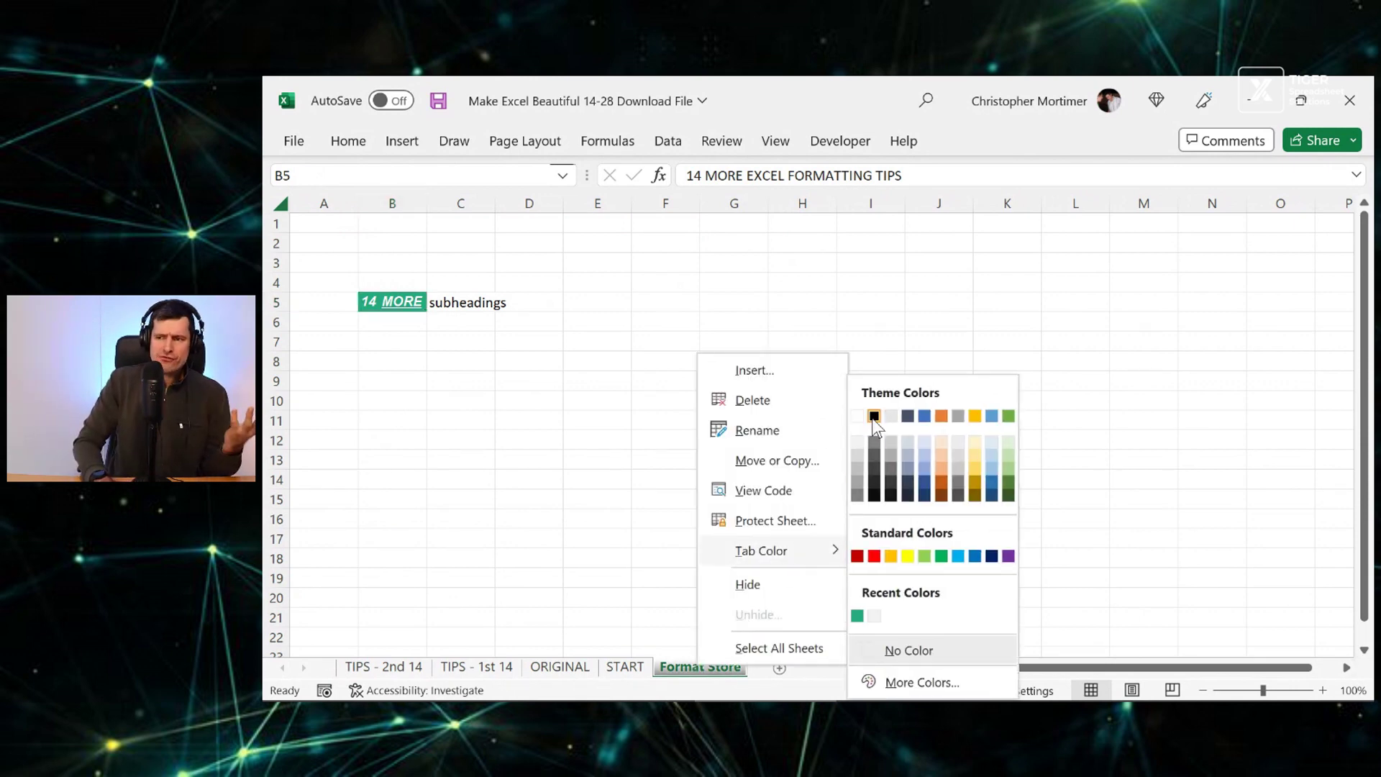
pyautogui.press('Escape')
pyautogui.press('Escape')
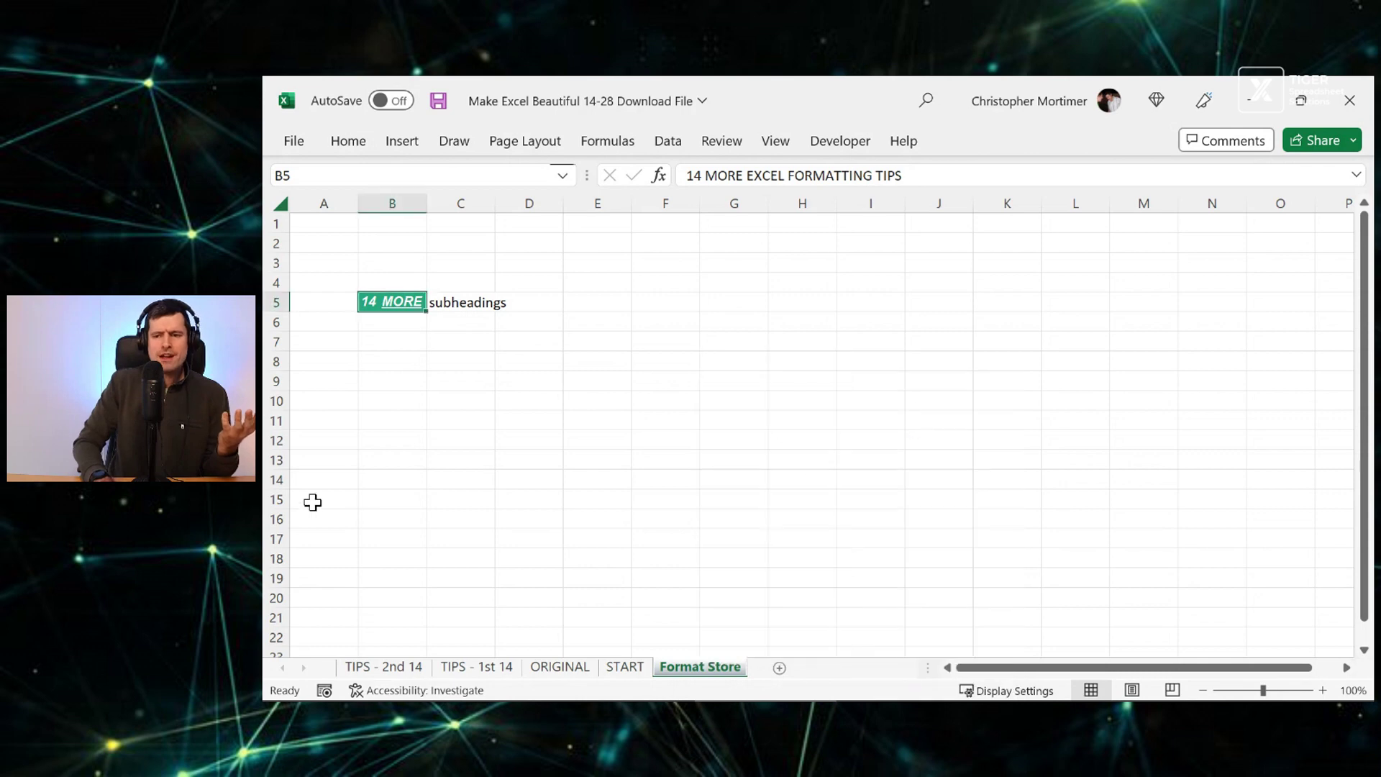
pyautogui.click(312, 502)
pyautogui.click(506, 442)
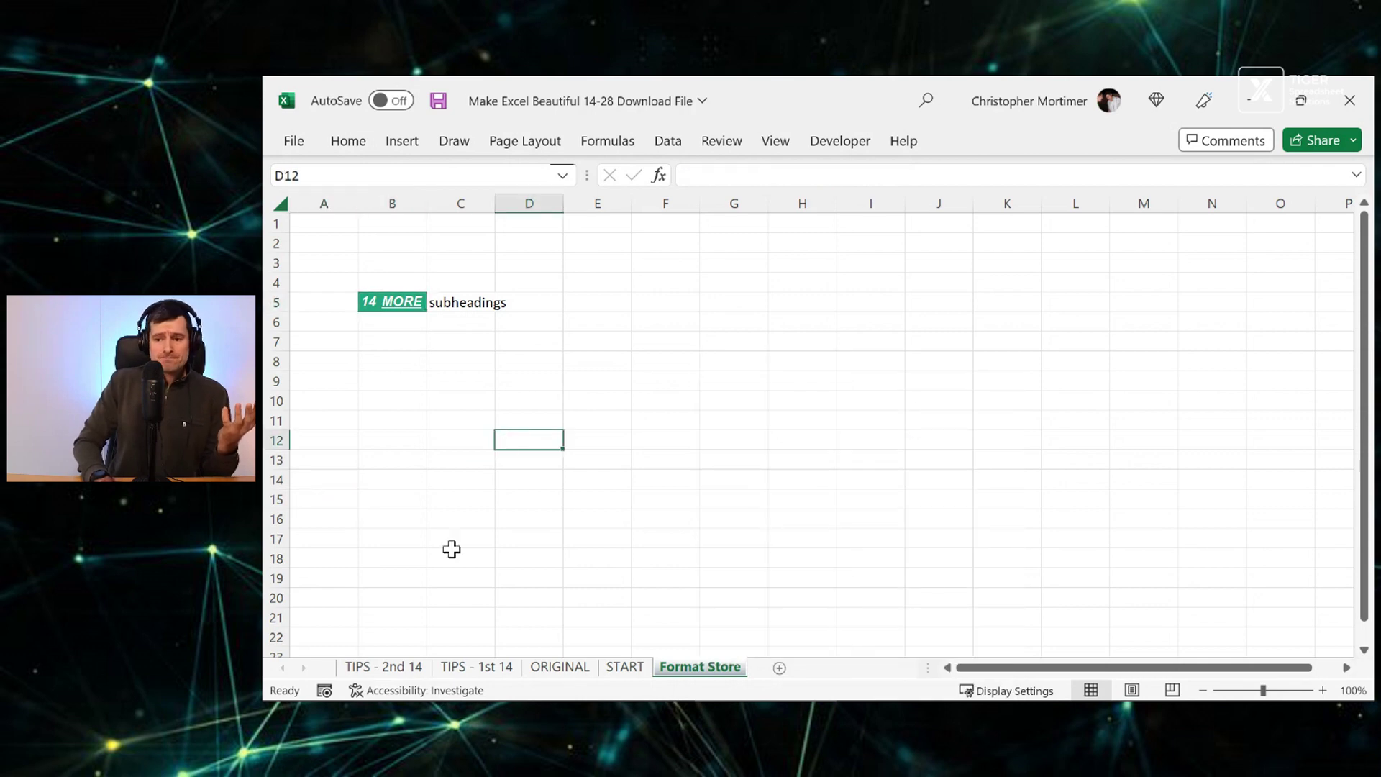
# Step: Move through the sheet tabs, recheck the Format Store tab options, and finish on ORIGINAL
pyautogui.click(370, 674)
pyautogui.click(702, 669)
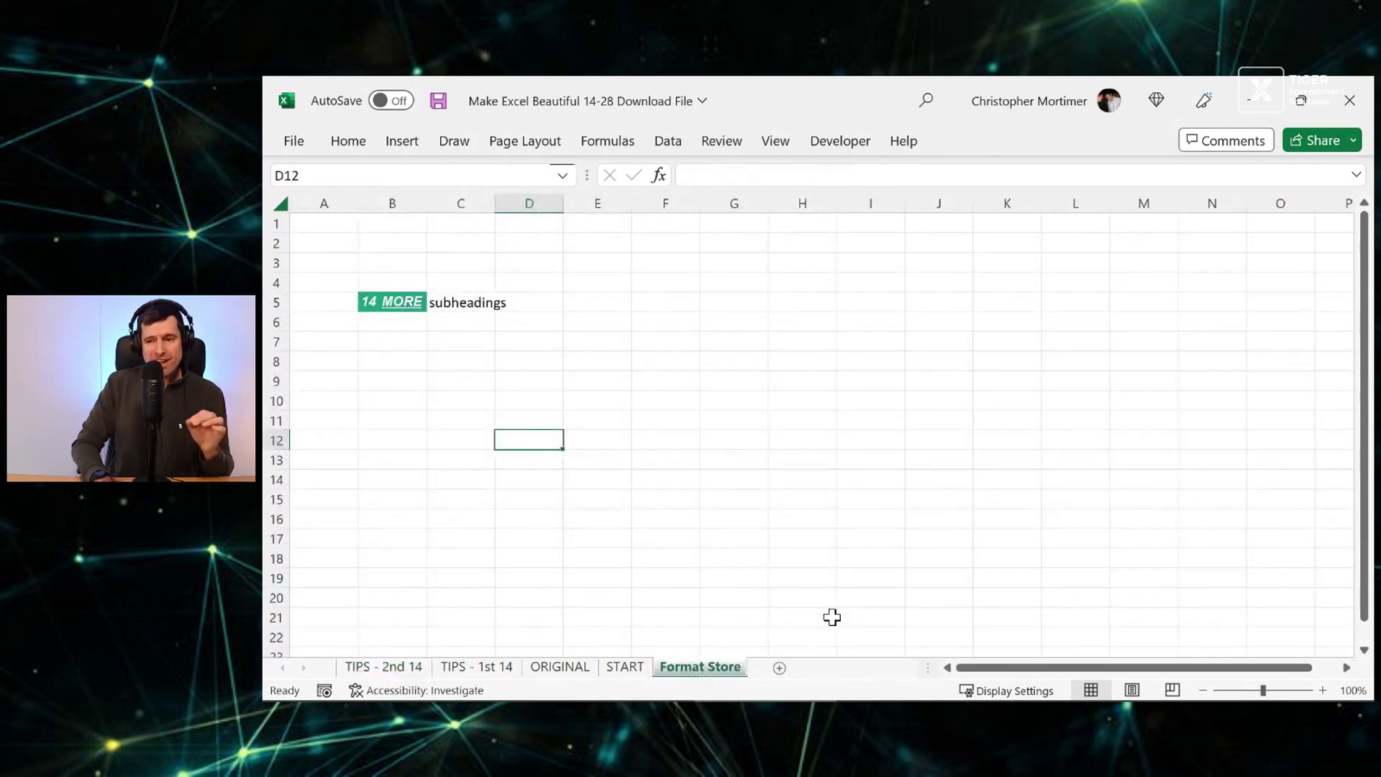
pyautogui.click(559, 669)
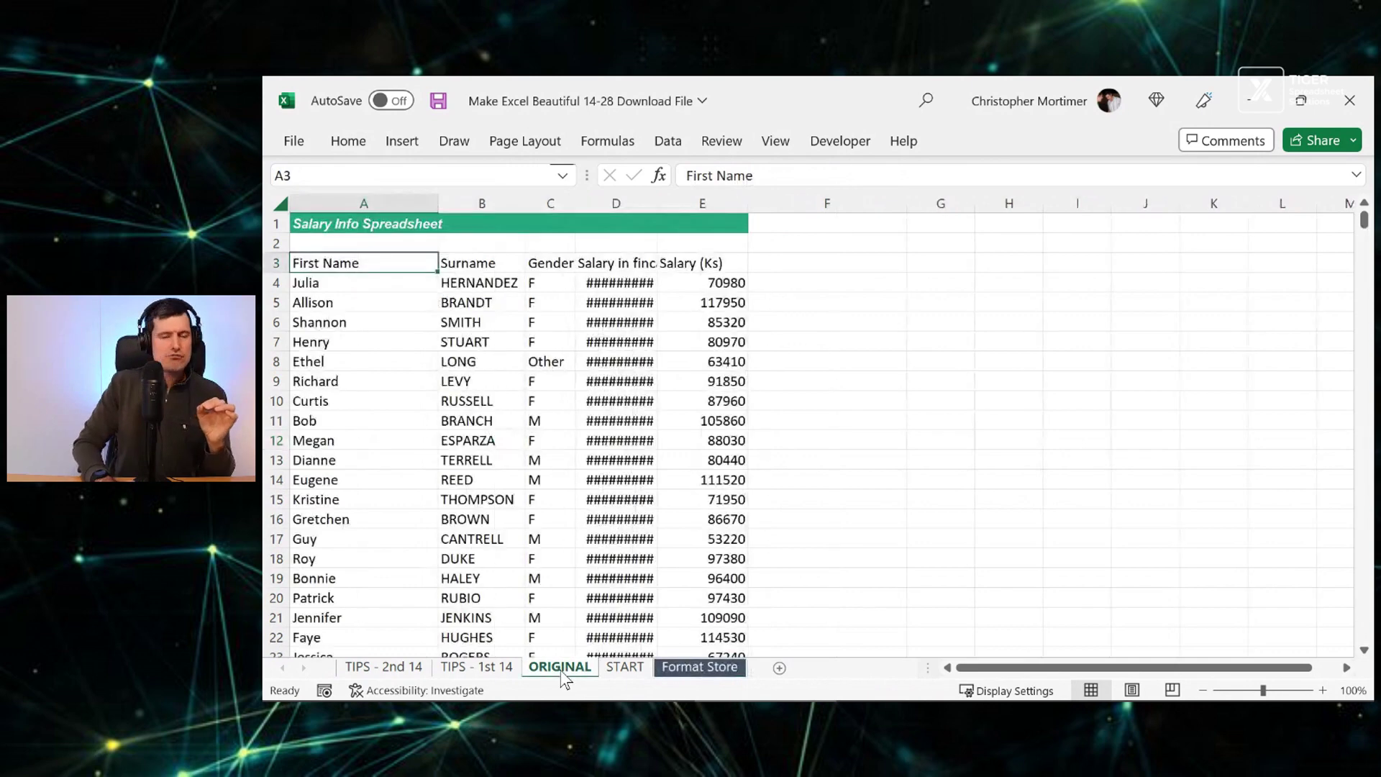
pyautogui.click(711, 668)
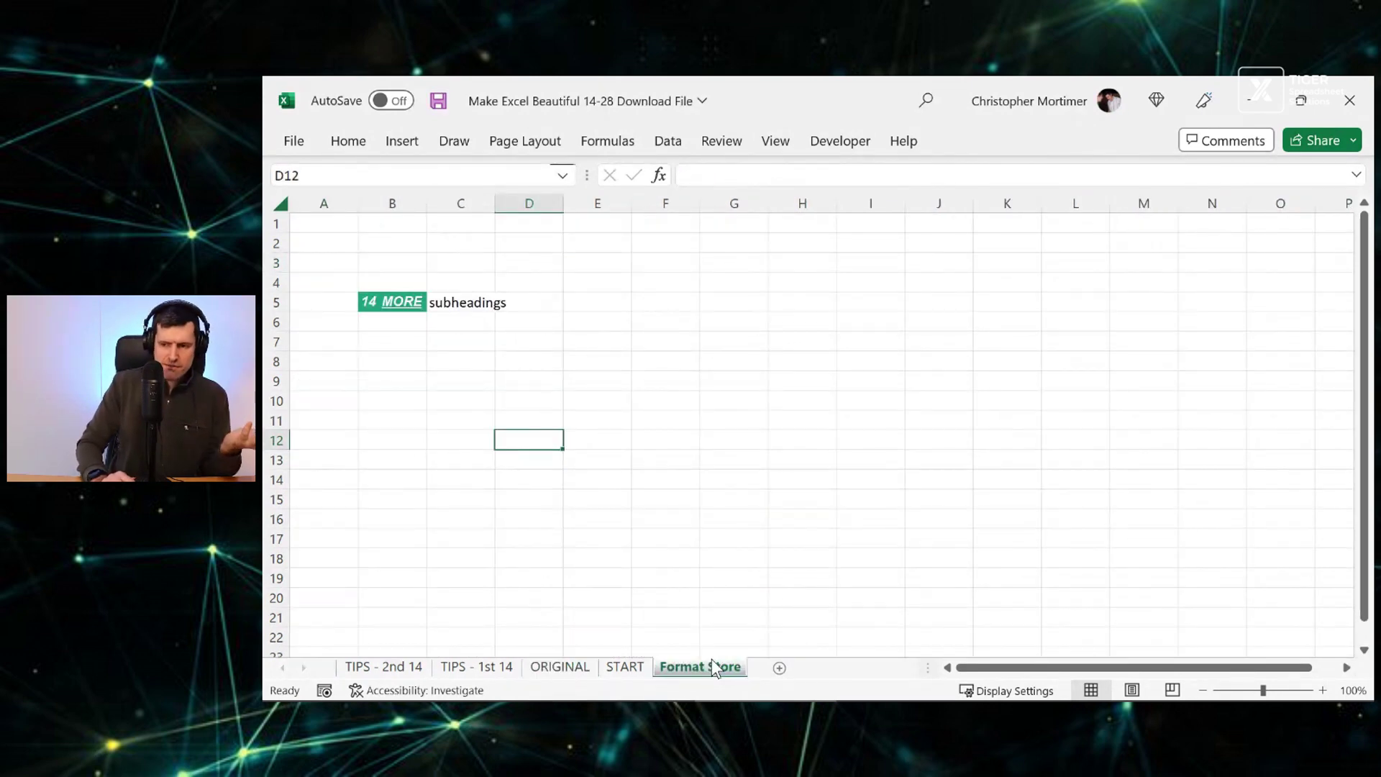
pyautogui.rightClick(711, 659)
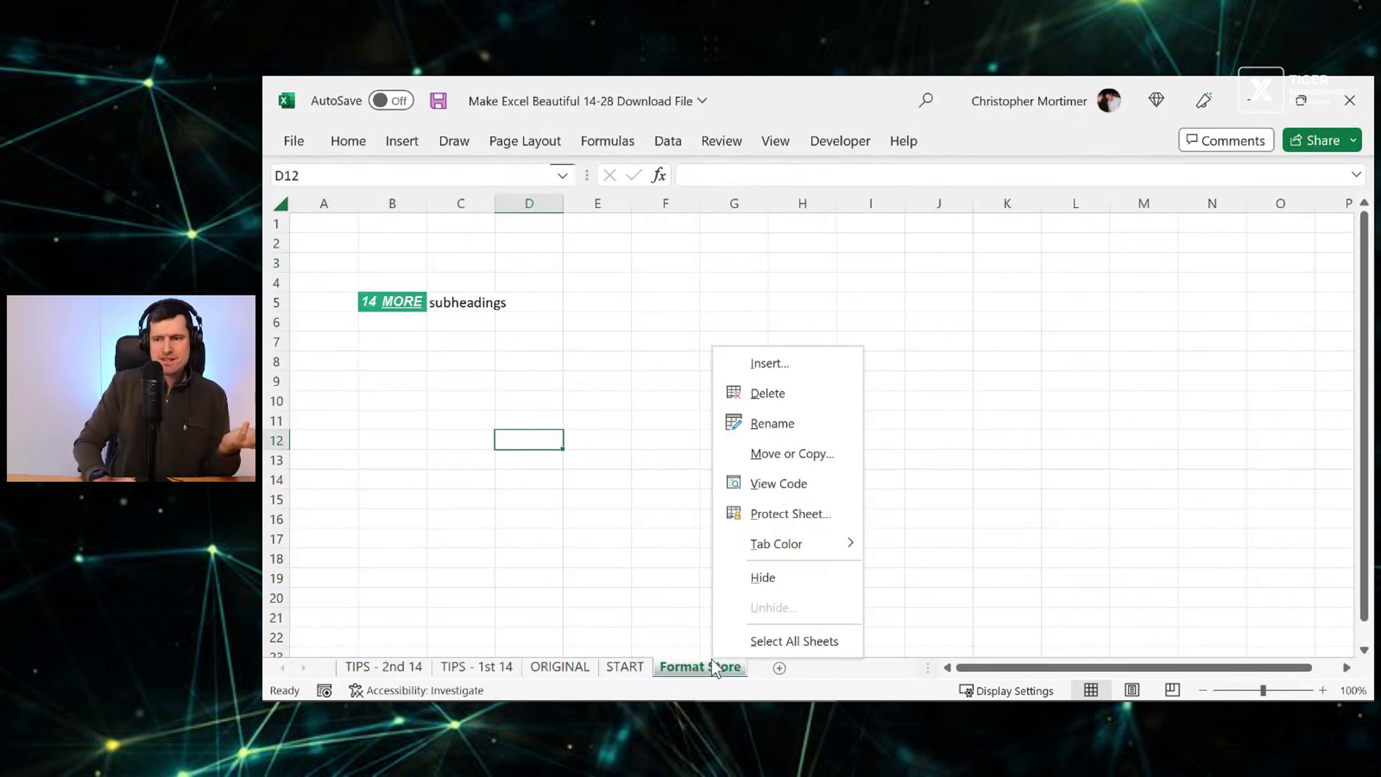
pyautogui.click(581, 523)
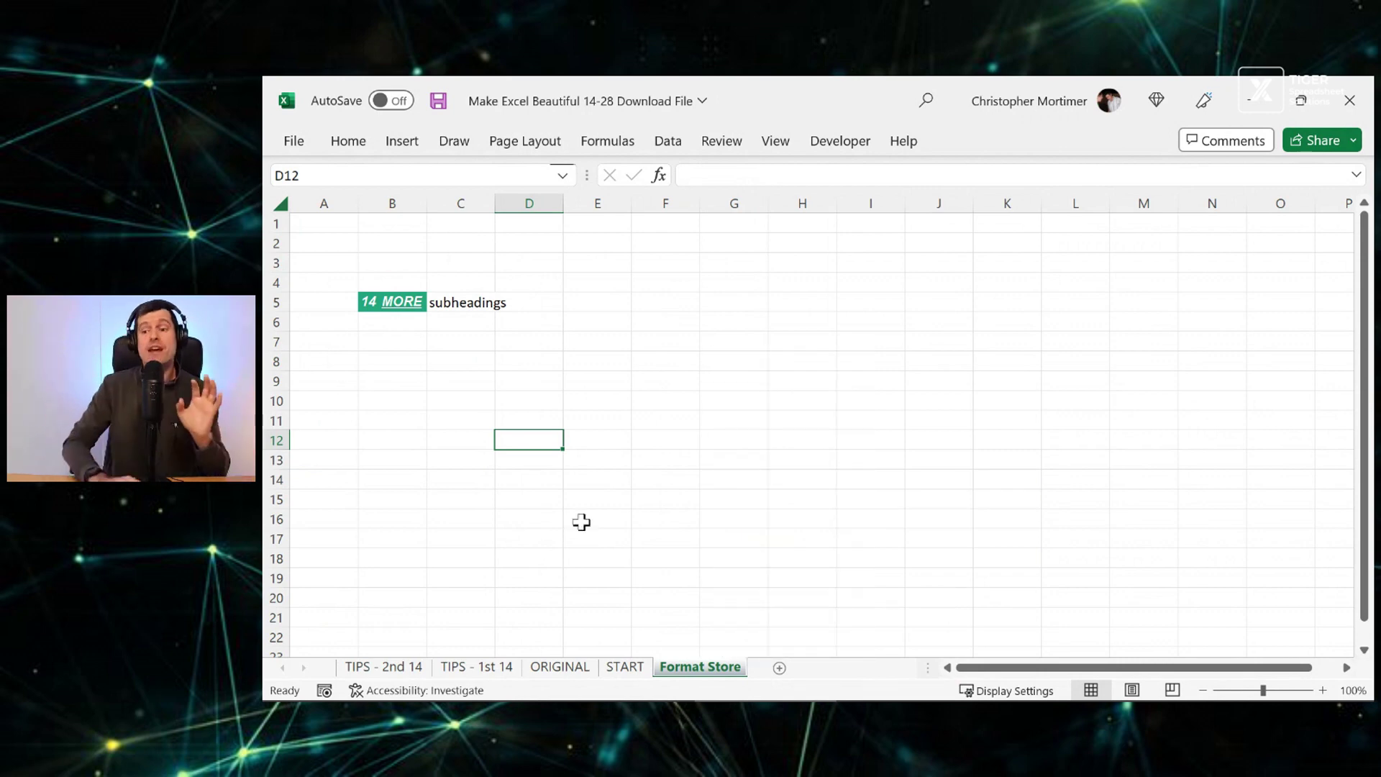
pyautogui.click(366, 667)
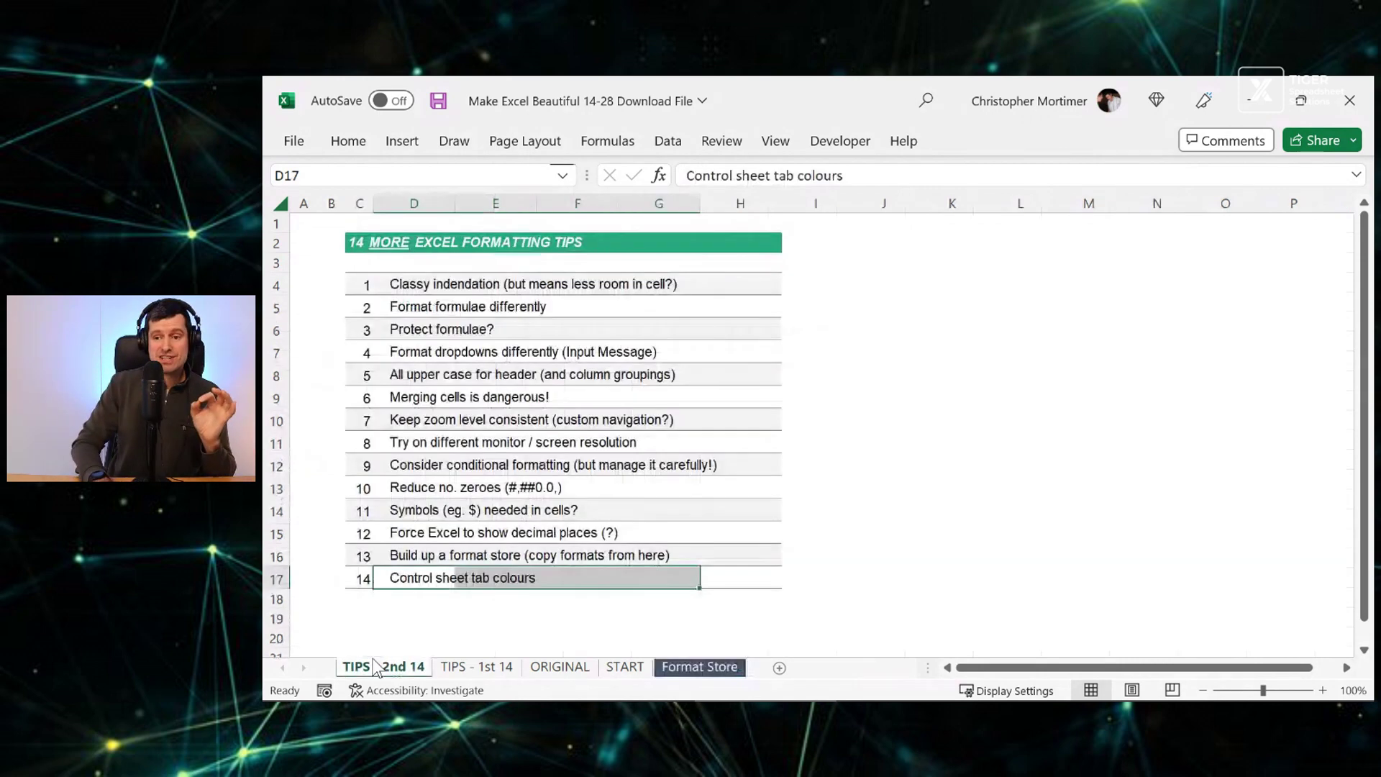
pyautogui.click(454, 669)
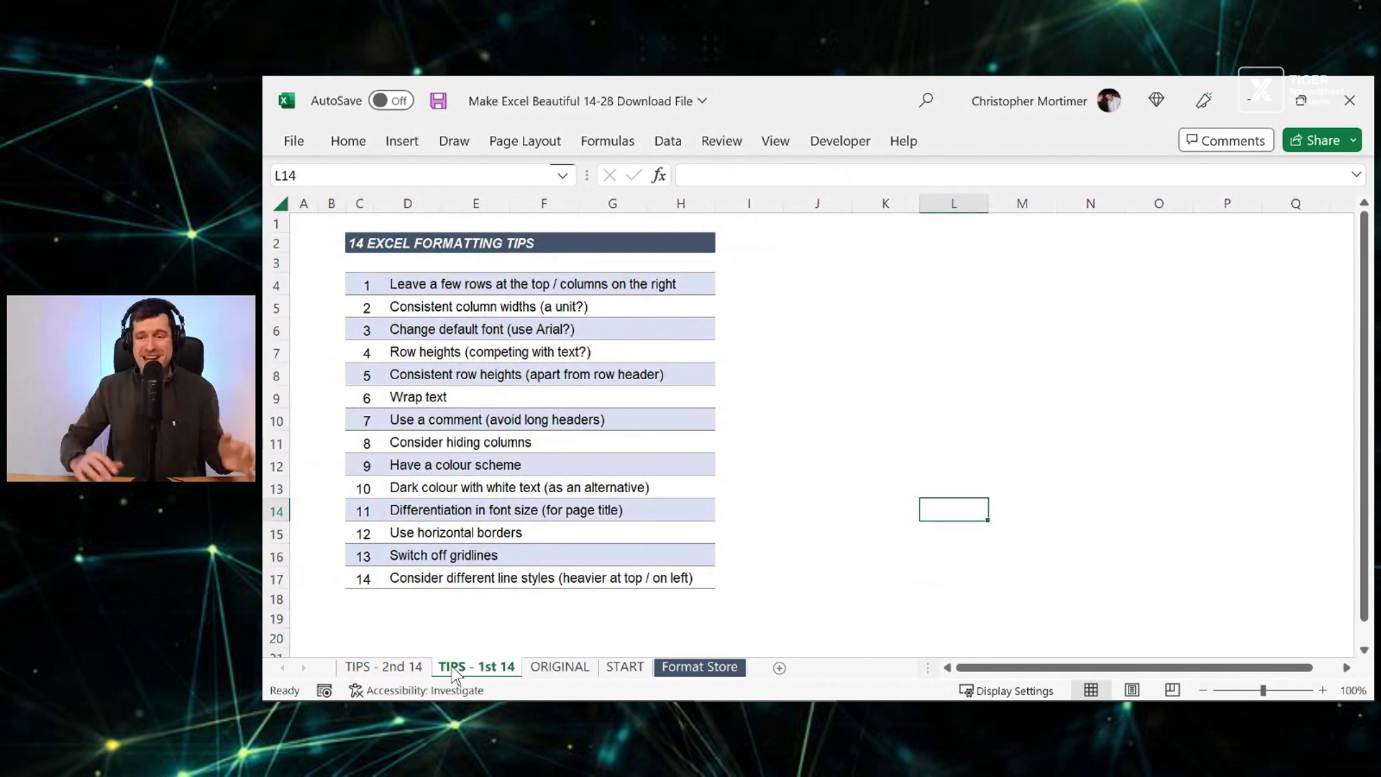
pyautogui.click(560, 668)
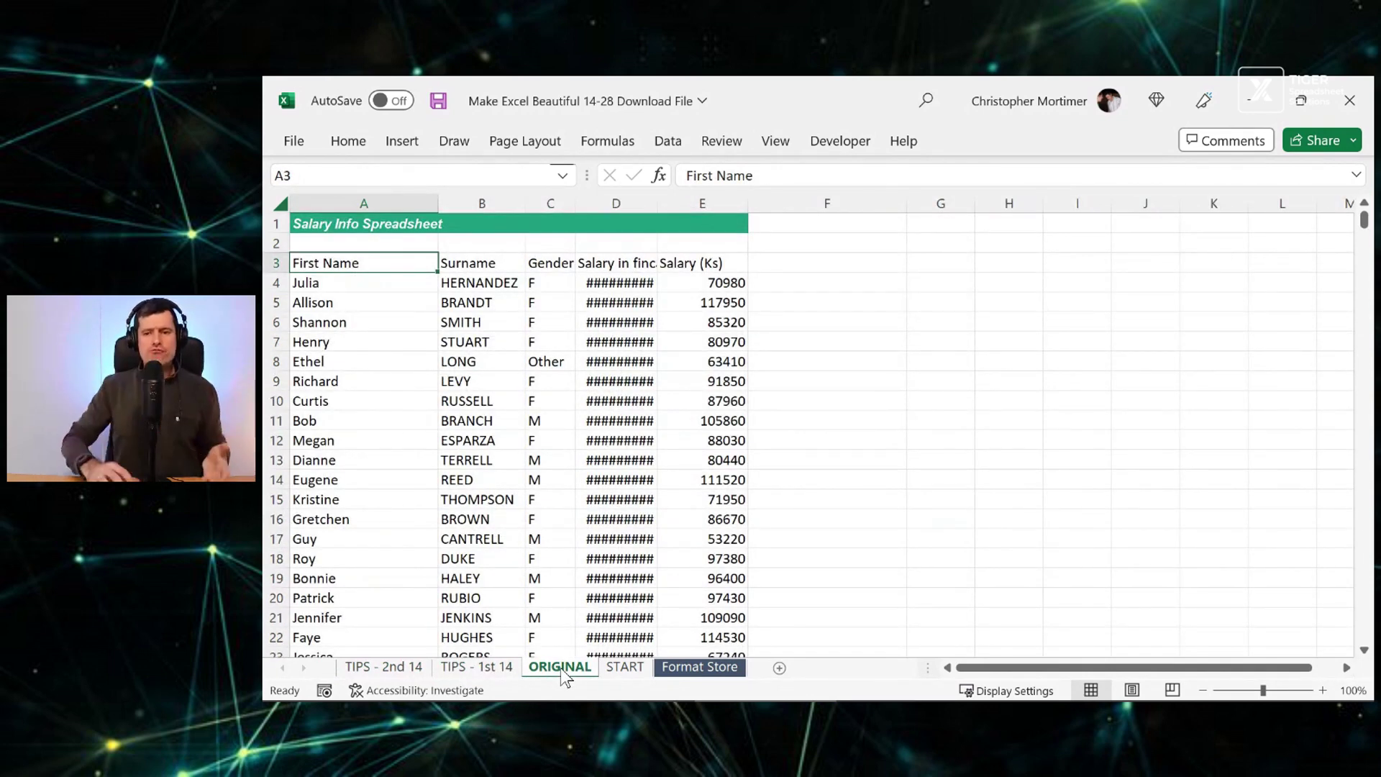
# Step: Show TIPS - 2nd 14 and scroll down to tip 14, 'Control sheet tab colours'
pyautogui.click(391, 666)
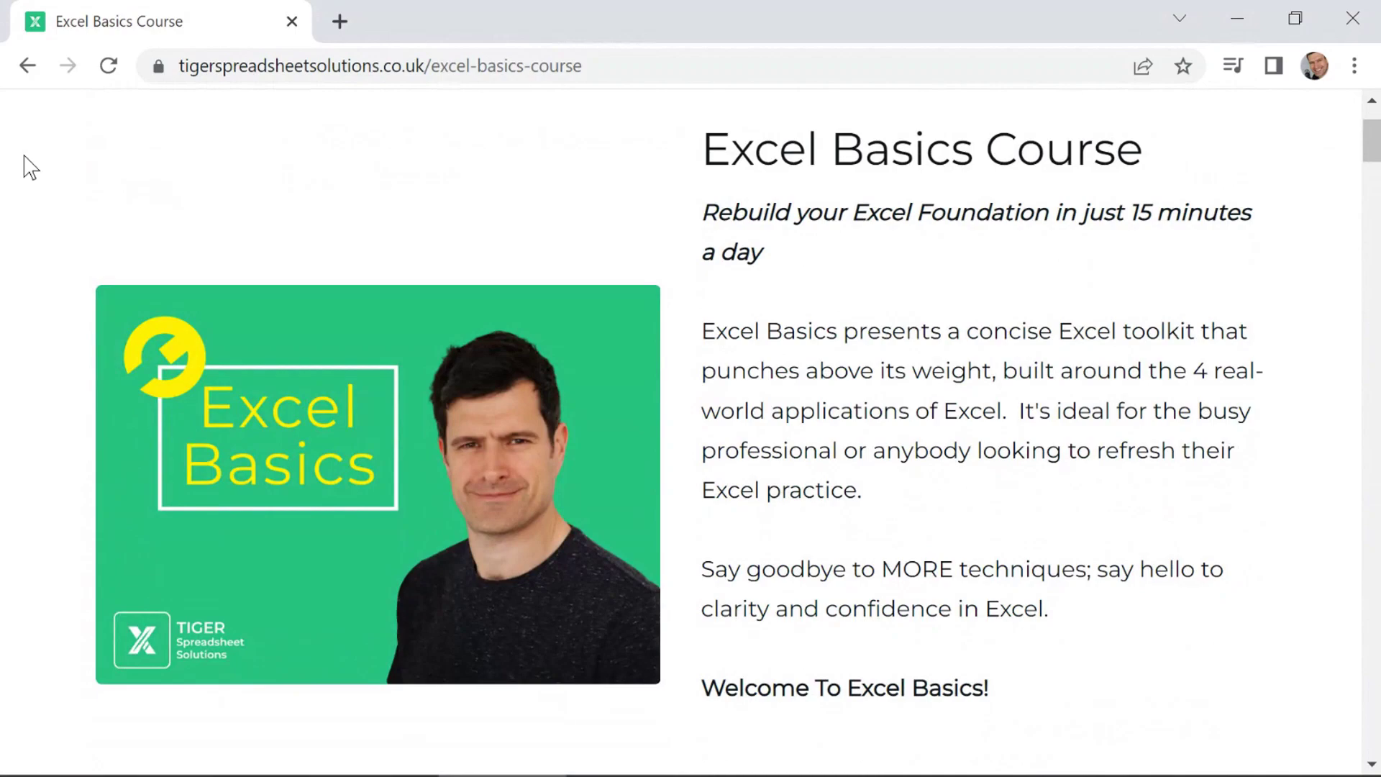
pyautogui.scroll(-10, 26, 166)
pyautogui.scroll(-9, 25, 160)
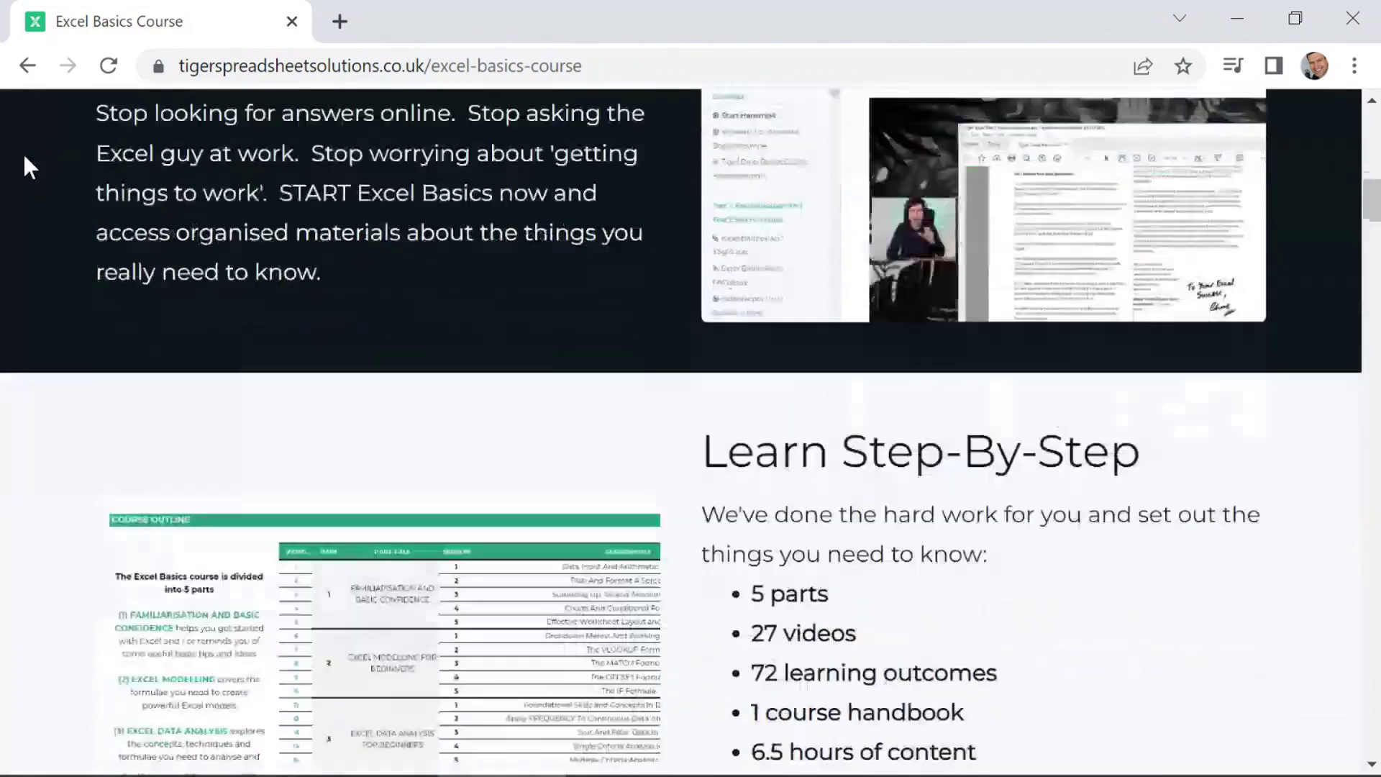
pyautogui.scroll(-4, 24, 158)
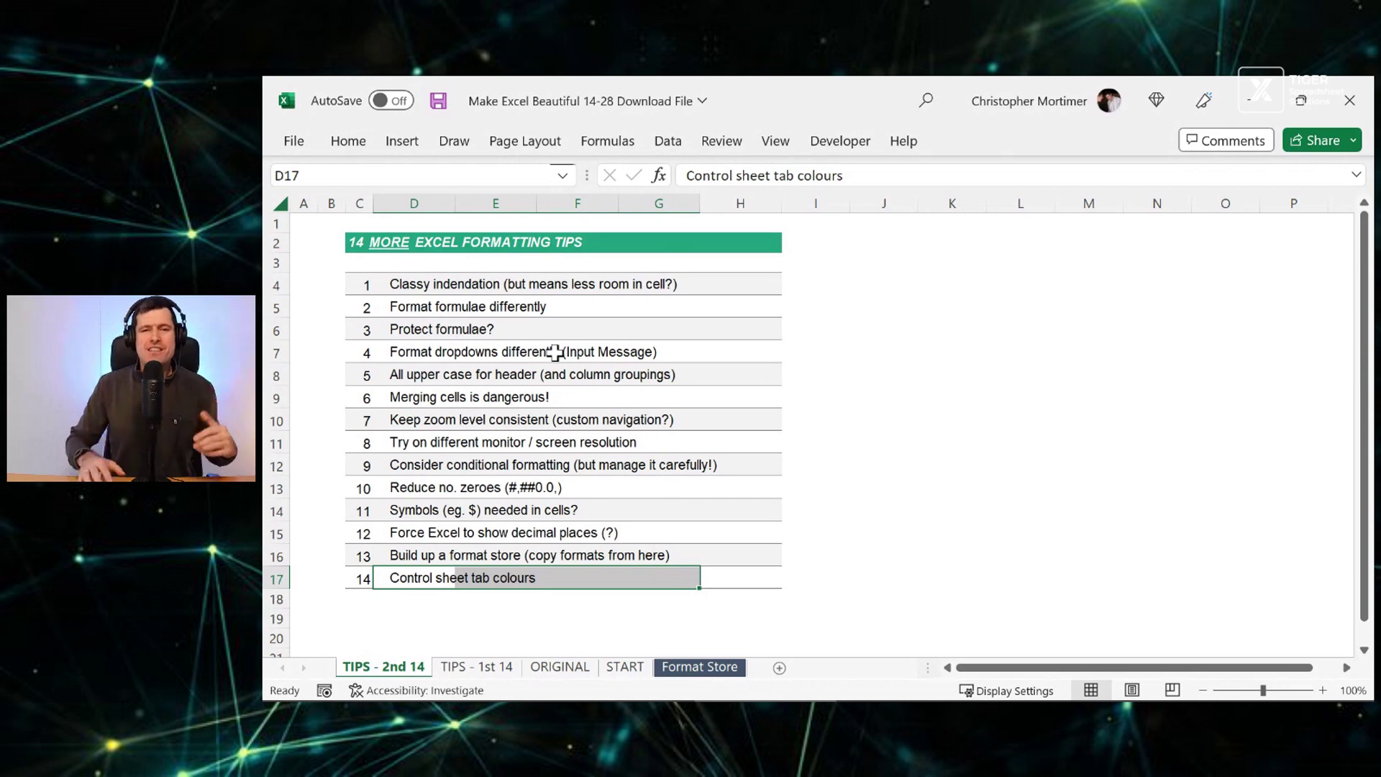